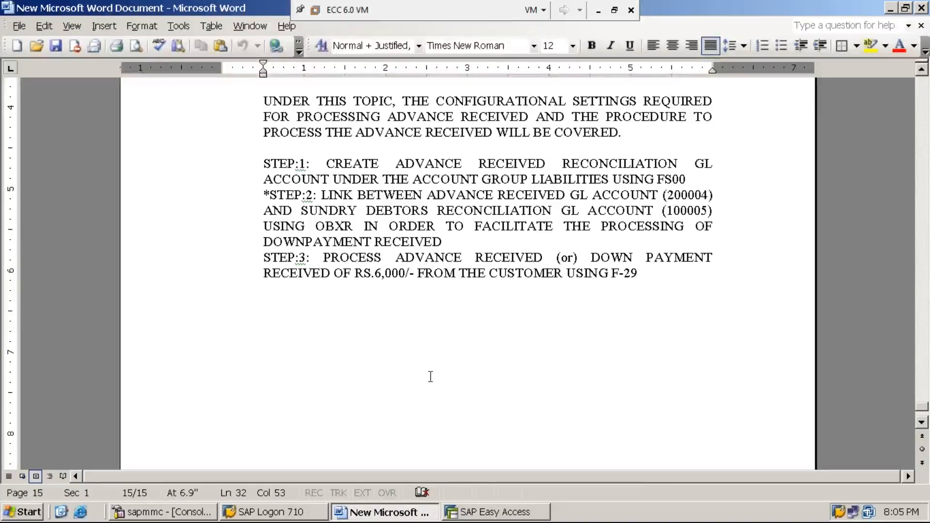
# Switch to SAP Easy Access and collapse the menu tree to the Accounting folder.
pyautogui.click(495, 512)
pyautogui.press('Left')
pyautogui.press('Left')
pyautogui.press('Left')
pyautogui.press('Left')
pyautogui.press('Left')
pyautogui.press('Left')
pyautogui.press('Left')
pyautogui.press('Left')
pyautogui.press('Left')
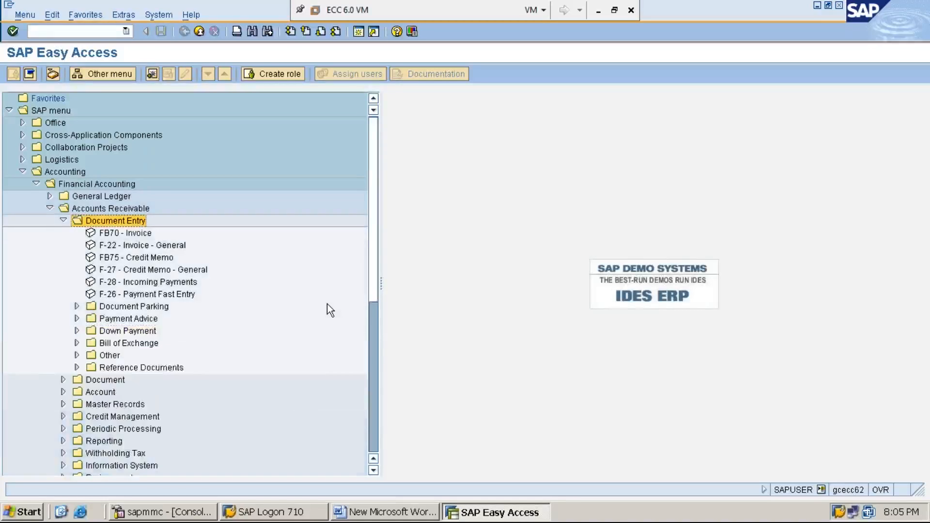
pyautogui.press('Left')
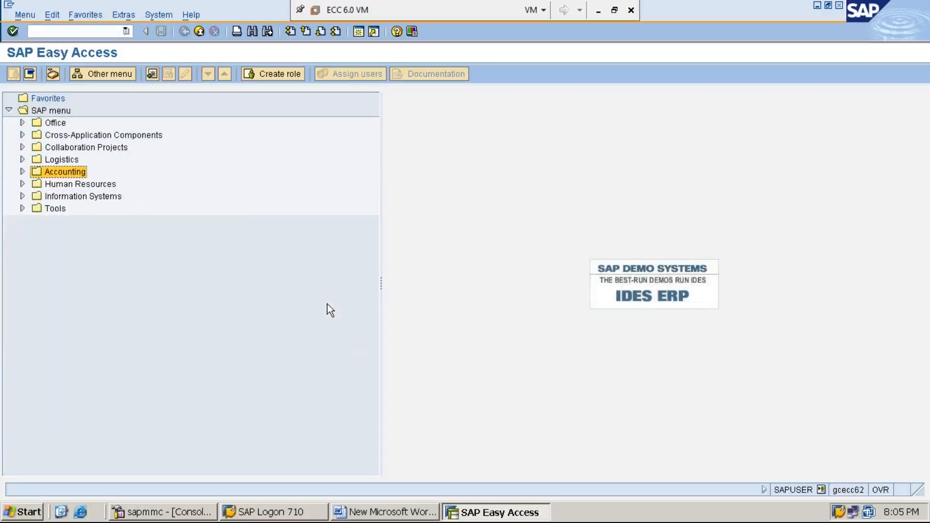
pyautogui.click(598, 15)
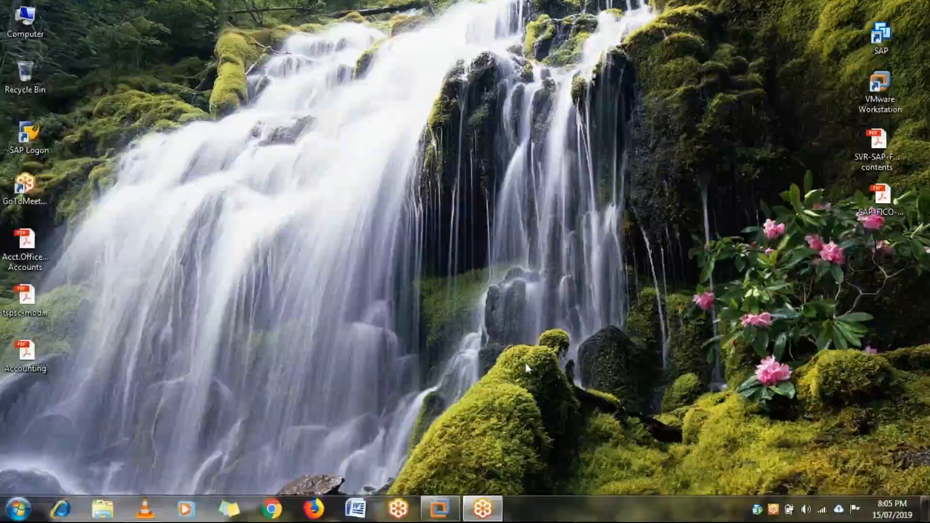
pyautogui.click(440, 509)
# Expand the SAP menu through Accounting, Financial Accounting and Accounts Receivable to the contents of Document Entry.
pyautogui.press('Right')
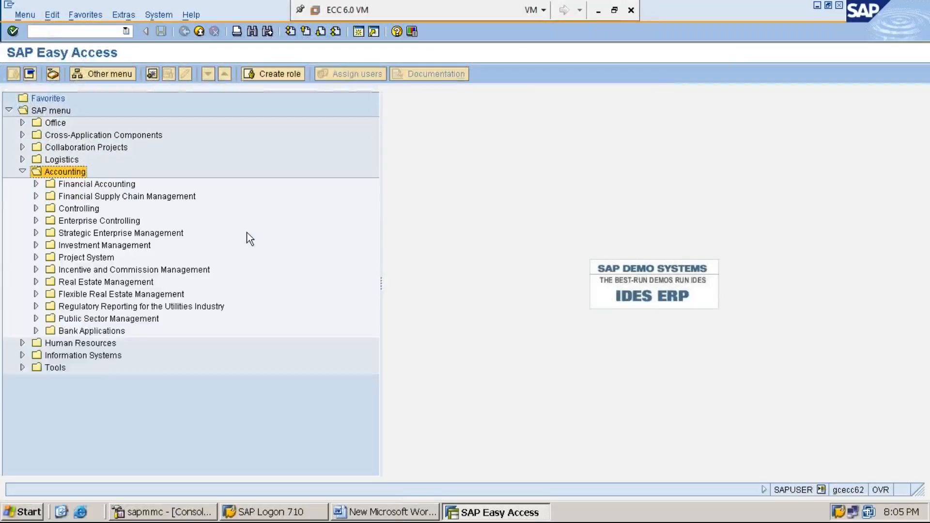
pyautogui.press('Down')
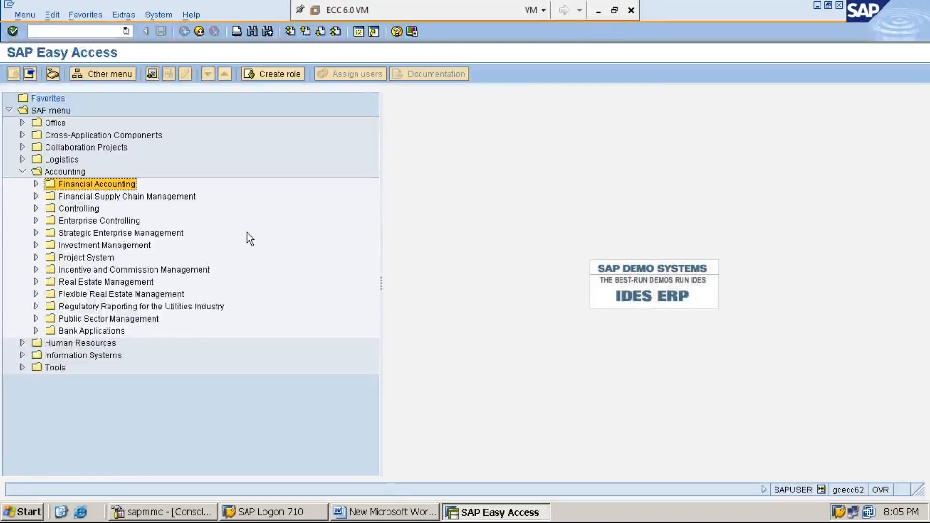
pyautogui.press('Right')
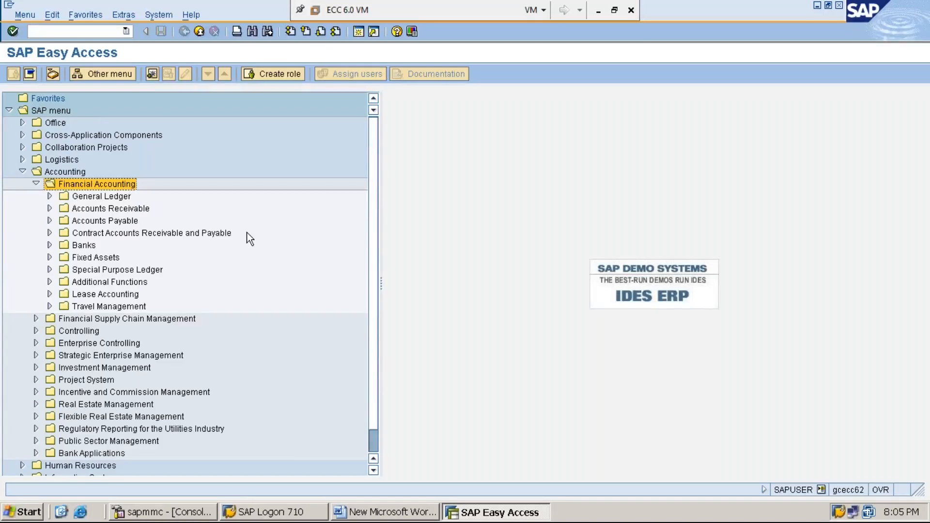
pyautogui.press('Down')
pyautogui.press('Down')
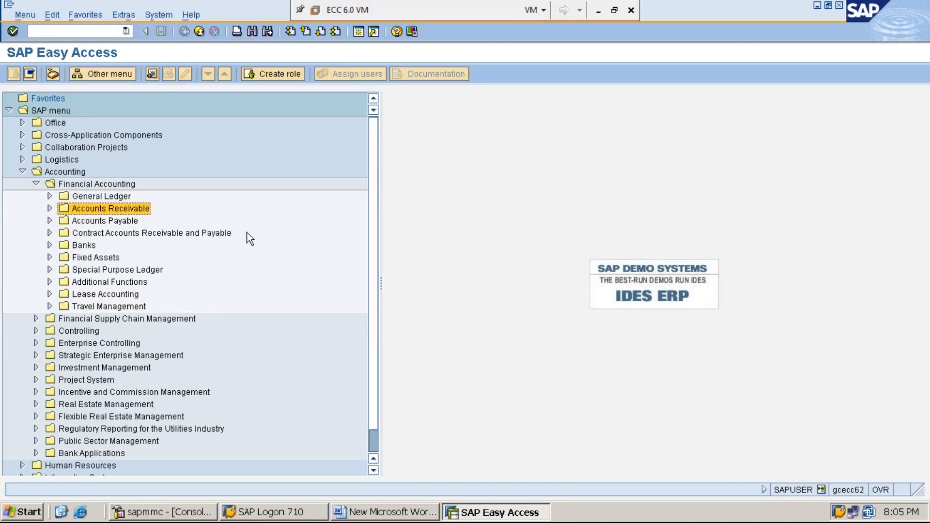
pyautogui.press('Right')
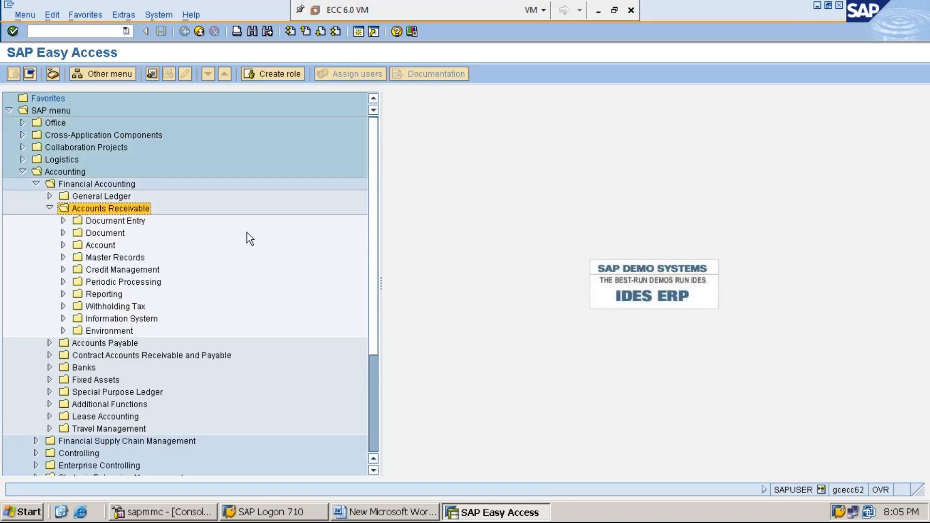
pyautogui.press('Down')
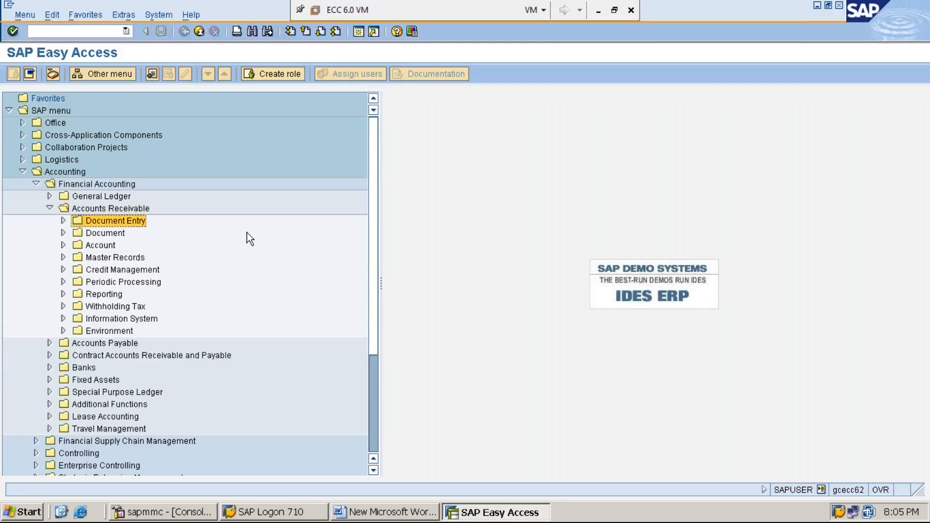
pyautogui.press('Right')
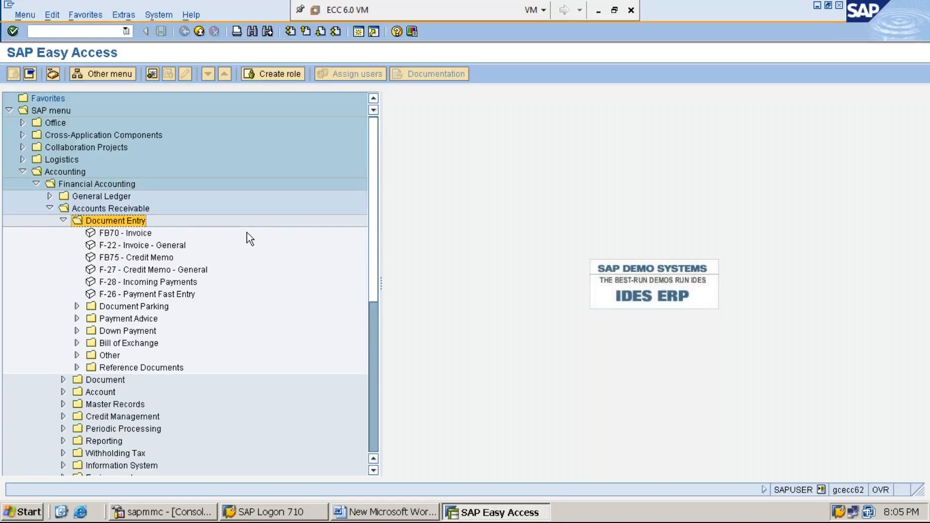
# Expand the Down Payment folder under Document Entry and open transaction F-29 - Down Payment.
pyautogui.press('Down')
pyautogui.press('Down')
pyautogui.press('Down')
pyautogui.press('Down')
pyautogui.press('Down')
pyautogui.press('Down')
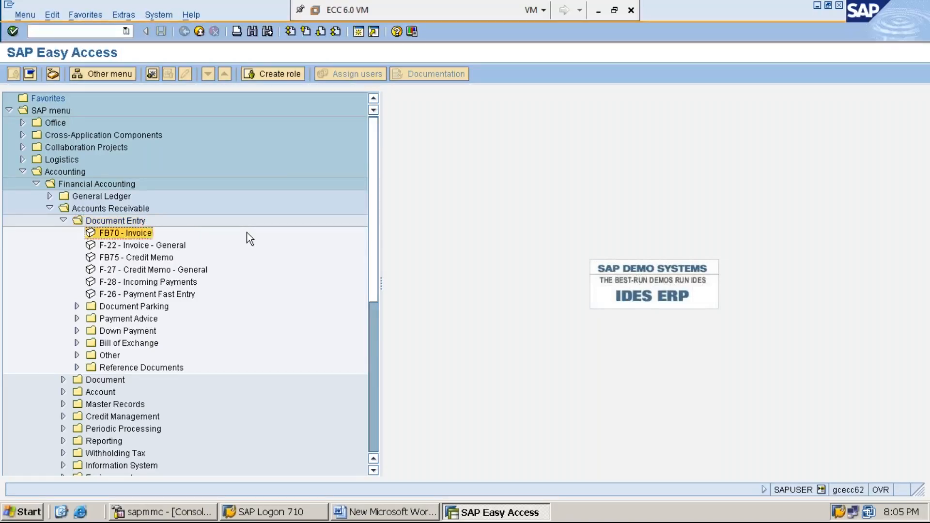
pyautogui.press('Down')
pyautogui.press('Down')
pyautogui.press('Down')
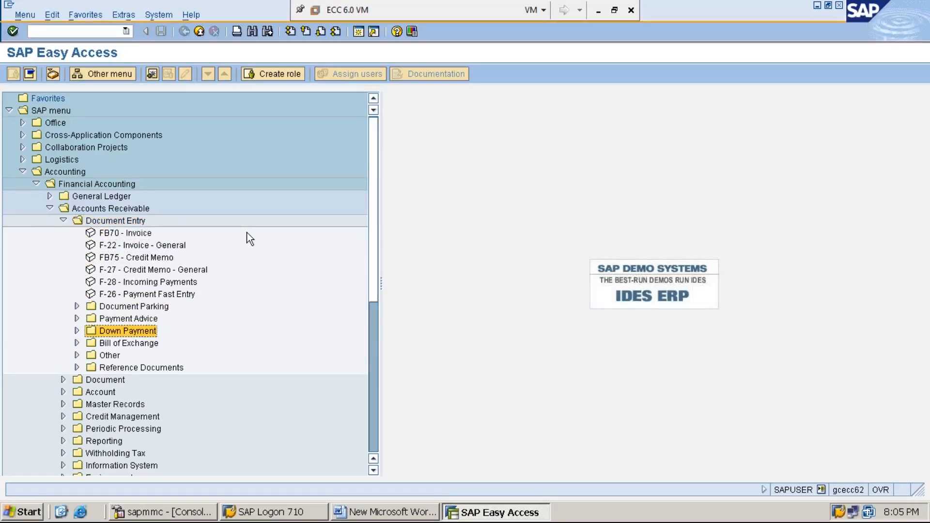
pyautogui.press('Right')
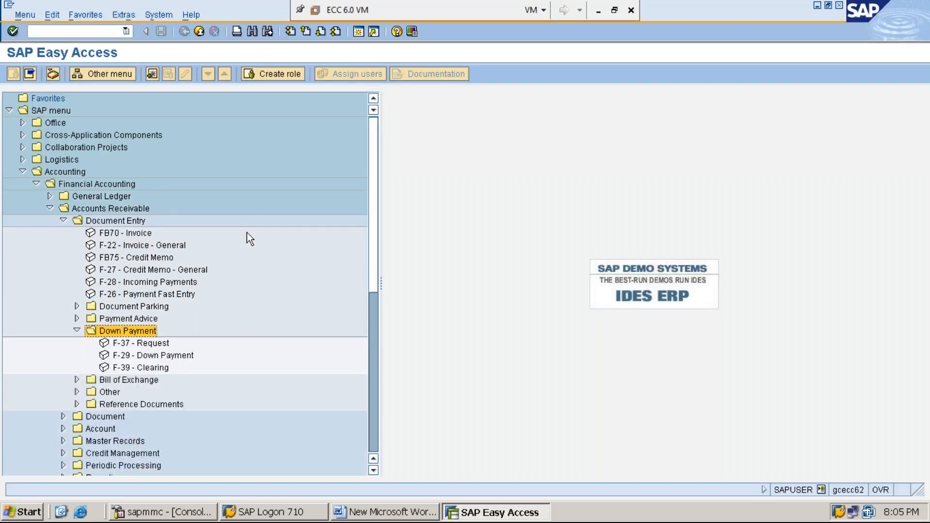
pyautogui.press('Down')
pyautogui.press('Down')
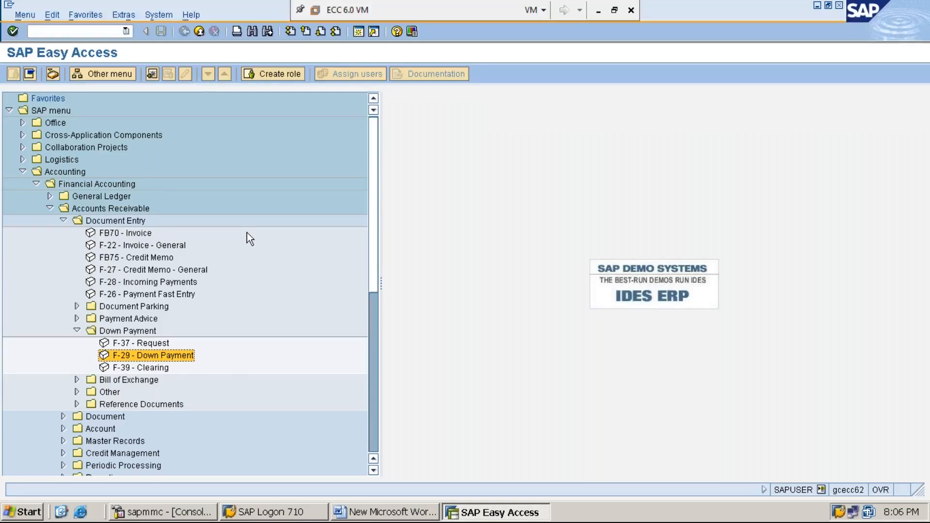
pyautogui.doubleClick(180, 358)
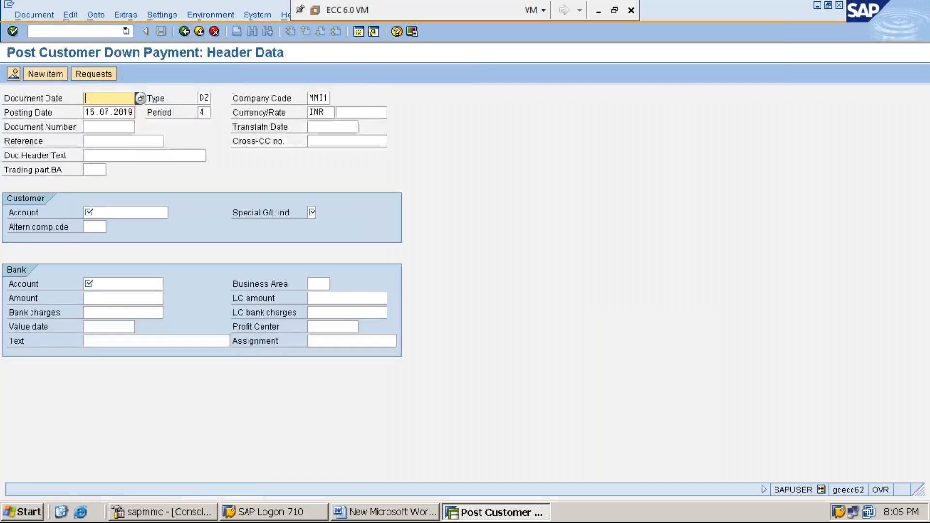
# Set the document date of the customer down payment to 15.07.2019.
pyautogui.press('F4')
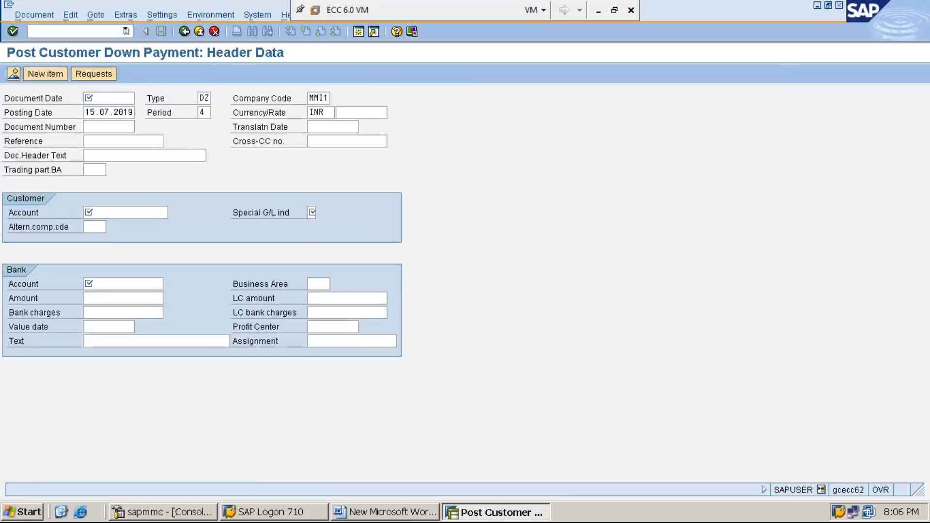
pyautogui.press('Return')
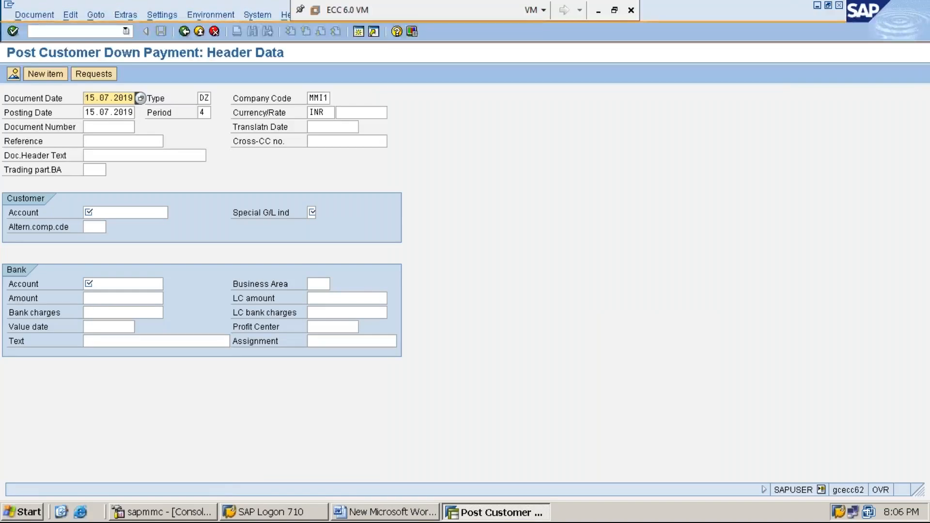
pyautogui.press('Tab')
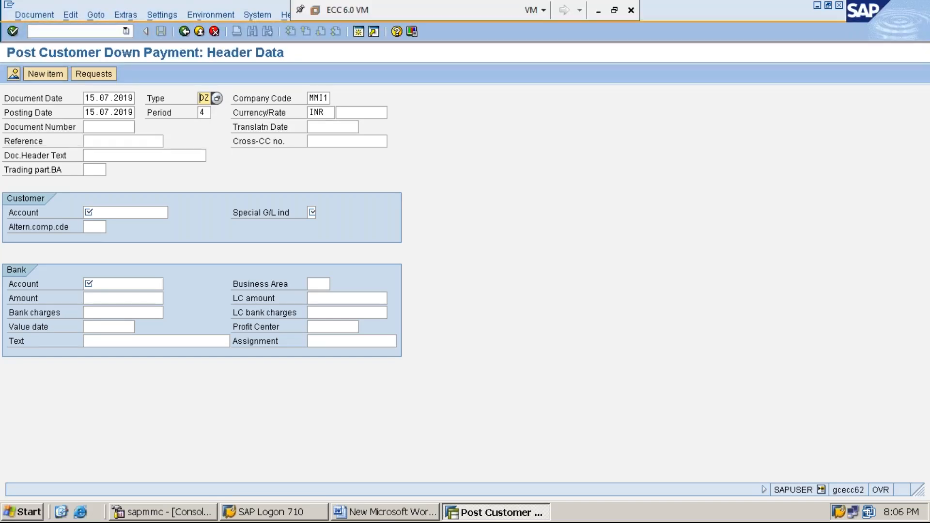
# Fill in the customer's account number in the Customer section using the suggested entry.
pyautogui.press('Tab')
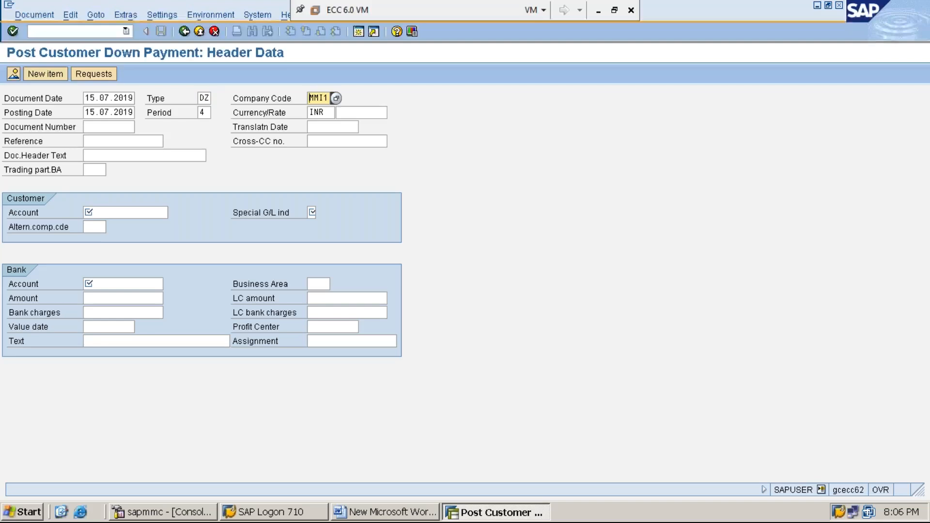
pyautogui.press('Tab')
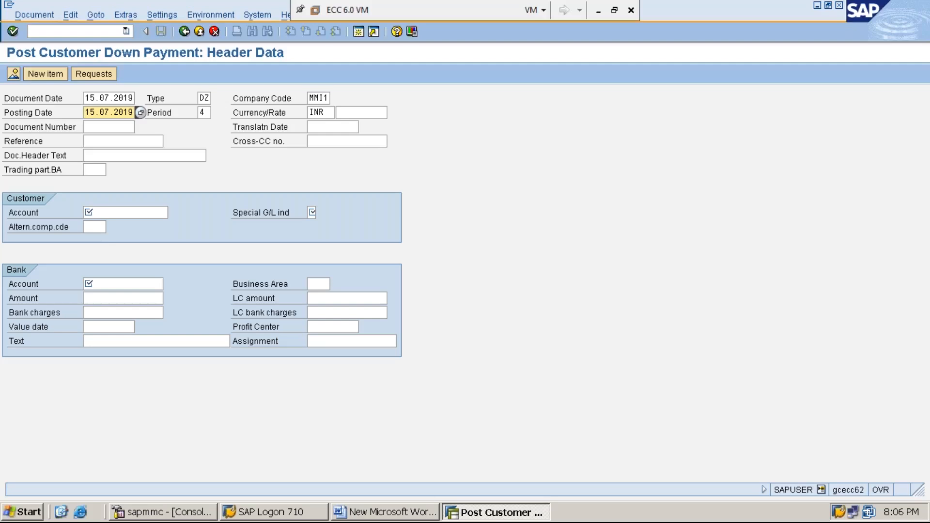
pyautogui.press('Tab')
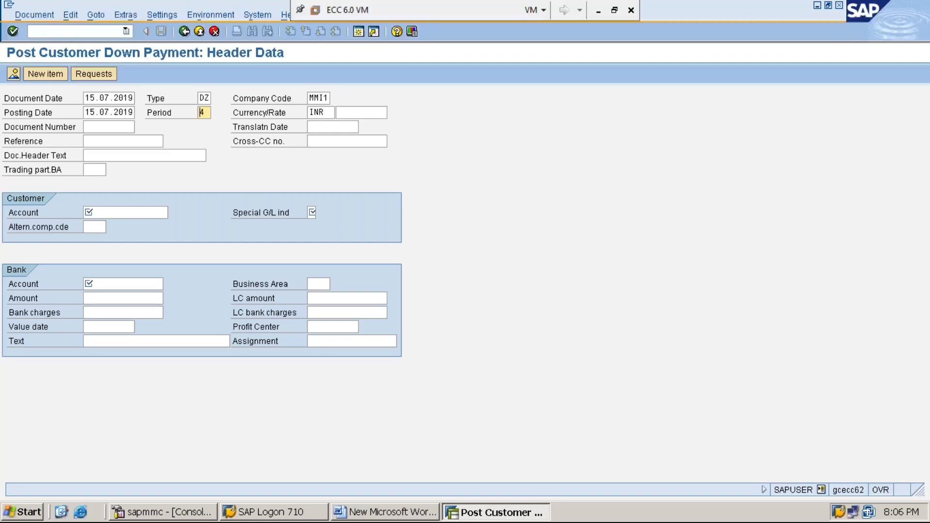
pyautogui.press('Tab')
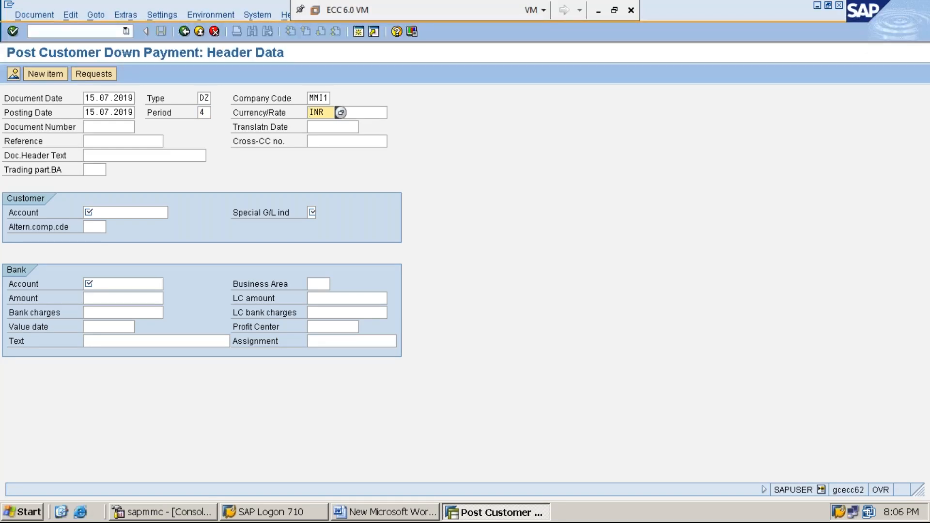
pyautogui.press('Tab')
pyautogui.press('Tab')
pyautogui.press('Tab')
pyautogui.press('Tab')
pyautogui.press('Tab')
pyautogui.press('Tab')
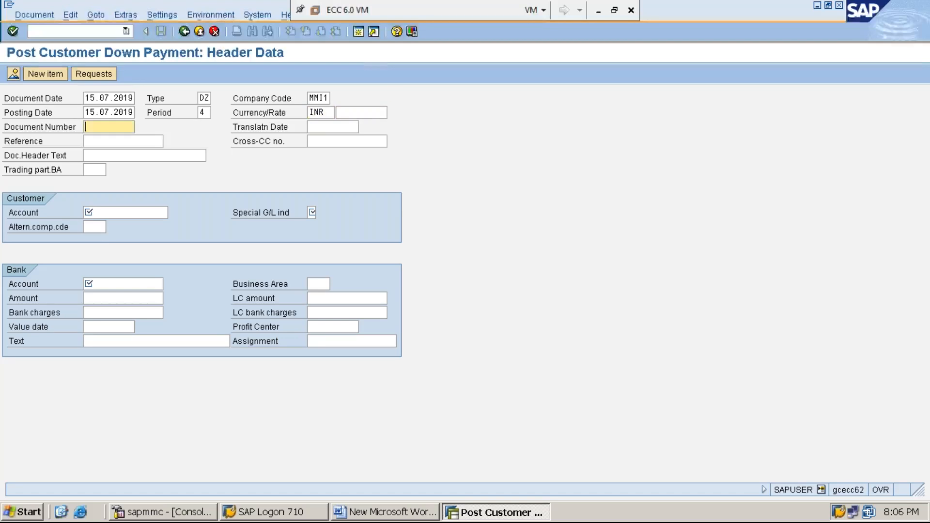
pyautogui.press('Tab')
pyautogui.press('Tab')
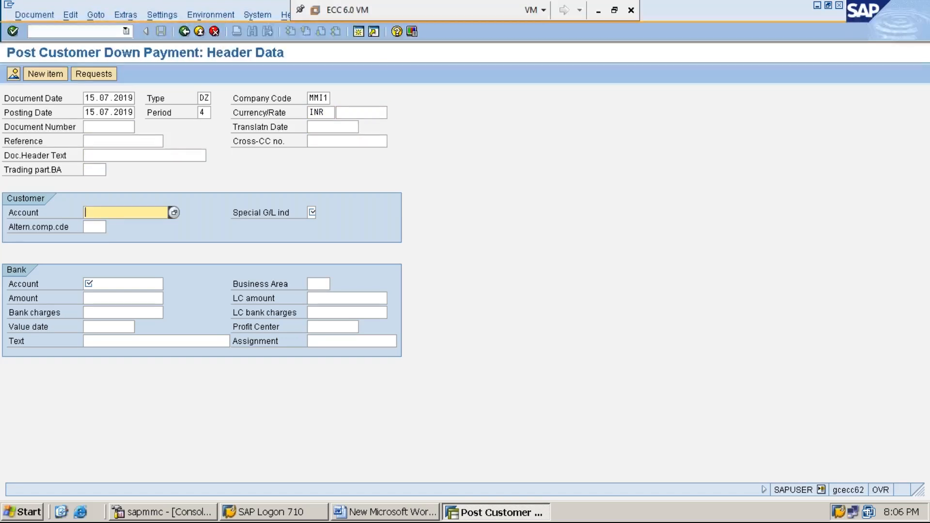
pyautogui.write('1')
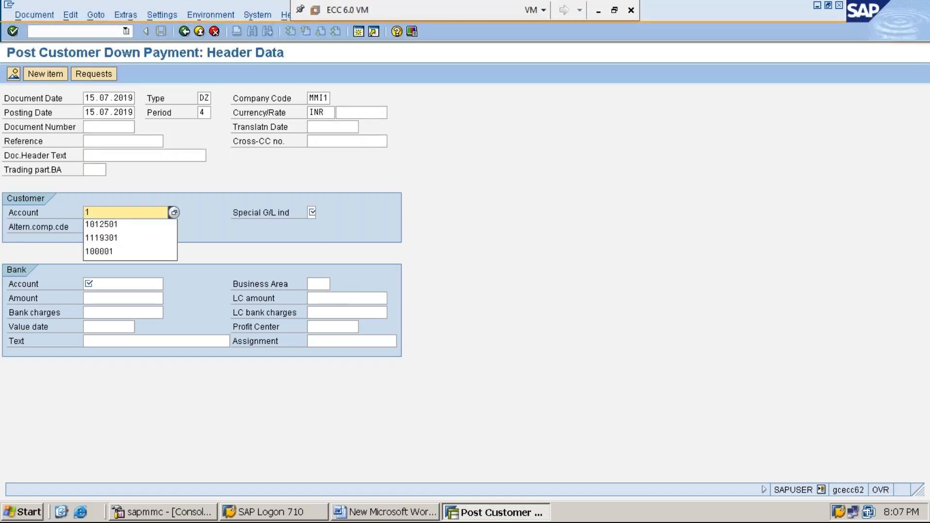
pyautogui.press('Down')
pyautogui.press('Return')
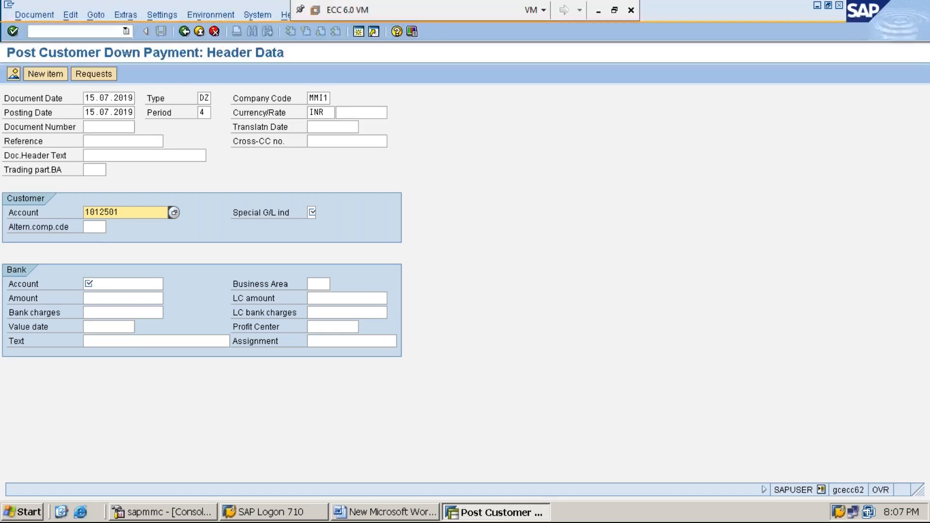
# Set the customer's special G/L indicator to A (Down payment) from the list of possible values.
pyautogui.press('Tab')
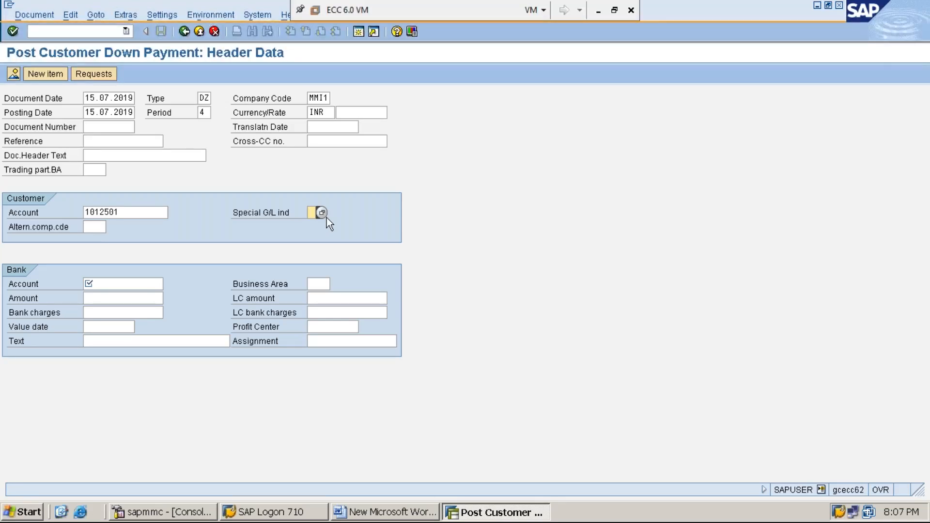
pyautogui.click(323, 216)
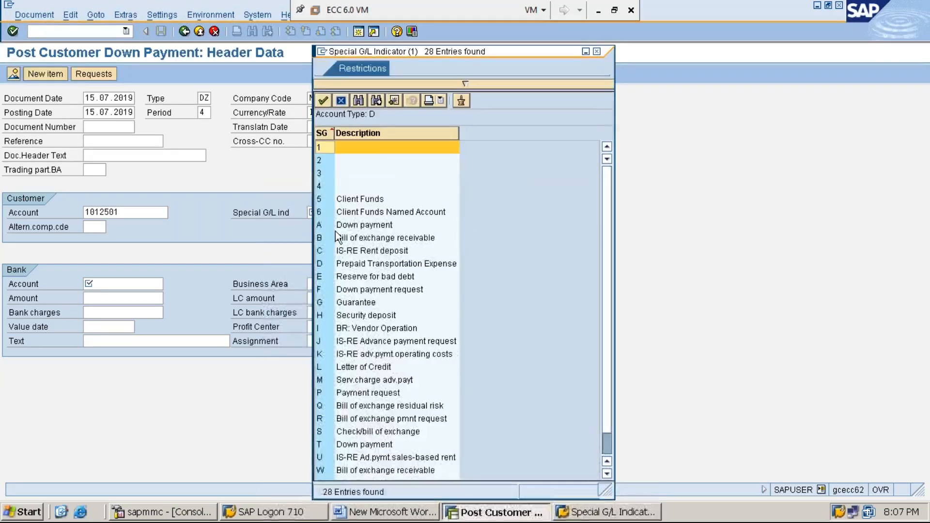
pyautogui.click(362, 228)
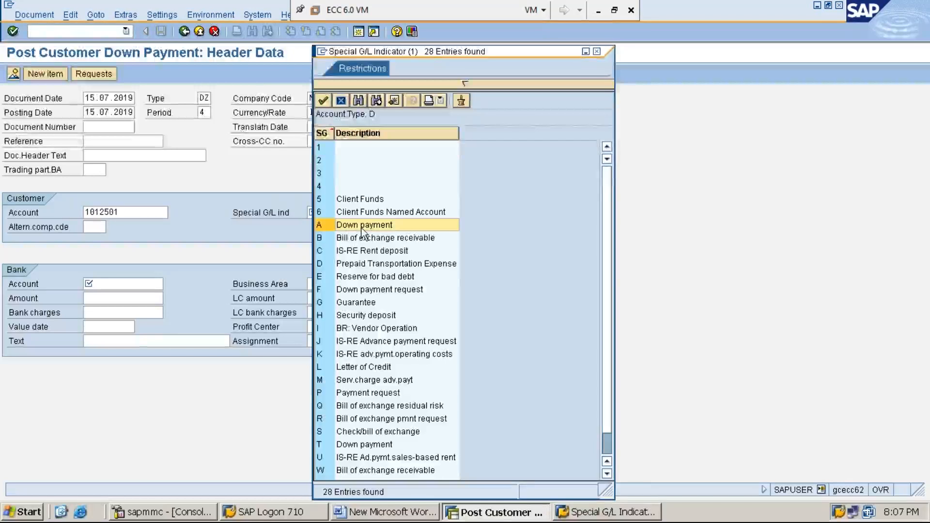
pyautogui.doubleClick(361, 226)
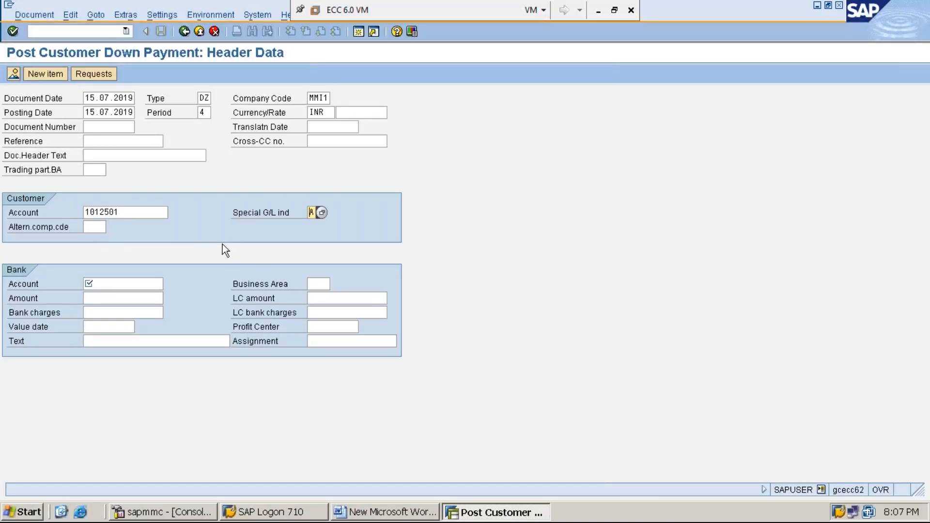
# Enter the bank account number and an amount of 6000 in the Bank section.
pyautogui.click(137, 284)
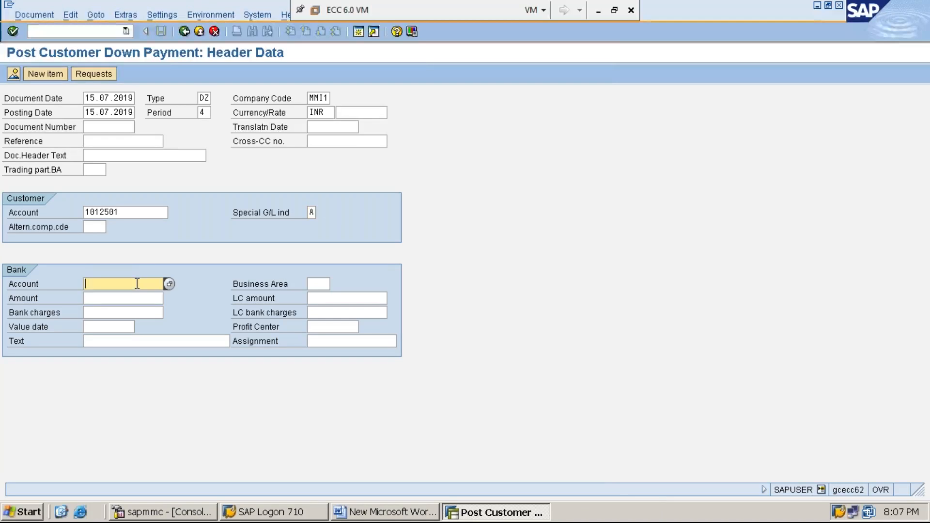
pyautogui.write('100001')
pyautogui.click(141, 300)
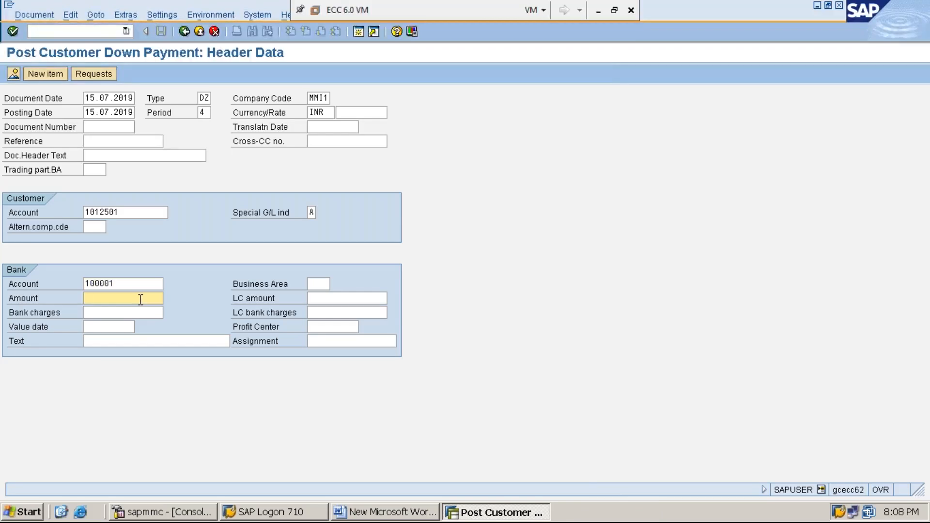
pyautogui.write('6000')
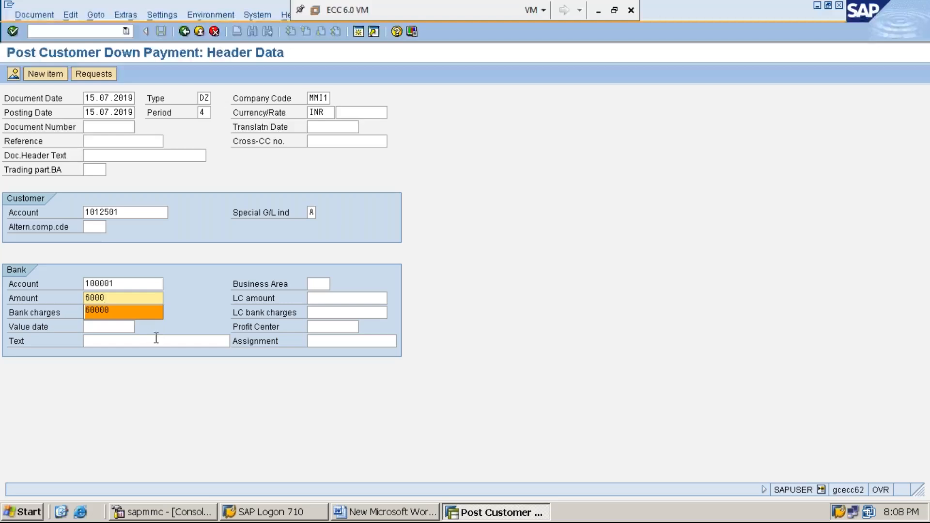
# Enter ADVANCE RECEIVED FROM CUSTOMER as the Bank section text and continue to the customer item screen.
pyautogui.click(166, 341)
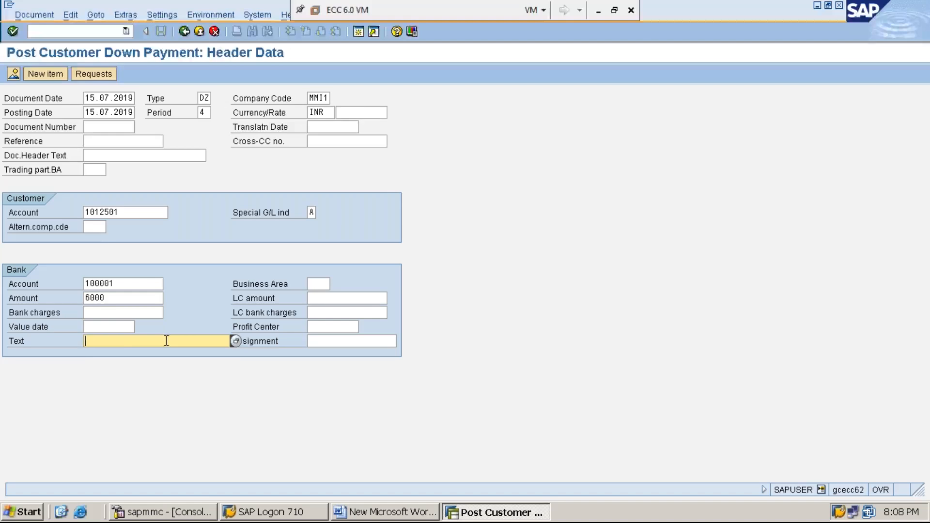
pyautogui.write('AD')
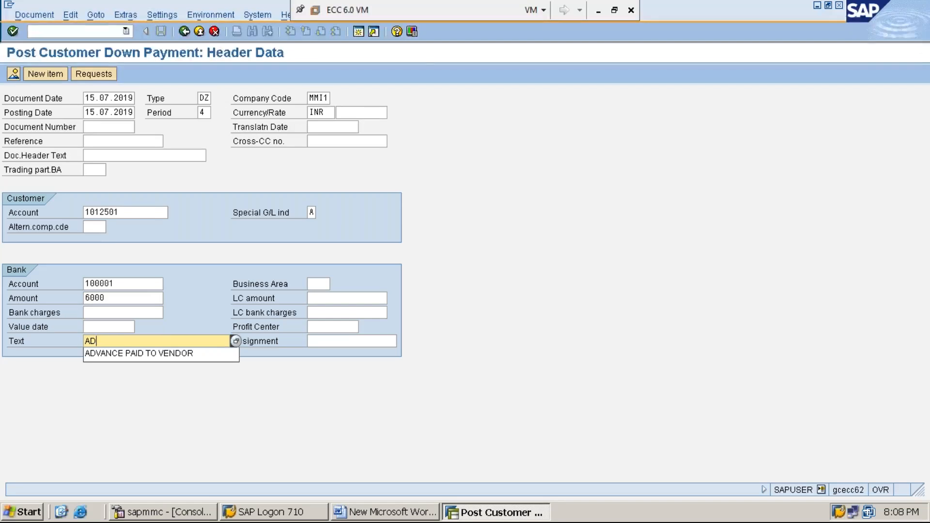
pyautogui.write('VANCE RECE')
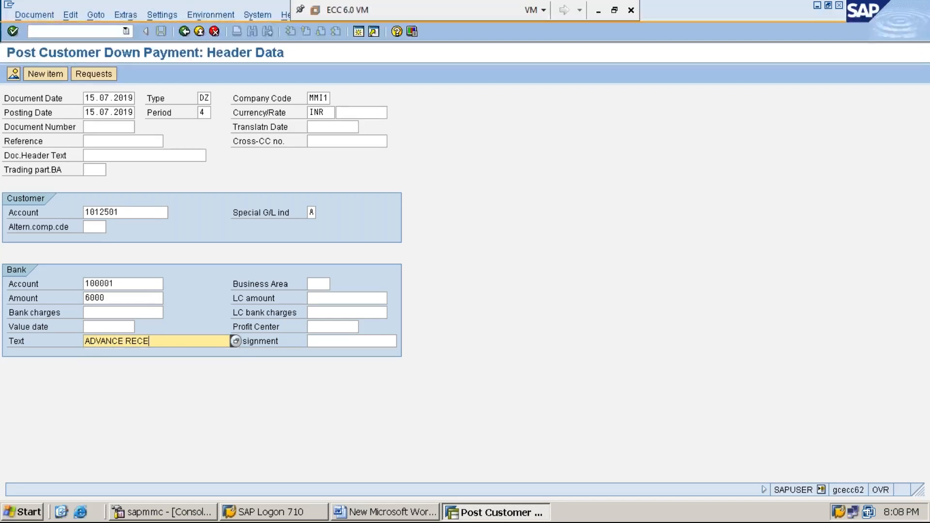
pyautogui.write('IVED FROM CUSTOMER')
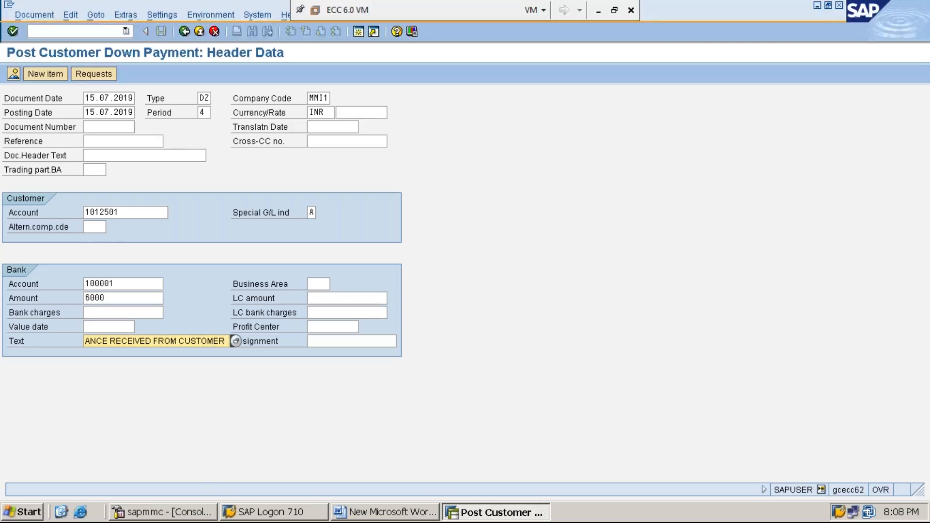
pyautogui.press('Home')
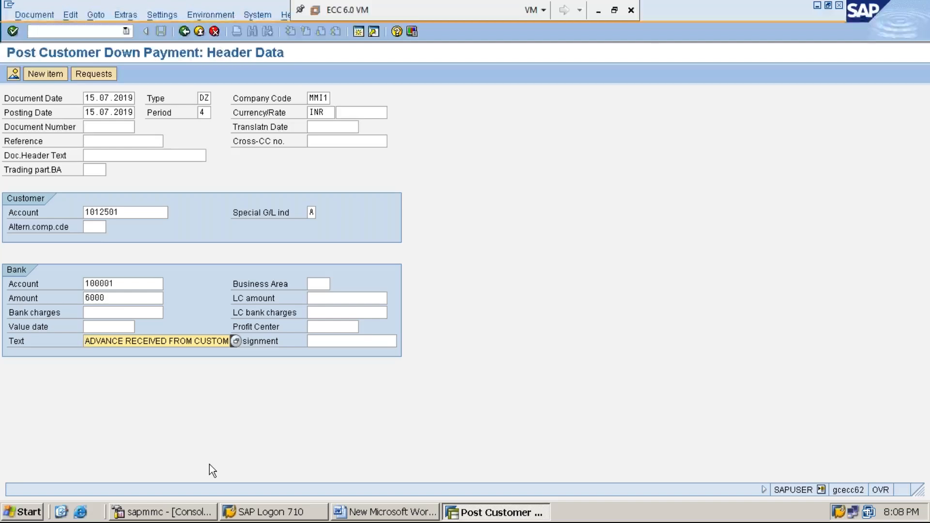
pyautogui.press('End')
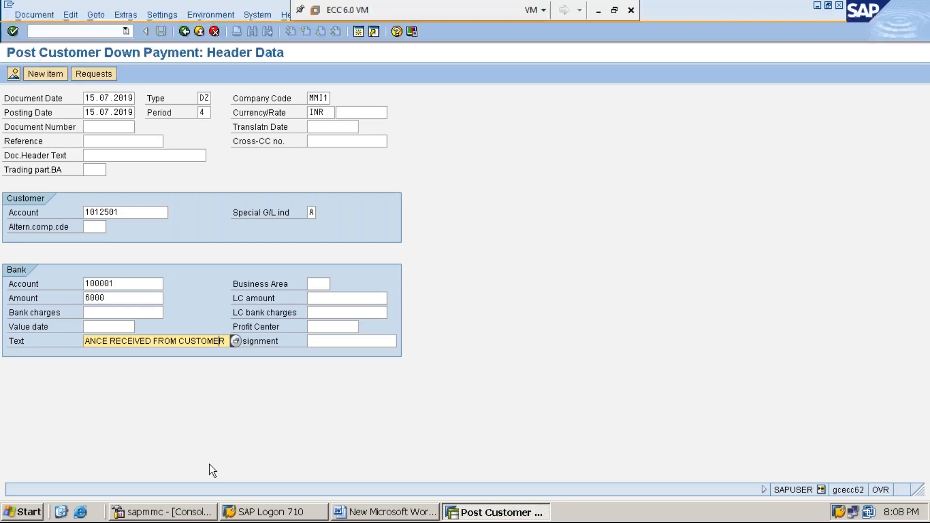
pyautogui.press('Home')
pyautogui.press('End')
pyautogui.press('Return')
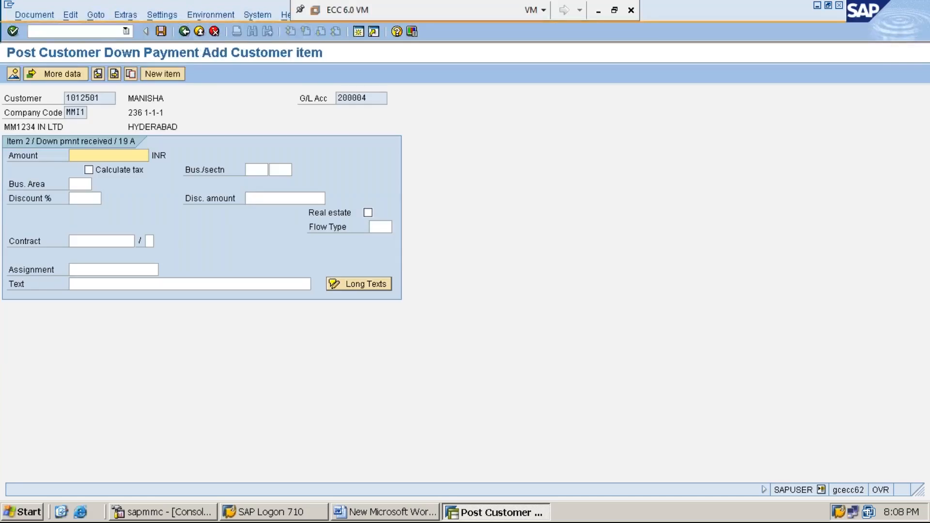
# Enter * as the customer item's amount and + as its text, and post the down payment.
pyautogui.write('*')
pyautogui.click(172, 283)
pyautogui.write('+')
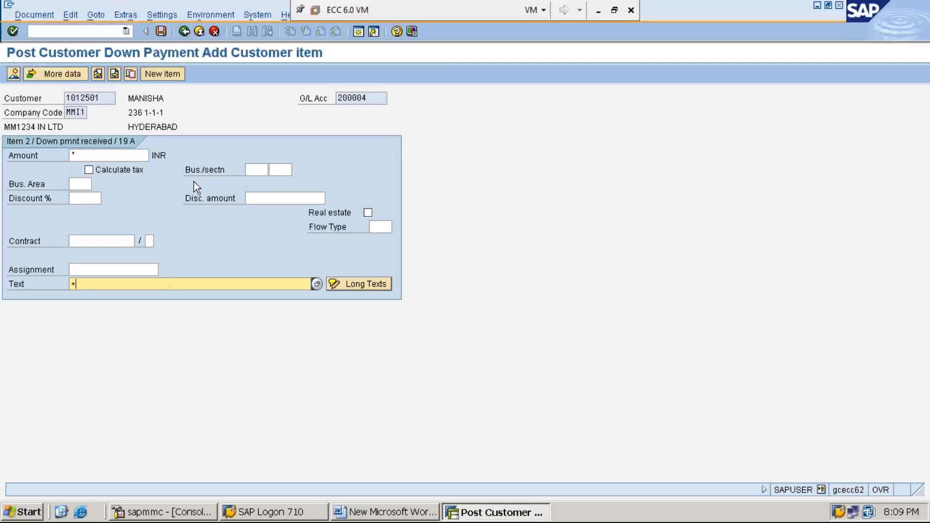
pyautogui.click(162, 32)
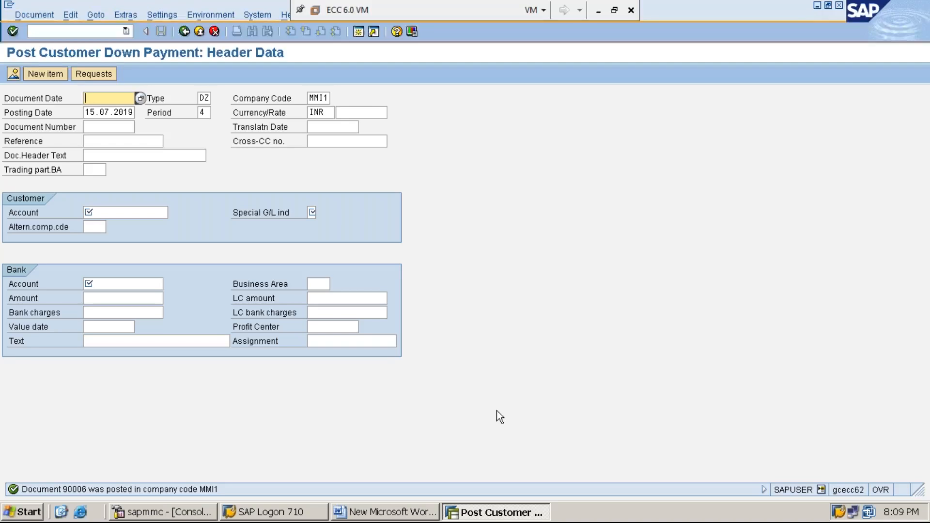
# Switch to the Word notes and add a new line reading STEP:4: DISPLAY CUSTOMER LINE ITEMS USING FBL5N.
pyautogui.click(817, 7)
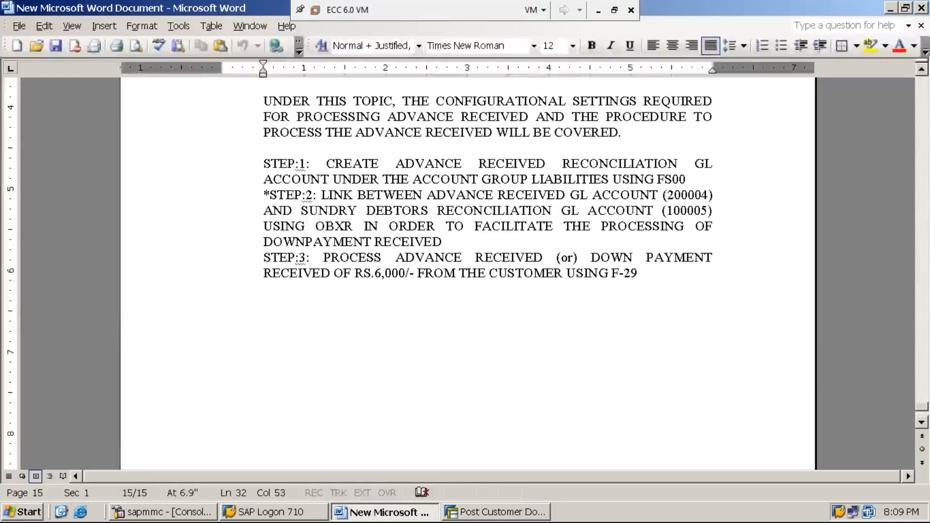
pyautogui.press('Return')
pyautogui.write('STEP:4: DISPLAY CUSTOMER LINE ITEMS USING FBL5N')
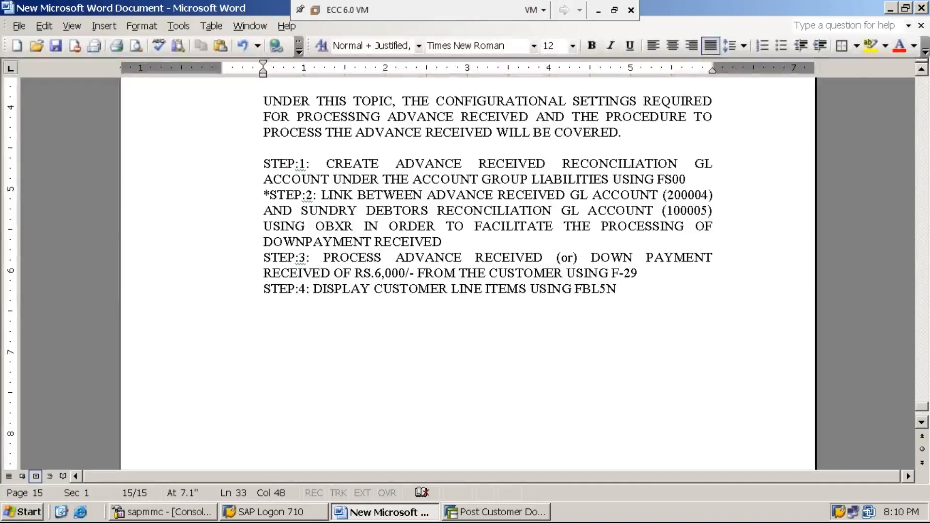
# Extend the STEP:4 line with FOR VIEWING THE ADVANCE RECEIVED.
pyautogui.write('FOR')
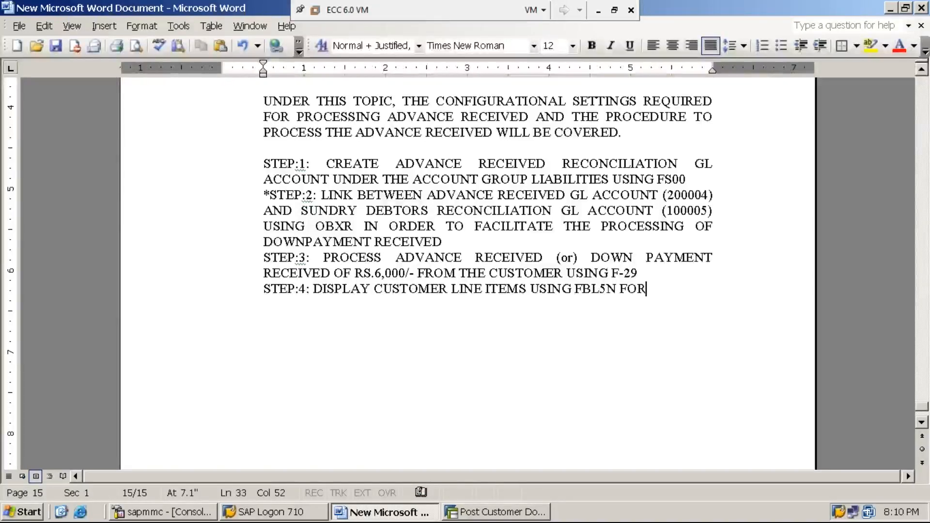
pyautogui.write(' VIEWING THE ADVANCE RECE')
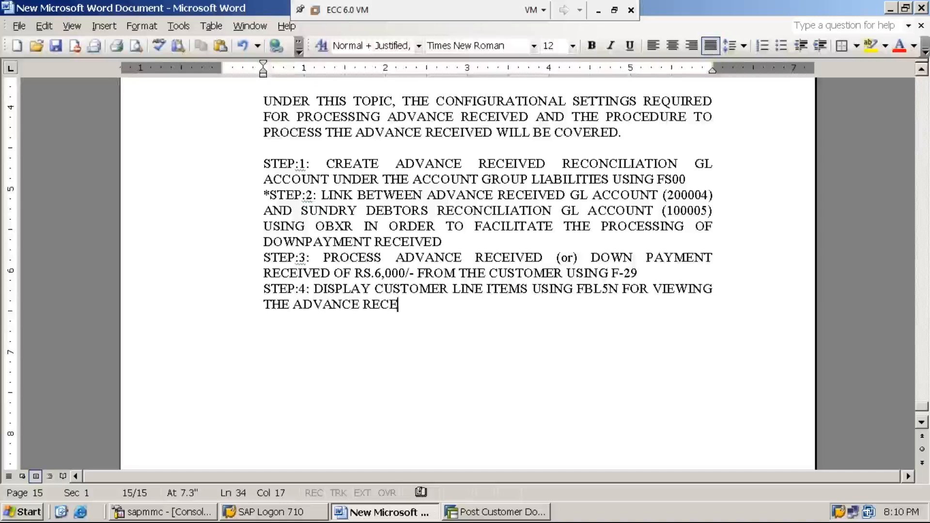
pyautogui.write('IVED')
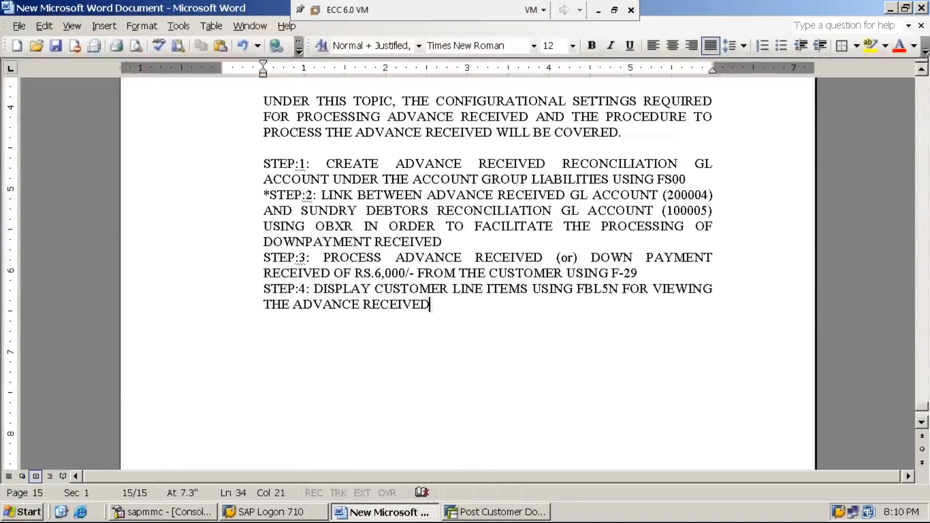
# Switch back to SAP, leave the down payment transaction with /n and open transaction FBL5N.
pyautogui.click(499, 513)
pyautogui.click(100, 31)
pyautogui.write('/n')
pyautogui.press('Return')
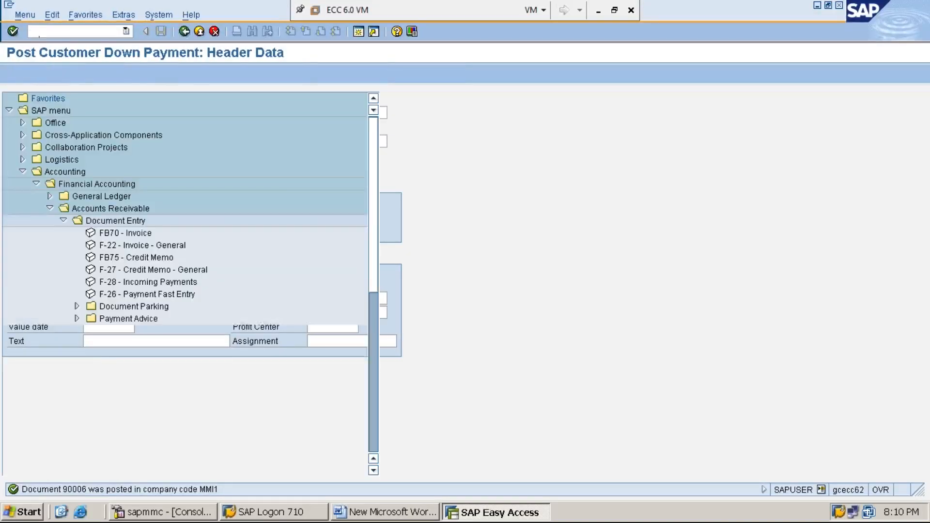
pyautogui.write('FBL5N')
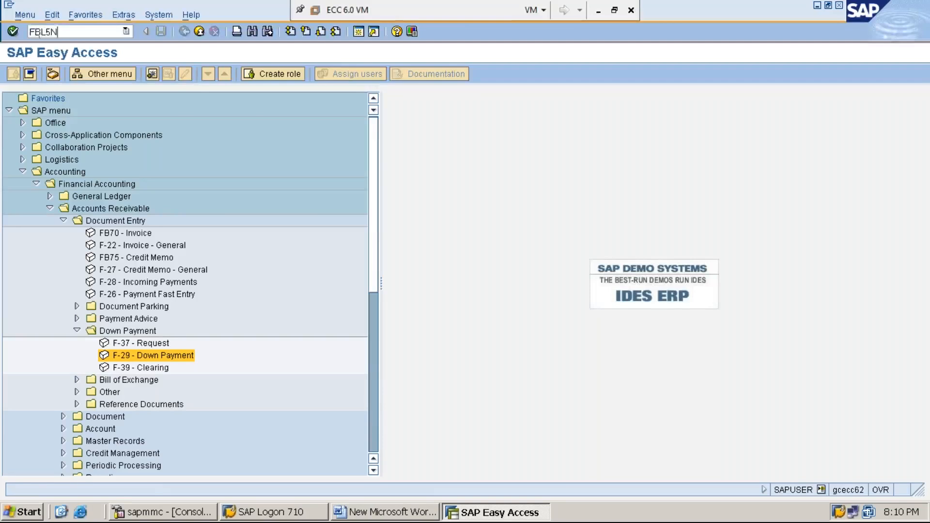
pyautogui.press('Return')
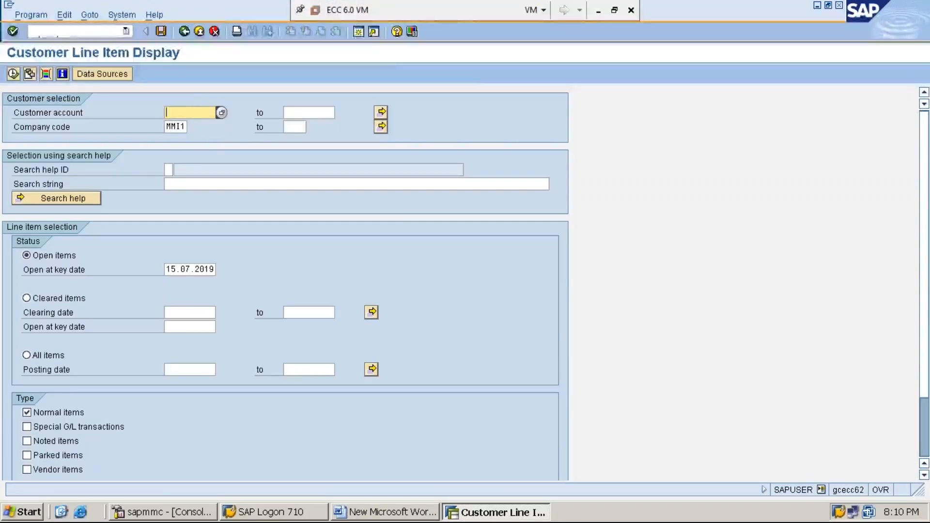
# Fill in the customer's account number from the suggested entry, select All items and execute the line item report.
pyautogui.write('1')
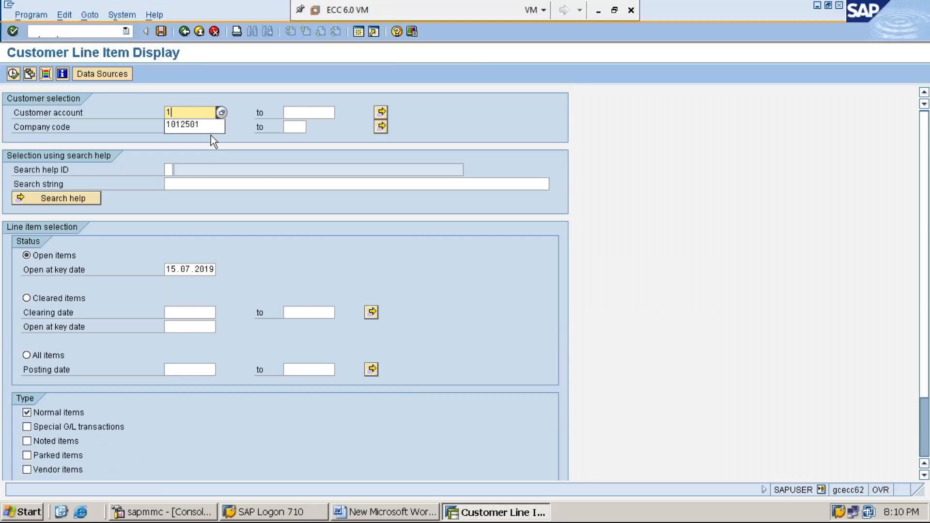
pyautogui.click(207, 130)
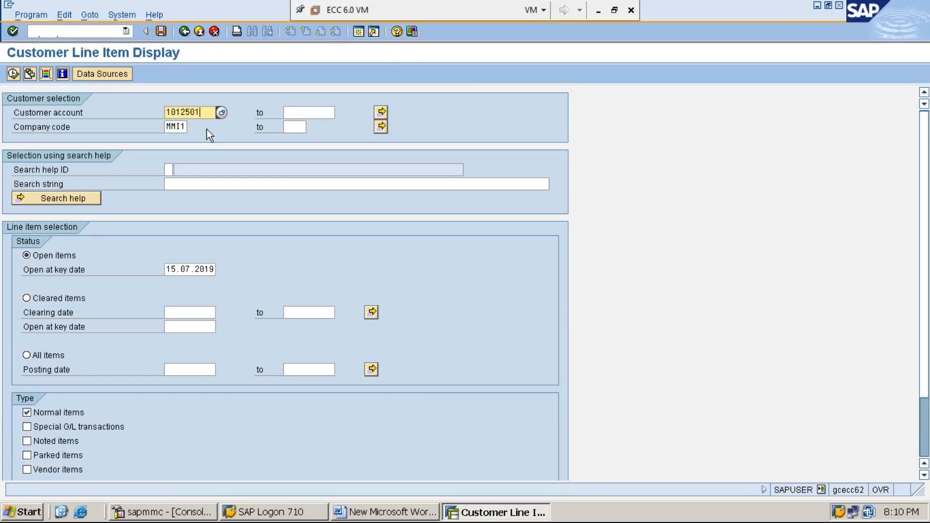
pyautogui.press('Down')
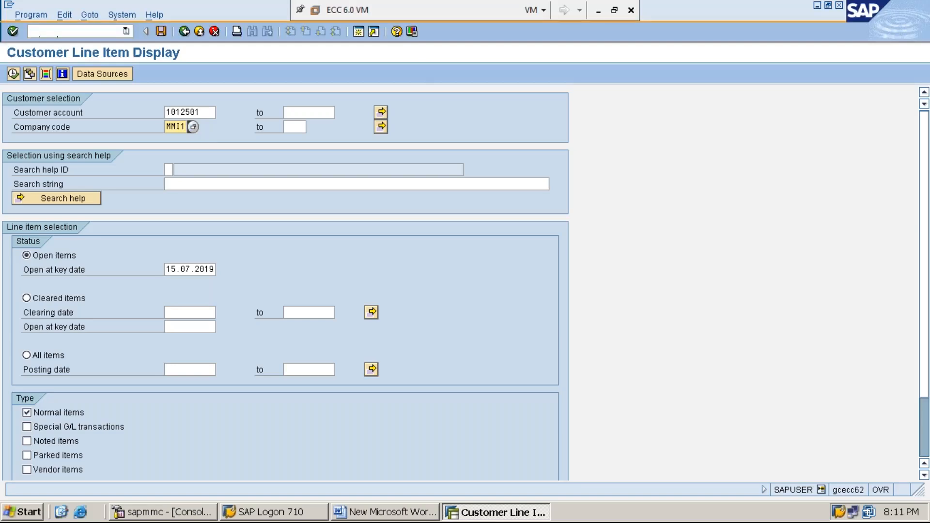
pyautogui.click(27, 356)
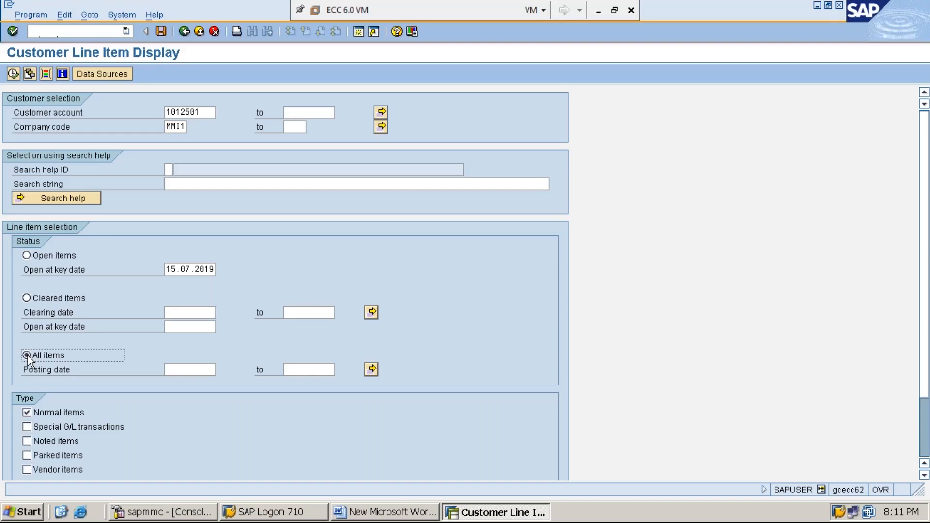
pyautogui.click(13, 74)
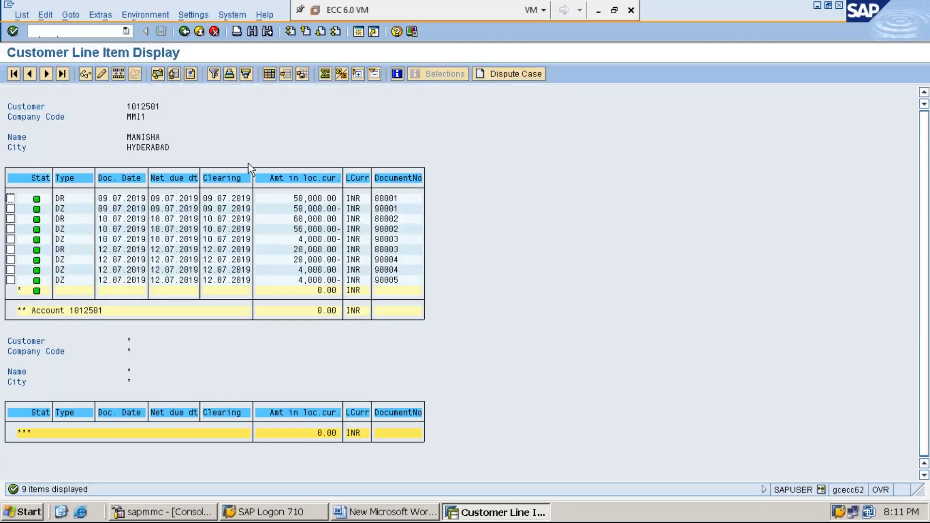
# Return to the selection screen, include Special G/L transactions and execute the line item report again.
pyautogui.click(184, 31)
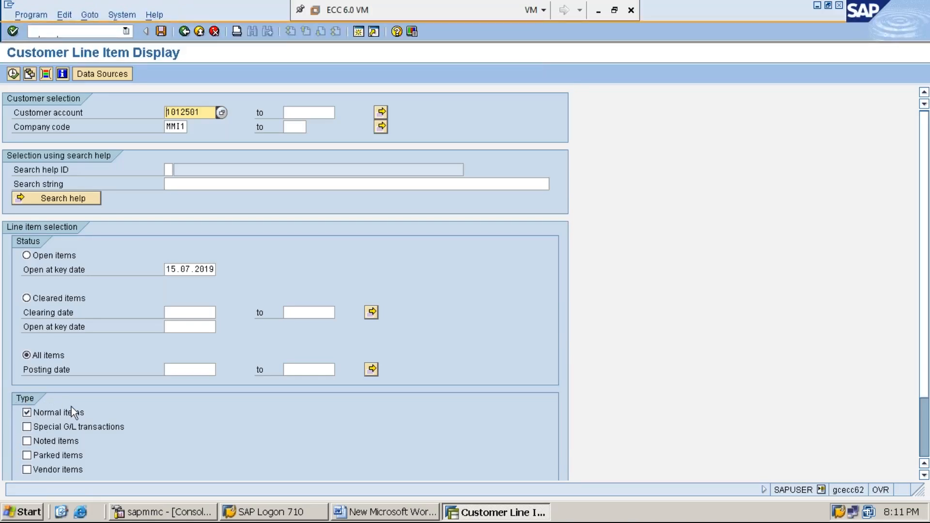
pyautogui.click(27, 428)
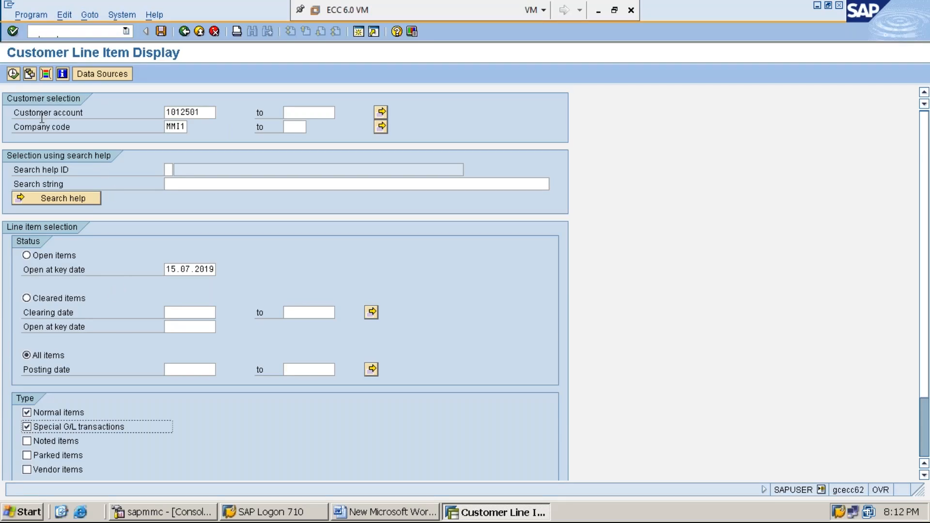
pyautogui.click(13, 73)
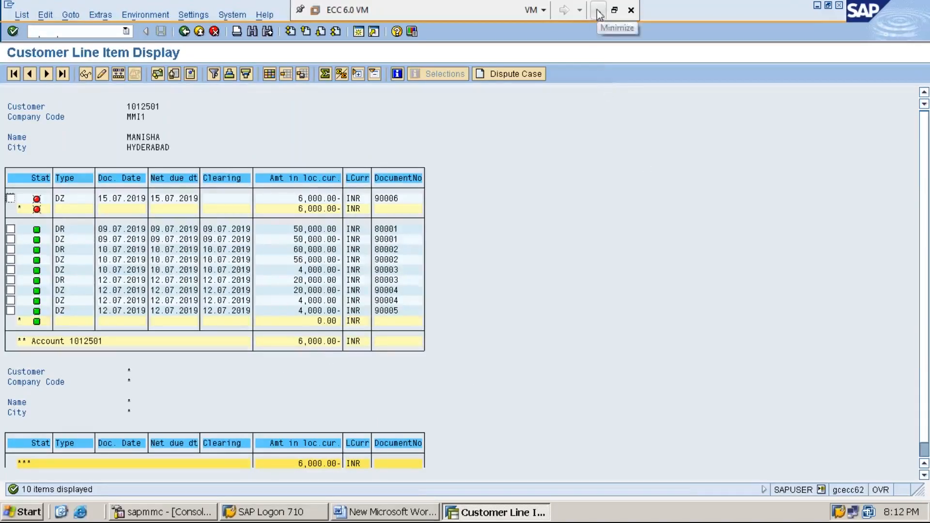
# Switch to the Word notes and add a new line reading STEP:5: PROCESS CUSTOMER INVOICE OF RS.30,000/-.
pyautogui.click(817, 7)
pyautogui.write('S')
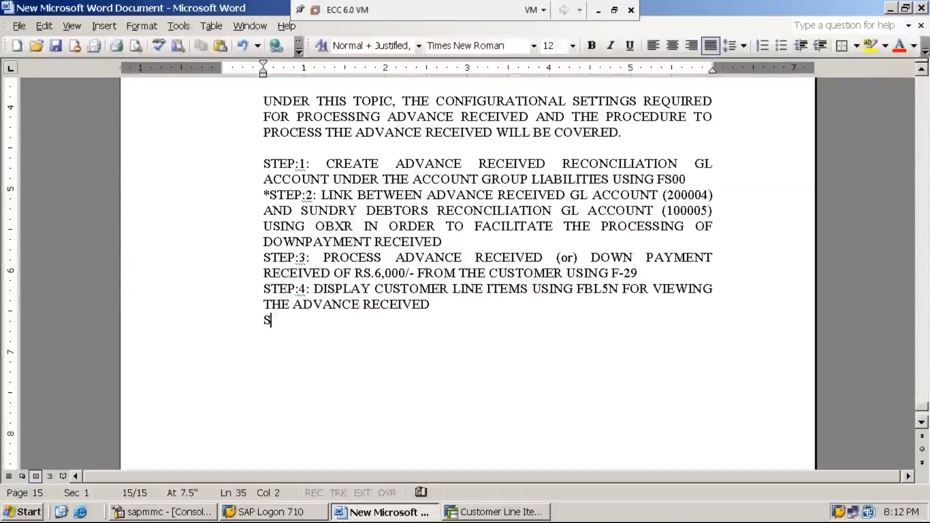
pyautogui.write('TEP:5: ')
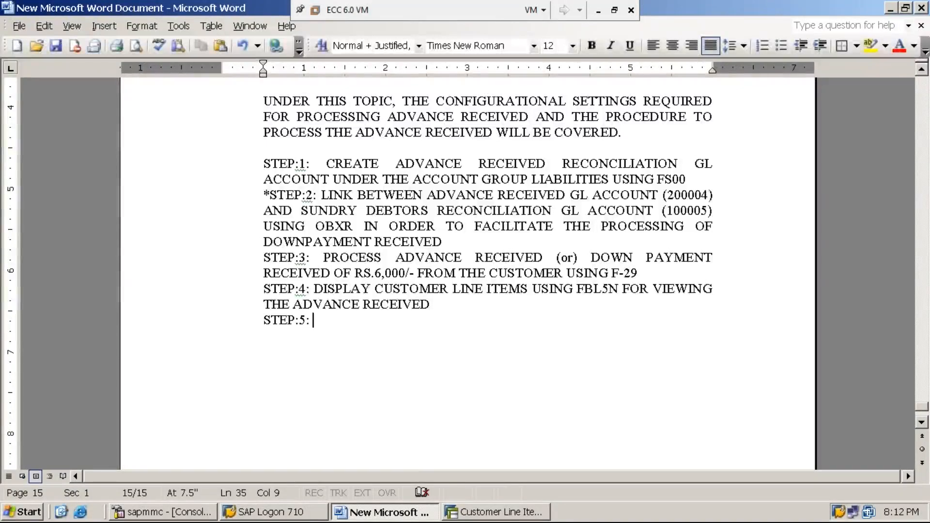
pyautogui.write('PROCESS CUSTOMER INVOICE ')
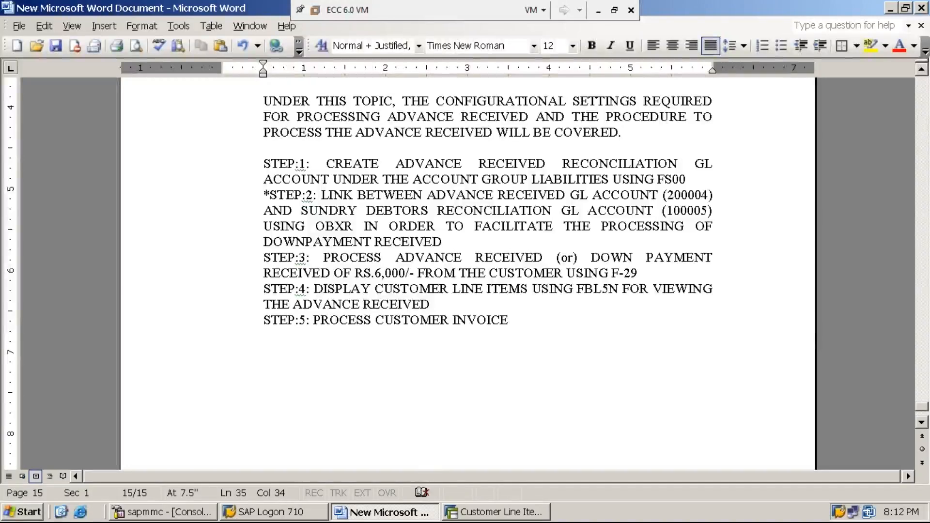
pyautogui.write('OF RS.30,000')
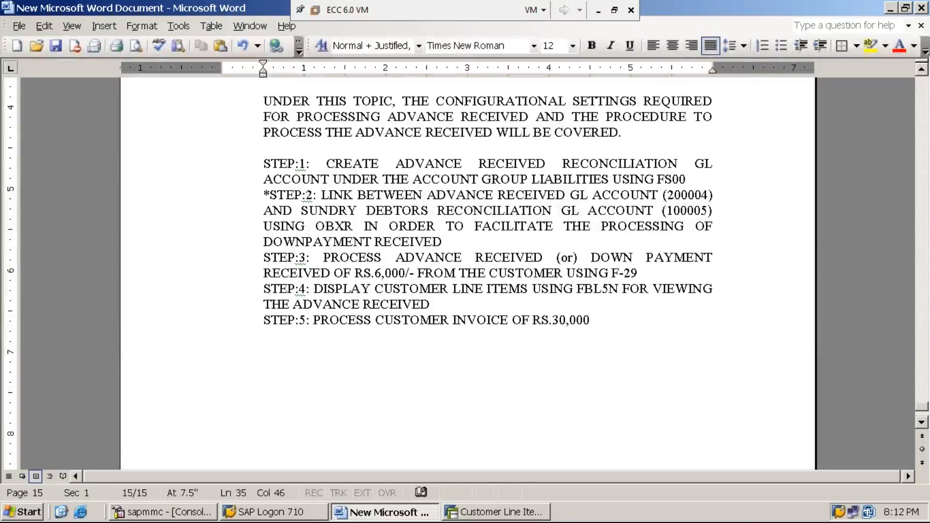
pyautogui.write('/-')
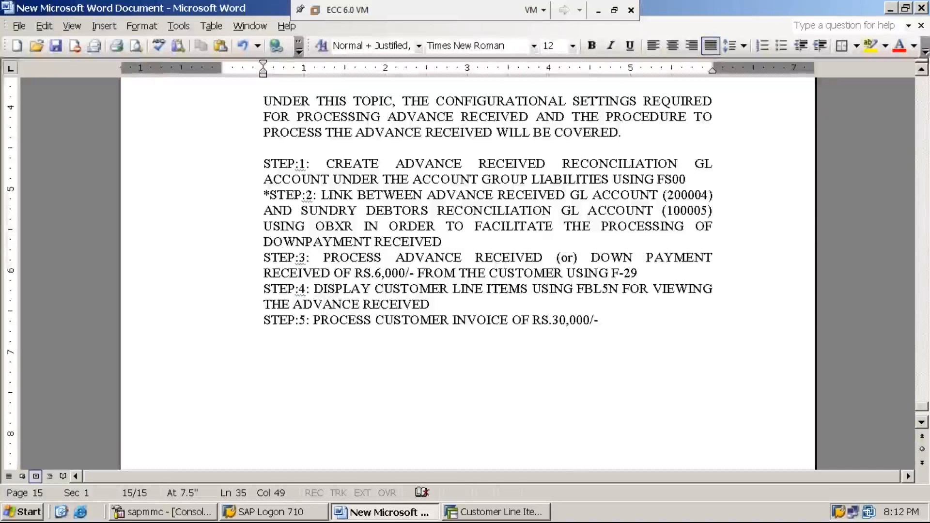
pyautogui.write(' FOR SALES MADE ')
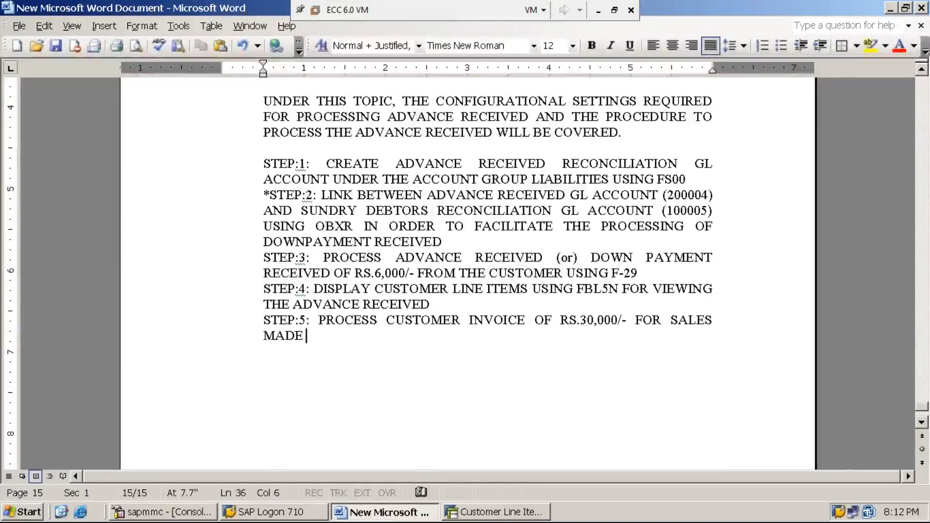
pyautogui.write('USING F-22')
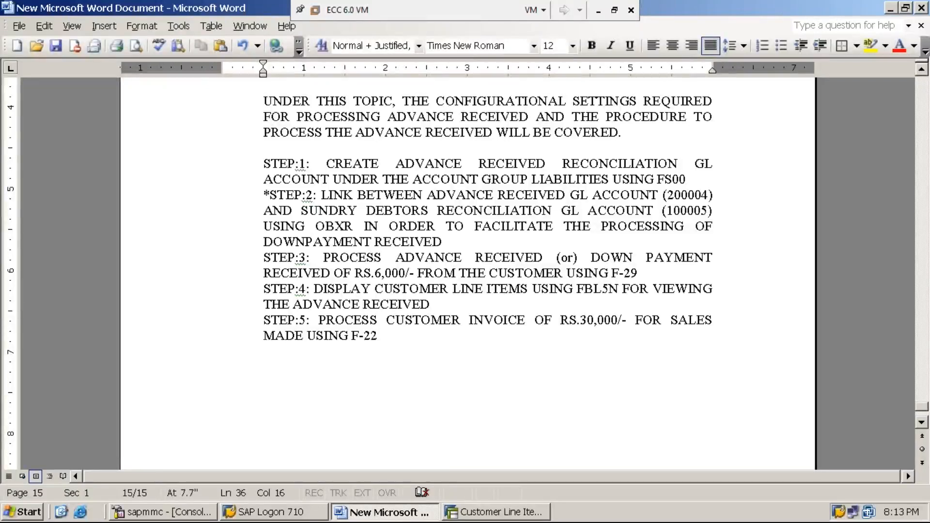
# Extend the STEP:5 line with FOR SALES MADE USING F-22 / FB70.
pyautogui.write('/ ')
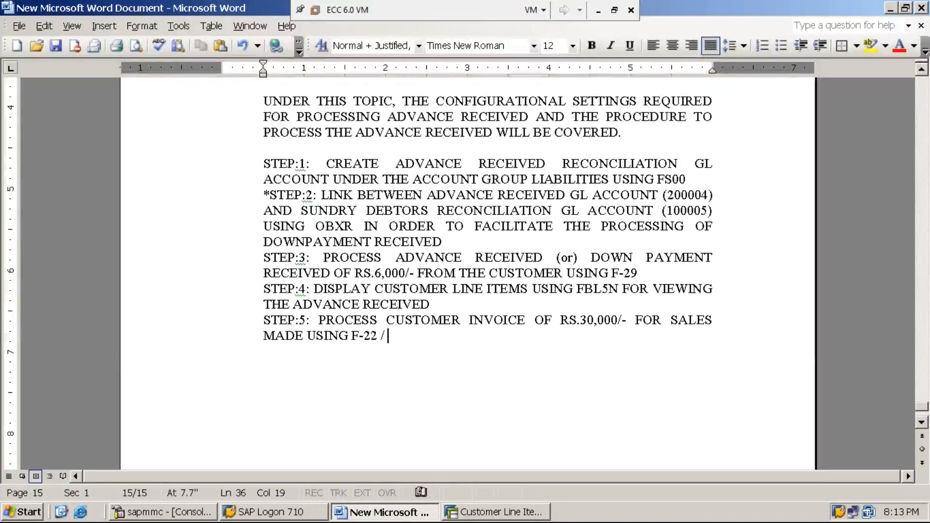
pyautogui.write('FB70')
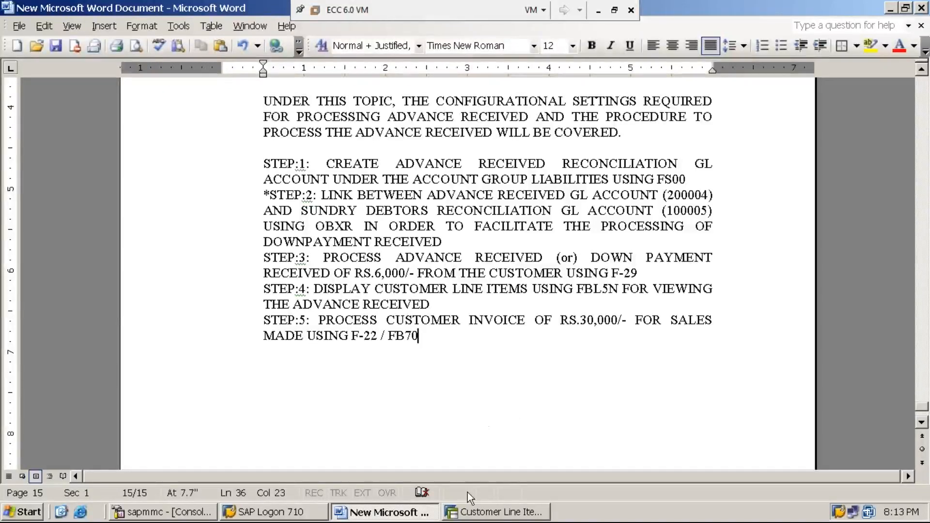
# Switch to the SAP window, leave the customer line item display and start transaction F-22 for a customer invoice.
pyautogui.click(490, 511)
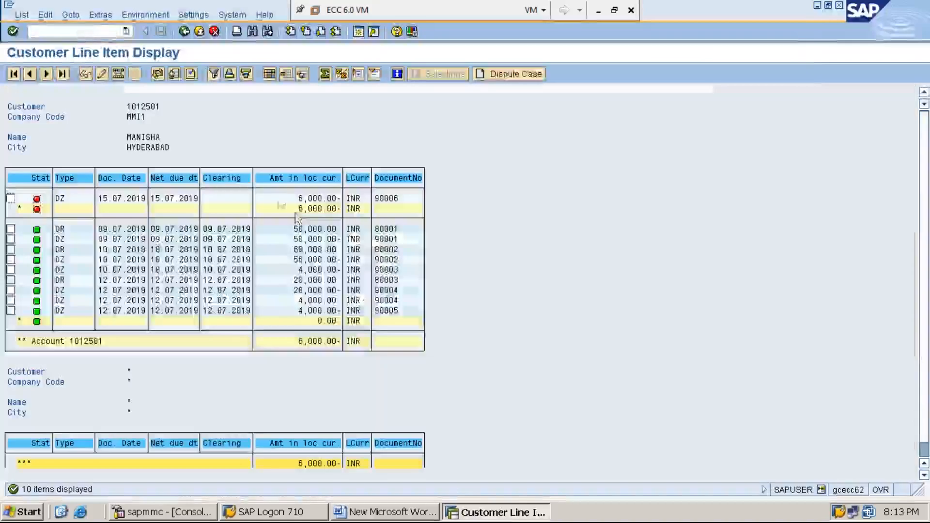
pyautogui.click(118, 32)
pyautogui.write('/N')
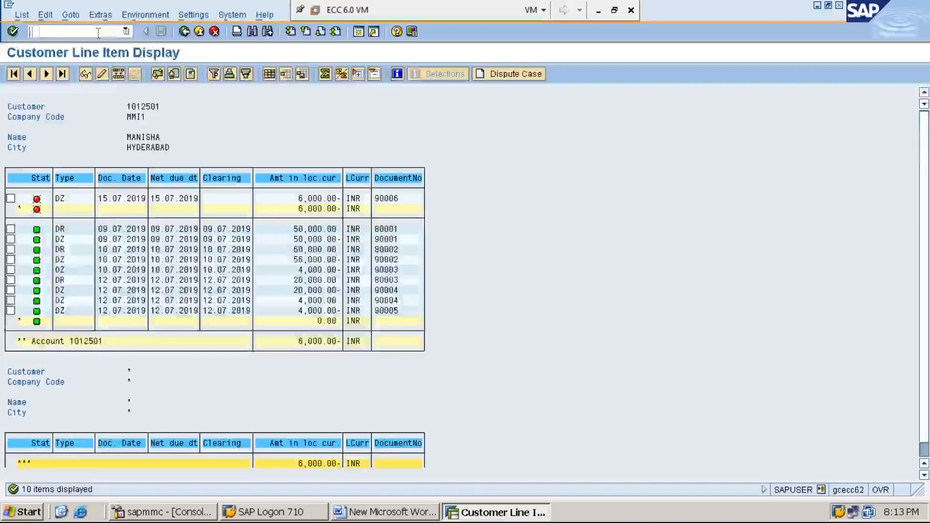
pyautogui.press('Return')
pyautogui.write('F-22')
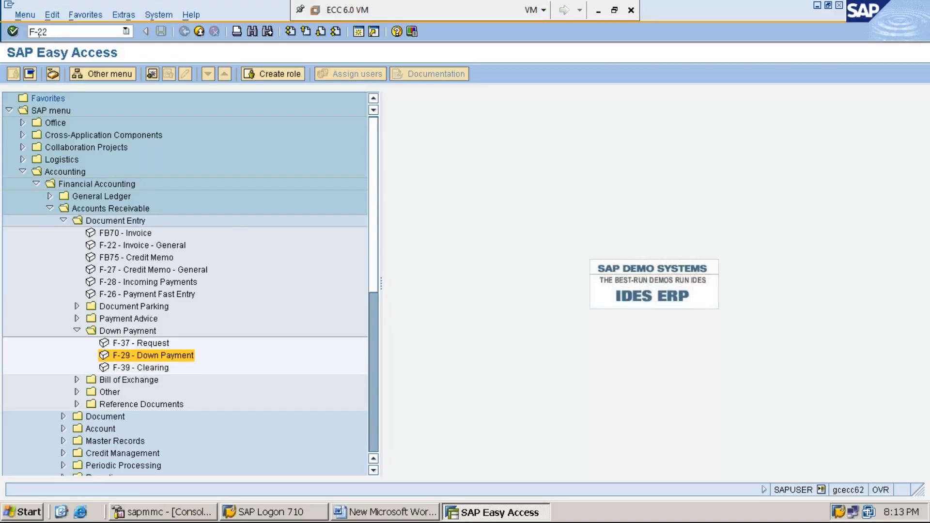
pyautogui.press('Return')
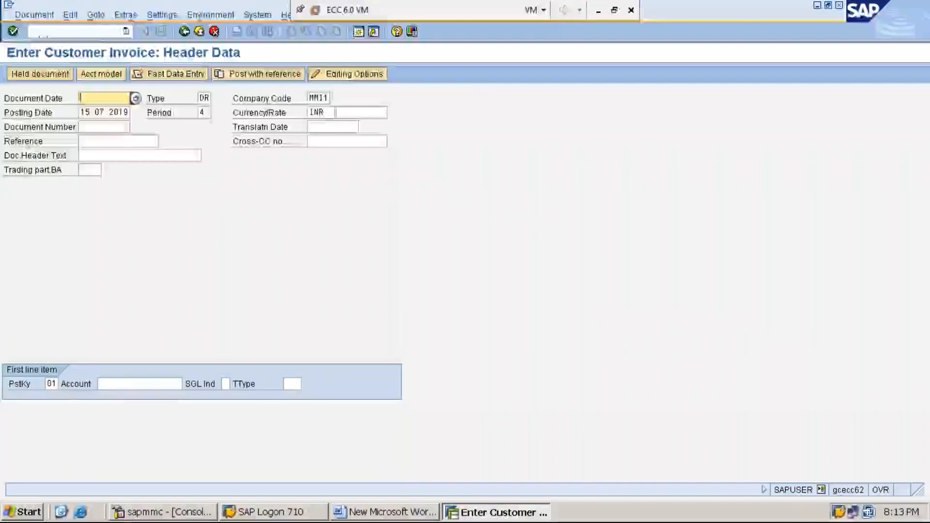
# Set the customer invoice's document date to 15.07.2019 from the calendar help.
pyautogui.click(244, 251)
pyautogui.press('F4')
pyautogui.press('Return')
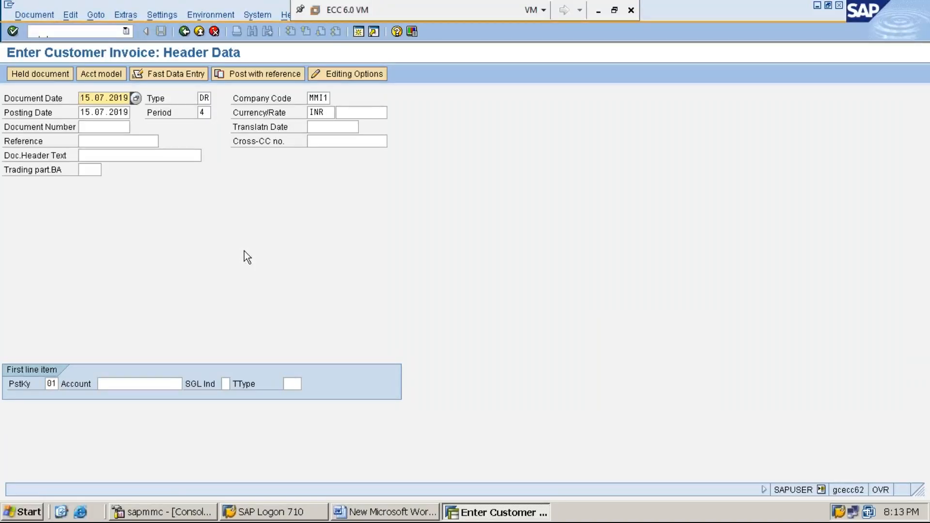
# Keep the remaining header defaults, enter the customer's account number from the suggestions as the first line item, and continue to its details.
pyautogui.press('Tab')
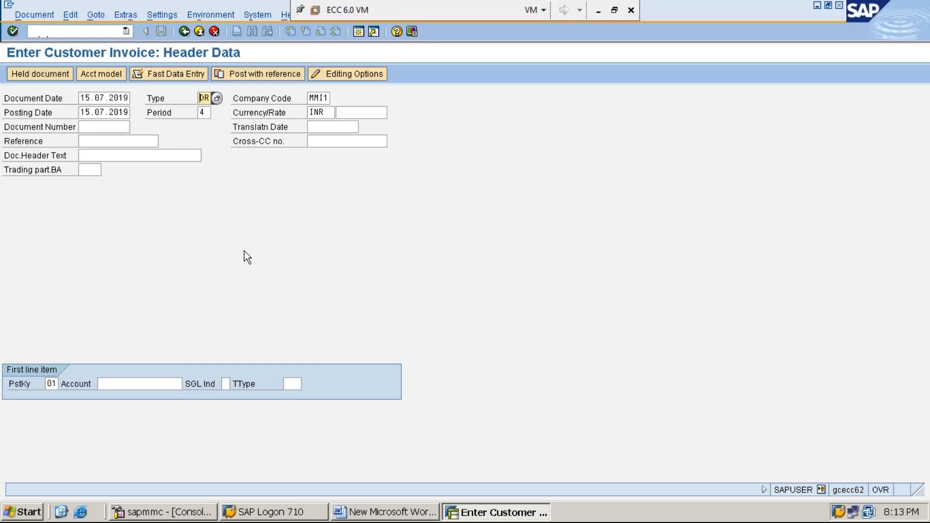
pyautogui.press('Tab')
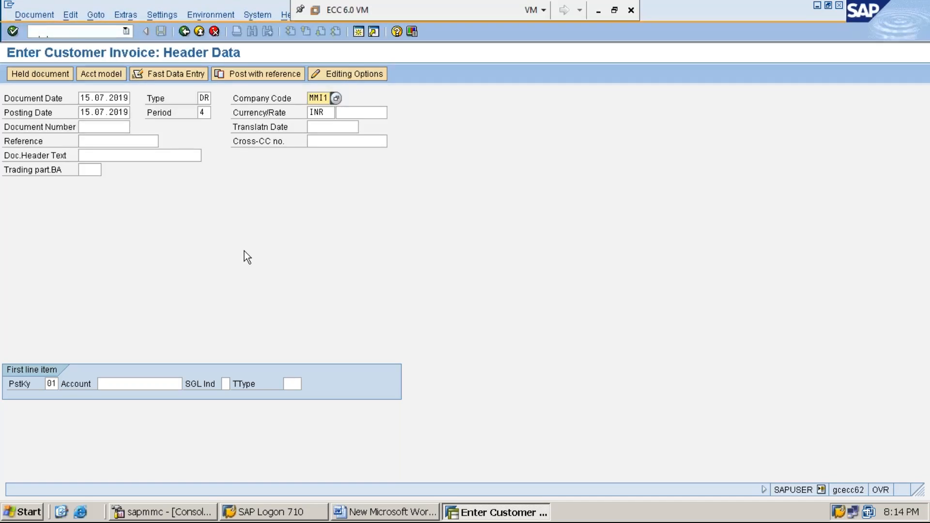
pyautogui.press('Tab')
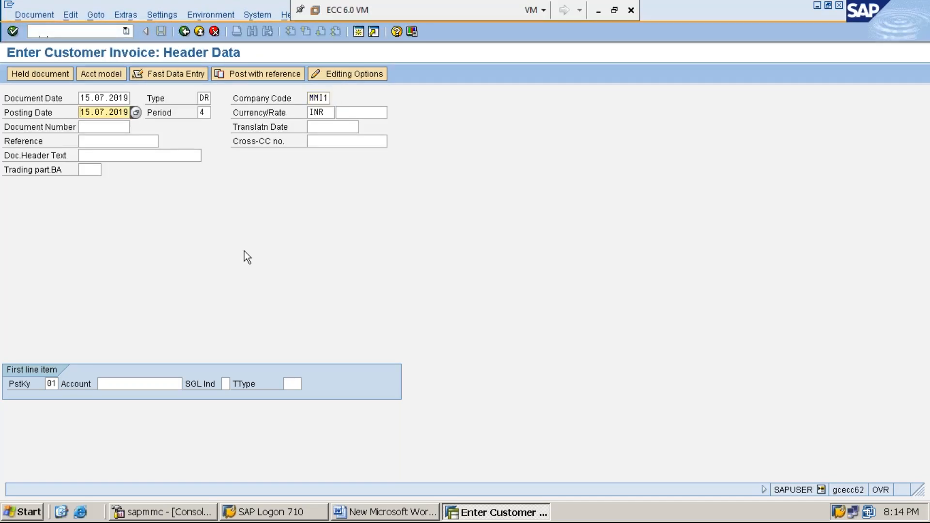
pyautogui.press('Tab')
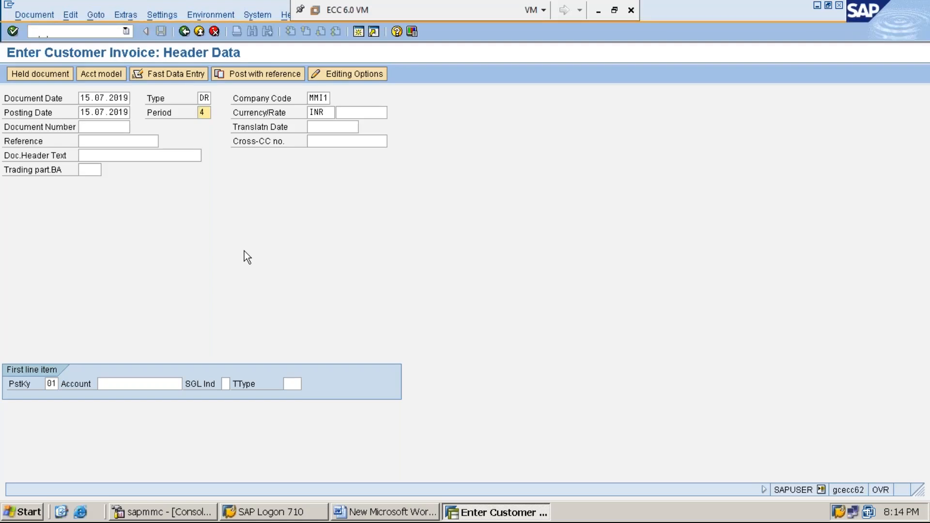
pyautogui.press('Tab')
pyautogui.press('Tab')
pyautogui.press('Tab')
pyautogui.press('Tab')
pyautogui.press('Tab')
pyautogui.press('Tab')
pyautogui.press('Tab')
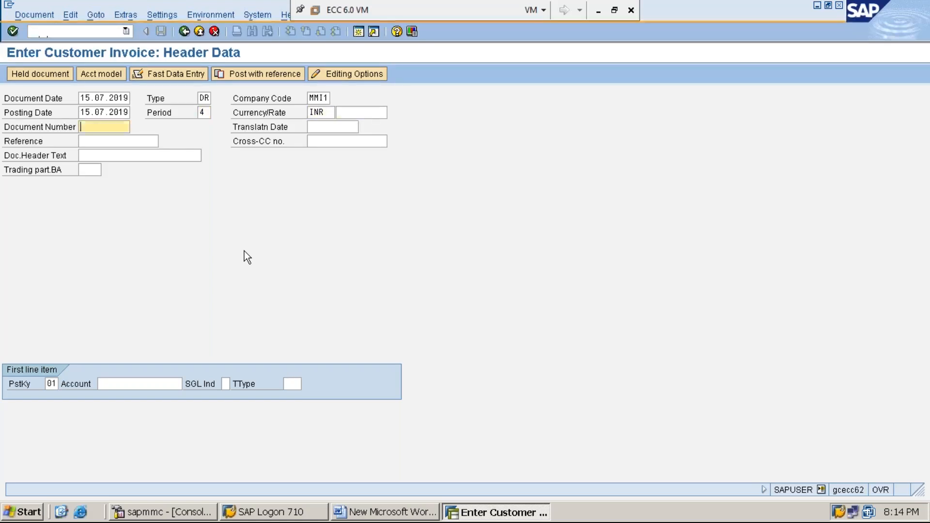
pyautogui.press('Tab')
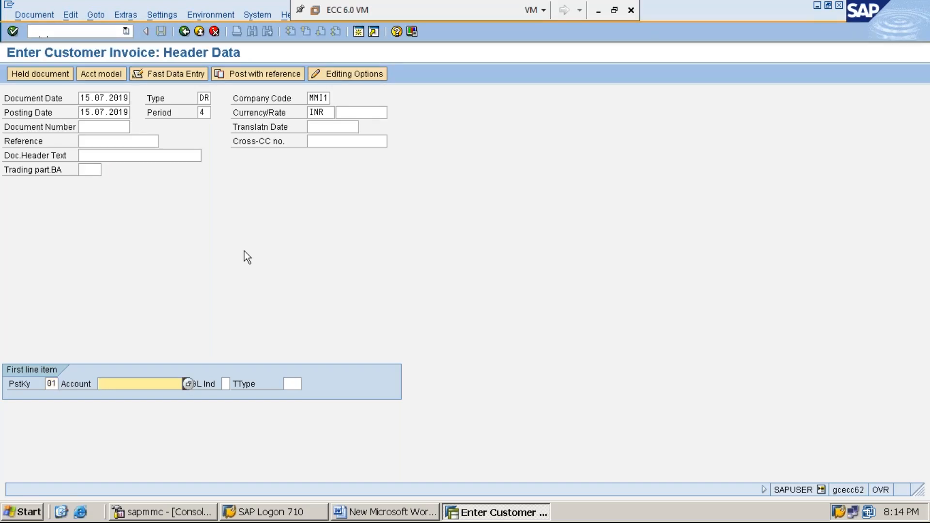
pyautogui.write('1')
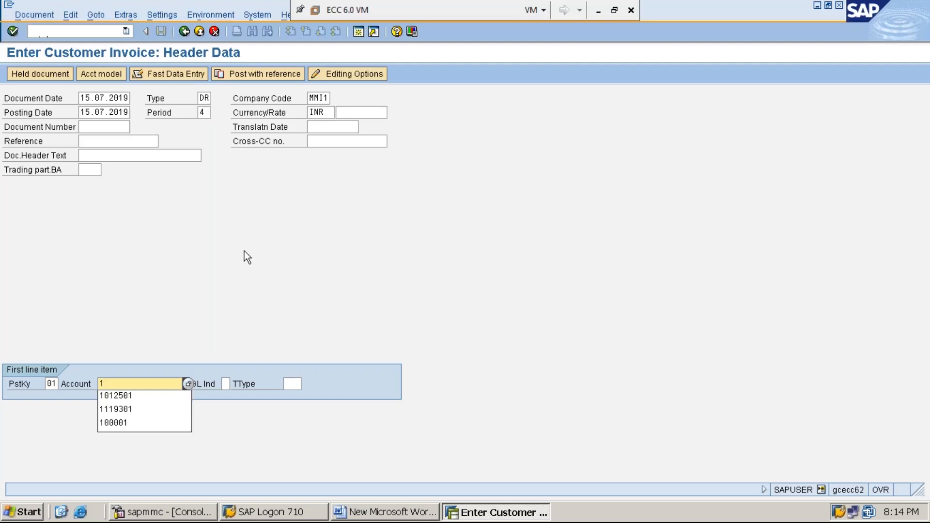
pyautogui.press('Down')
pyautogui.press('Return')
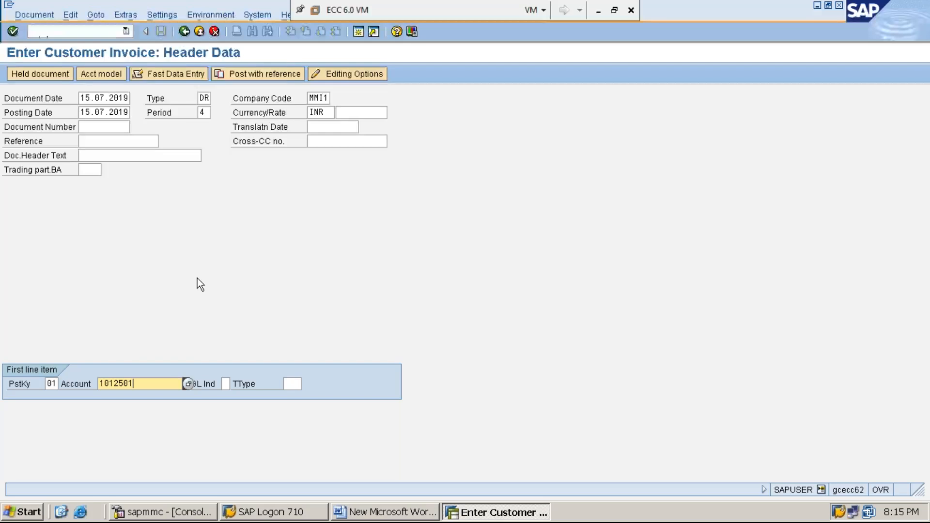
pyautogui.press('Return')
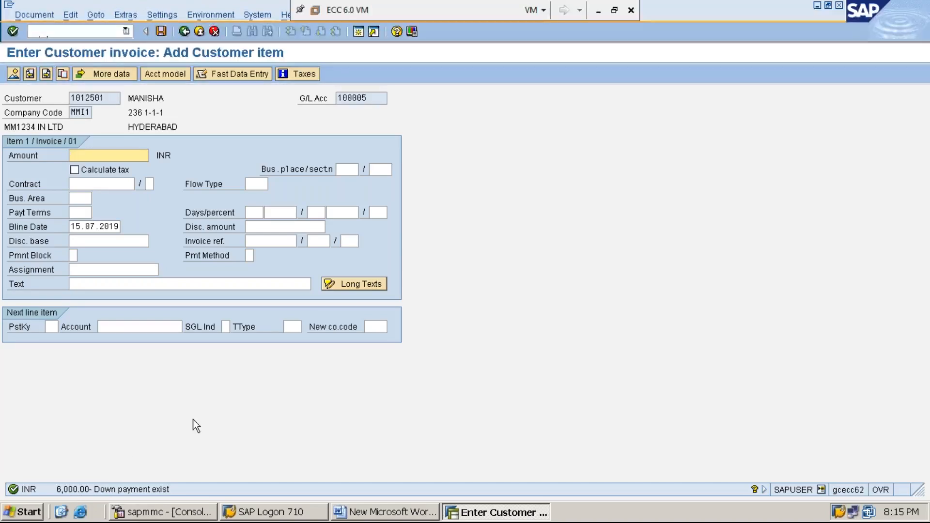
# Give the customer item an amount of 30000 and the text CUSTOMER INVOICE PROCESSING FOR THE GOODS SOLD.
pyautogui.write('3')
pyautogui.press('Down')
pyautogui.press('Return')
pyautogui.press('Down')
pyautogui.press('Down')
pyautogui.press('Down')
pyautogui.press('Down')
pyautogui.press('Down')
pyautogui.press('Down')
pyautogui.press('Down')
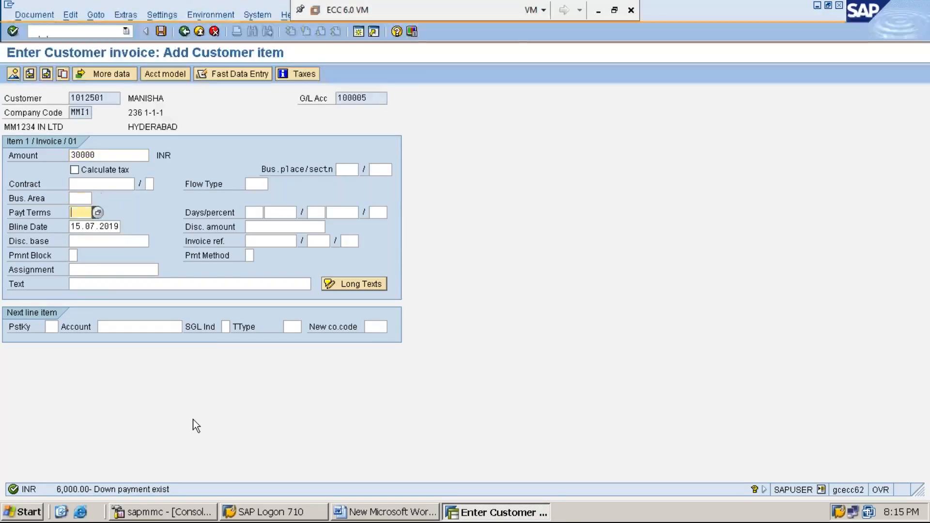
pyautogui.press('Down')
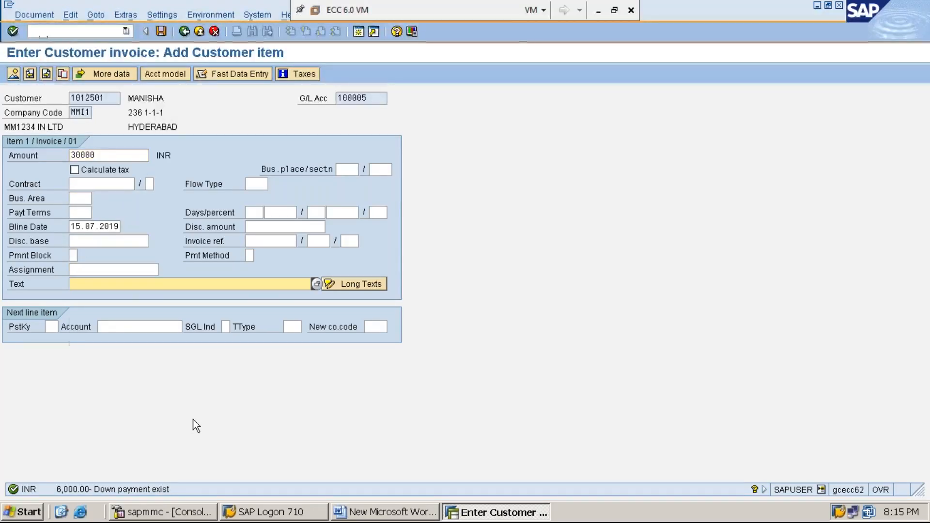
pyautogui.write('C')
pyautogui.press('Down')
pyautogui.press('Down')
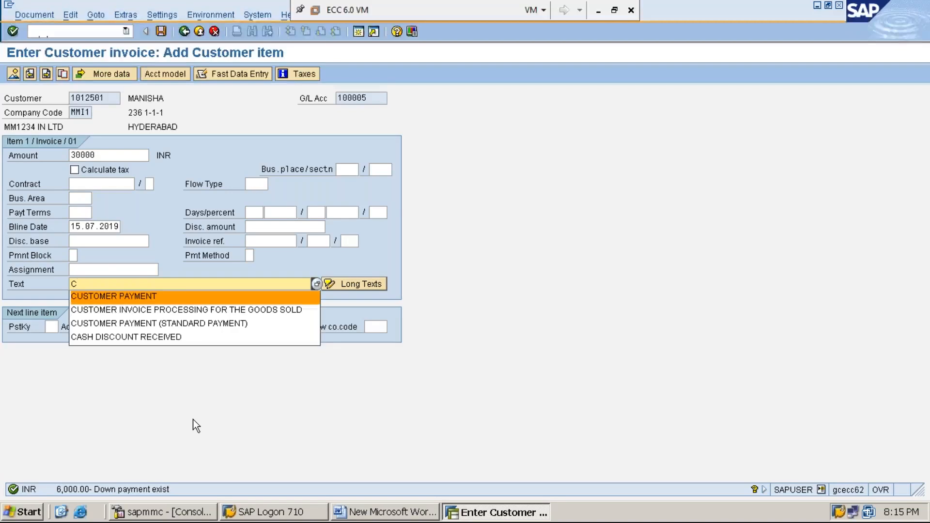
pyautogui.press('Return')
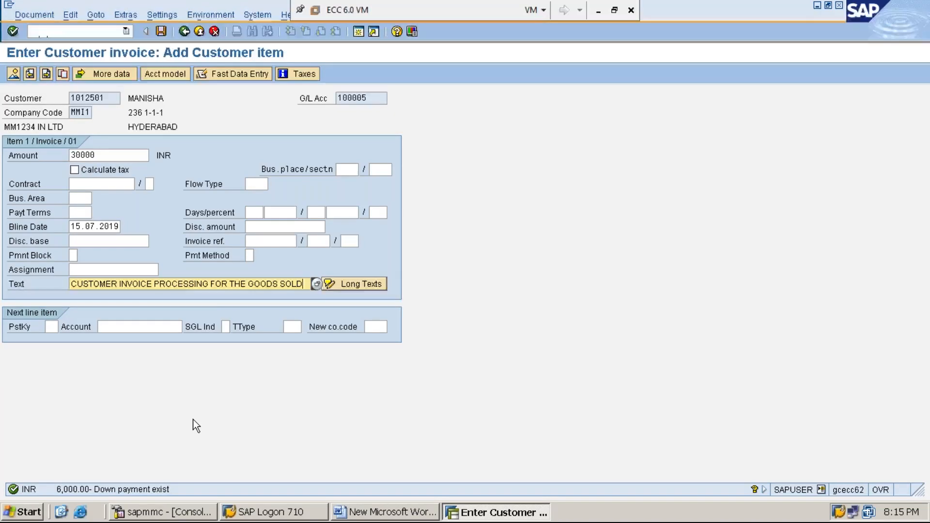
# Add the next line item with posting key 50 and the suggested wholesale sales G/L account, and continue to its details.
pyautogui.press('Tab')
pyautogui.press('Tab')
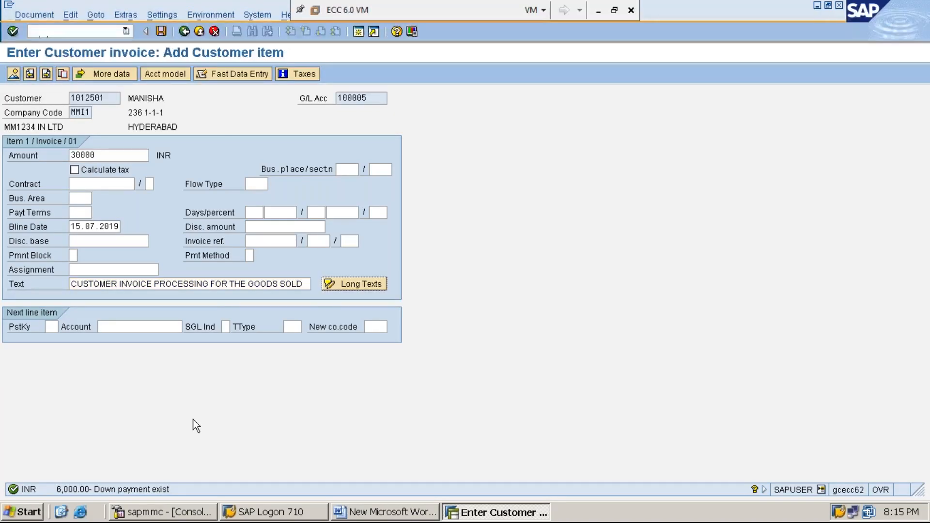
pyautogui.write('50')
pyautogui.press('Tab')
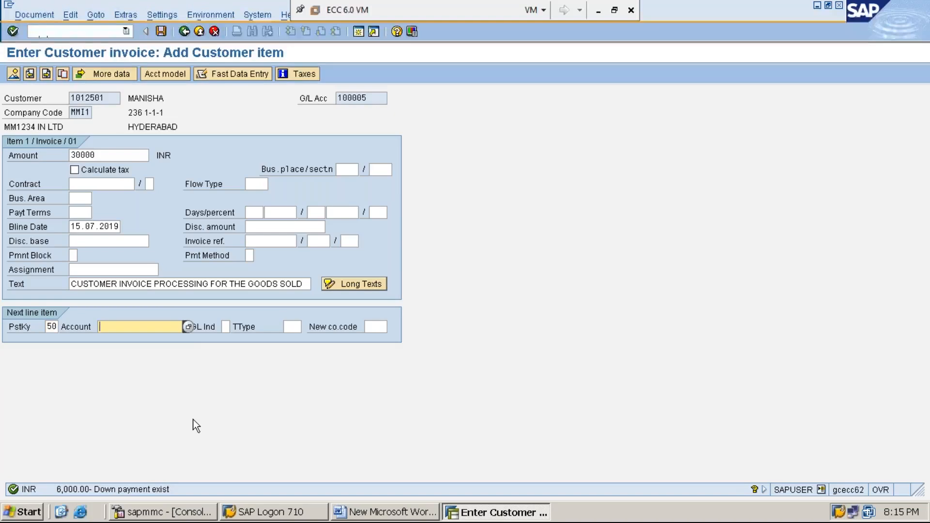
pyautogui.write('4')
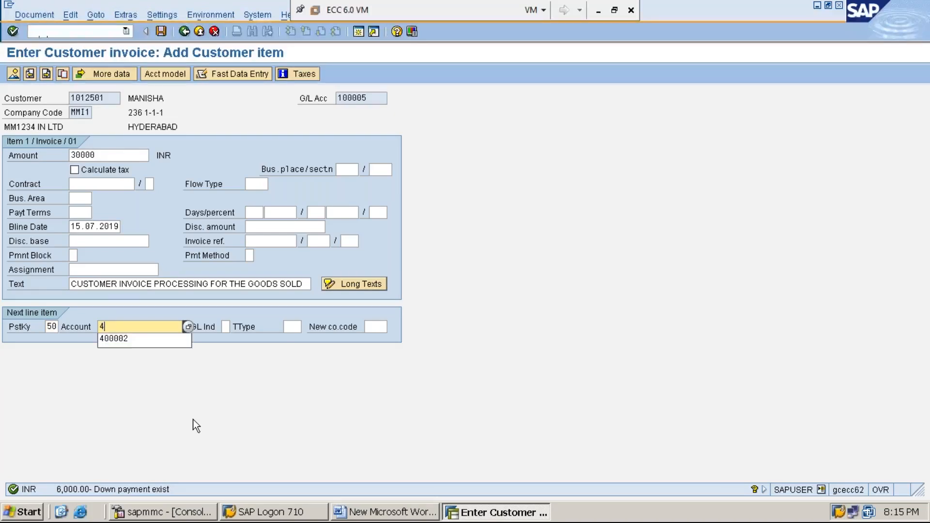
pyautogui.press('Down')
pyautogui.press('Return')
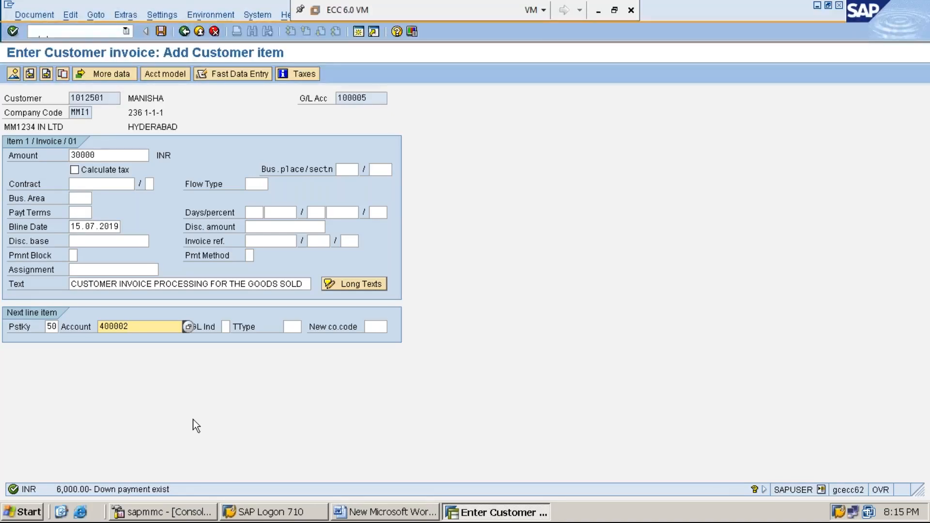
pyautogui.press('Return')
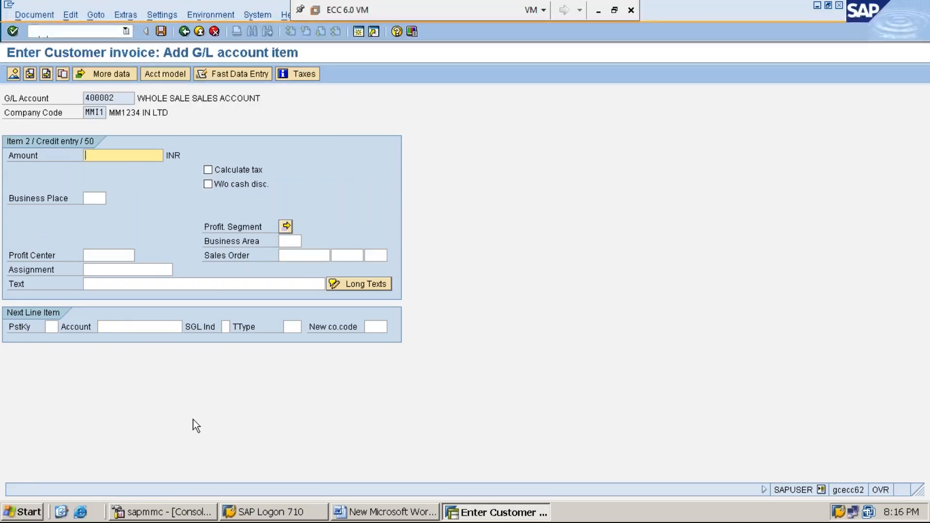
# Fill in the G/L credit item with * as the amount and + as the text.
pyautogui.write('*')
pyautogui.press('Tab')
pyautogui.press('Tab')
pyautogui.press('Tab')
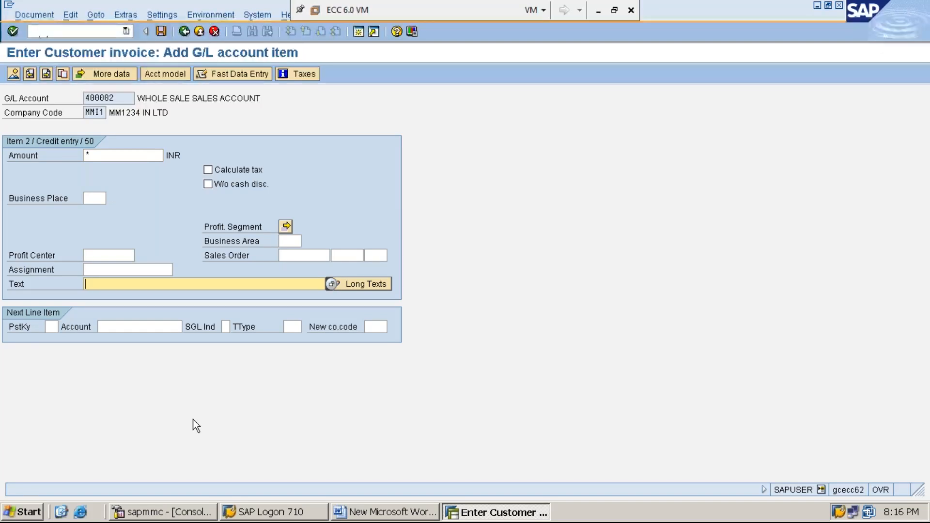
pyautogui.write('+')
# Simulate the customer invoice and post the document.
pyautogui.click(35, 15)
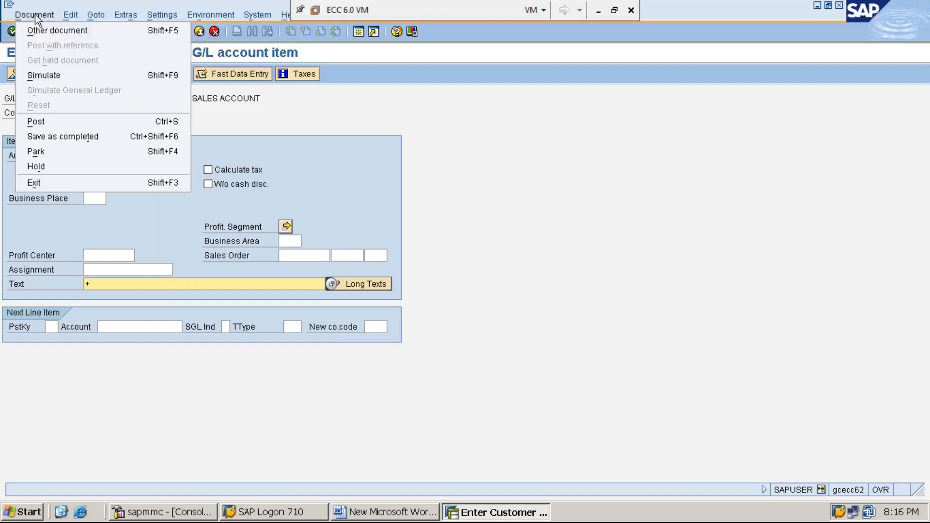
pyautogui.click(79, 79)
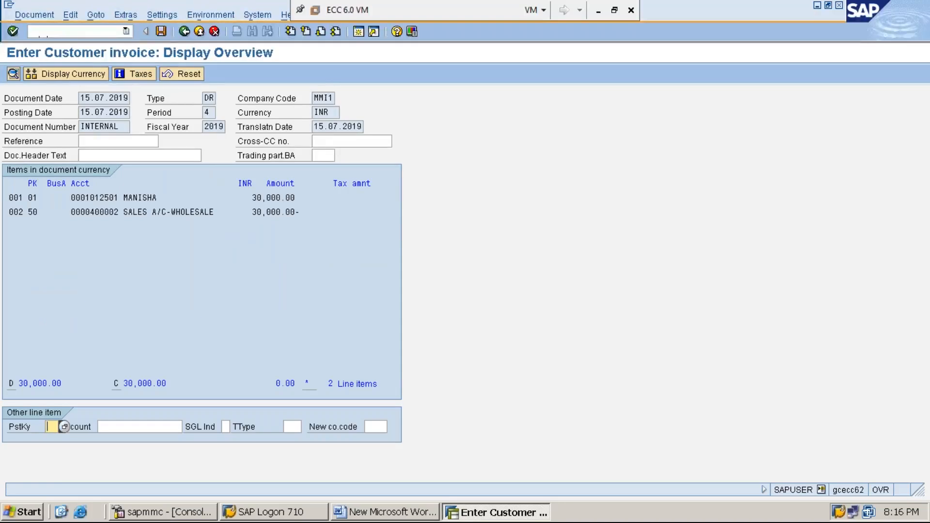
pyautogui.click(158, 33)
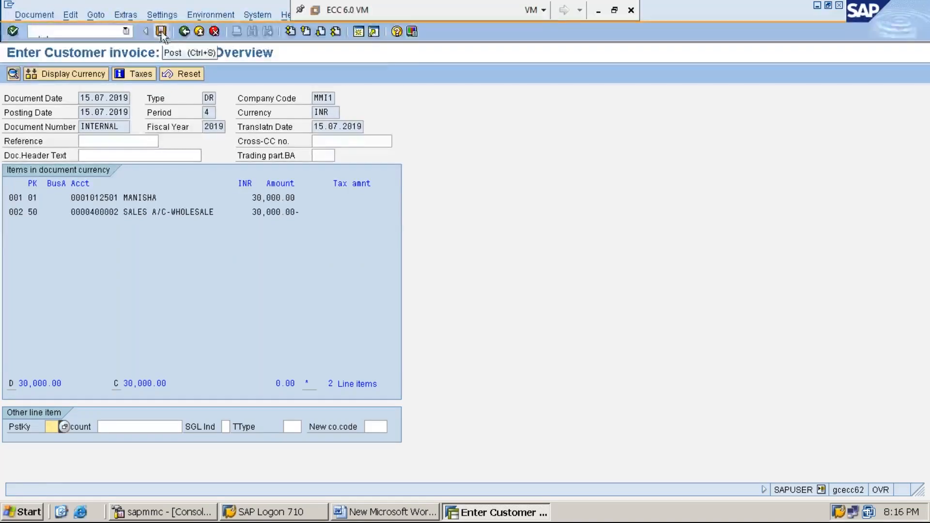
pyautogui.click(161, 32)
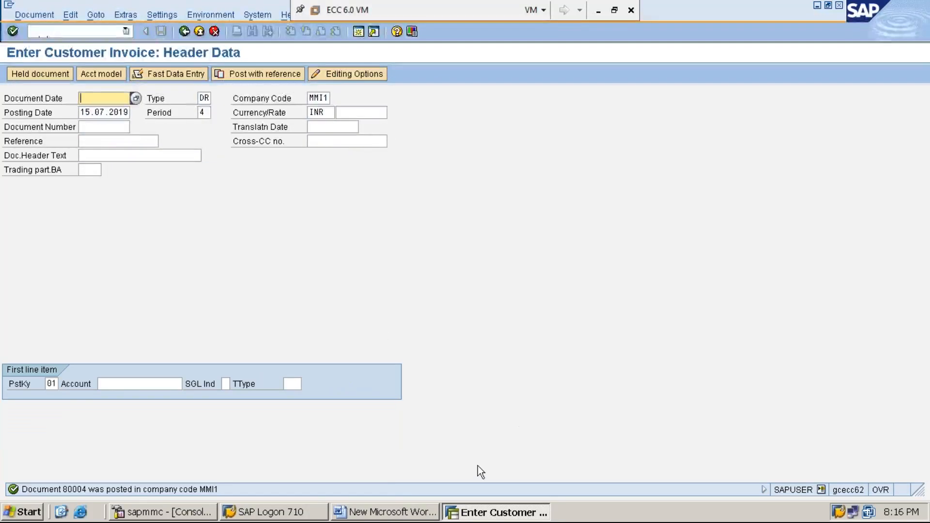
# Switch to the Word notes and add a new line reading STEP:6: DISPLAY CUSTOMER LINE ITEMS USING FBL5N.
pyautogui.click(388, 512)
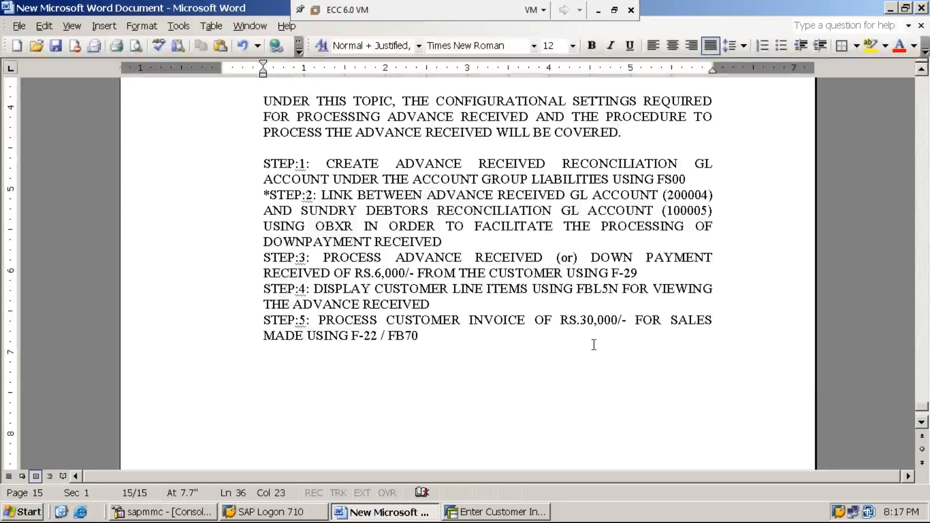
pyautogui.press('Return')
pyautogui.write('STEP')
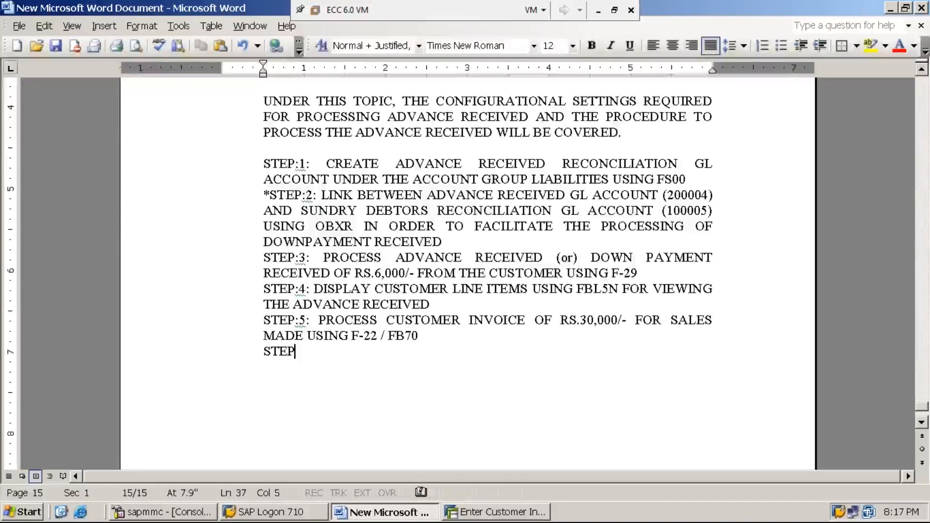
pyautogui.write(':6: DISPLAY CUSTOMER LINE ITEMS USING FBL5N ')
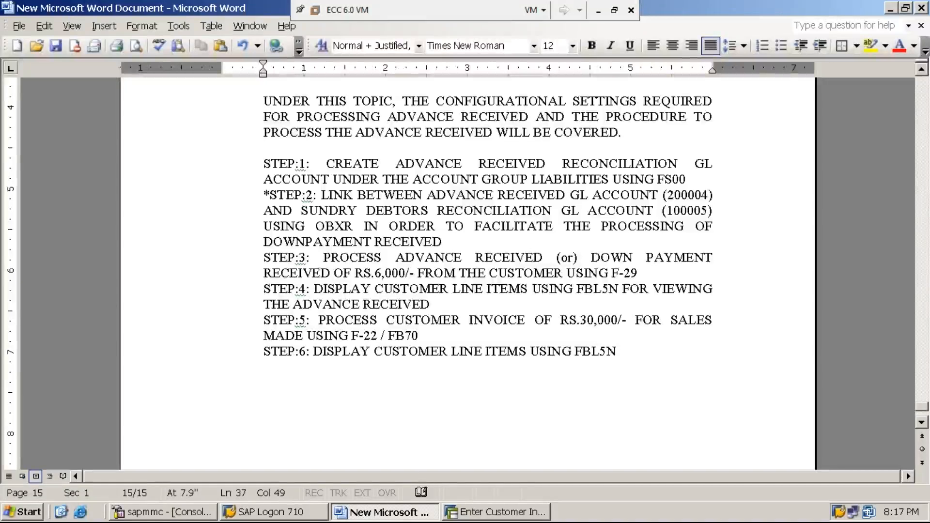
pyautogui.write('INORDER TO KNOW THE RECEIV')
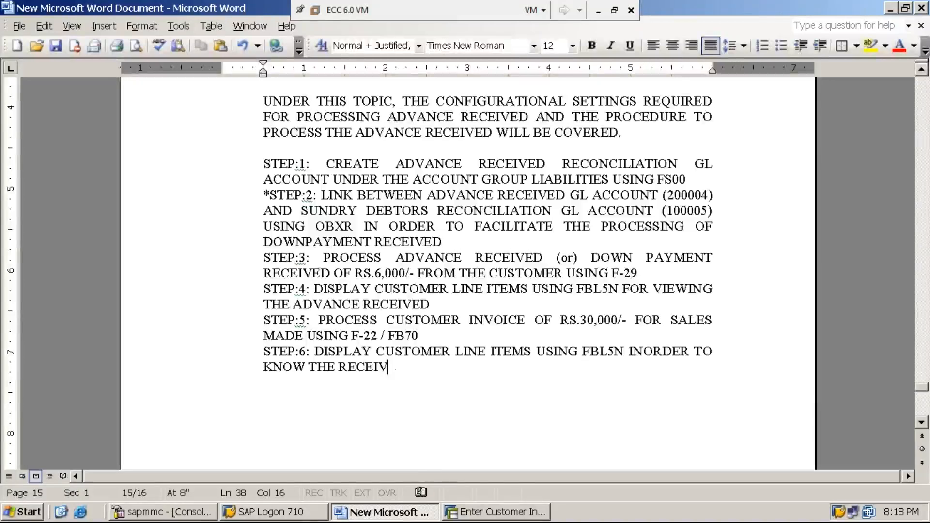
pyautogui.write('ABLE AMOUNT')
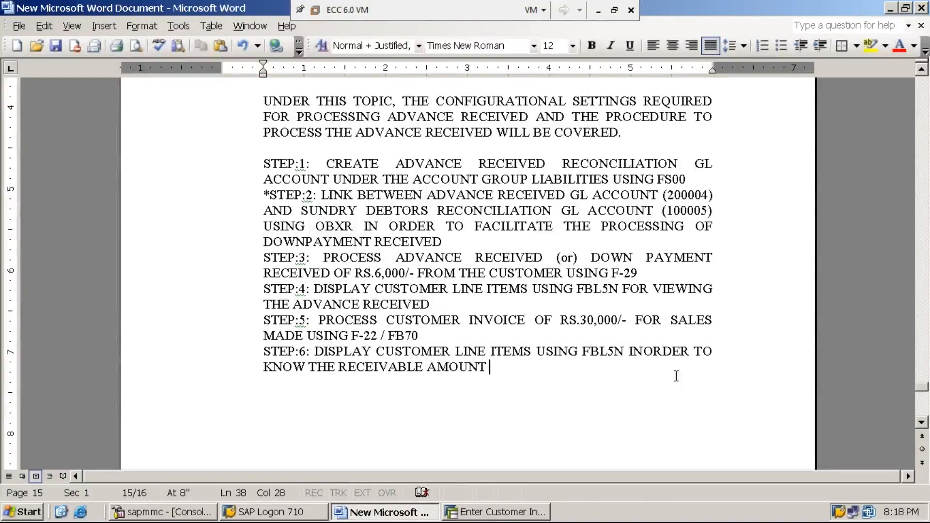
# Switch to SAP, open transaction FBL5N with /NFBL5N, and set the line item selection to all items.
pyautogui.click(508, 513)
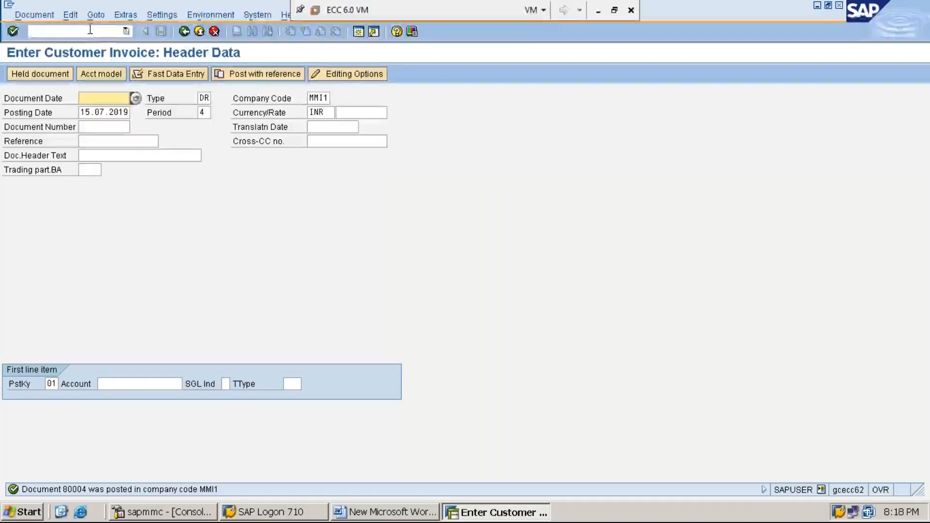
pyautogui.click(91, 30)
pyautogui.write('/NFBL5N')
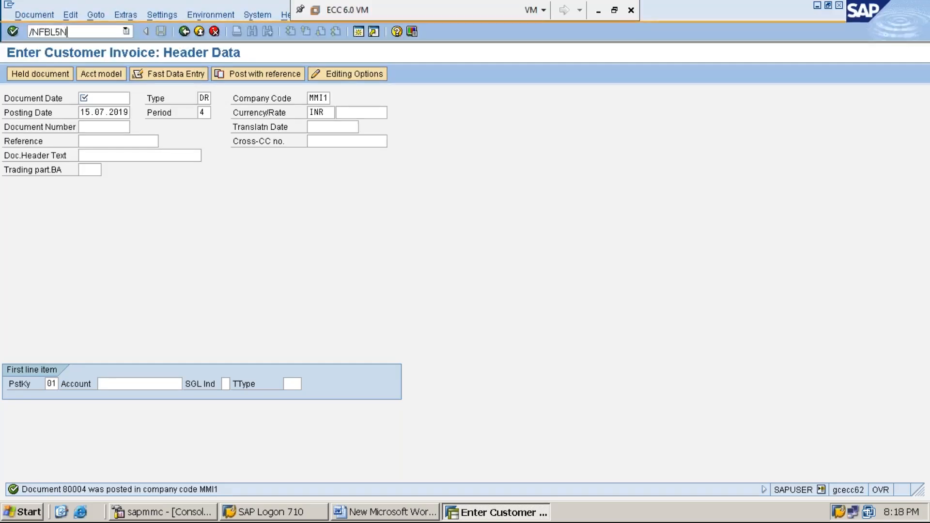
pyautogui.press('Return')
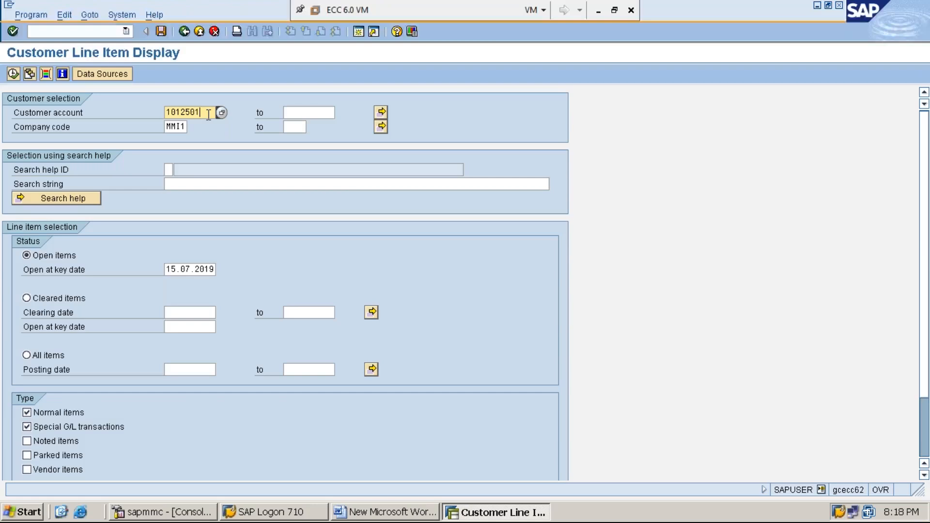
pyautogui.press('Down')
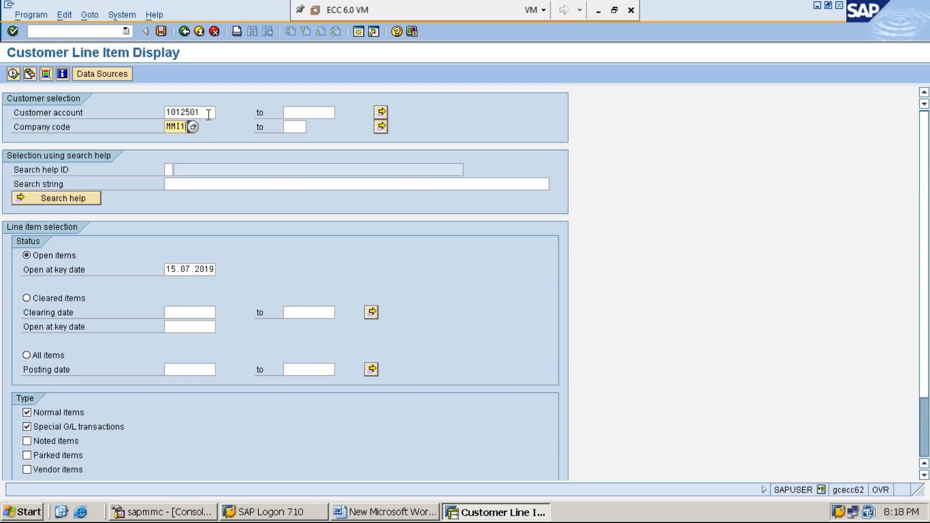
pyautogui.click(28, 358)
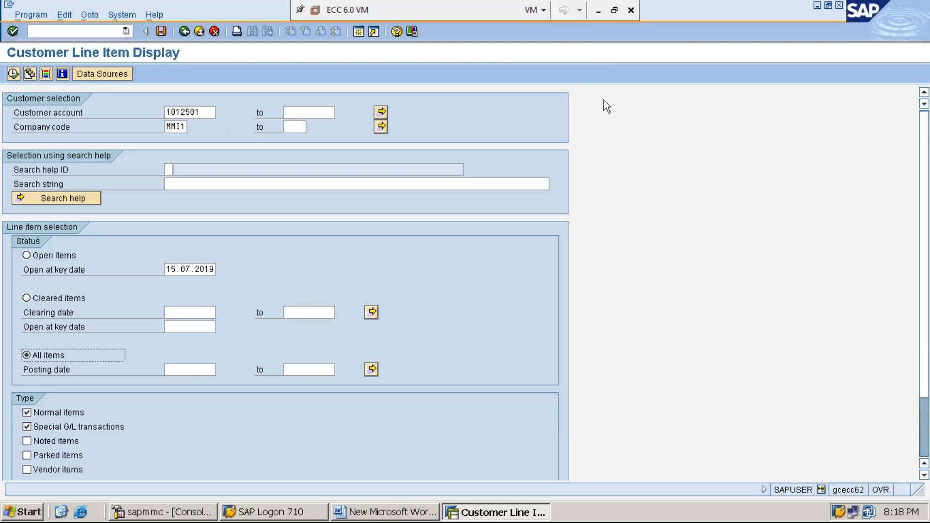
pyautogui.click(598, 10)
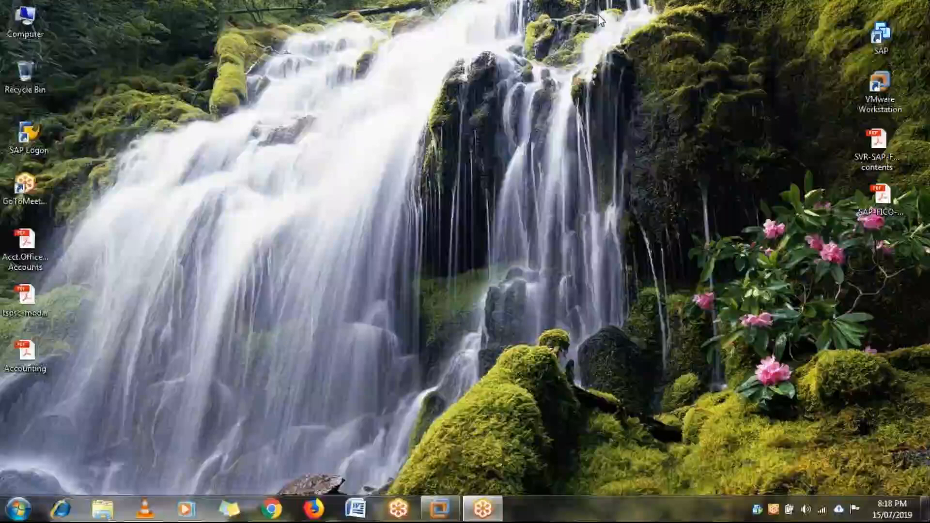
pyautogui.moveTo(438, 506)
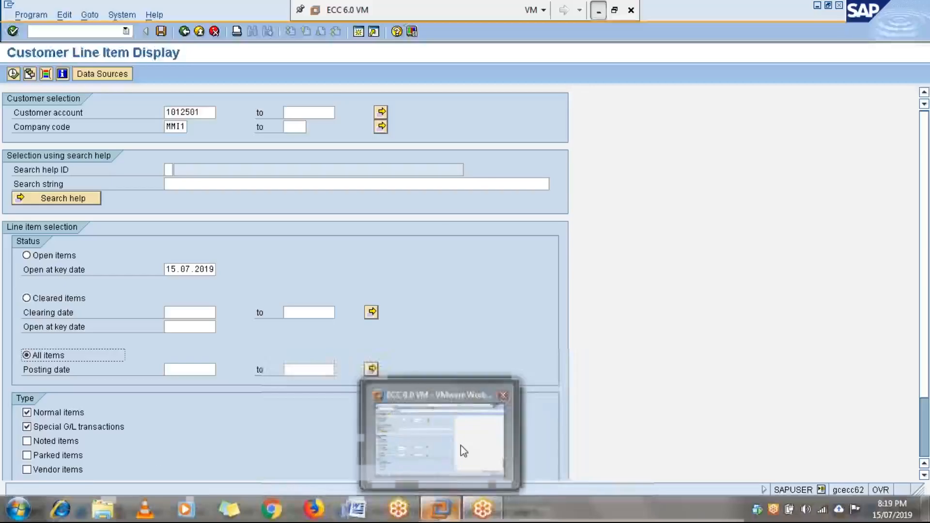
pyautogui.click(450, 456)
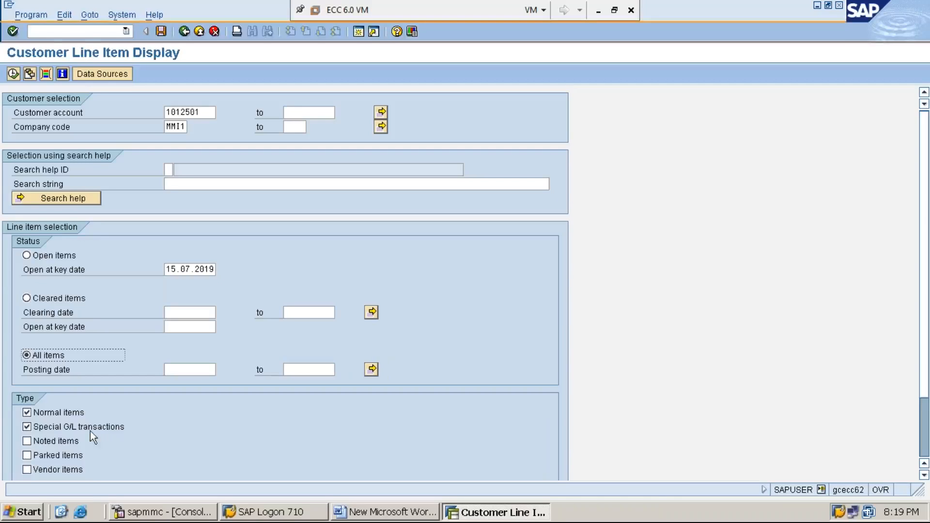
# Run the customer line item report with special G/L transactions included and examine the open invoice and advance amounts.
pyautogui.click(67, 429)
pyautogui.click(65, 428)
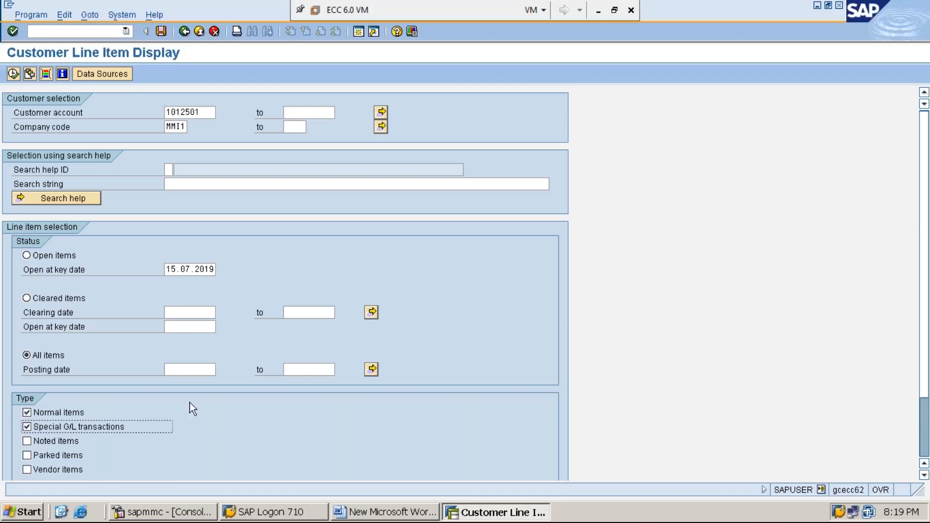
pyautogui.click(13, 74)
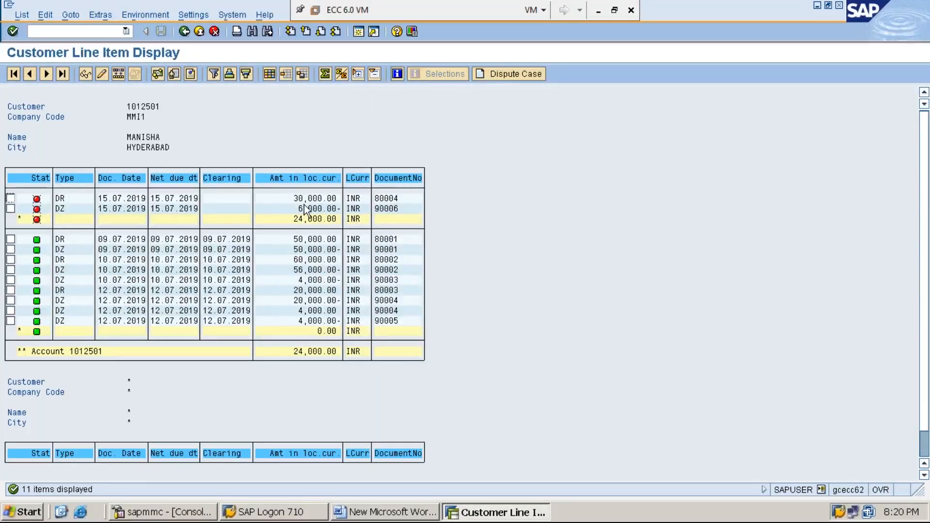
pyautogui.click(286, 197)
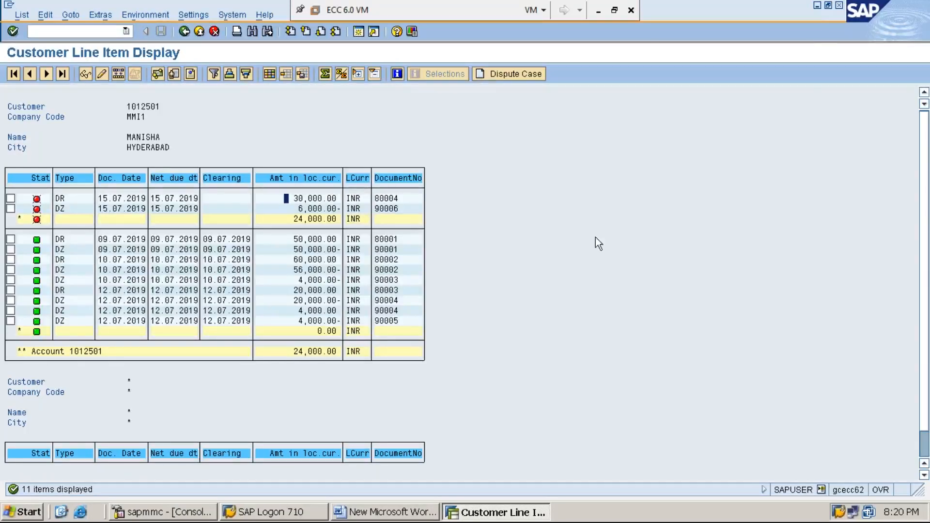
# Switch to the Word notes and add a new line reading *STEP:7: TRANSFER AVANCE RECEIVED.
pyautogui.click(817, 5)
pyautogui.press('Return')
pyautogui.write('STE')
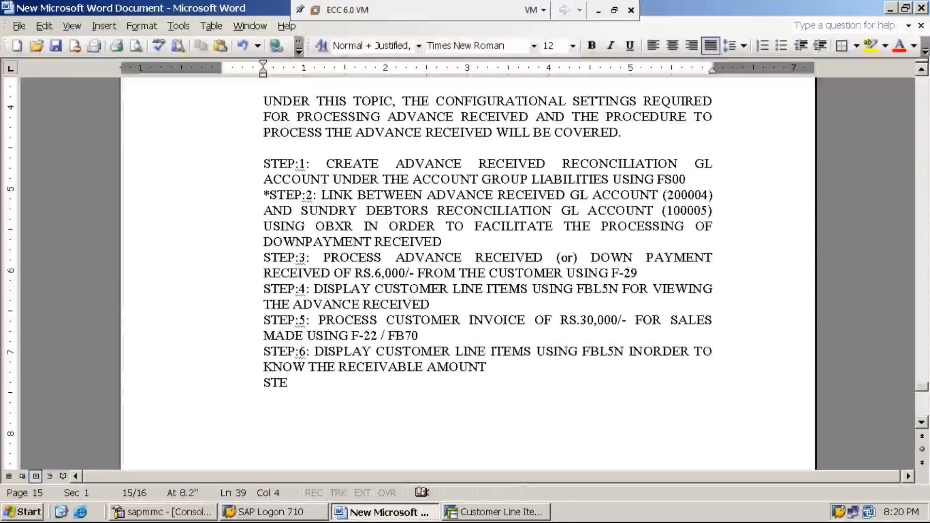
pyautogui.write('P:7')
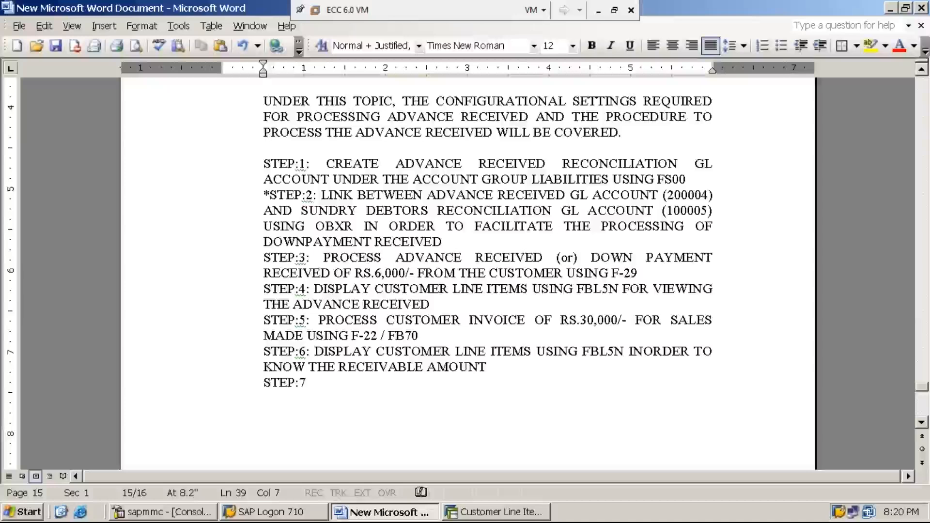
pyautogui.press('Home')
pyautogui.write('*')
pyautogui.press('End')
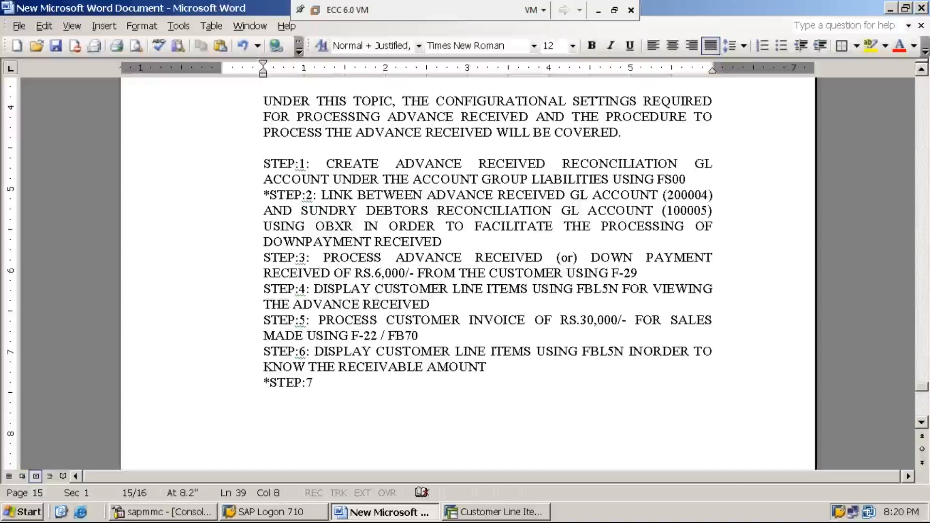
pyautogui.write(': TRA')
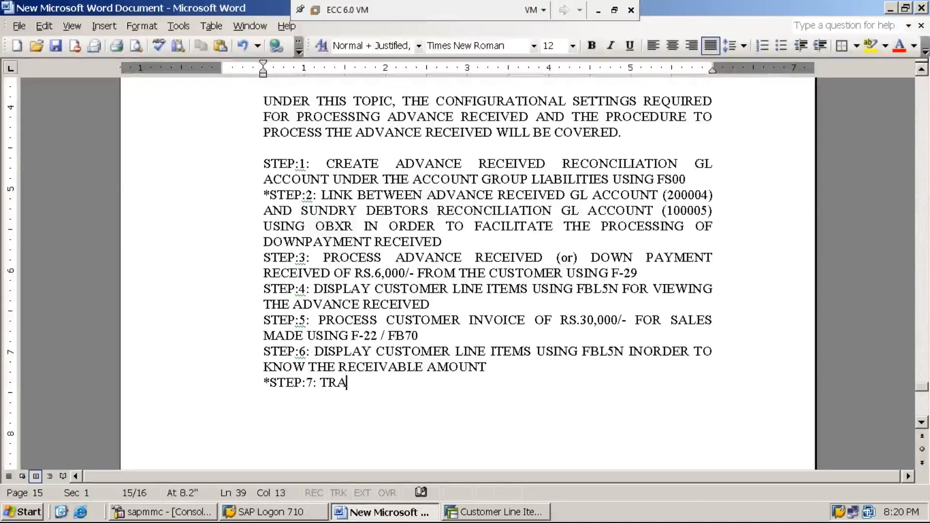
pyautogui.write('NSFER A')
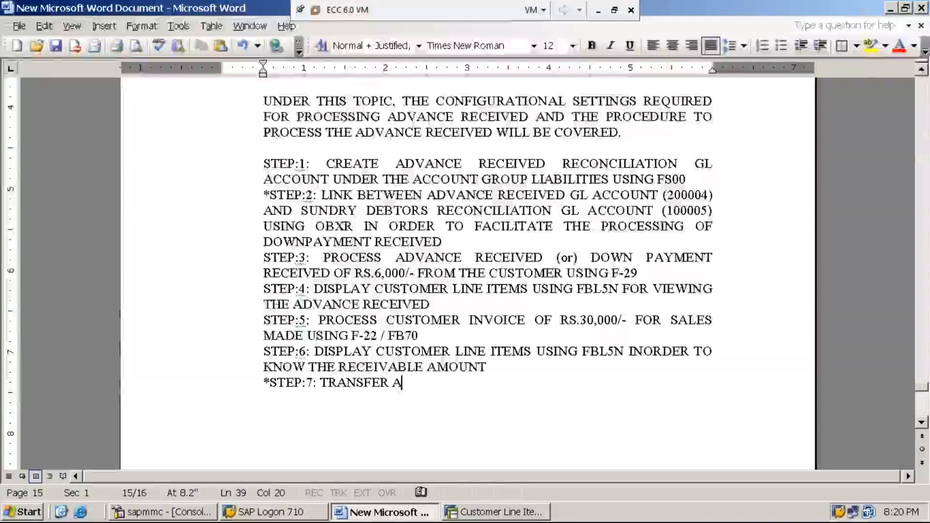
pyautogui.write('VANCE RECEIVED')
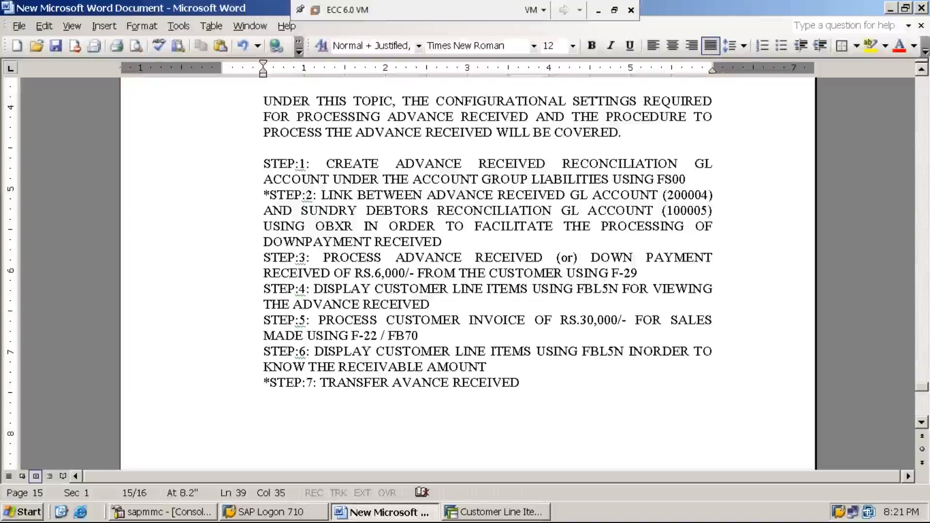
pyautogui.write(' /')
# Extend the STEP:7 line with / SET-OFF ADVANCE RECEIVED AGAINST THE CUSTOMER INVOICE USING F-39.
pyautogui.write('SE')
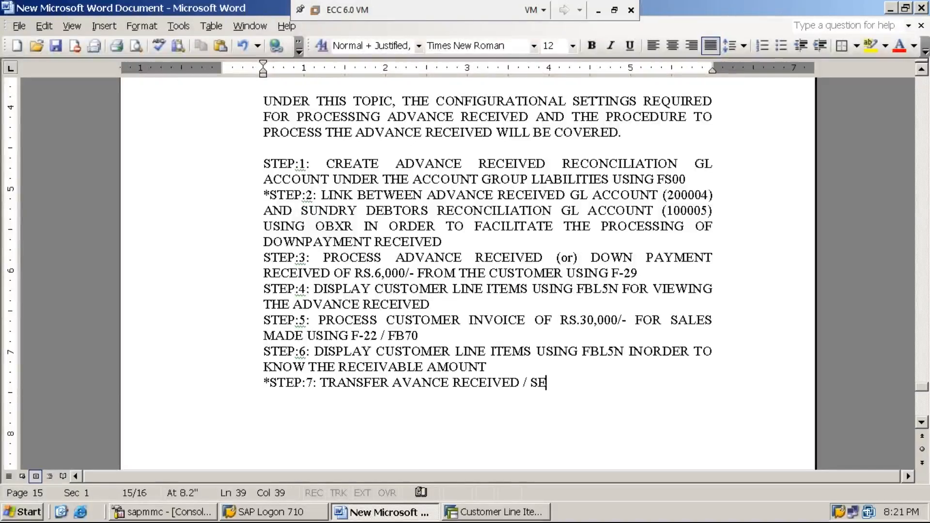
pyautogui.write('T-OFF AVAN')
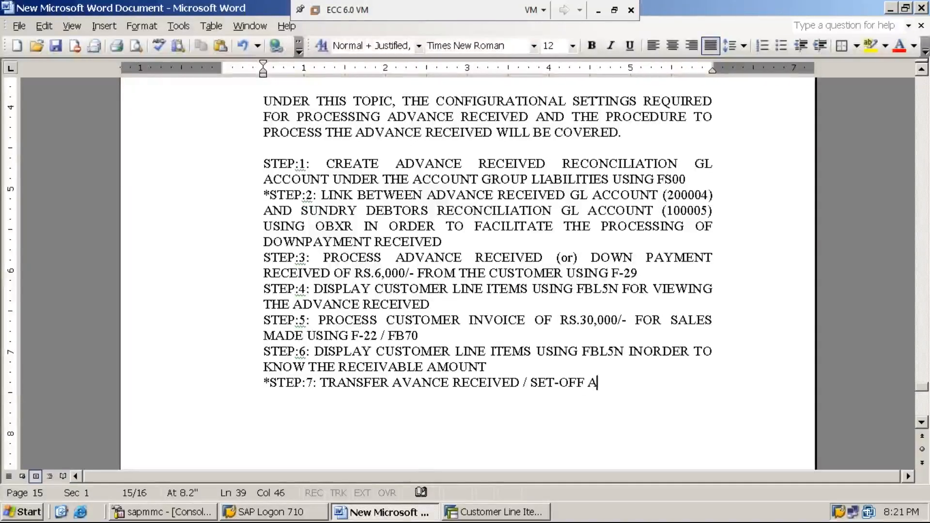
pyautogui.press('BackSpace')
pyautogui.press('BackSpace')
pyautogui.press('BackSpace')
pyautogui.write('DVANCE RECEIVED')
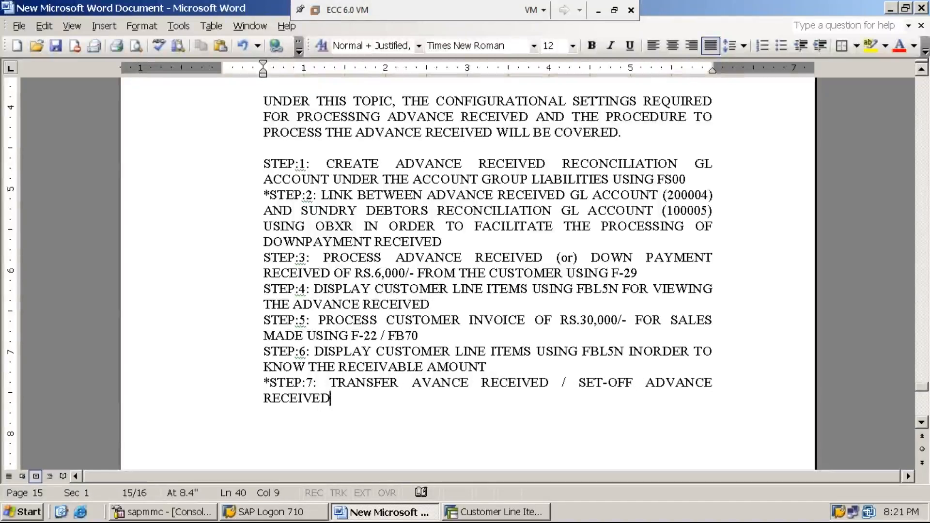
pyautogui.write(' AGAINST THE')
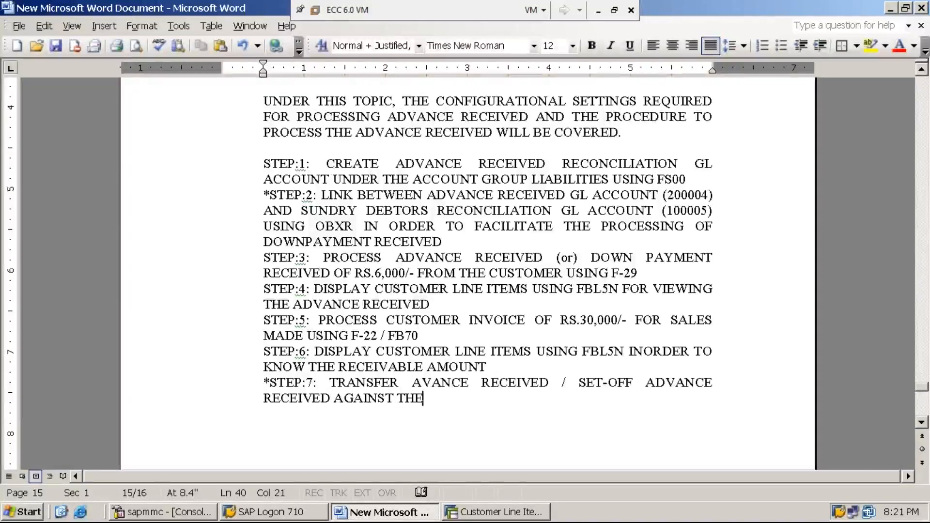
pyautogui.write(' CUSTO')
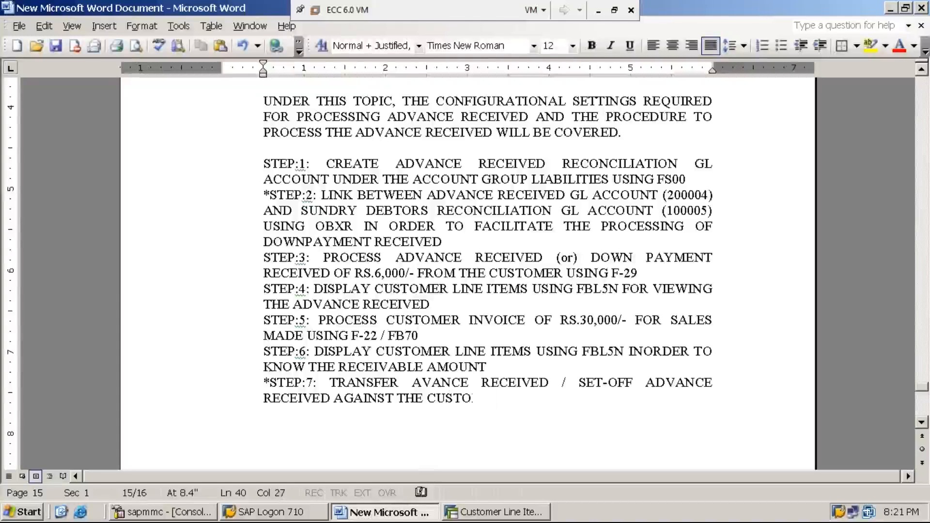
pyautogui.write('MER INVOICE')
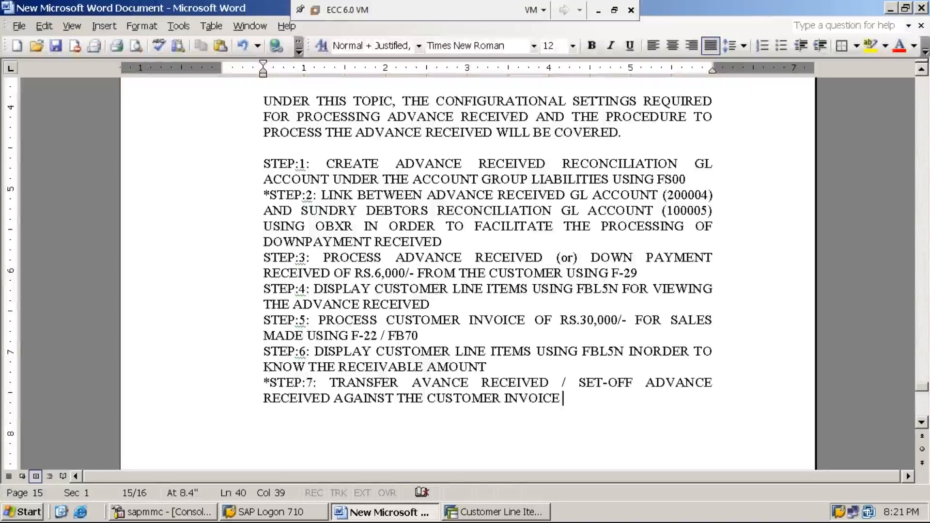
pyautogui.write('USING ')
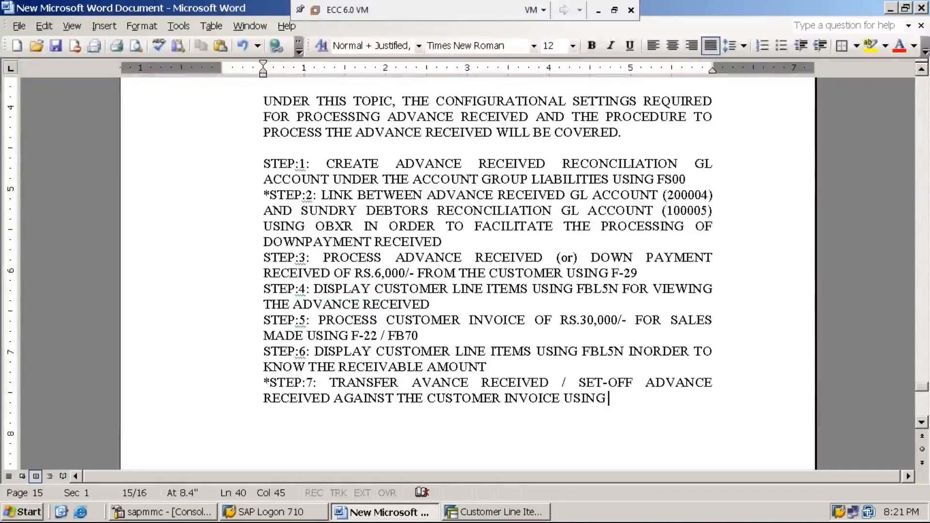
pyautogui.write('F-39')
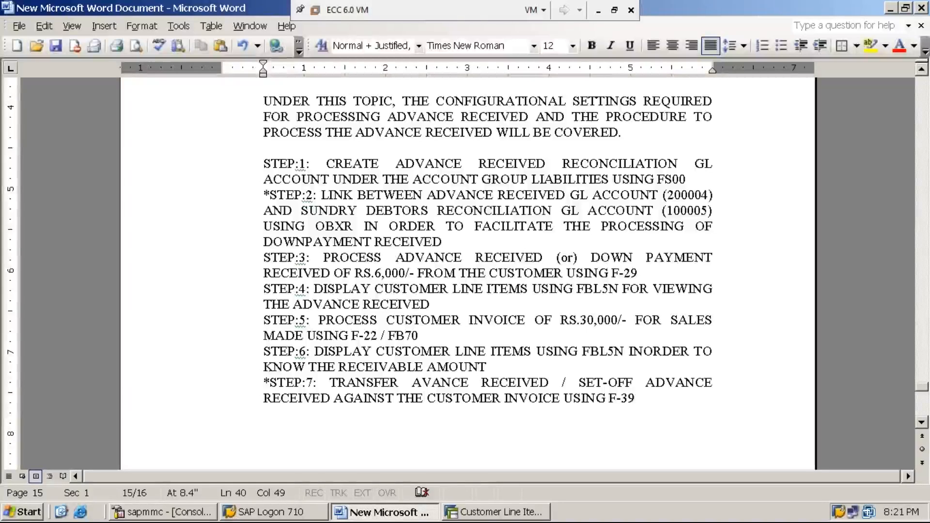
# Switch back to SAP, leave the line item report for the SAP Easy Access screen with /n, and collapse the SAP menu tree.
pyautogui.click(512, 516)
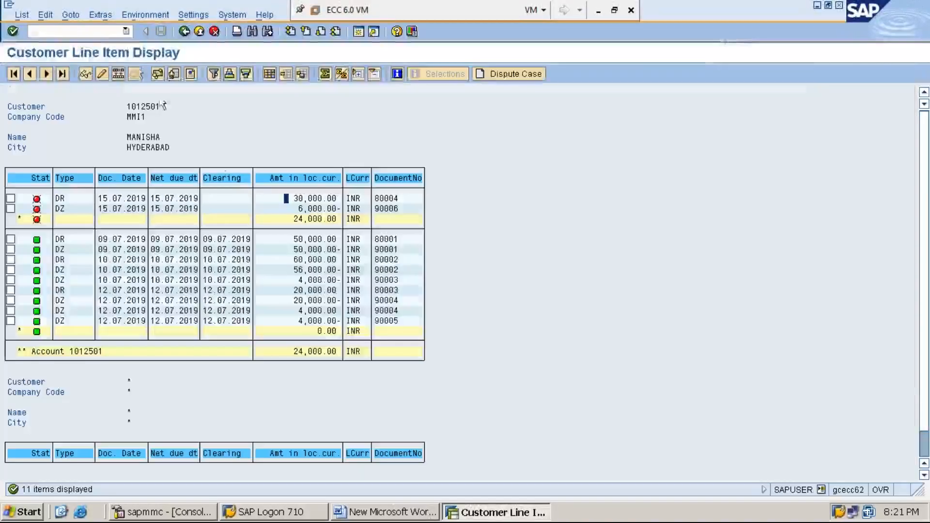
pyautogui.click(97, 33)
pyautogui.write('/n')
pyautogui.press('Return')
pyautogui.press('Left')
pyautogui.press('Left')
pyautogui.press('Left')
pyautogui.press('Left')
pyautogui.press('Left')
pyautogui.press('Left')
pyautogui.press('Left')
pyautogui.press('Left')
pyautogui.press('Left')
pyautogui.press('Left')
pyautogui.press('Left')
pyautogui.press('Left')
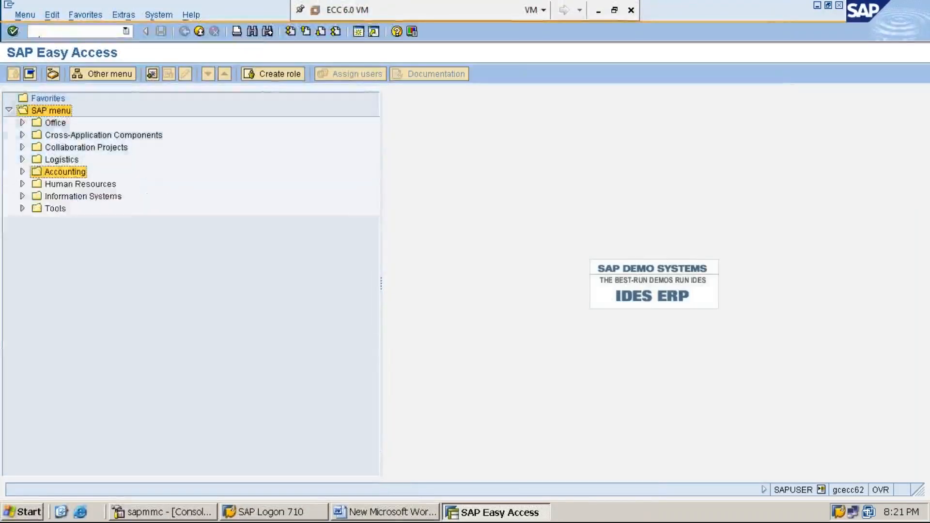
# Expand the SAP menu tree through Accounting to show the contents of the Financial Accounting folder.
pyautogui.press('Right')
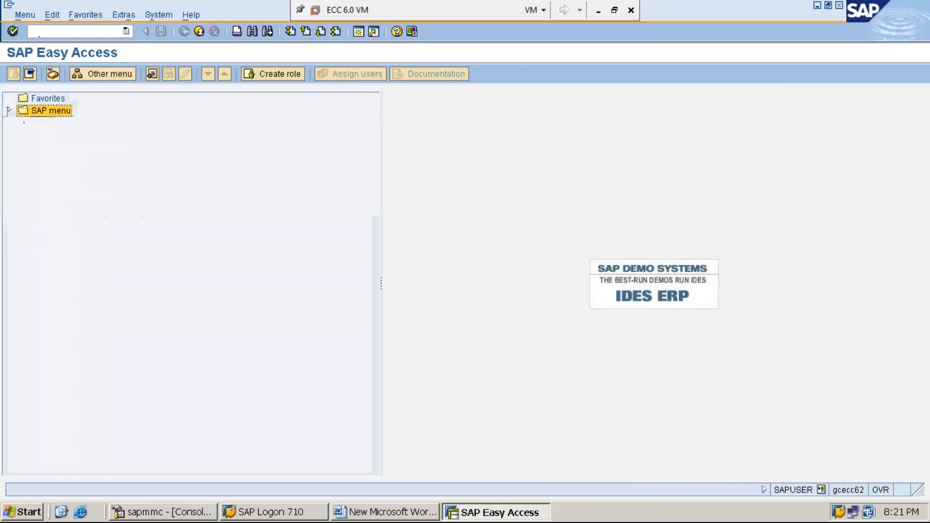
pyautogui.press('Down')
pyautogui.press('Down')
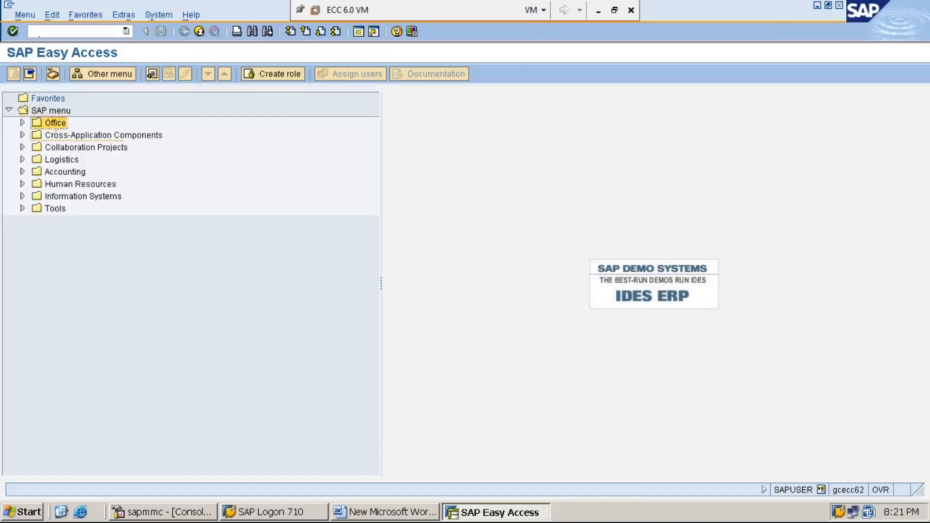
pyautogui.press('Down')
pyautogui.press('Down')
pyautogui.press('Down')
pyautogui.press('Right')
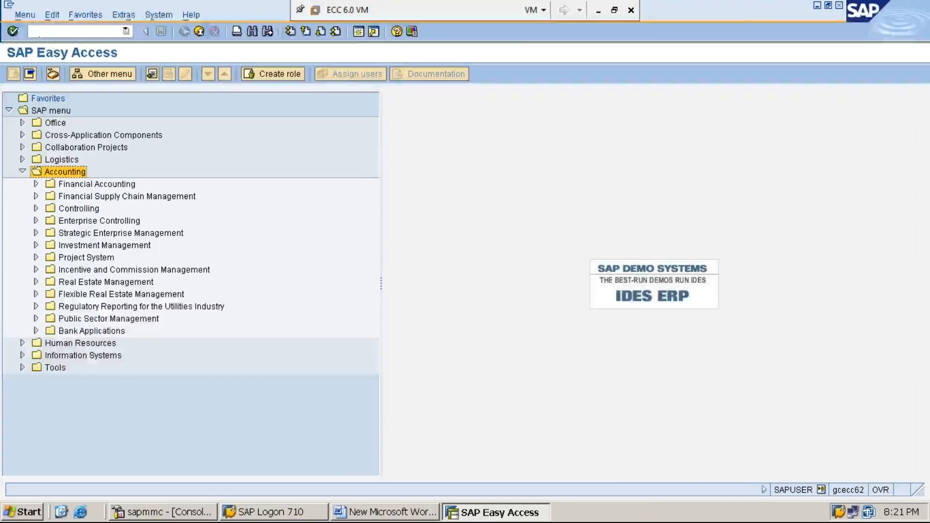
pyautogui.press('Down')
pyautogui.press('Right')
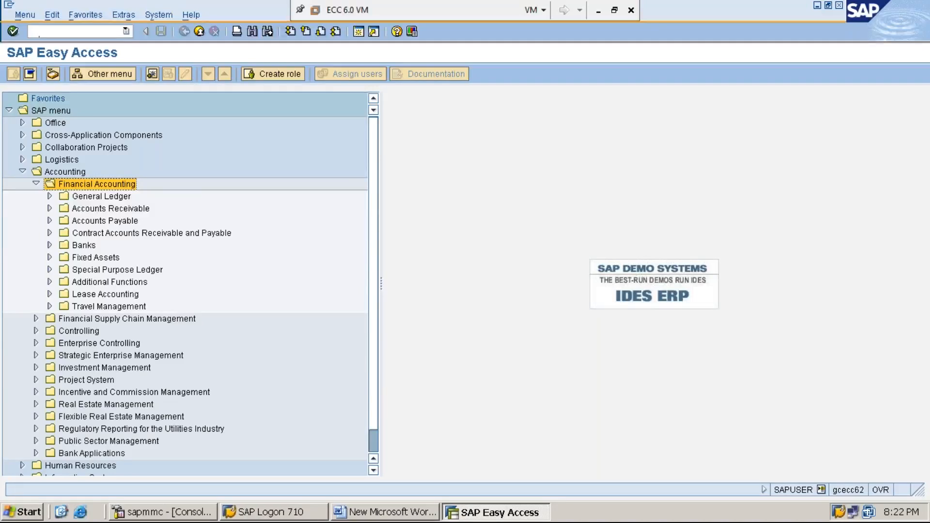
# Expand the Accounts Receivable folder and its Document Entry subfolder in the SAP menu tree.
pyautogui.press('Down')
pyautogui.press('Down')
pyautogui.press('Right')
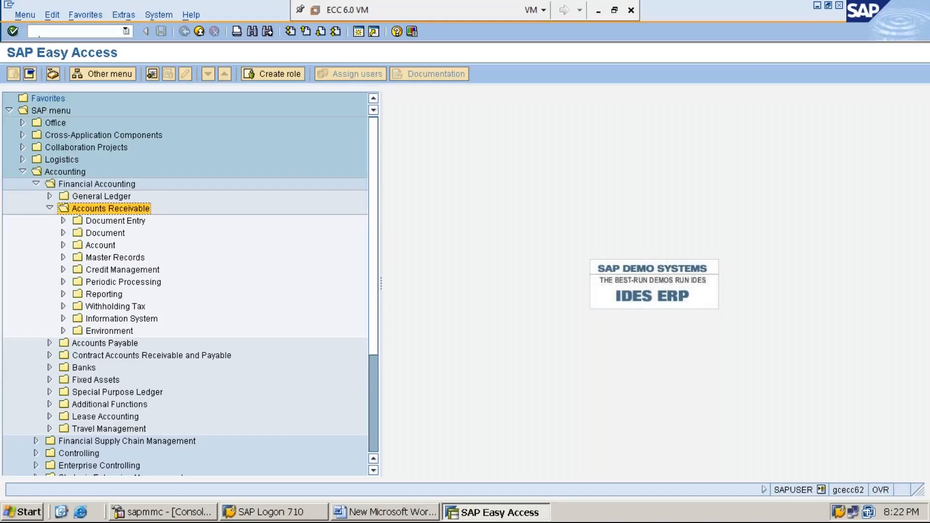
pyautogui.press('Down')
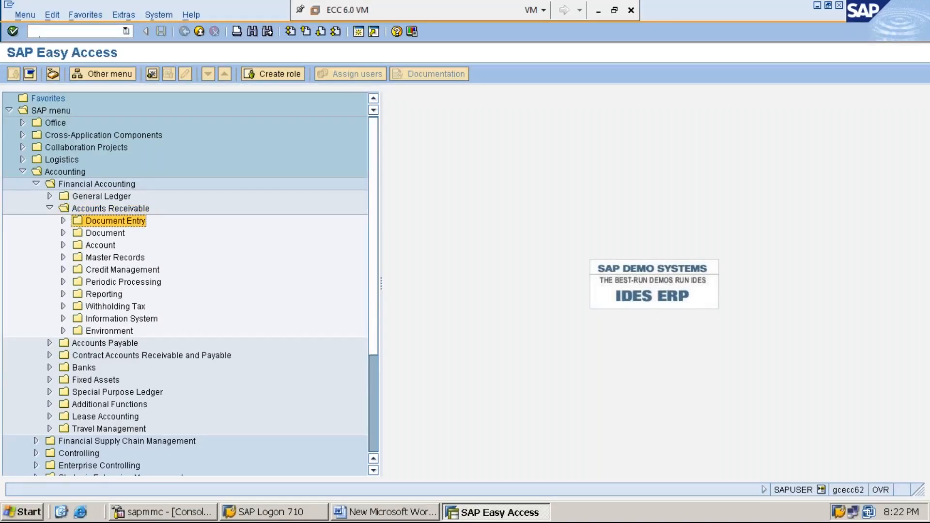
pyautogui.press('Right')
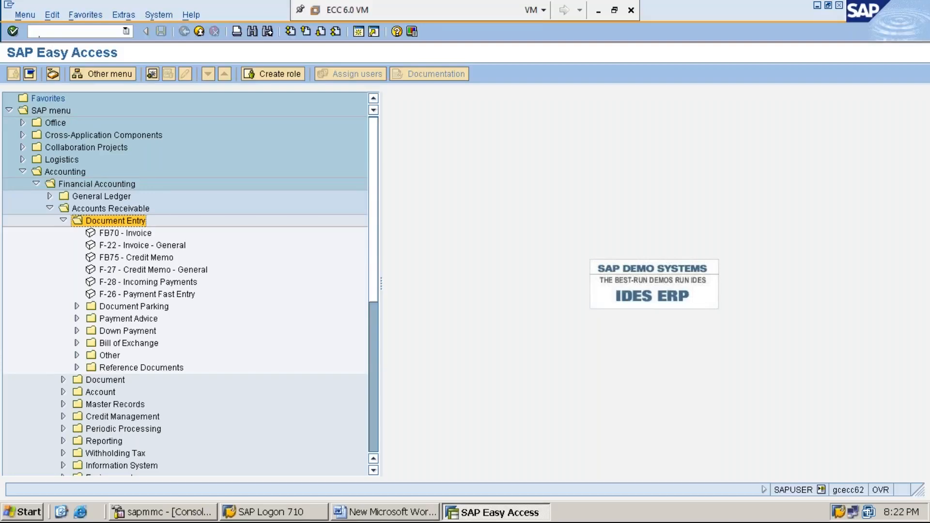
# Expand the Down Payment folder under Document Entry and open transaction F-39 - Clearing.
pyautogui.press('Down')
pyautogui.press('Down')
pyautogui.press('Down')
pyautogui.press('Down')
pyautogui.press('Down')
pyautogui.press('Down')
pyautogui.press('Down')
pyautogui.press('Down')
pyautogui.press('Down')
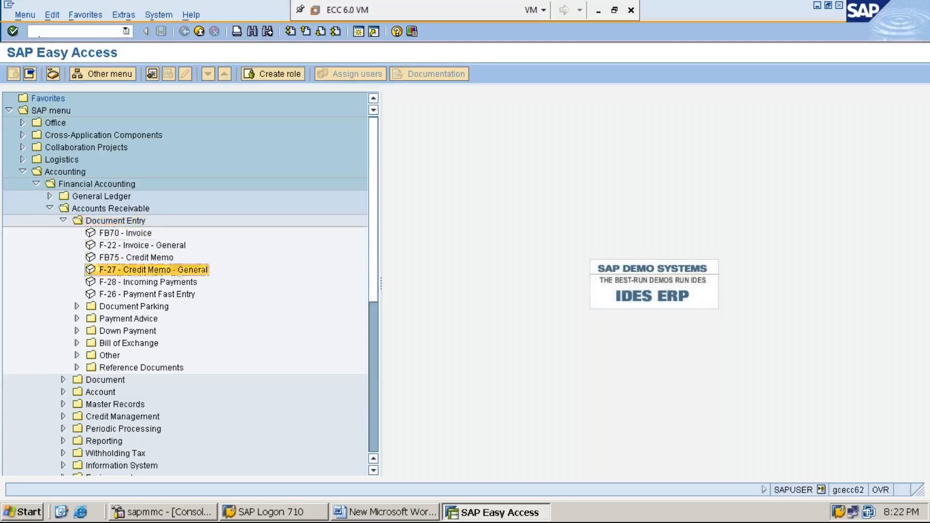
pyautogui.press('Right')
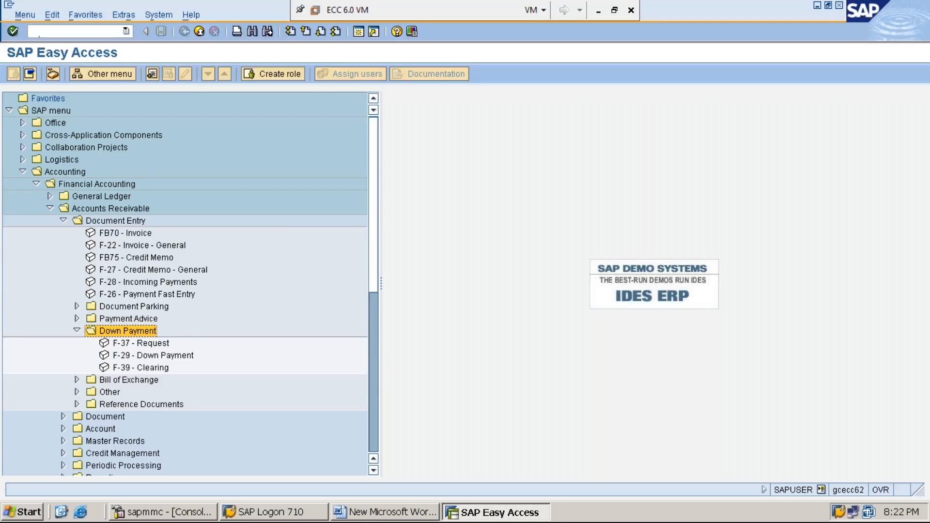
pyautogui.press('Left')
pyautogui.press('Right')
pyautogui.press('Left')
pyautogui.press('Right')
pyautogui.press('Down')
pyautogui.press('Down')
pyautogui.press('Down')
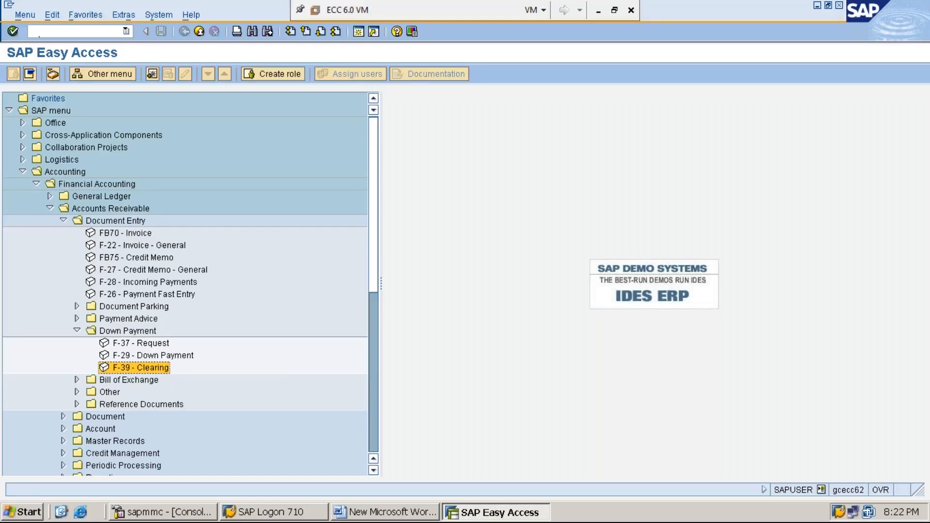
pyautogui.doubleClick(153, 368)
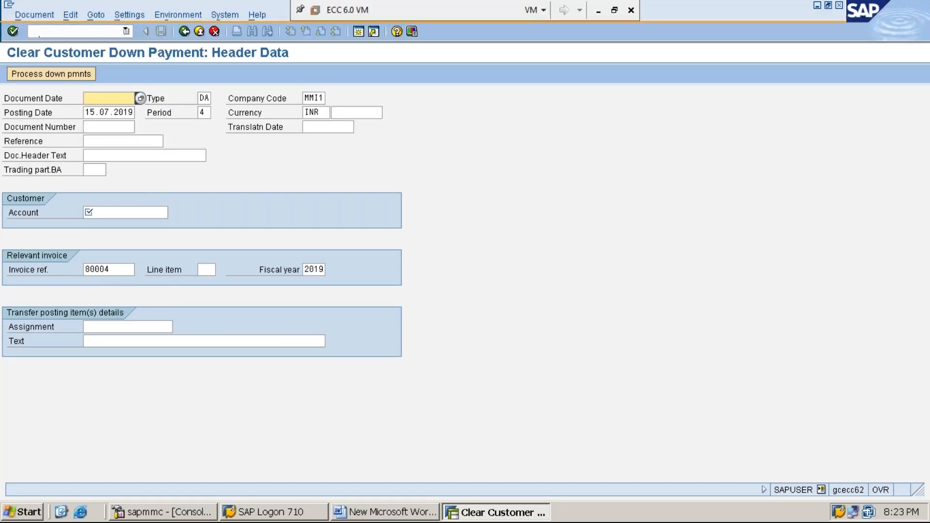
# Set the document date to 15.07.2019 and go through the company code, posting date, period and currency fields.
pyautogui.press('F4')
pyautogui.press('Return')
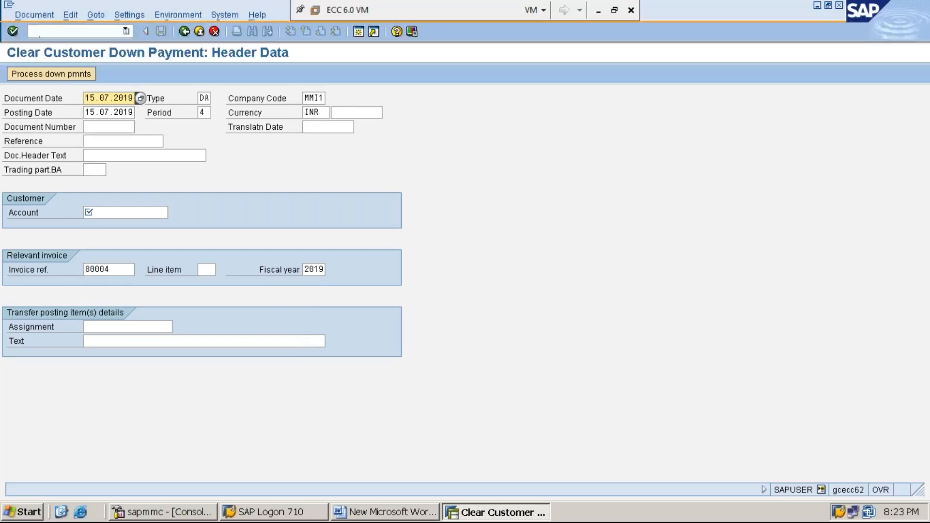
pyautogui.press('Tab')
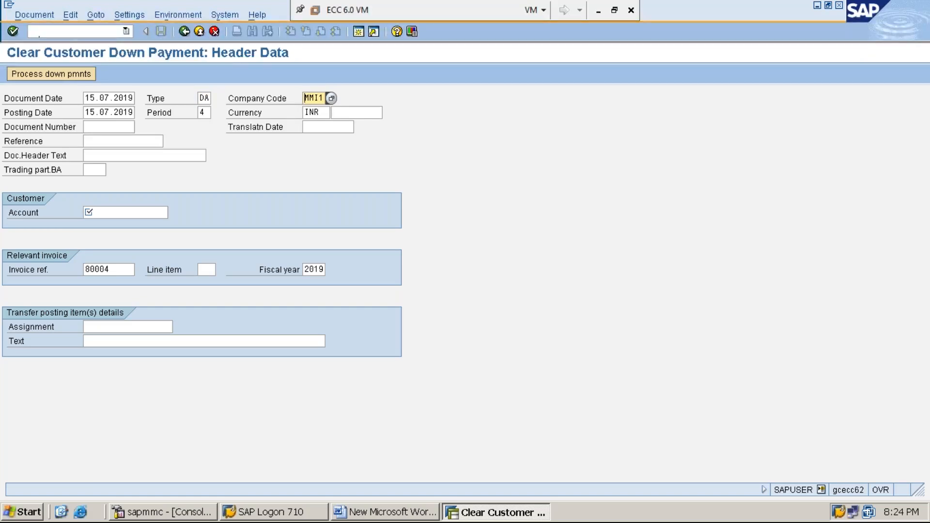
pyautogui.press('Tab')
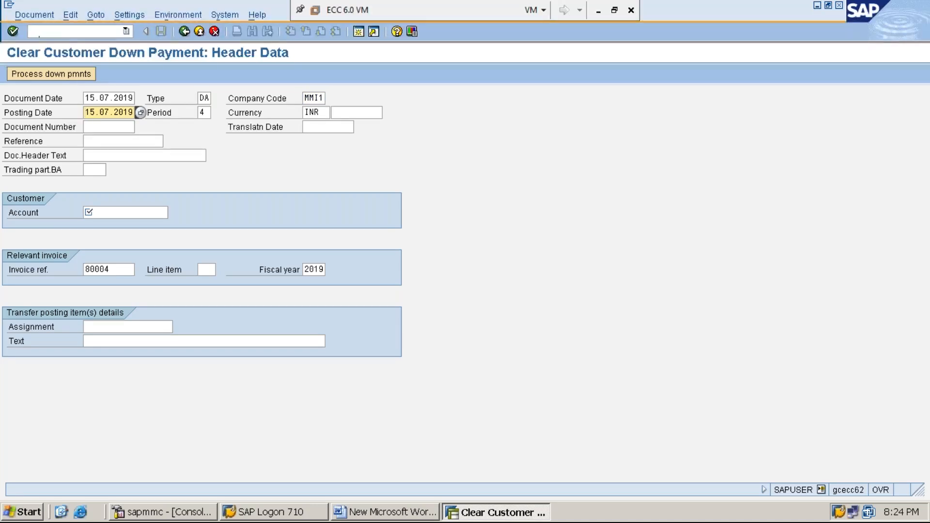
pyautogui.press('Tab')
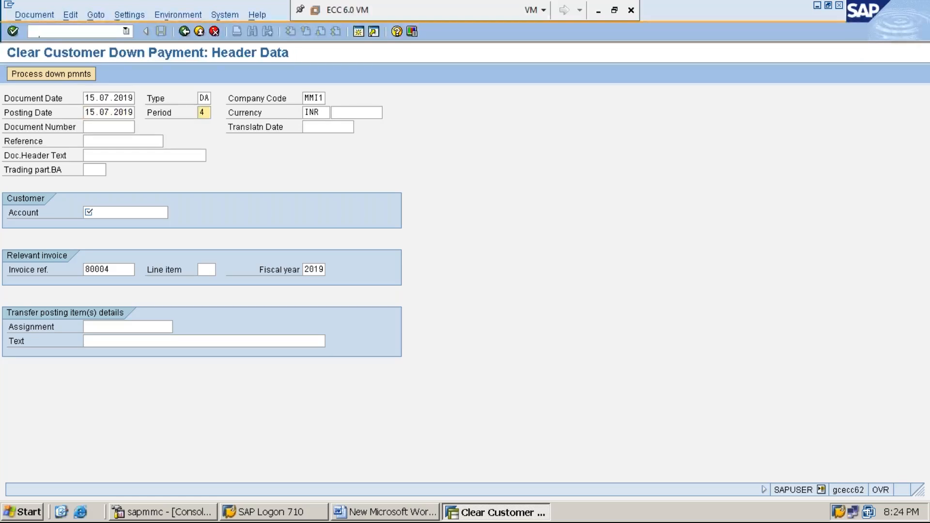
pyautogui.press('Tab')
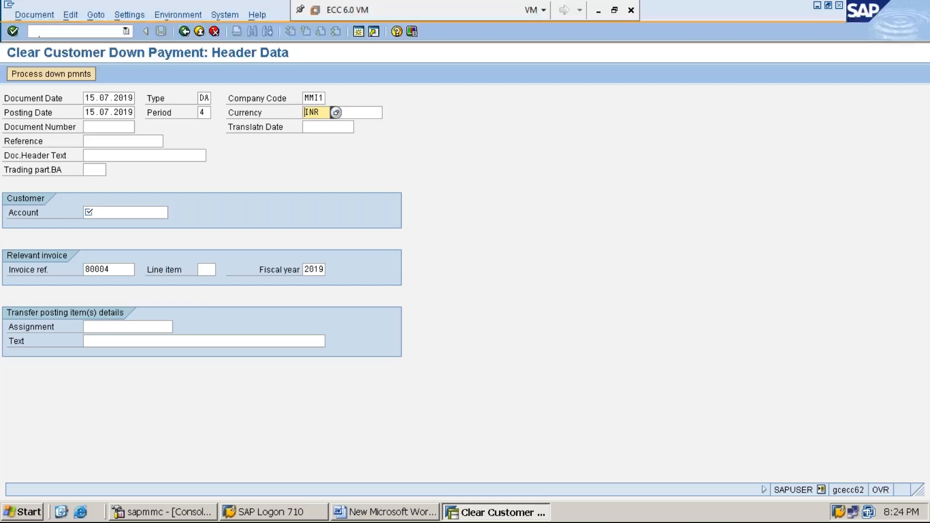
# Enter the customer's account number in the clearing header, picking it from the previous entries.
pyautogui.press('Tab')
pyautogui.press('Tab')
pyautogui.press('Tab')
pyautogui.press('Tab')
pyautogui.press('Tab')
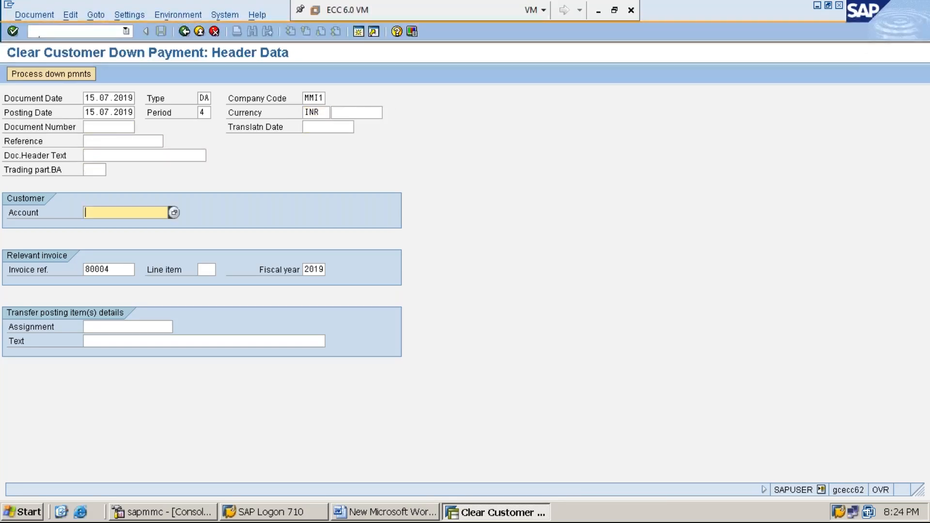
pyautogui.write('1')
pyautogui.press('Down')
pyautogui.press('Return')
# Open transaction FBL5N in a new session and list all items for the customer in company code MMI1.
pyautogui.click(121, 269)
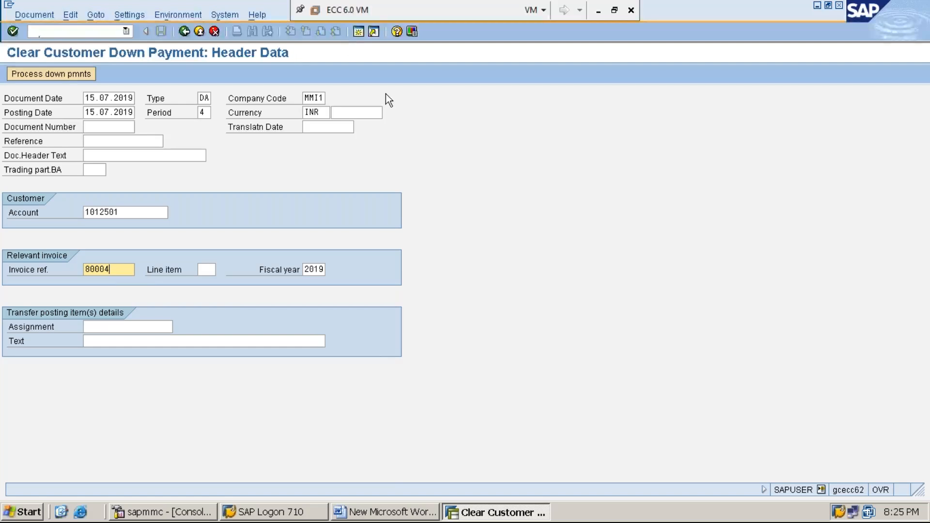
pyautogui.click(359, 31)
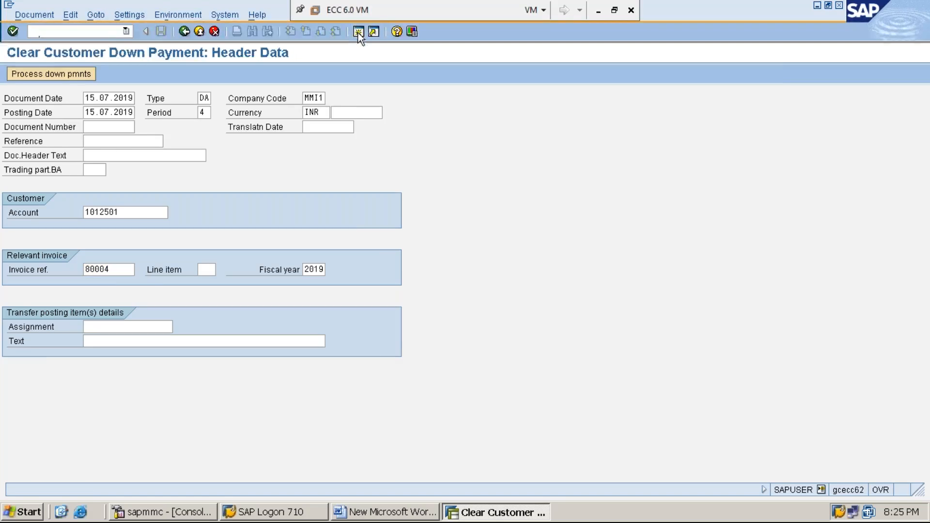
pyautogui.write('FBL5N')
pyautogui.press('Return')
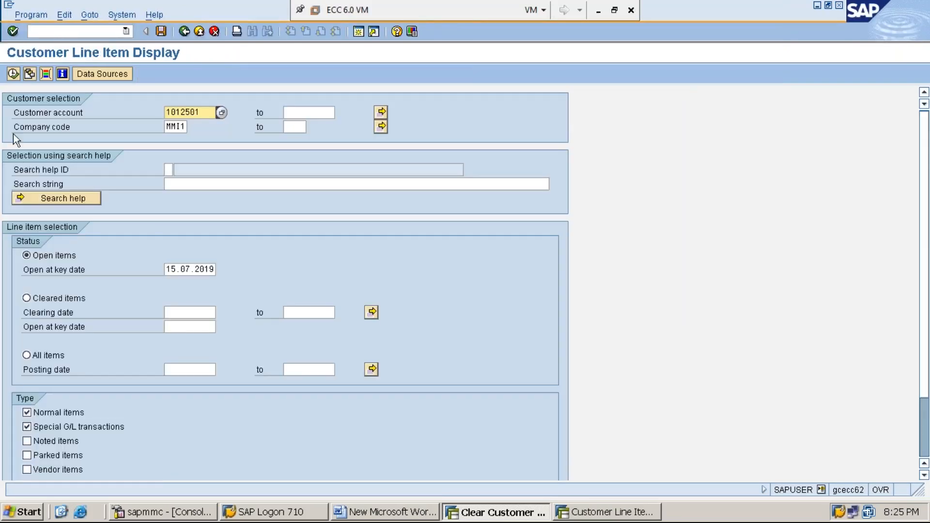
pyautogui.click(54, 356)
pyautogui.click(13, 74)
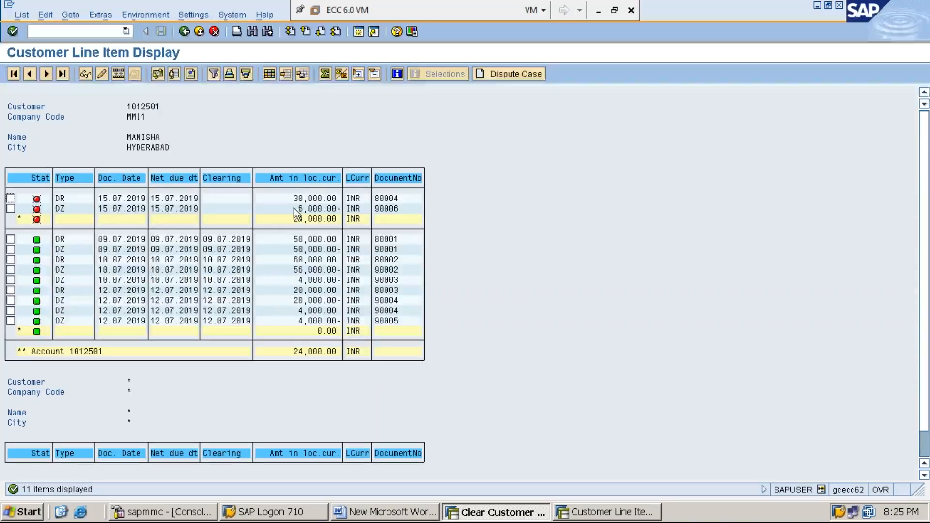
# Compare the open DR invoice line in the customer line items with the clearing header's invoice reference, returning to the clearing session.
pyautogui.click(62, 198)
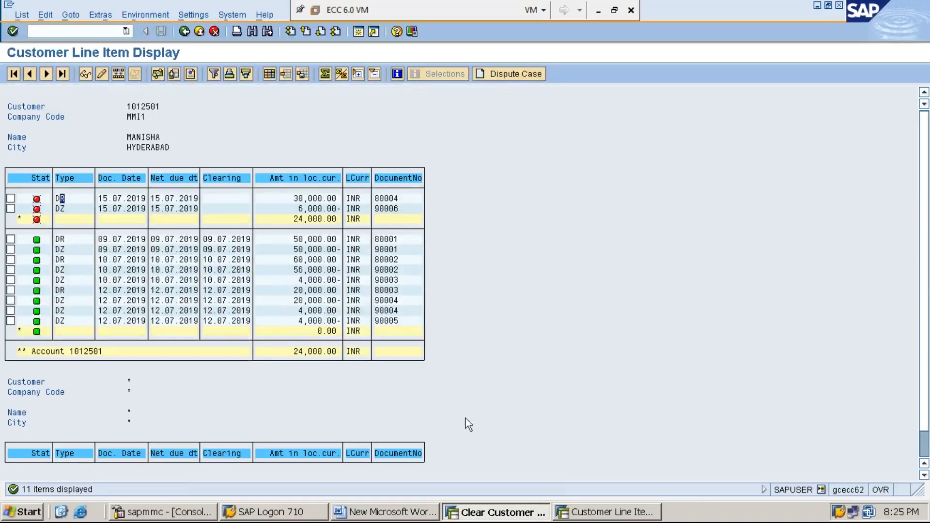
pyautogui.click(603, 517)
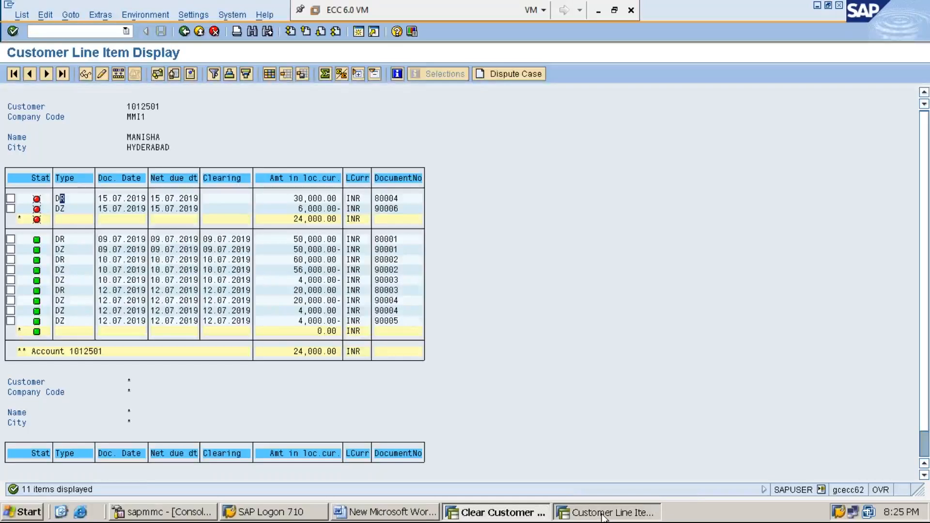
pyautogui.click(506, 515)
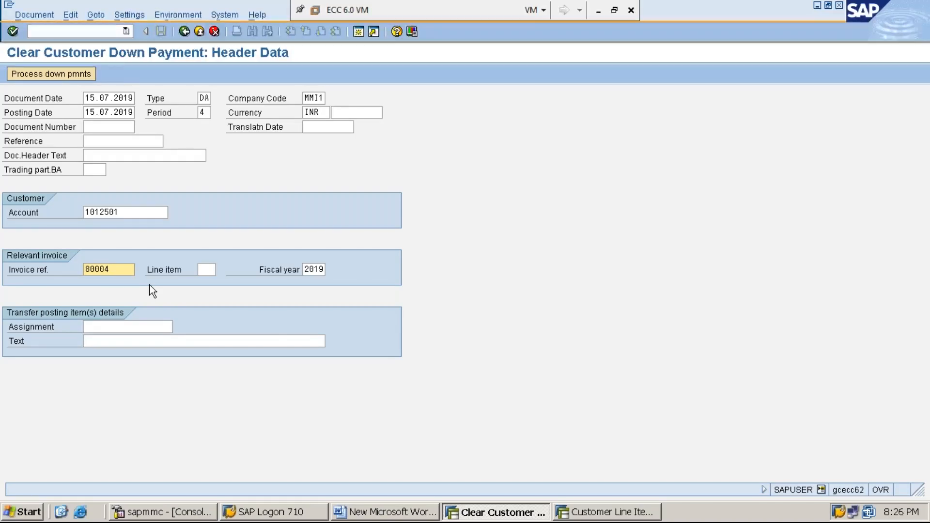
pyautogui.click(620, 514)
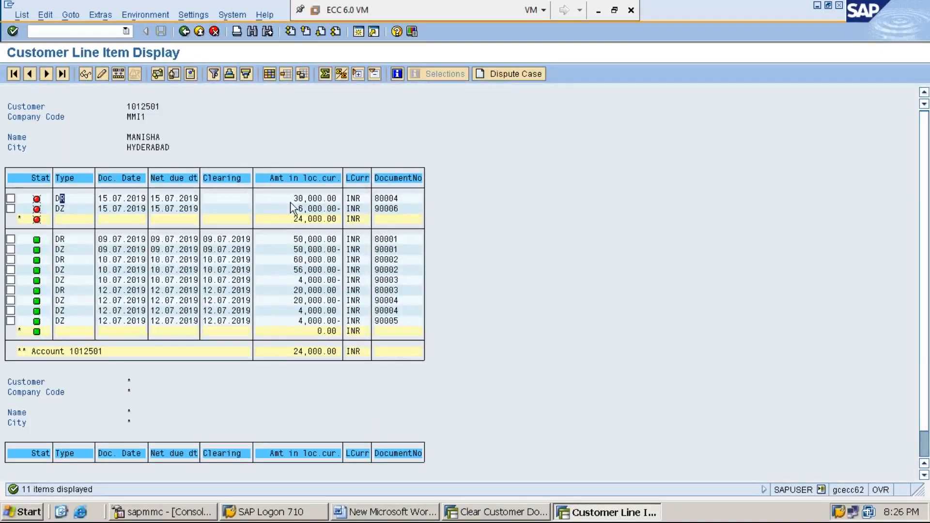
pyautogui.click(505, 510)
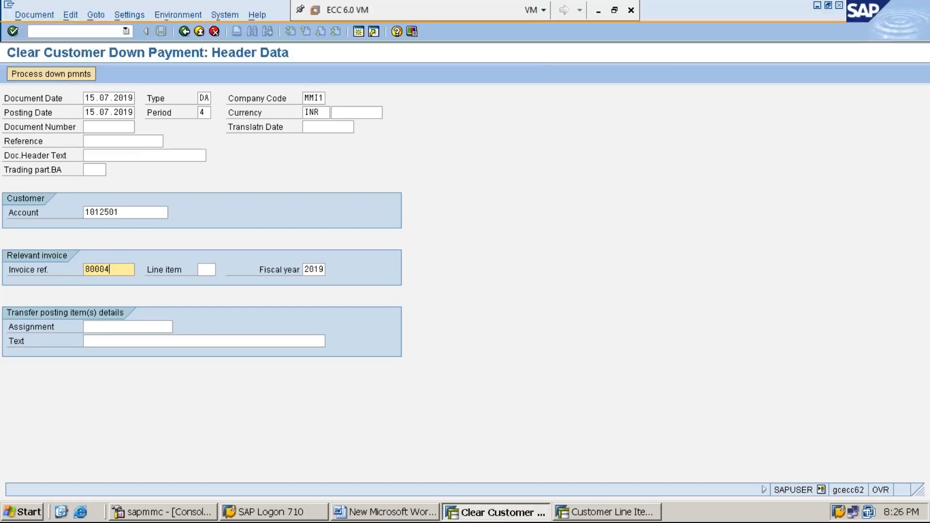
# Enter ADJUSTMENT OF ADVANCE RECEIVED AGAINST INV-80004 as the transfer posting text and process the down payments.
pyautogui.click(151, 341)
pyautogui.write('A')
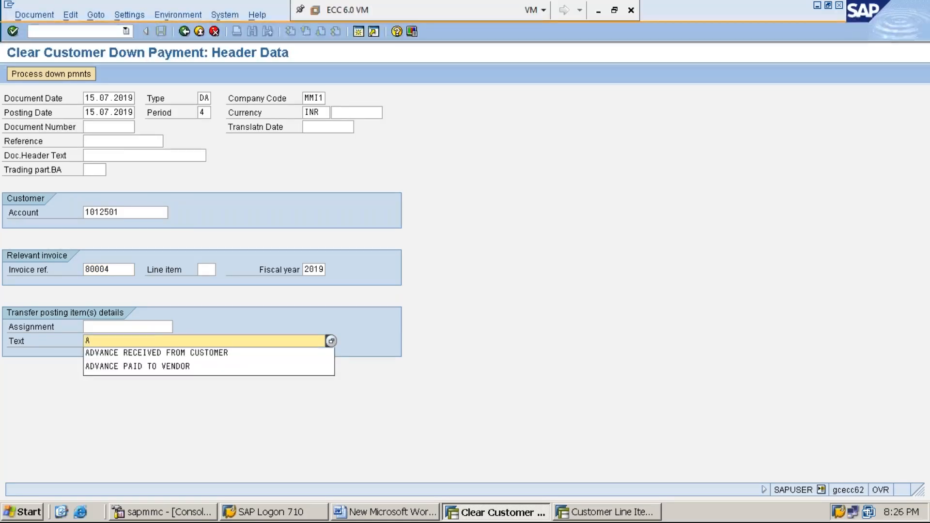
pyautogui.write('DJUSTMENT OF ADVNACE REC')
pyautogui.press('BackSpace')
pyautogui.press('BackSpace')
pyautogui.press('BackSpace')
pyautogui.press('BackSpace')
pyautogui.press('BackSpace')
pyautogui.press('BackSpace')
pyautogui.press('BackSpace')
pyautogui.press('BackSpace')
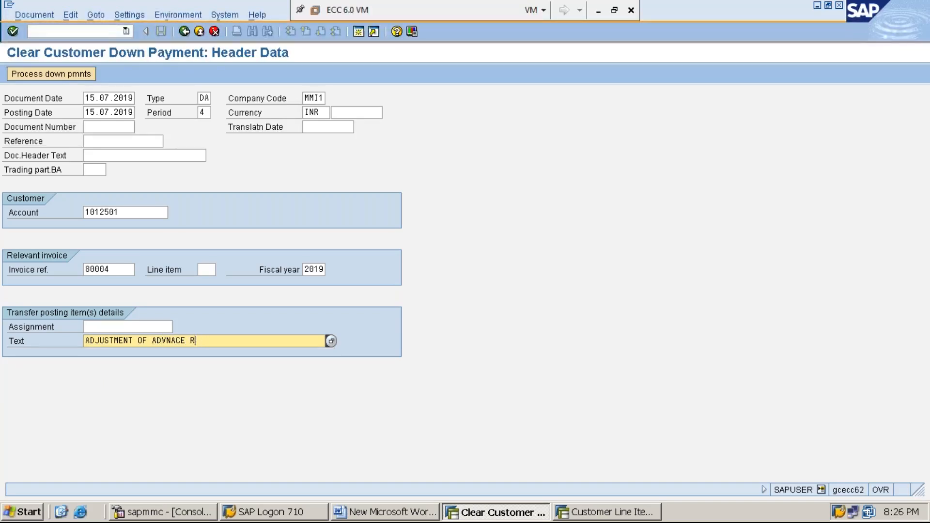
pyautogui.write('ANCE RECEIVED')
pyautogui.write(' FR')
pyautogui.press('BackSpace')
pyautogui.press('BackSpace')
pyautogui.write('AGAINST INV-')
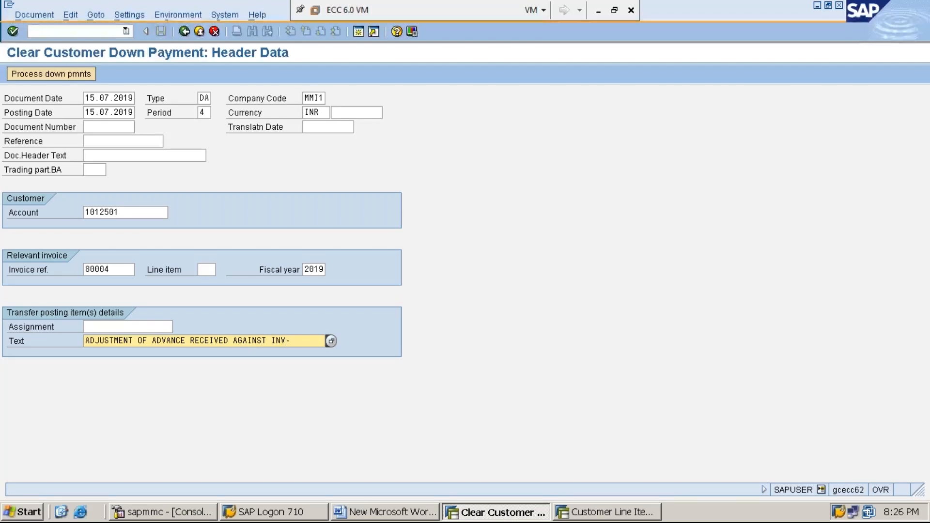
pyautogui.write('80004')
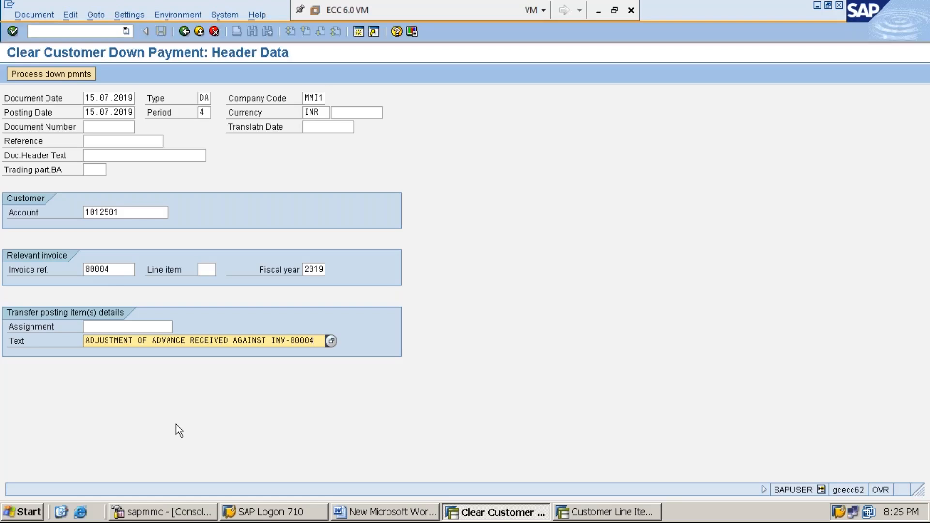
pyautogui.click(63, 75)
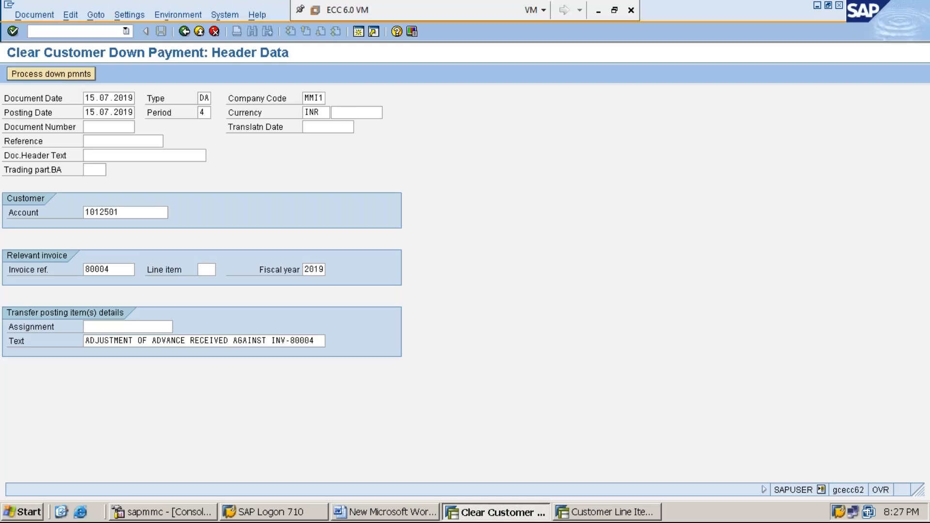
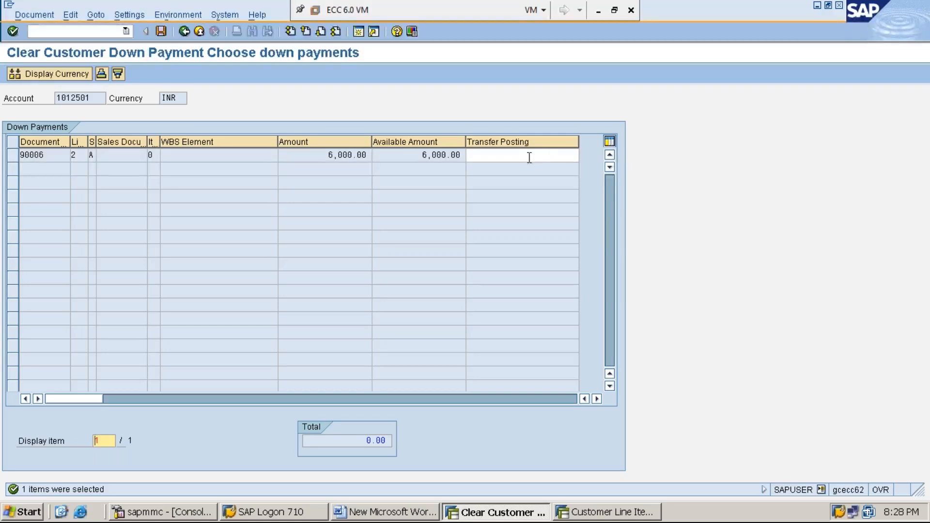
# Transfer the full available 6,000.00 of the listed down payment and post the clearing document.
pyautogui.click(543, 158)
pyautogui.doubleClick(543, 159)
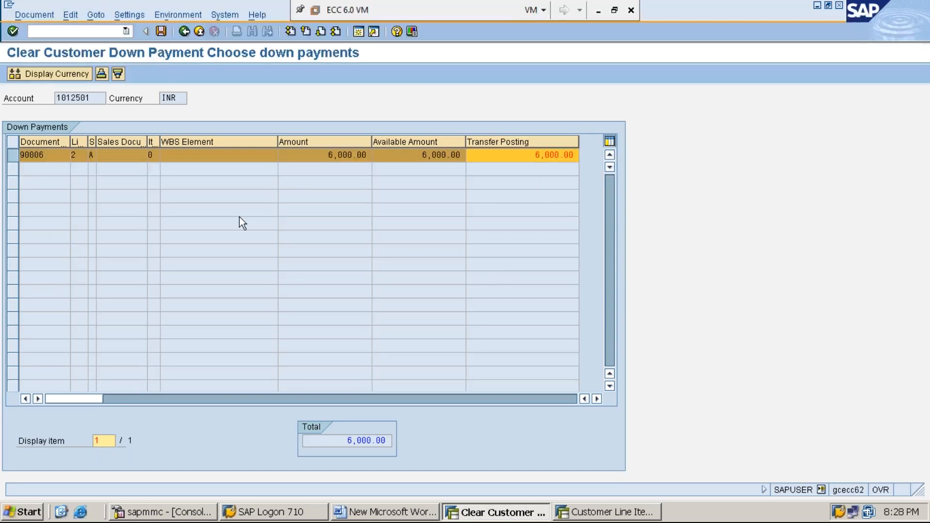
pyautogui.click(159, 32)
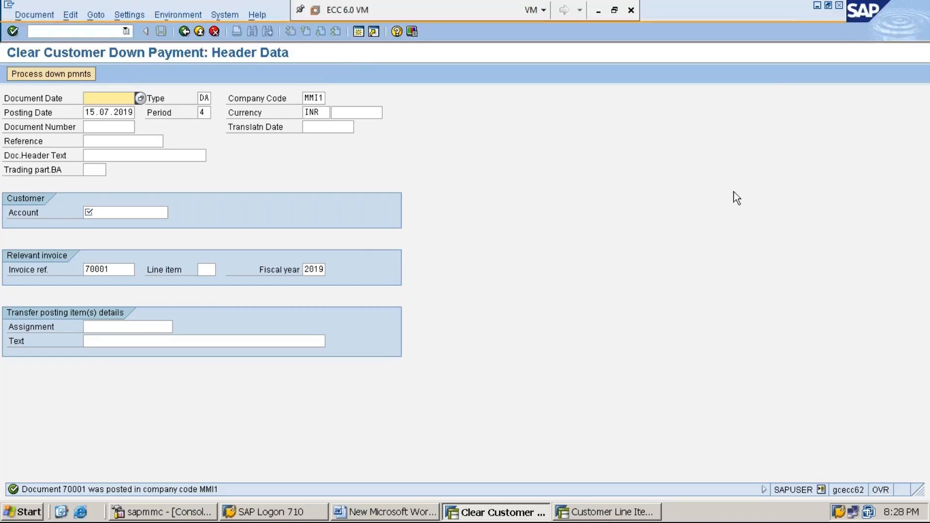
# In the Word notes, add a new line STEP:8: PROCESS CUSTOMER PAYMENT/INCOMING PAYMENT OF RS.24,000/- below step 7.
pyautogui.click(818, 6)
pyautogui.click(818, 7)
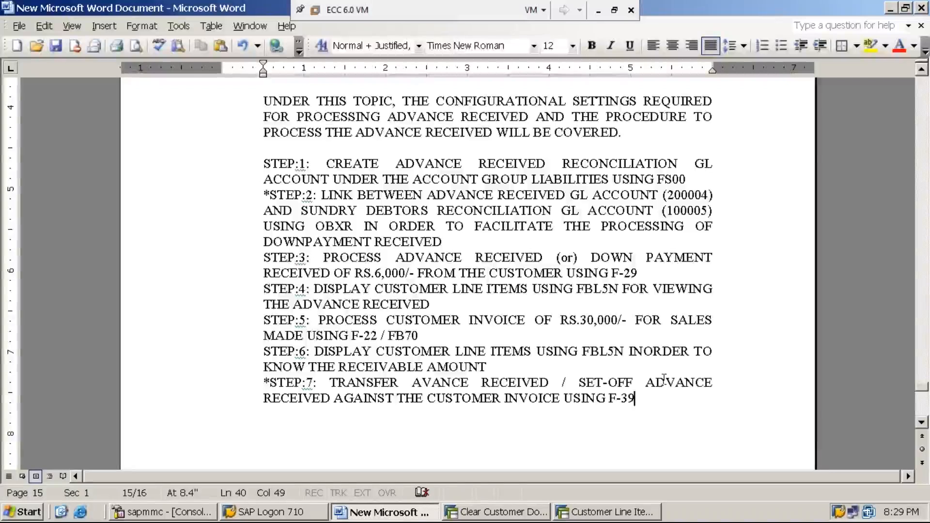
pyautogui.press('Return')
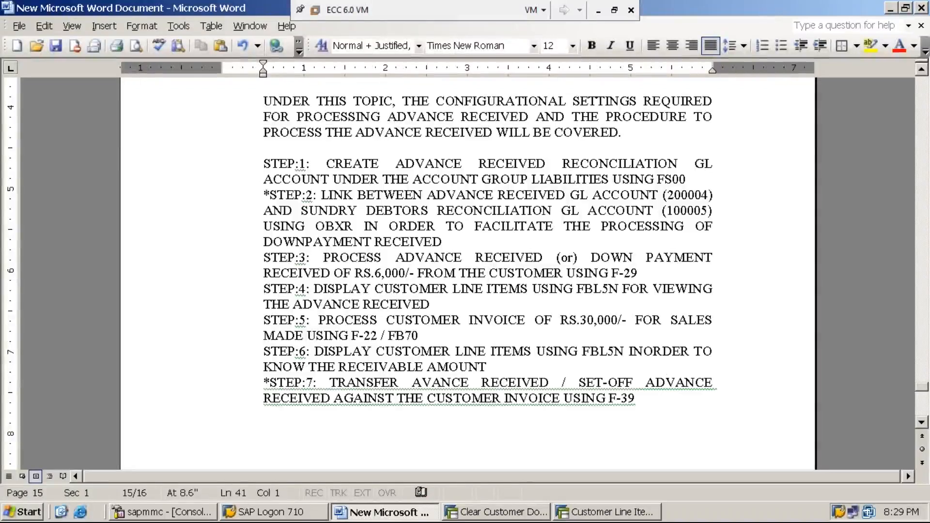
pyautogui.write('STEP:')
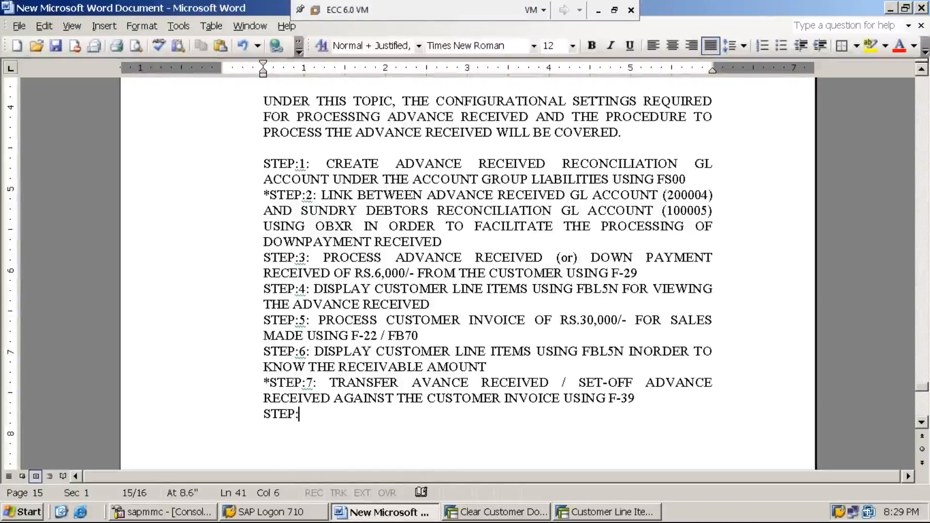
pyautogui.write('8: PROCESS CUSTOMER PAYMENT/INCOMING PAYMENT OF RS')
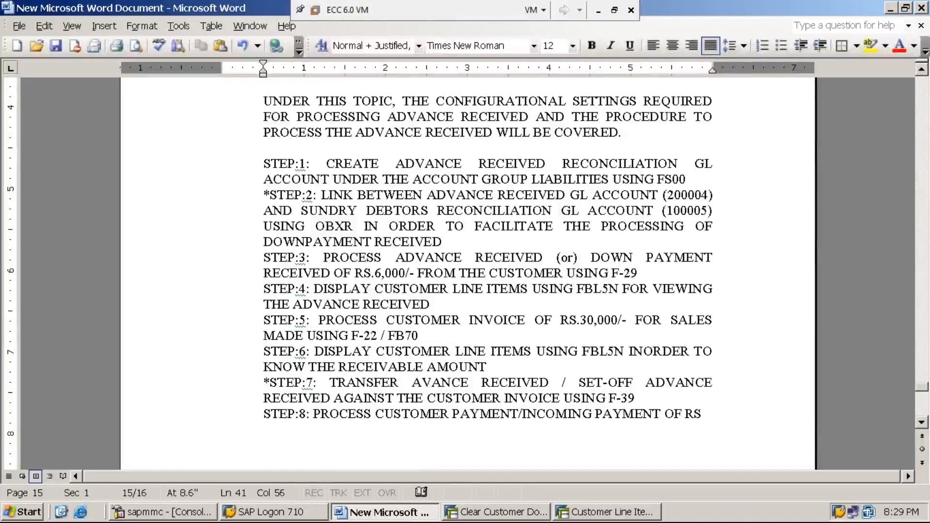
pyautogui.write('.2')
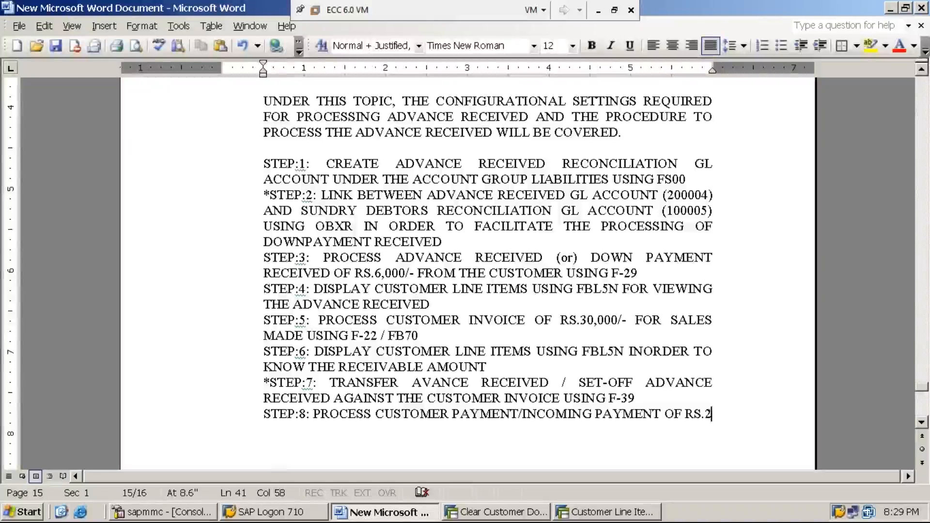
pyautogui.write('4,000/- ')
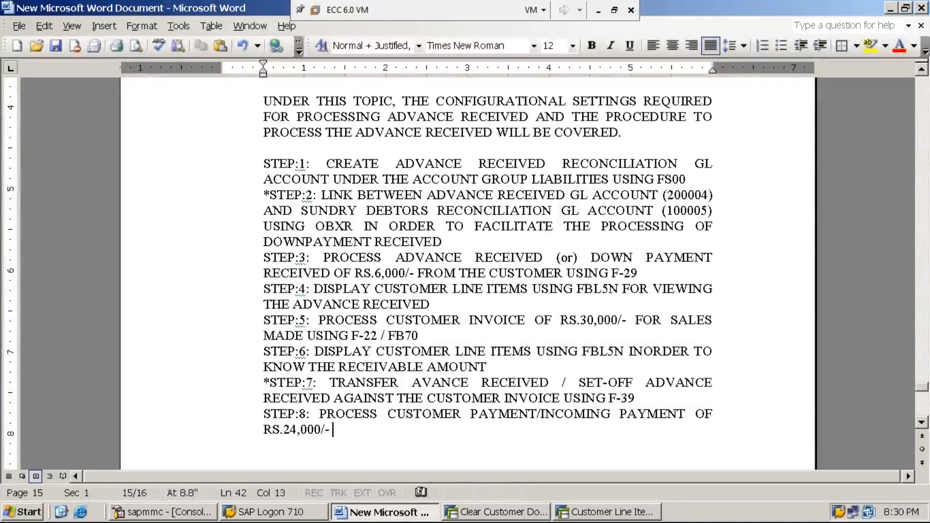
pyautogui.write('(')
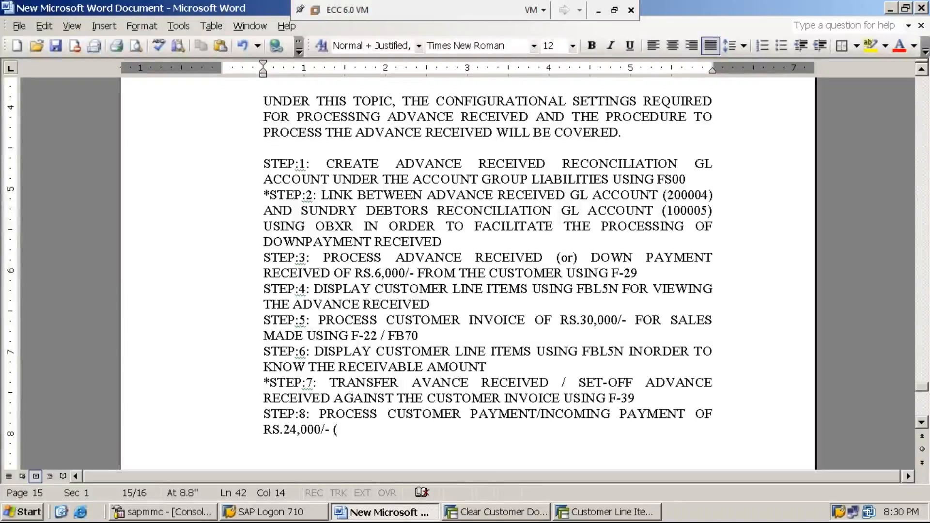
# Complete the STEP:8 line with (RS.30,000/- MINUS RS.6,000/-) USING F-28.
pyautogui.write('RS.')
pyautogui.write('30')
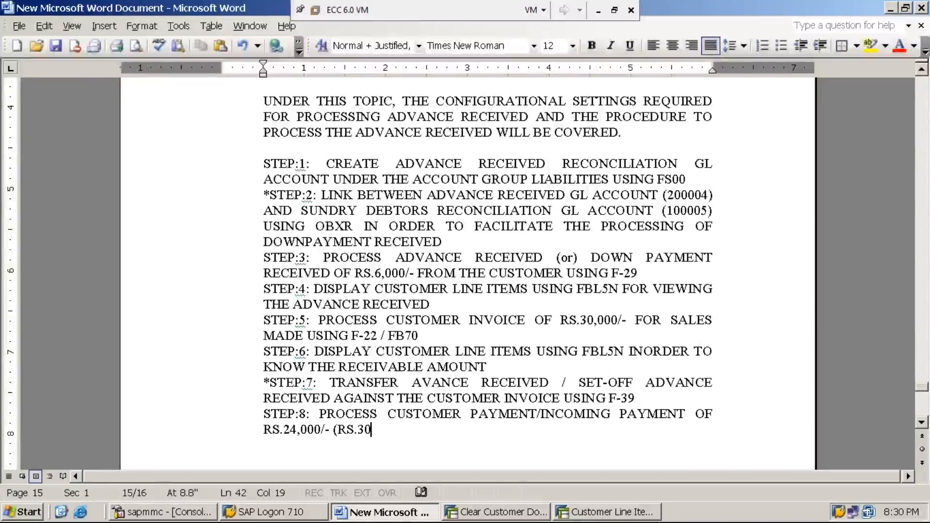
pyautogui.write(',000/-')
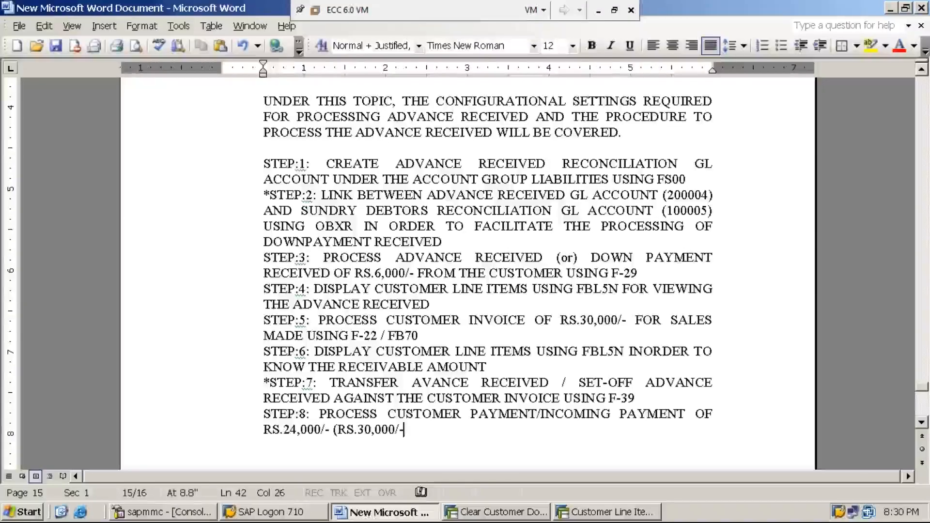
pyautogui.write(' MINUS ')
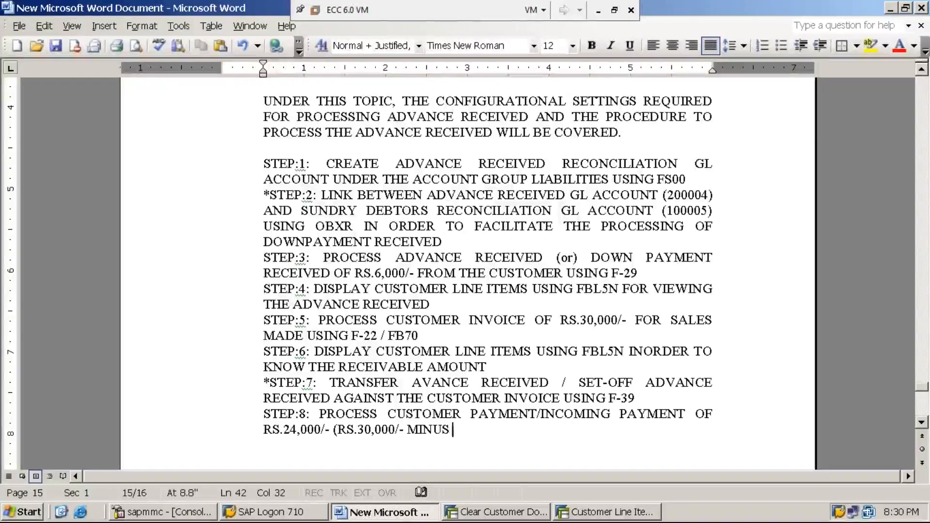
pyautogui.write('RS.6,000/-')
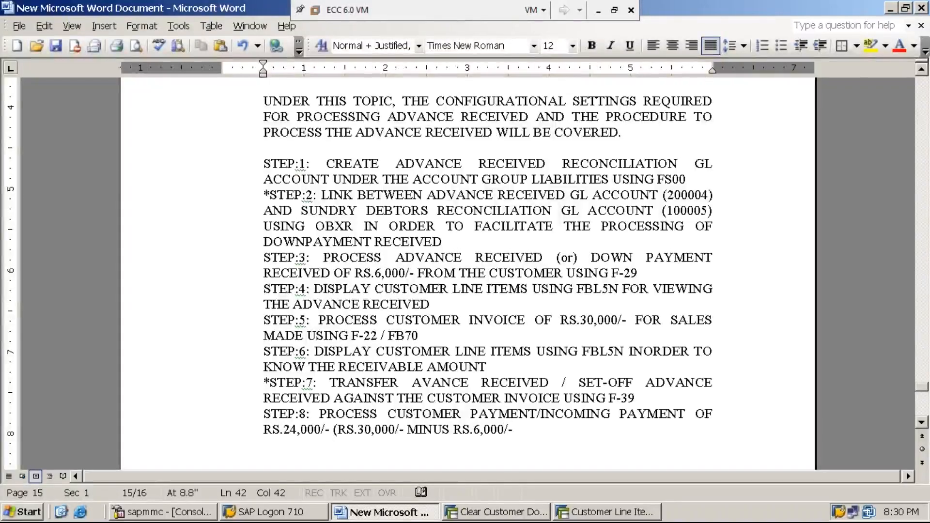
pyautogui.write(')')
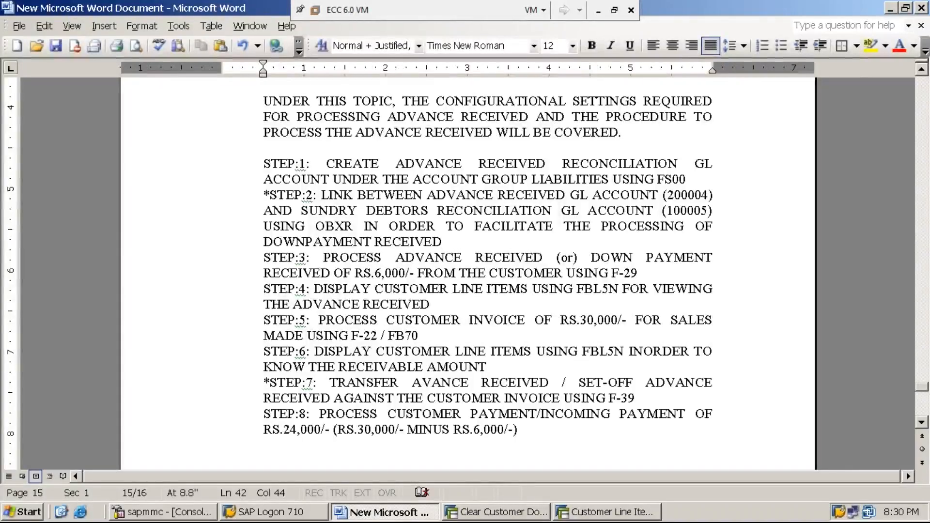
pyautogui.write(' USING F-28')
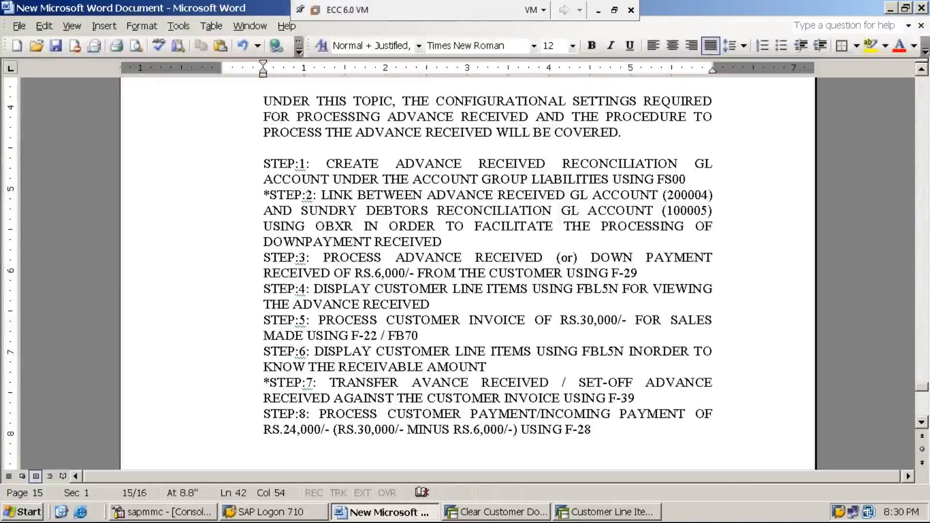
# Return to the SAP down payment clearing session, leave the transaction and open transaction F-28.
pyautogui.click(512, 516)
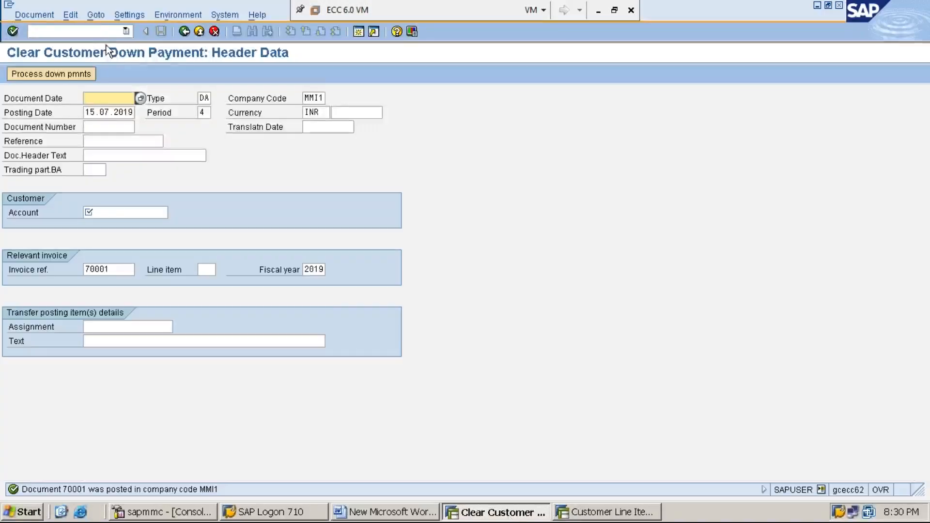
pyautogui.click(99, 32)
pyautogui.write('/N')
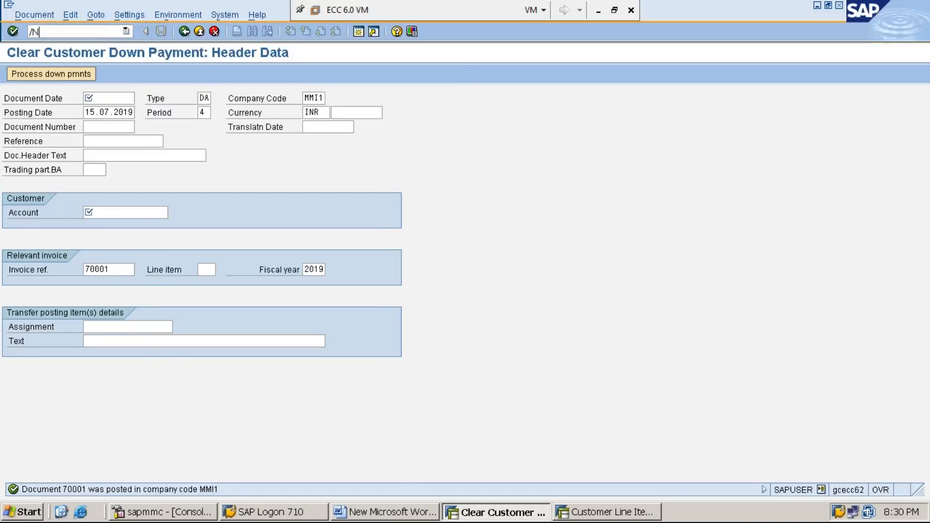
pyautogui.press('Return')
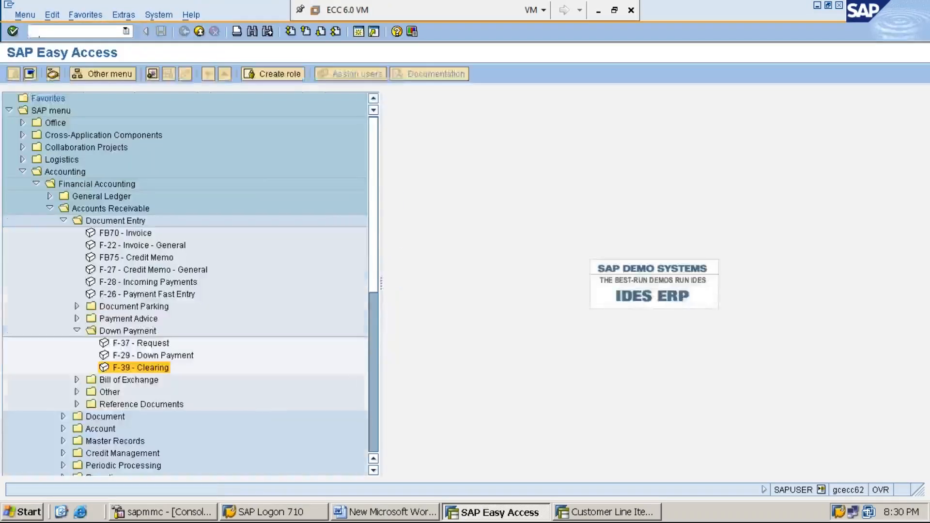
pyautogui.write('F-28')
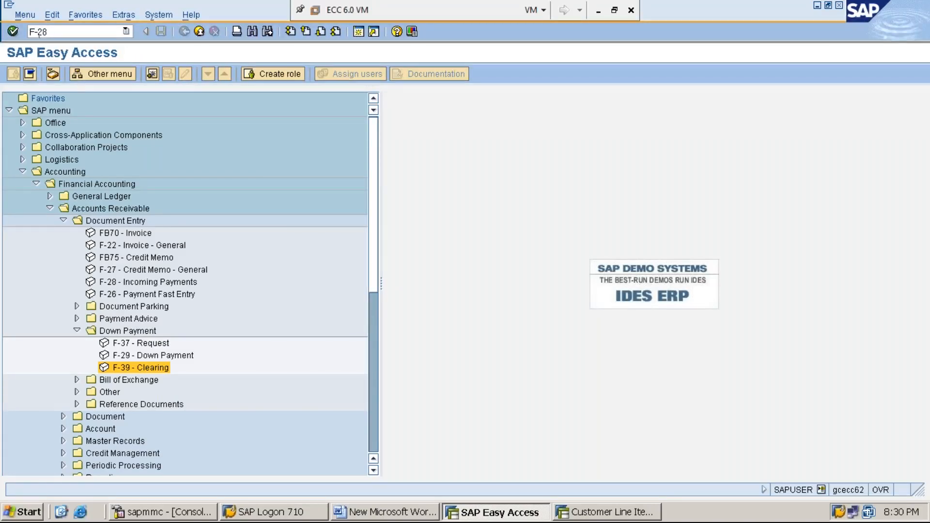
pyautogui.press('Return')
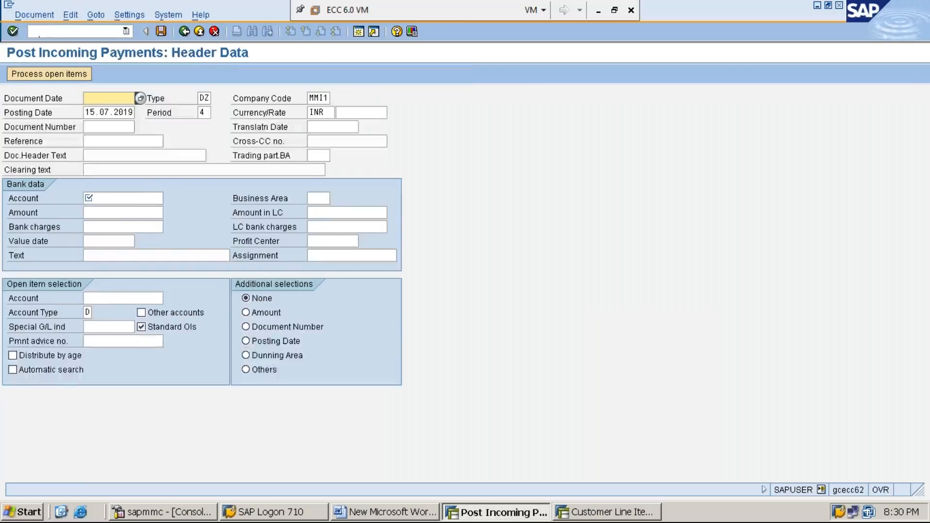
# Set the document date of the incoming payment to 15.07.2019 from the calendar.
pyautogui.press('F4')
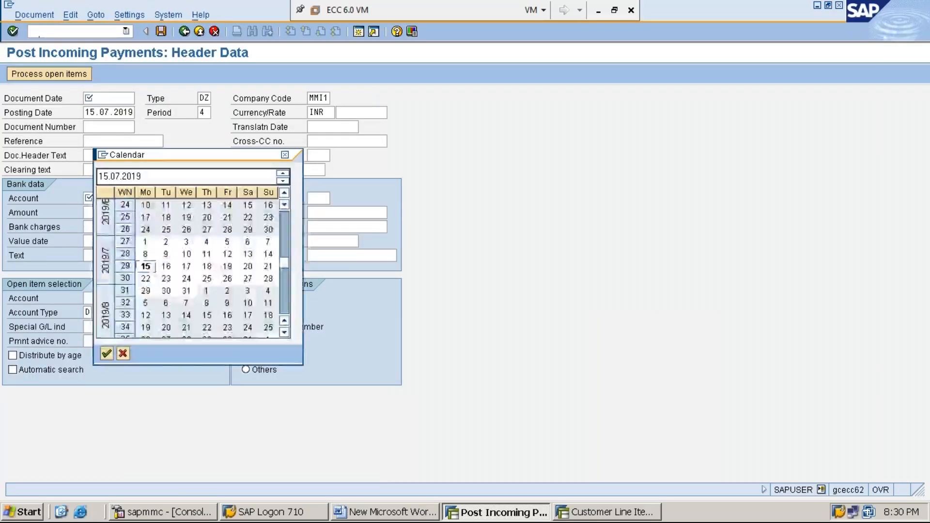
pyautogui.press('Return')
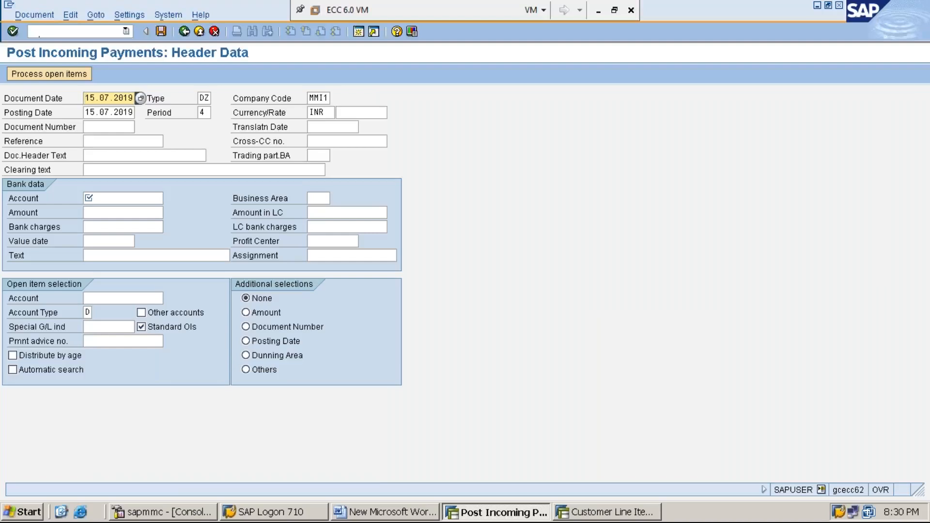
pyautogui.press('Tab')
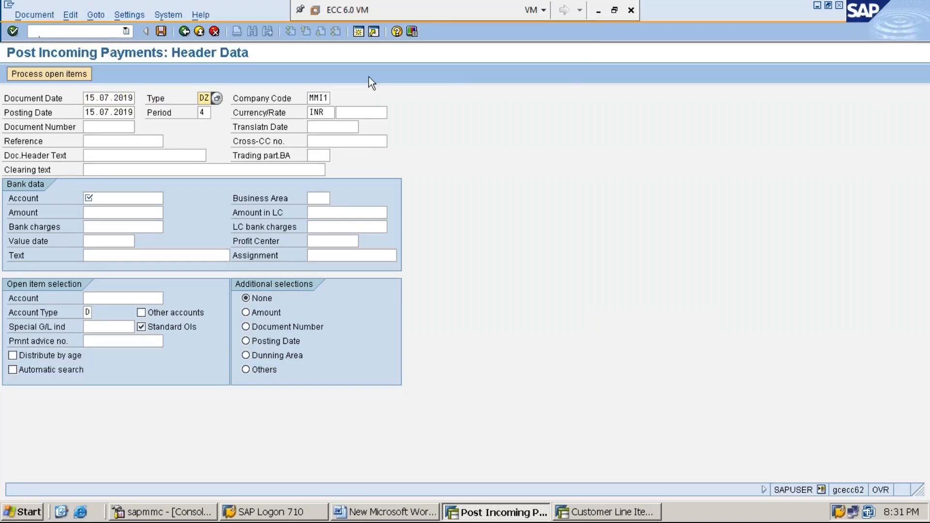
pyautogui.click(598, 10)
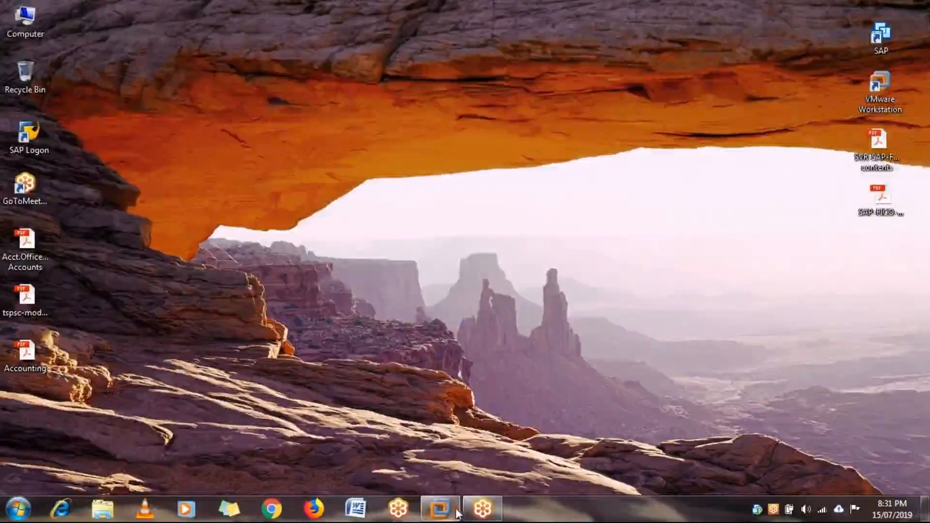
pyautogui.moveTo(458, 513)
pyautogui.click(489, 441)
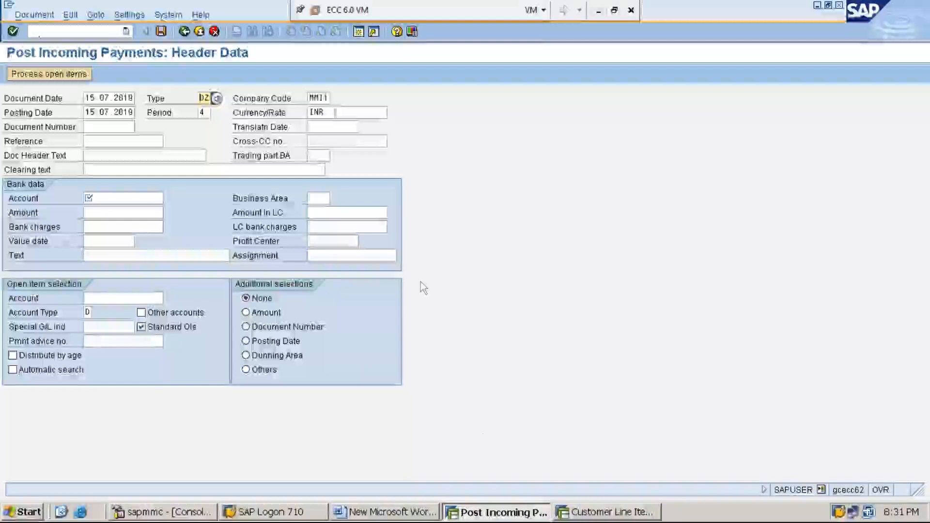
# Go through the prefilled header fields and set the clearing text to CUSTOMER PAYMENT from the previous entries.
pyautogui.press('Tab')
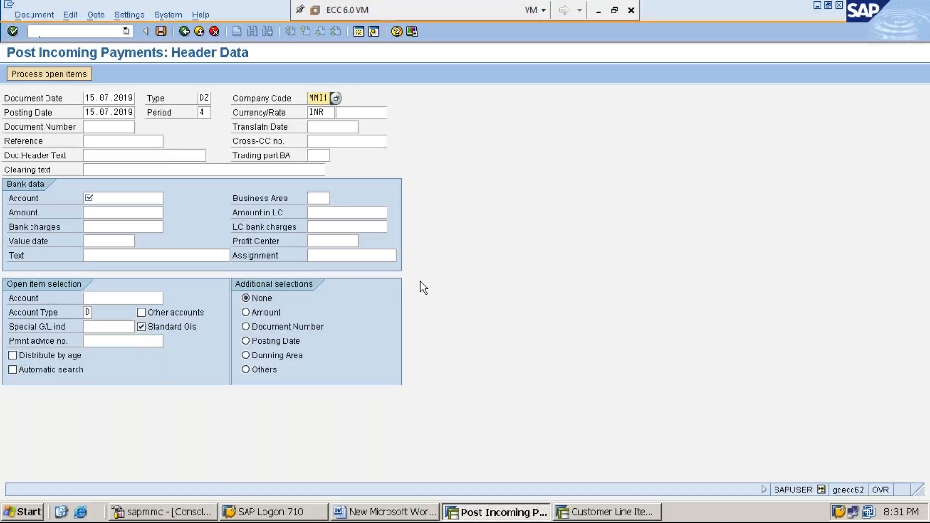
pyautogui.press('Tab')
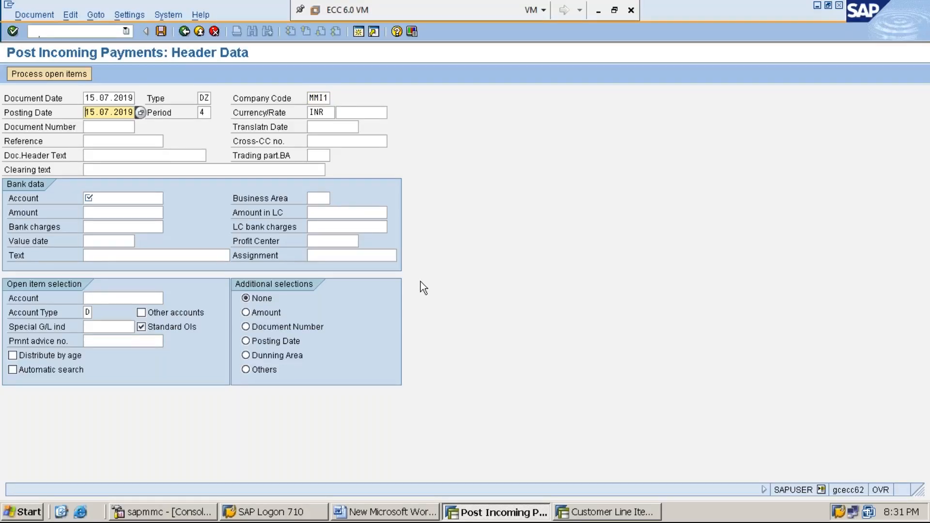
pyautogui.press('Tab')
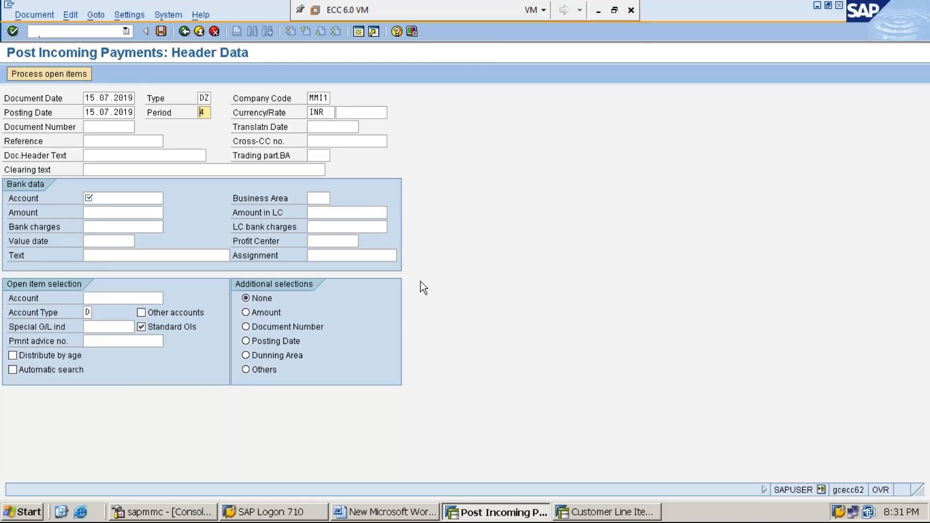
pyautogui.press('Tab')
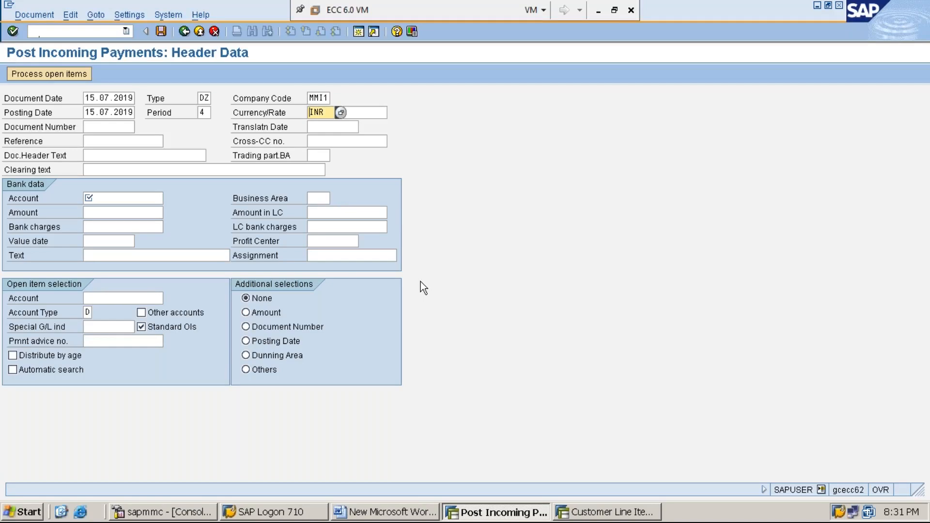
pyautogui.press('Tab')
pyautogui.press('Tab')
pyautogui.press('Tab')
pyautogui.press('Tab')
pyautogui.press('Tab')
pyautogui.press('Tab')
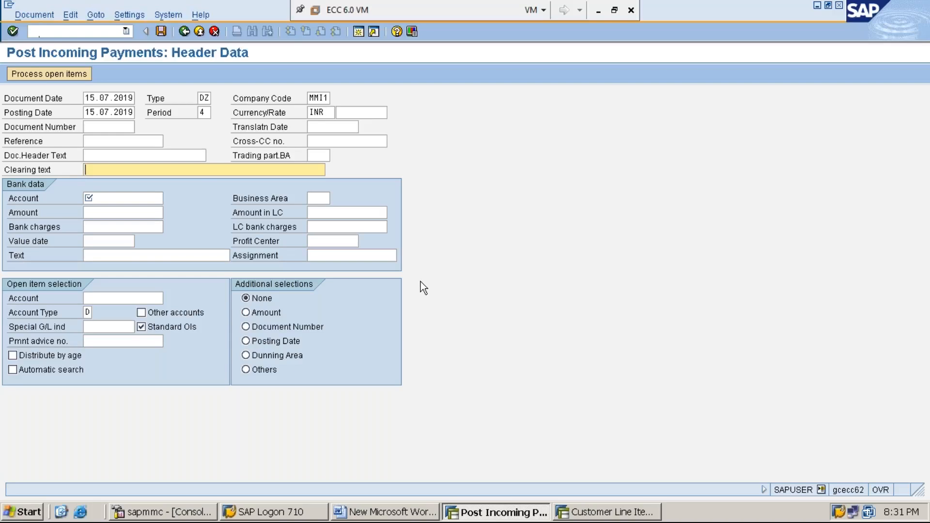
pyautogui.write('C')
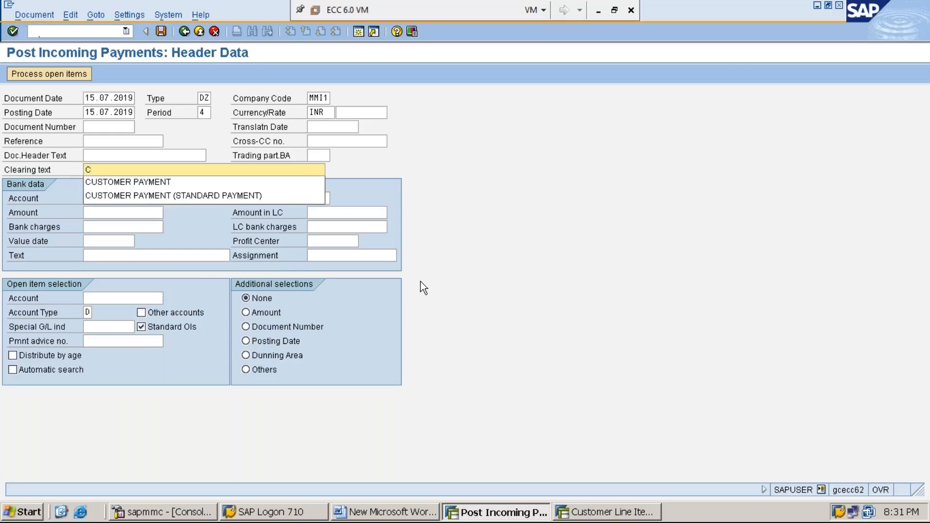
pyautogui.press('Down')
pyautogui.press('Return')
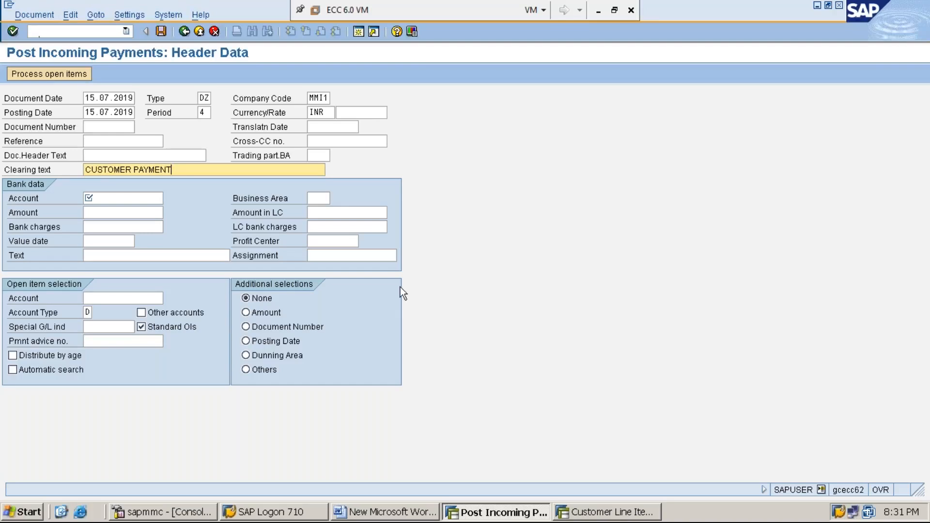
# Select the cash G/L account as the bank account for the incoming payment and set the amount to 24000.
pyautogui.click(143, 200)
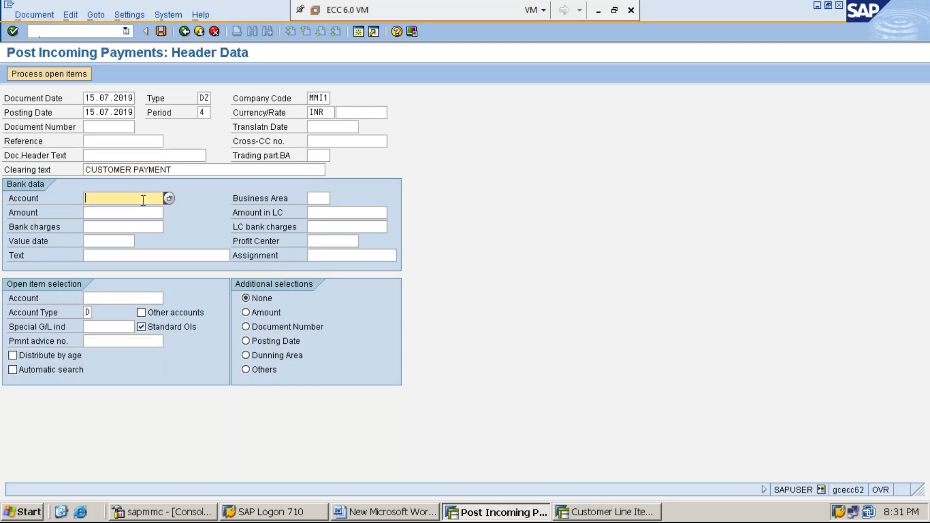
pyautogui.write('1')
pyautogui.press('Down')
pyautogui.press('Return')
pyautogui.click(97, 212)
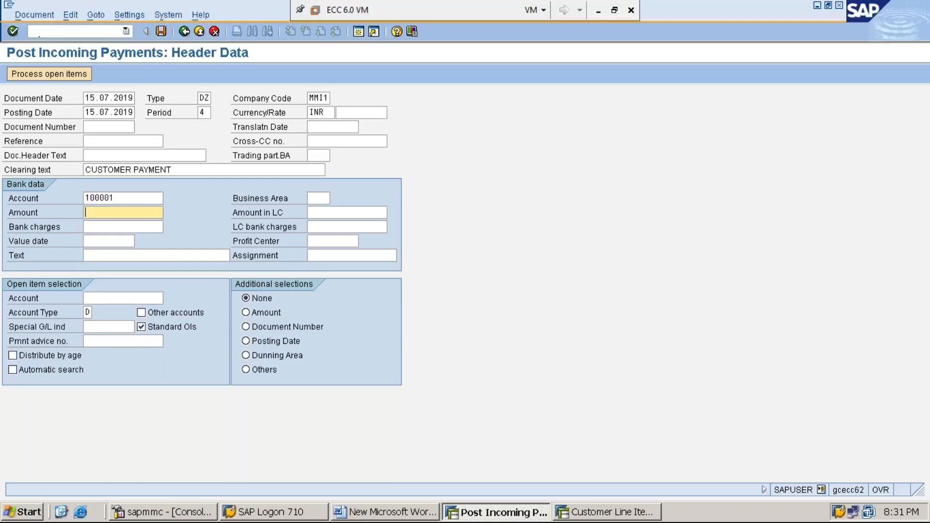
pyautogui.write('24000')
pyautogui.press('Tab')
# Set the bank data text to CUSTOMER PAYMENT from the previous entries.
pyautogui.click(228, 255)
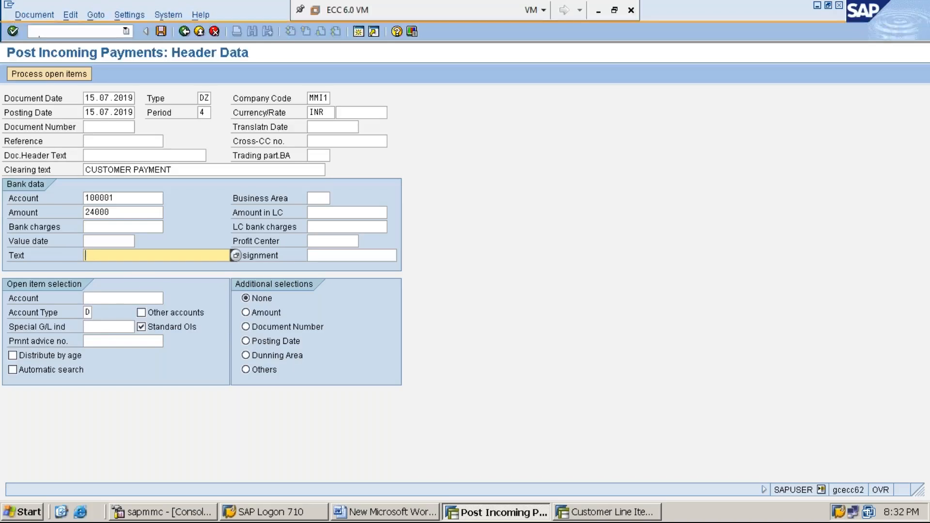
pyautogui.write('C')
pyautogui.press('Down')
pyautogui.press('Return')
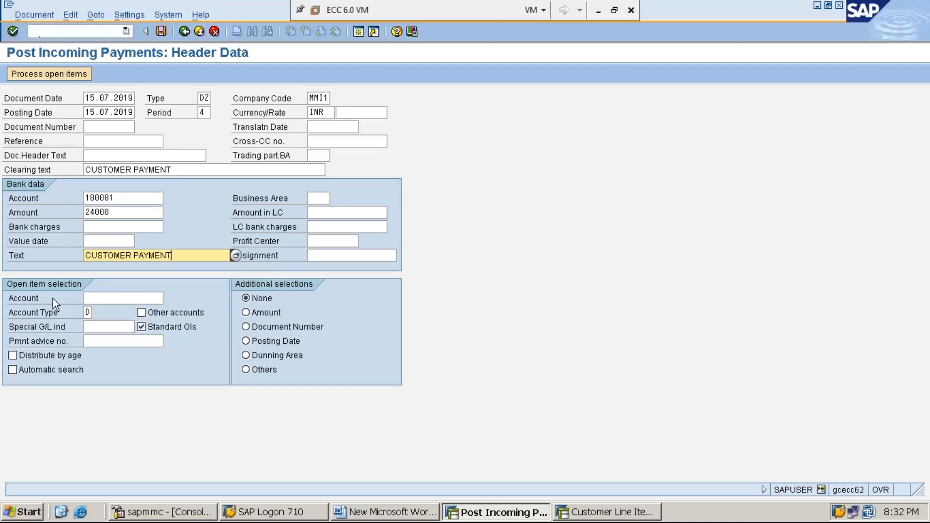
# Choose the customer's account for the open item selection and process its open items.
pyautogui.click(136, 299)
pyautogui.write('1')
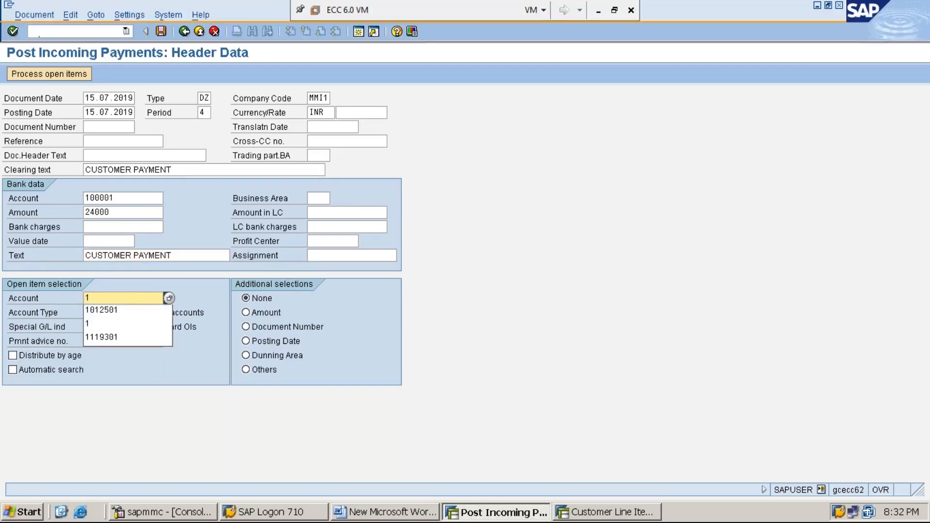
pyautogui.press('Down')
pyautogui.press('Return')
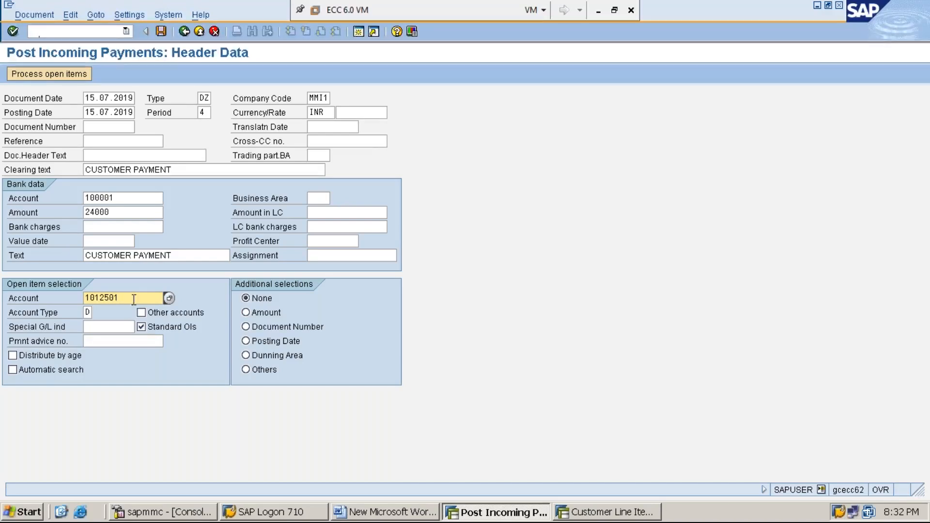
pyautogui.click(53, 75)
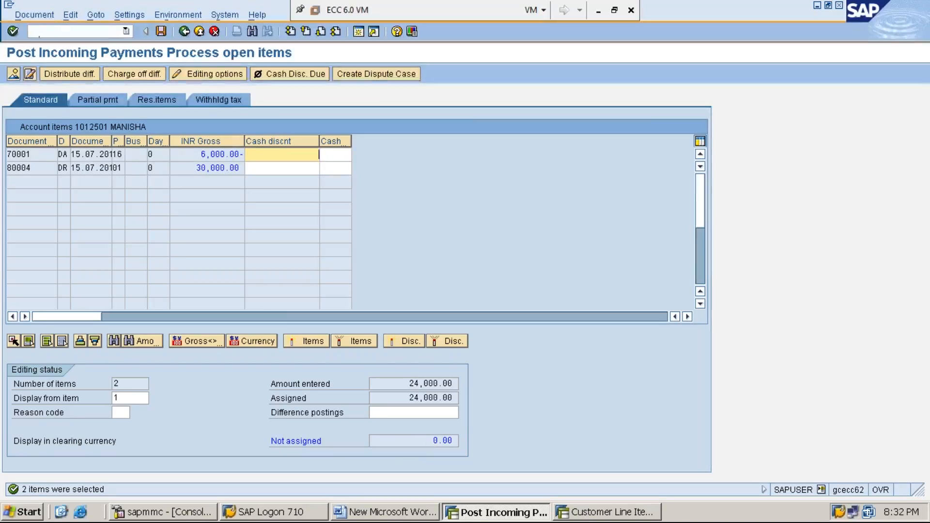
# Simulate the incoming payment document and post it.
pyautogui.click(43, 16)
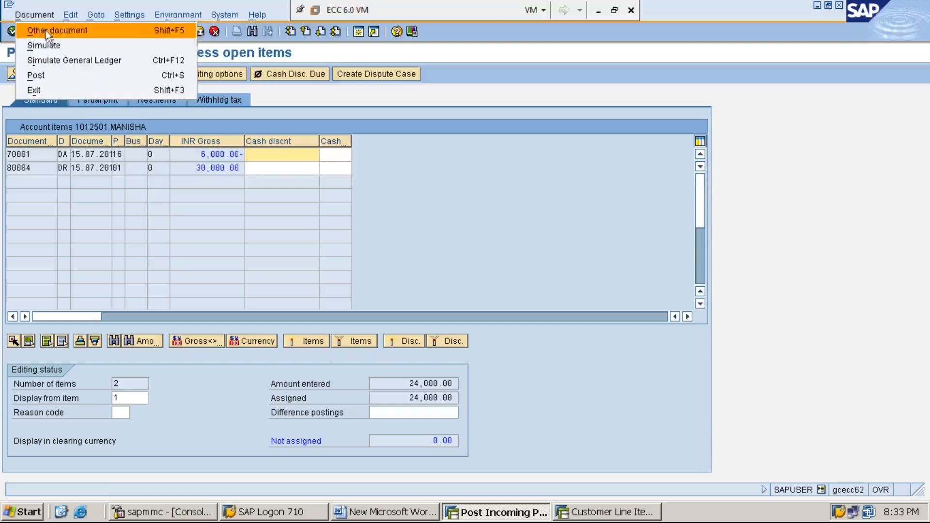
pyautogui.click(83, 46)
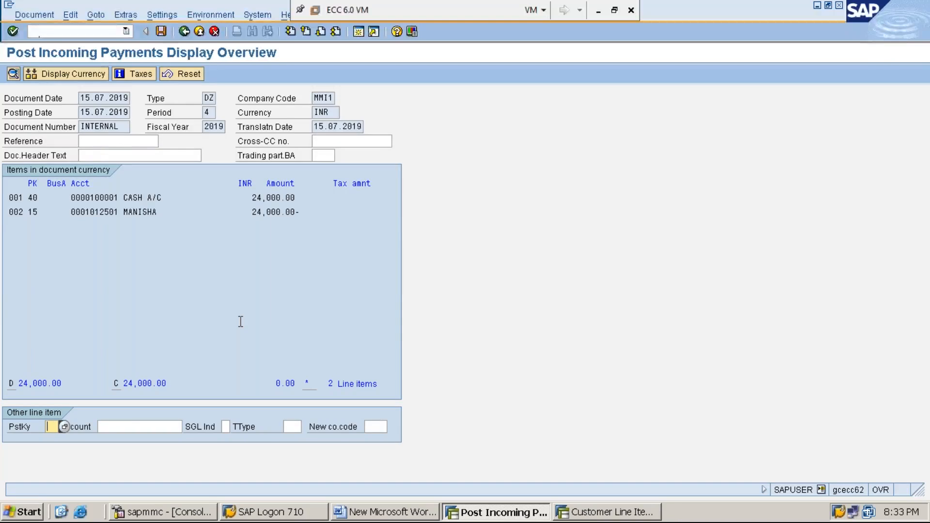
pyautogui.click(161, 32)
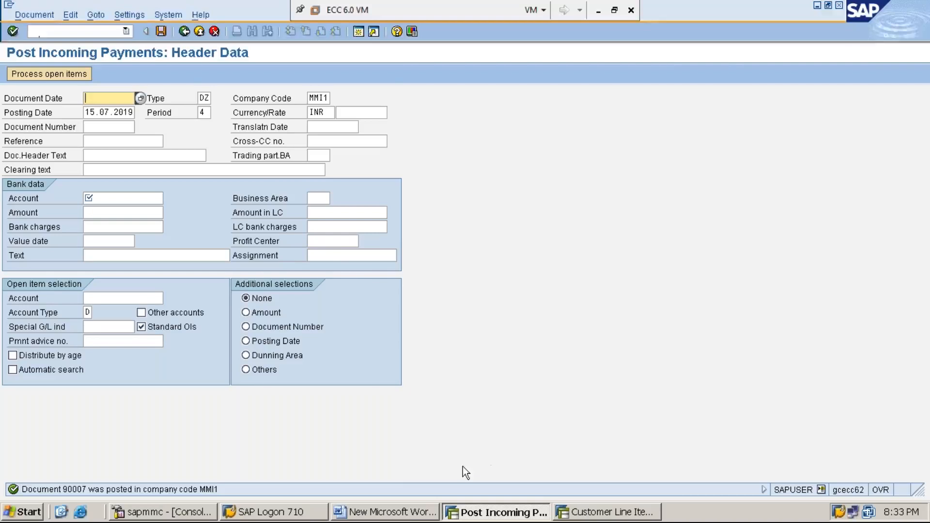
# Switch to the Word document and start a new line reading STEP:9: DISPLAY CUSTOEMR LINE ITEMS USING FBL5N AND.
pyautogui.click(407, 512)
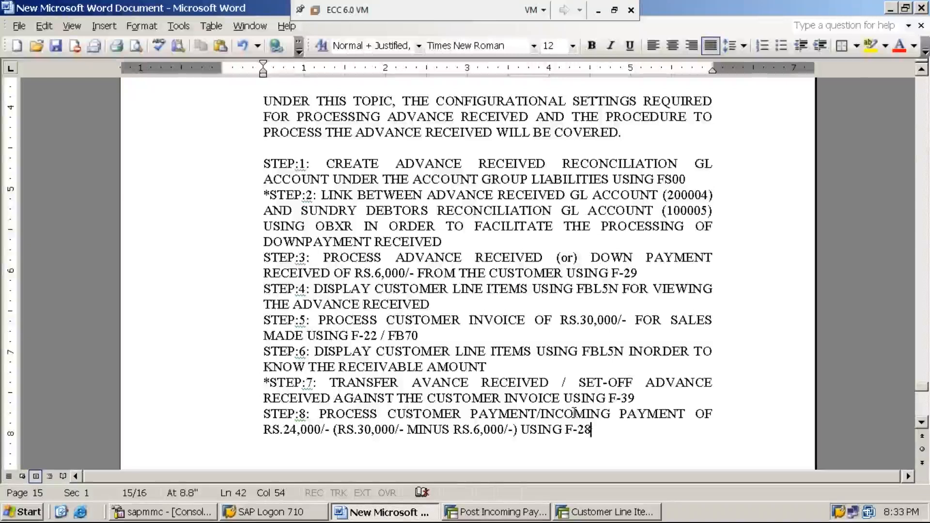
pyautogui.press('Return')
pyautogui.write('ST')
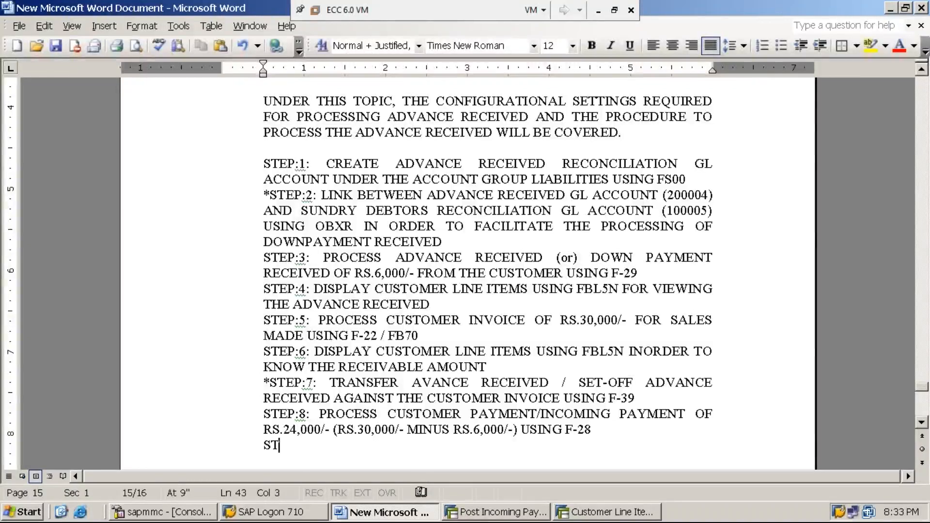
pyautogui.write('EP:9')
pyautogui.write(': DISP')
pyautogui.write('LAY CUSTOEMR')
pyautogui.write(' LINE ITEMS ')
pyautogui.write('USING FBL')
pyautogui.write('5N AND ')
pyautogui.write('ENSURE THAT THE ')
pyautogui.write('RECEIVAB')
pyautogui.write('LE AMOUNT IS ')
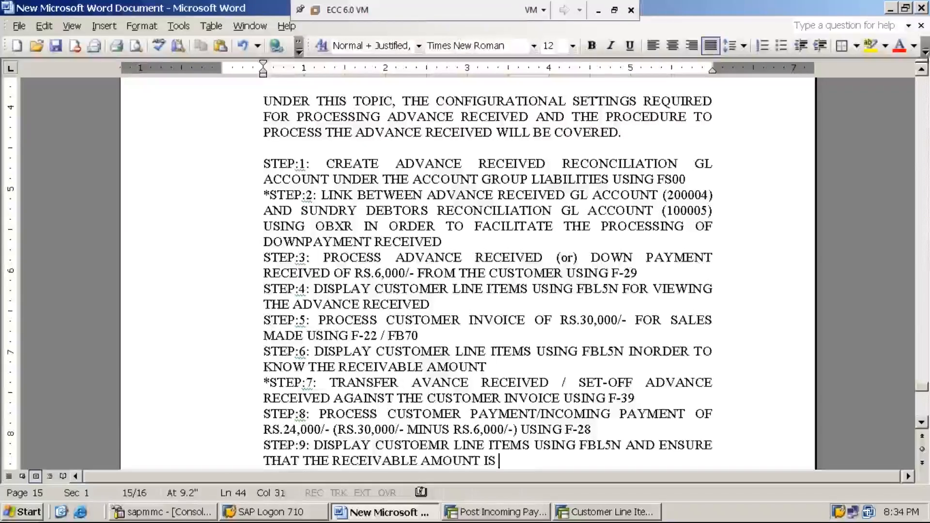
pyautogui.write('ZERO')
pyautogui.write(' "0')
pyautogui.write('".')
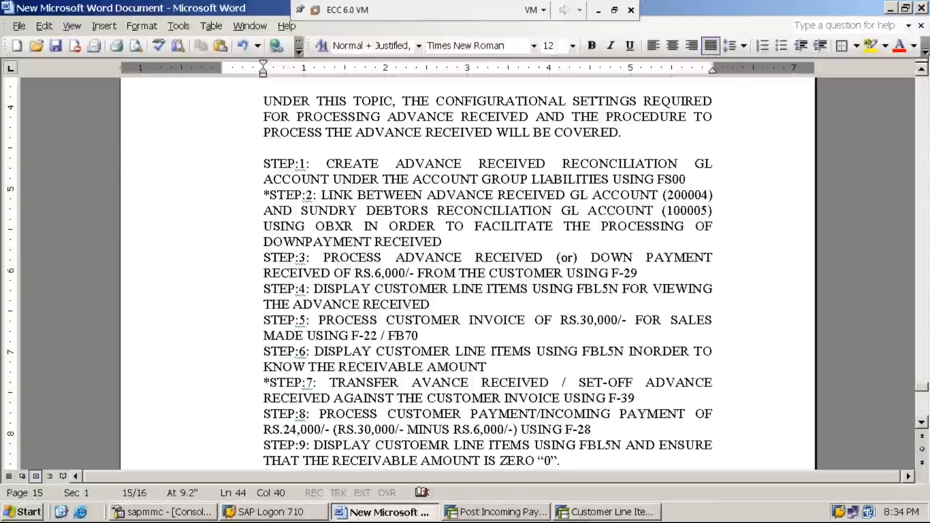
# Switch to the SAP customer line item session, leave the old list and open transaction FBL5N.
pyautogui.click(601, 514)
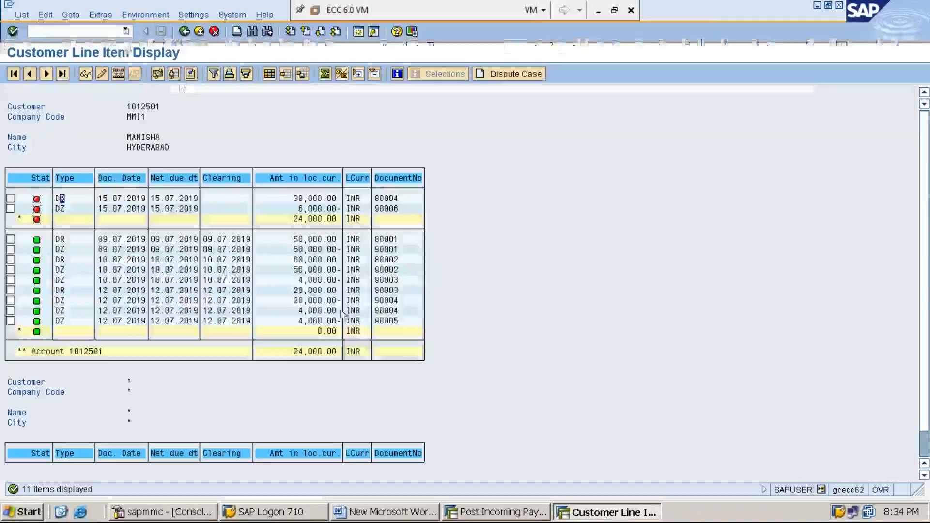
pyautogui.write('/M')
pyautogui.press('BackSpace')
pyautogui.write('n')
pyautogui.press('Return')
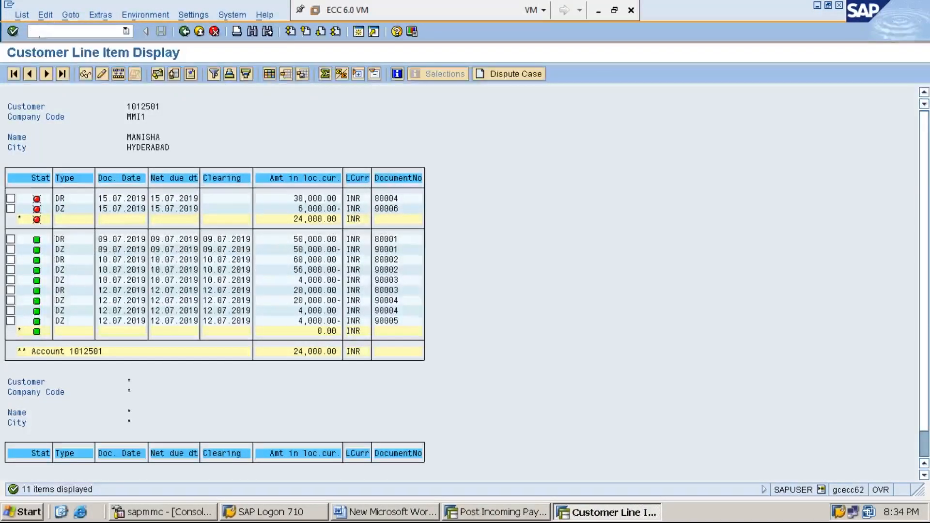
pyautogui.write('FBL5N')
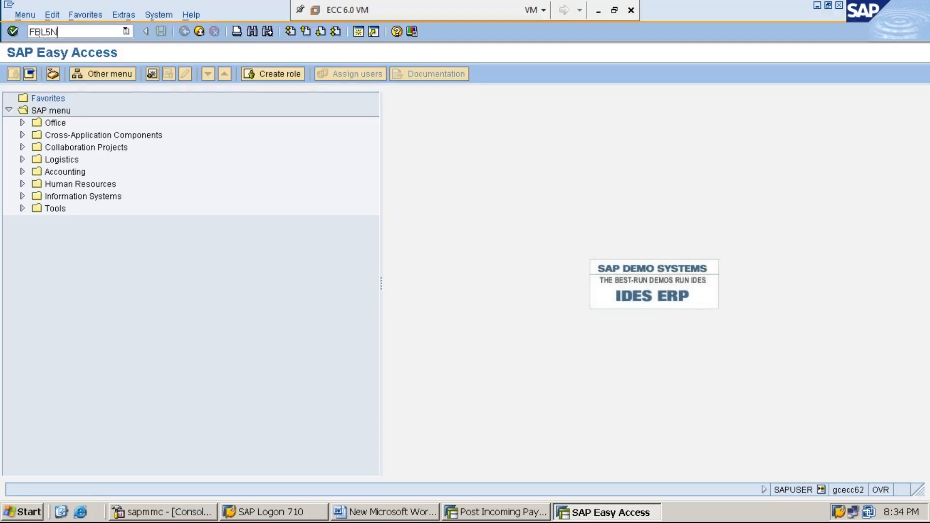
pyautogui.press('Return')
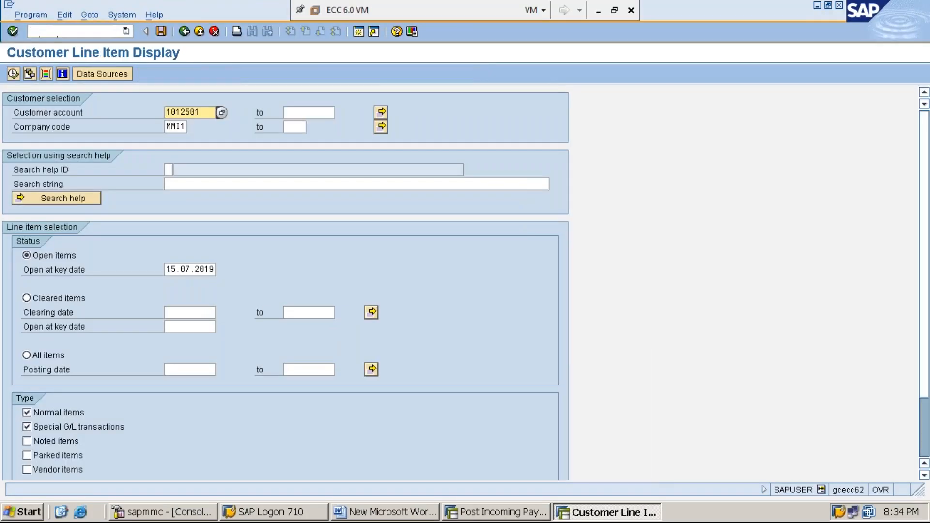
# List all items of the customer in company code MMI1, including normal items and special G/L transactions.
pyautogui.click(102, 31)
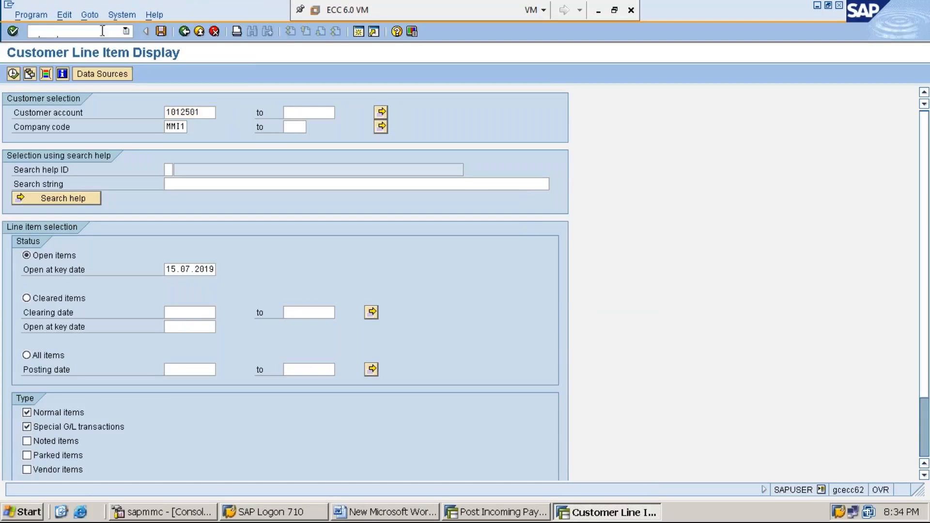
pyautogui.click(206, 113)
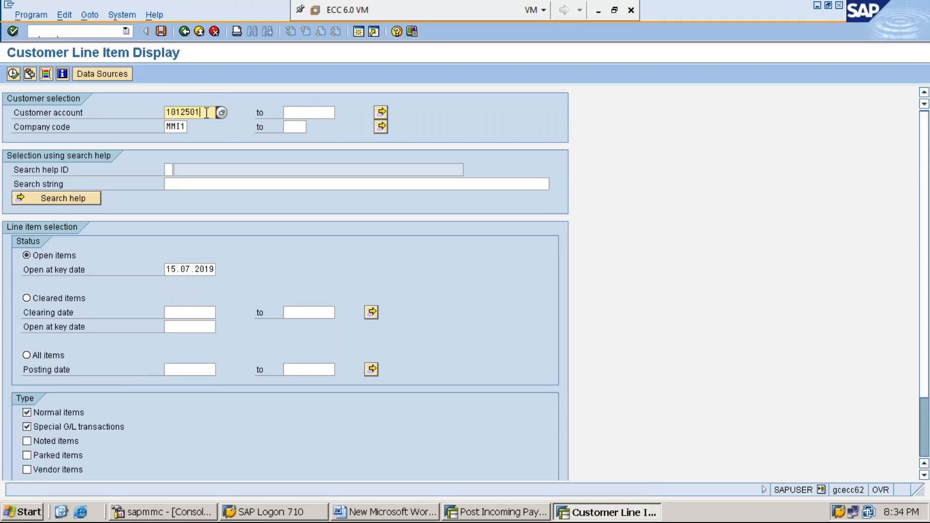
pyautogui.press('Down')
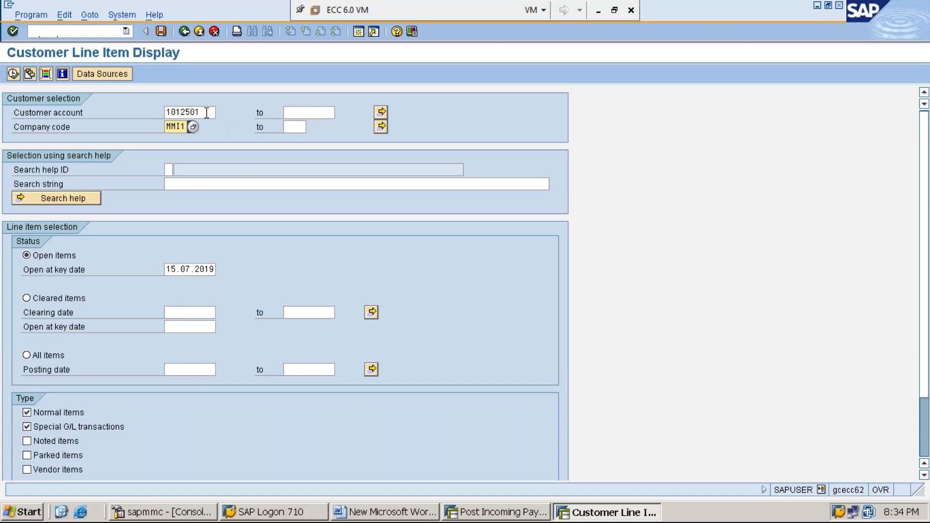
pyautogui.click(42, 356)
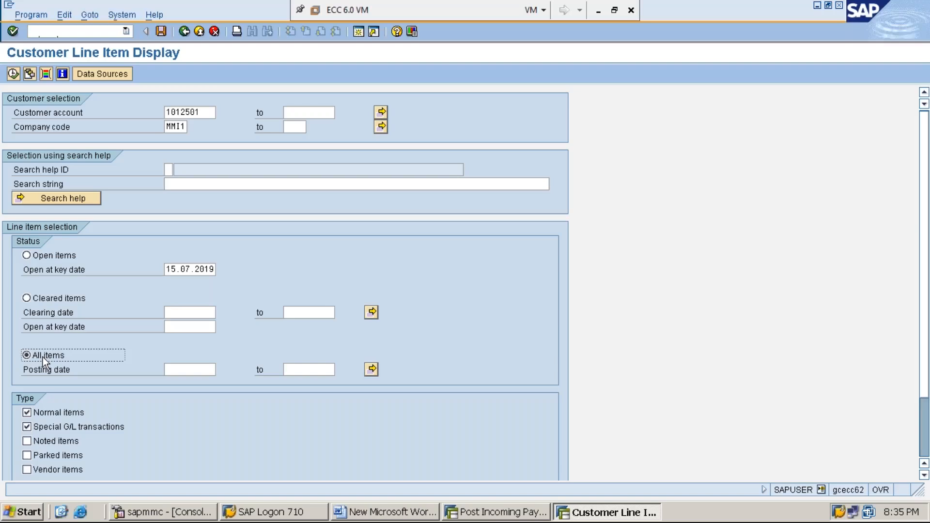
pyautogui.click(73, 430)
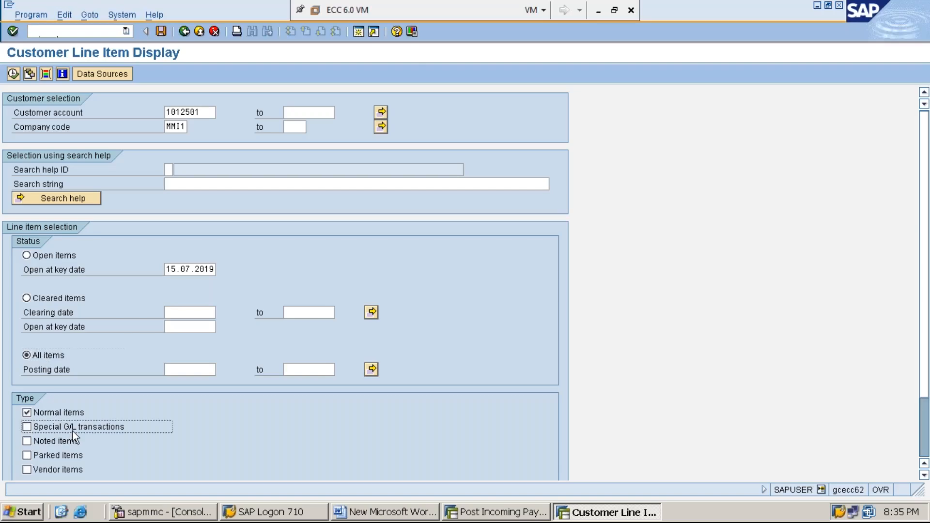
pyautogui.click(73, 431)
pyautogui.click(73, 432)
pyautogui.click(73, 431)
pyautogui.click(73, 432)
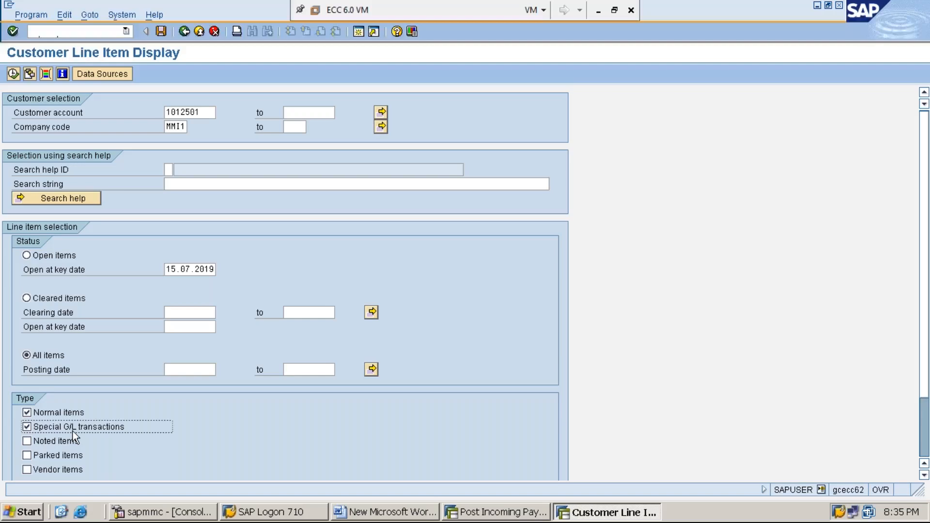
pyautogui.click(13, 74)
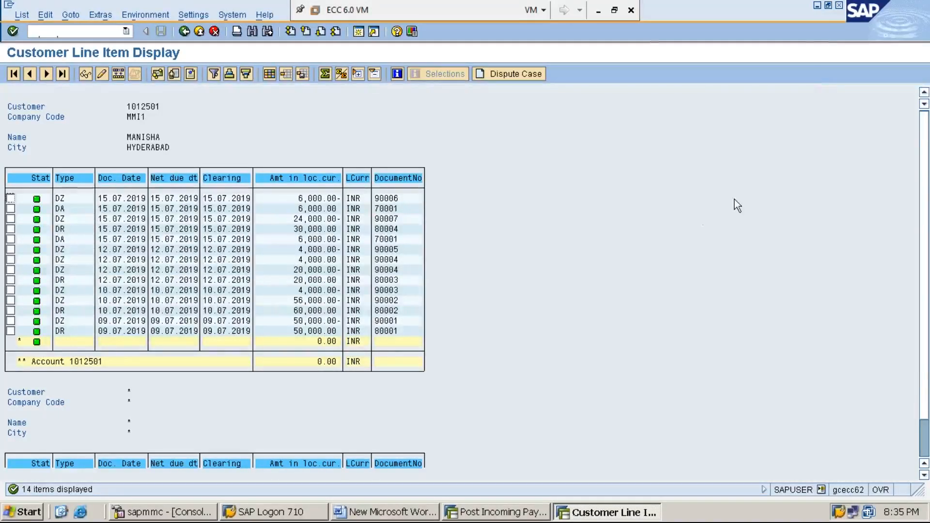
# Return to the Word document and add the heading DUNNING: below STEP:9, separated by a blank line.
pyautogui.click(817, 6)
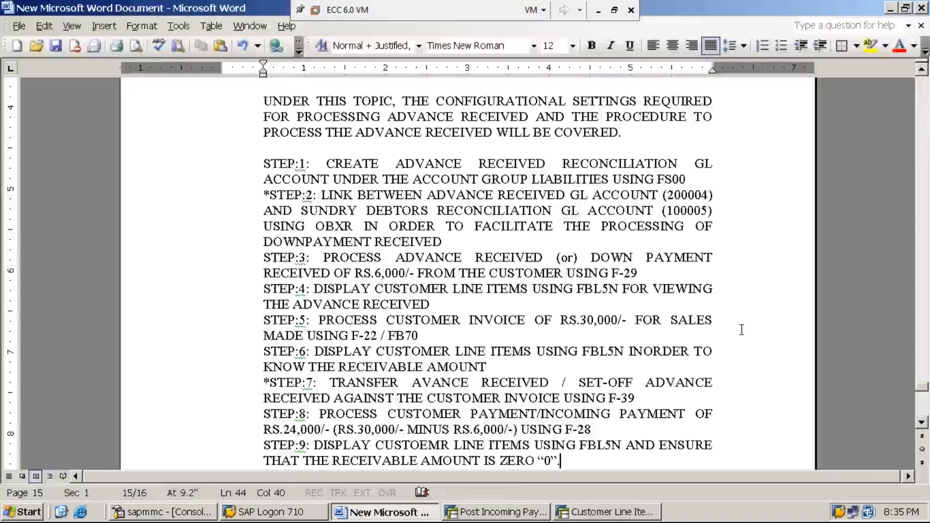
pyautogui.press('Return')
pyautogui.press('Return')
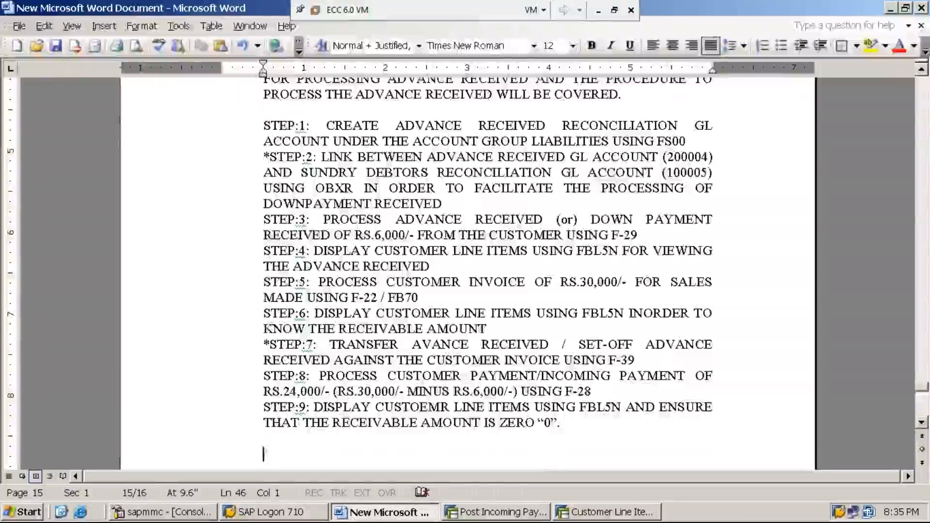
pyautogui.write('DUNNING')
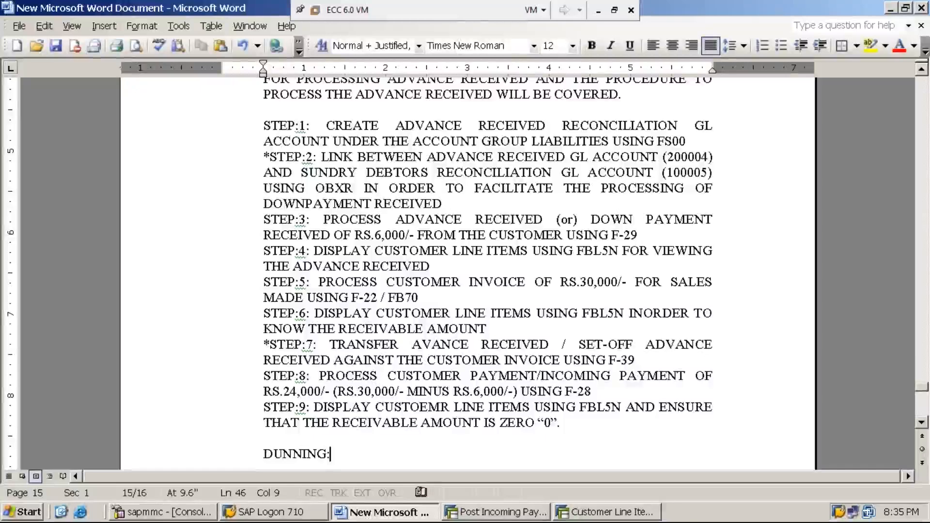
pyautogui.write(':')
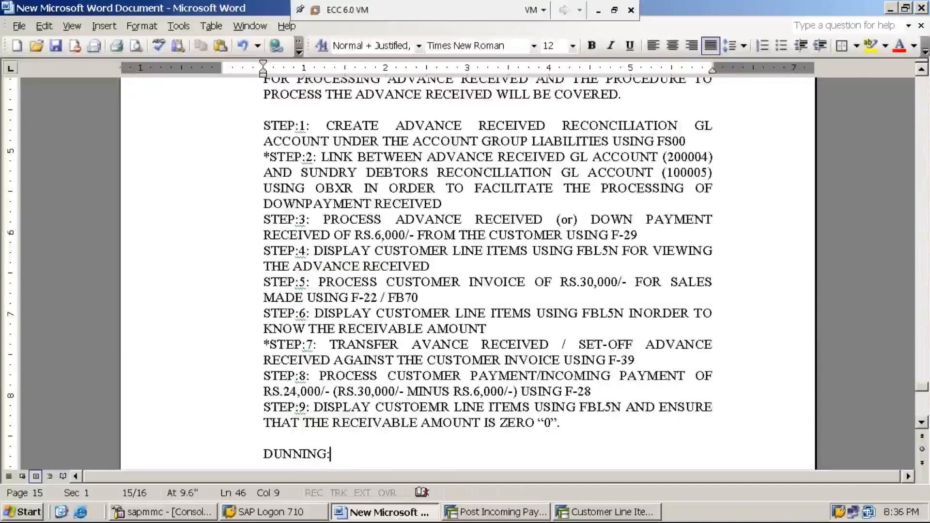
# Move the DUNNING: heading to the top of the next page and underline it.
pyautogui.press('Return')
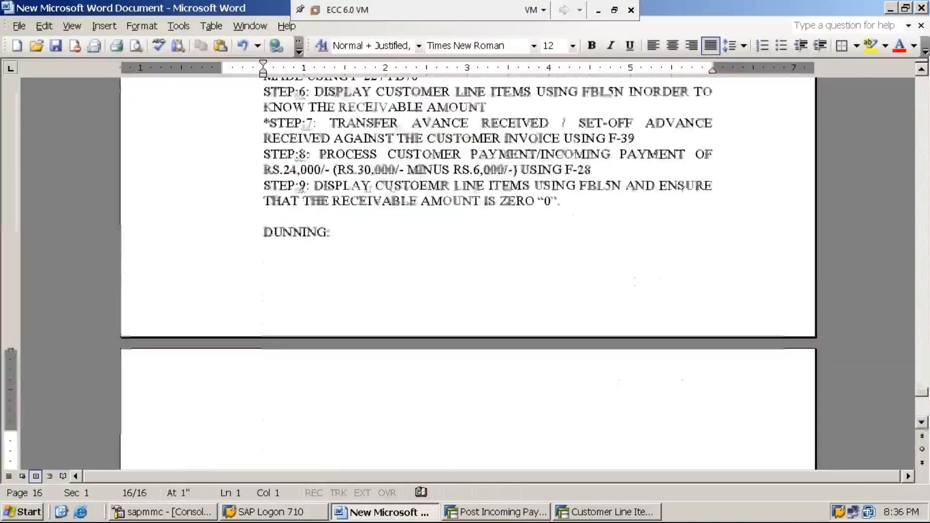
pyautogui.click(263, 233)
pyautogui.press('Return')
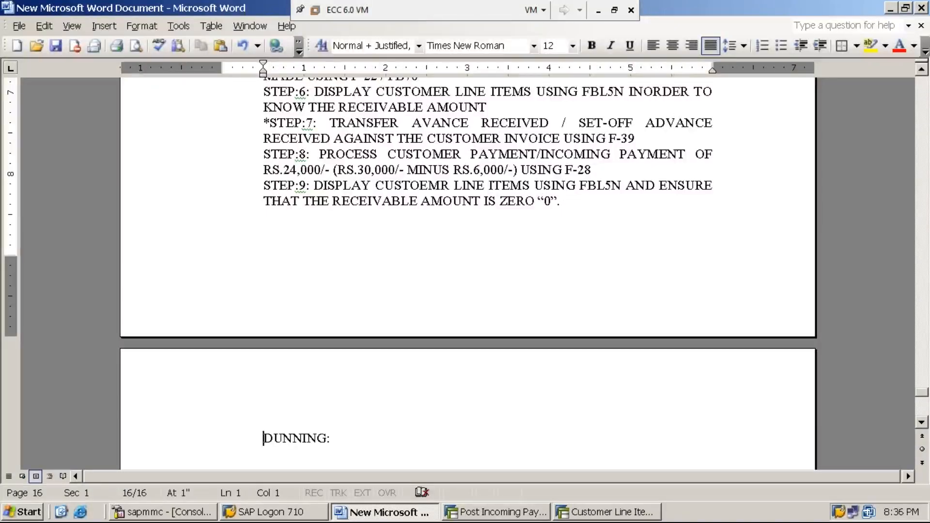
pyautogui.hotkey('shift', 'End')
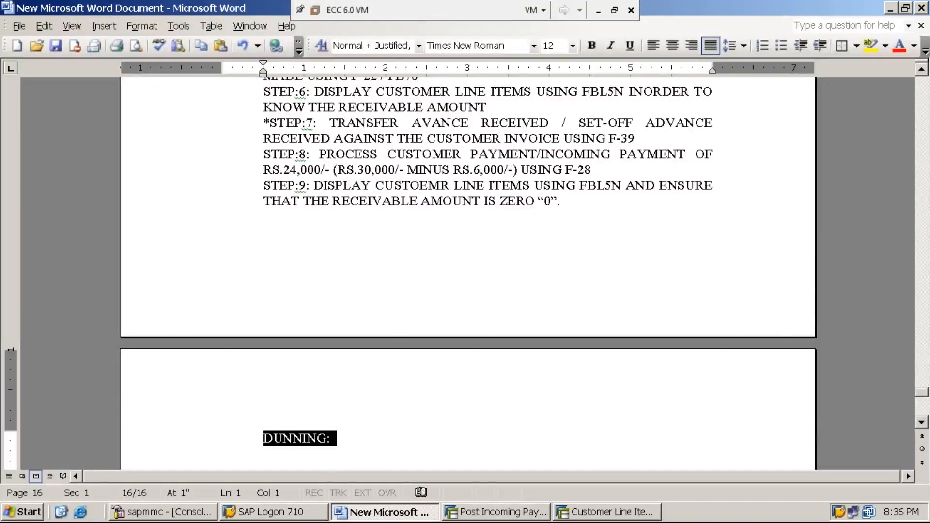
pyautogui.write('u')
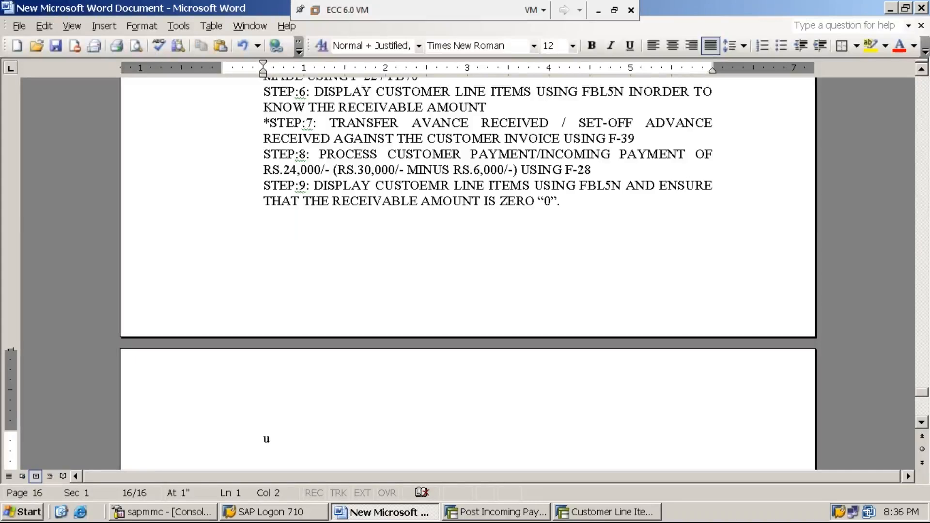
pyautogui.hotkey('ctrl', 'z')
pyautogui.hotkey('ctrl', 'u')
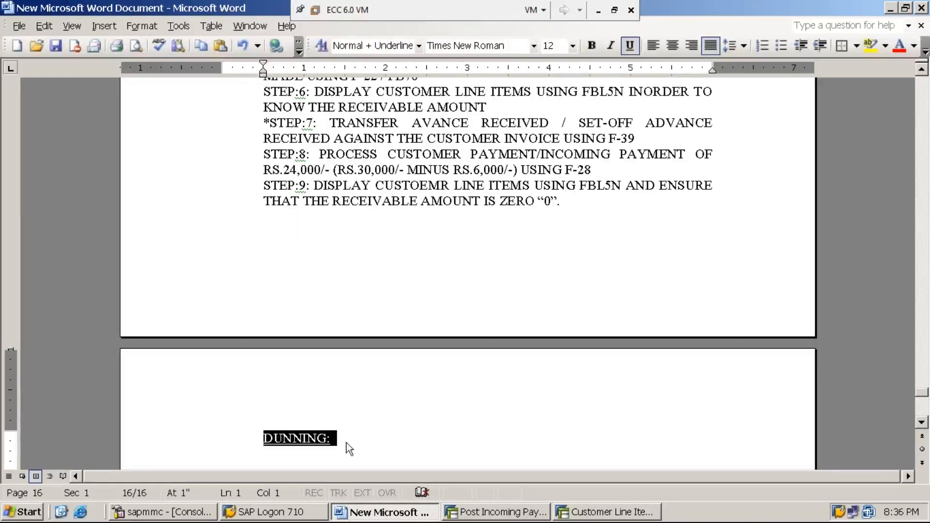
pyautogui.click(347, 443)
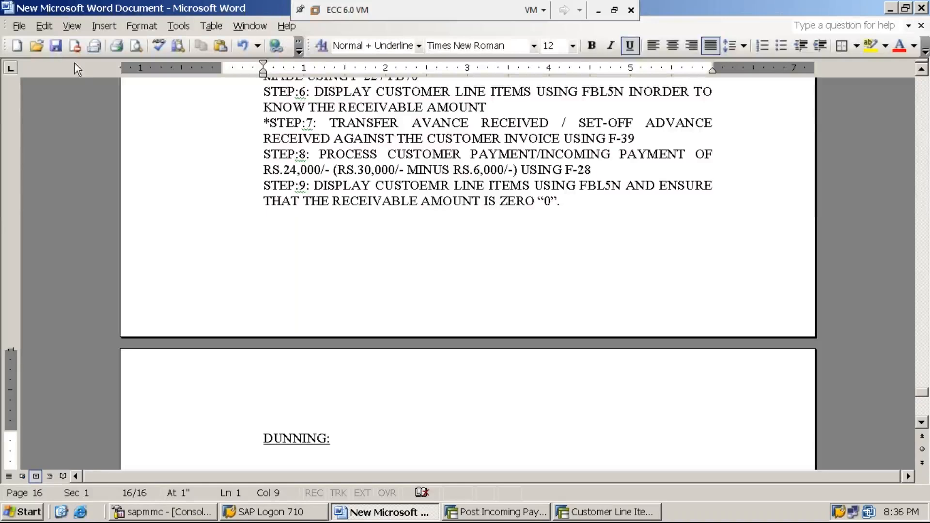
# Save the Word document, minimize it, and leave the Post Incoming Payments transaction for the SAP Easy Access menu.
pyautogui.click(55, 46)
pyautogui.click(891, 9)
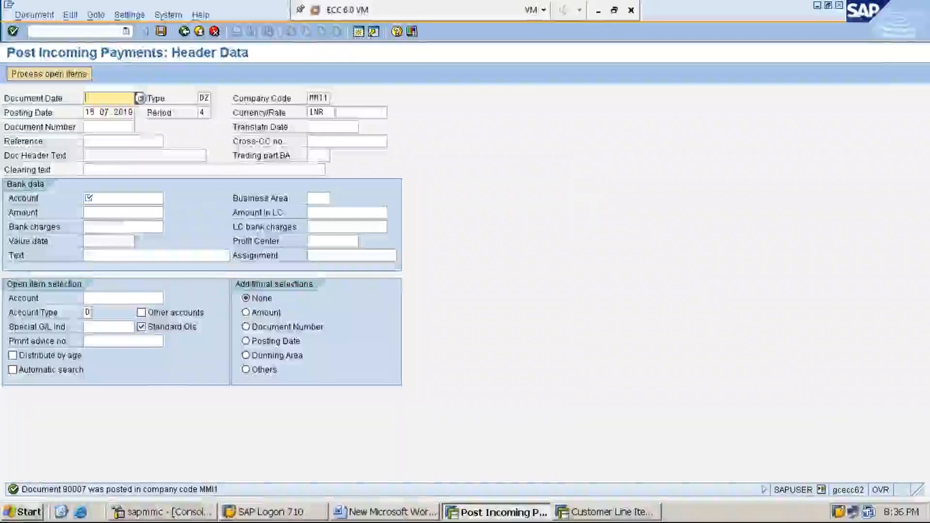
pyautogui.click(108, 31)
pyautogui.write('/N')
pyautogui.press('Return')
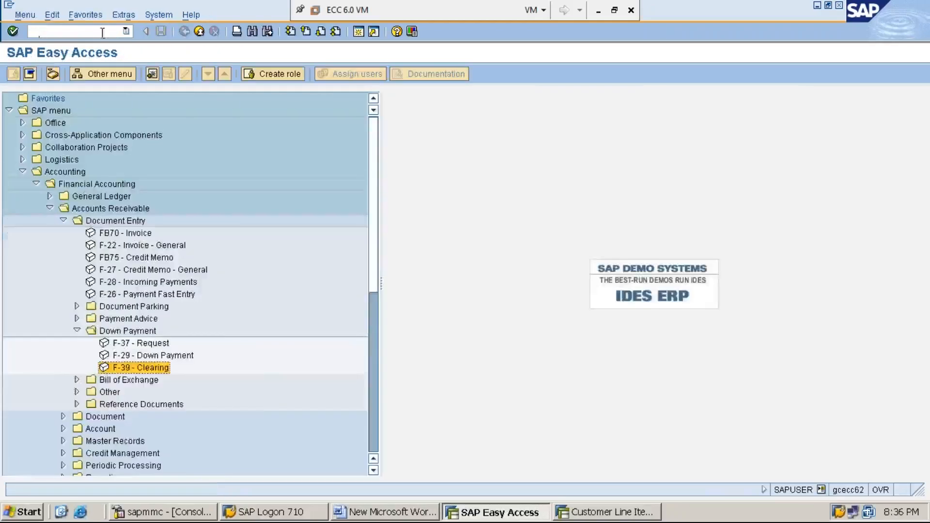
# Collapse the SAP menu tree up to the Accounting folder and minimize the virtual machine window.
pyautogui.press('Left')
pyautogui.press('Left')
pyautogui.press('Left')
pyautogui.press('Left')
pyautogui.press('Left')
pyautogui.press('Left')
pyautogui.press('Left')
pyautogui.press('Left')
pyautogui.press('Left')
pyautogui.press('Left')
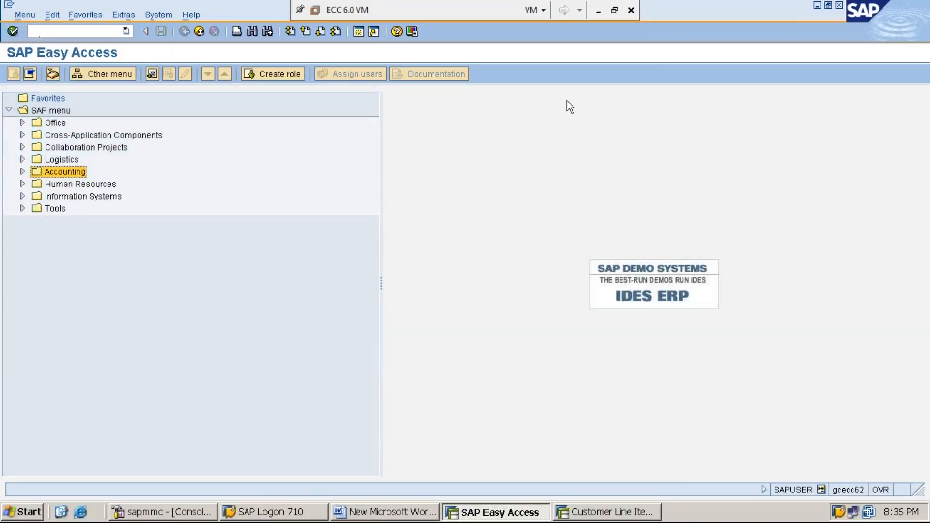
pyautogui.click(599, 14)
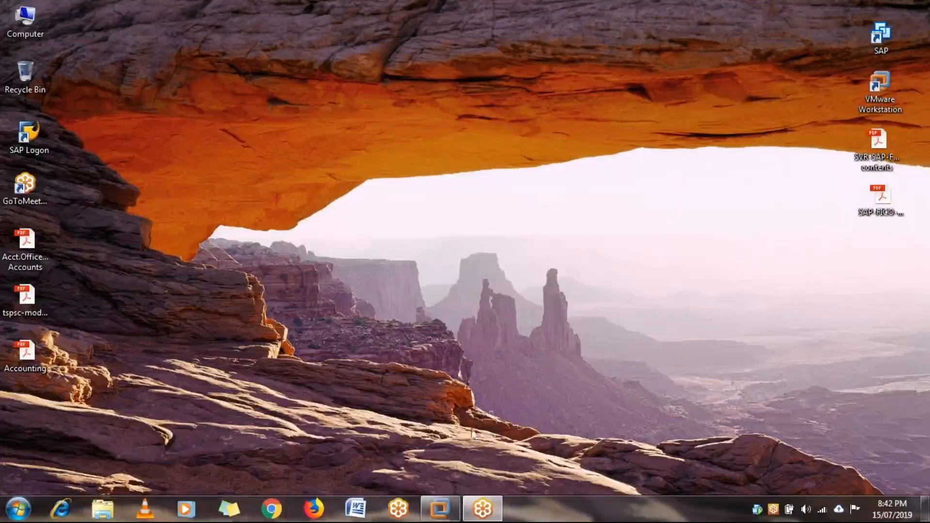
# Return to the Word document in the ECC 6.0 VM and start a non-underlined paragraph below DUNNING:, separated by a blank line.
pyautogui.moveTo(450, 512)
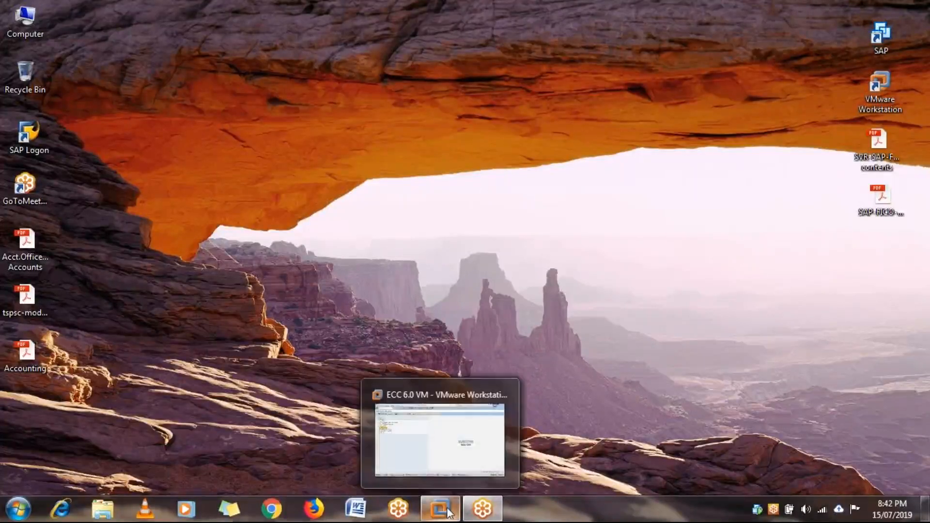
pyautogui.click(444, 436)
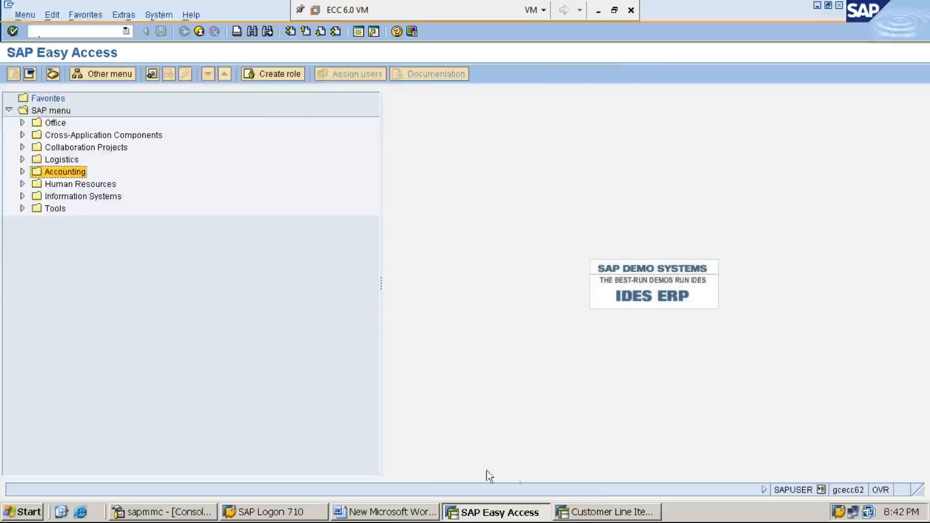
pyautogui.click(397, 512)
pyautogui.press('Return')
pyautogui.press('Return')
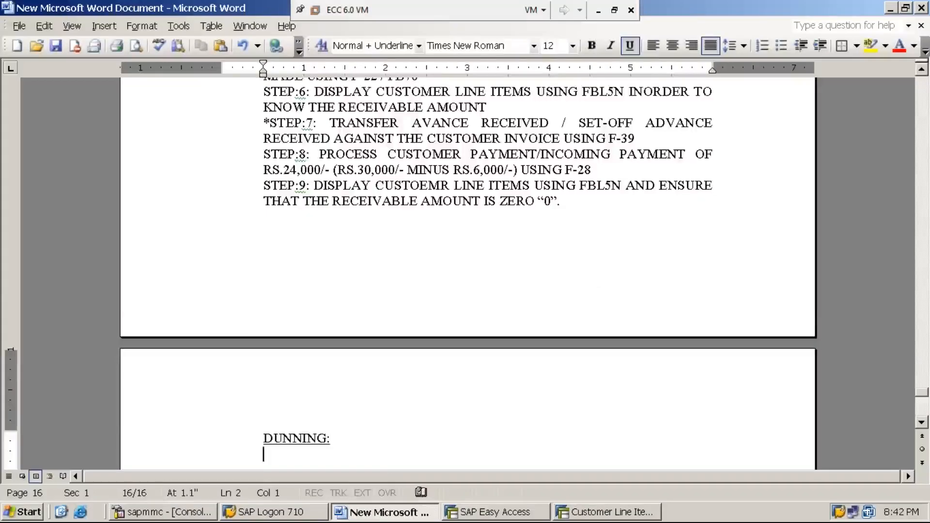
pyautogui.hotkey('ctrl', 'u')
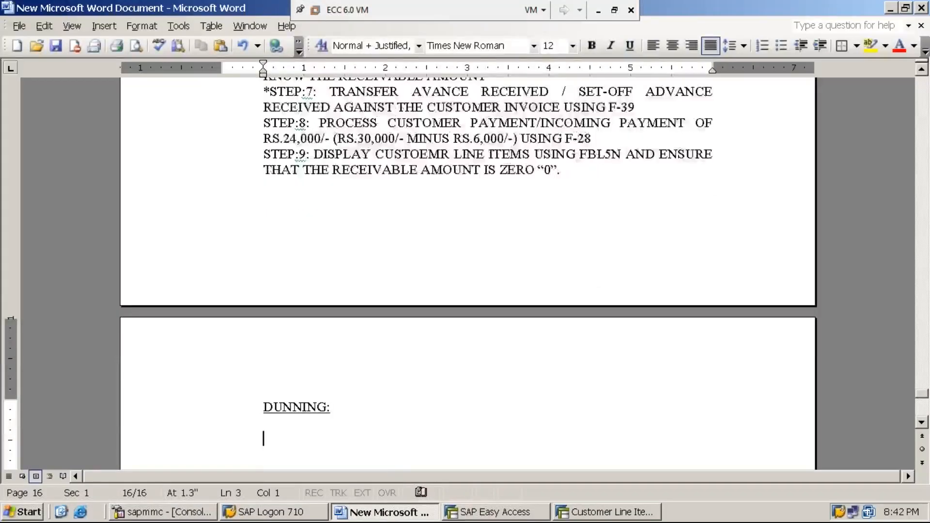
# Begin the definition below the heading with DUNNING IS THE PROCESS OF SENDING REMINDERS TO THE CUSTOMERS.
pyautogui.write('DUNI')
pyautogui.press('BackSpace')
pyautogui.write('NING IS THE PROCESS OF SENDING ')
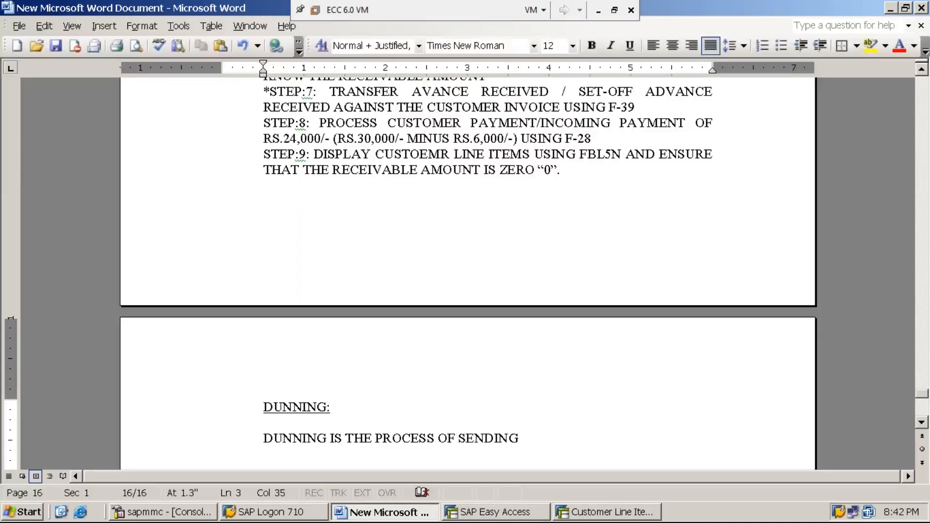
pyautogui.write('REMINDERS ')
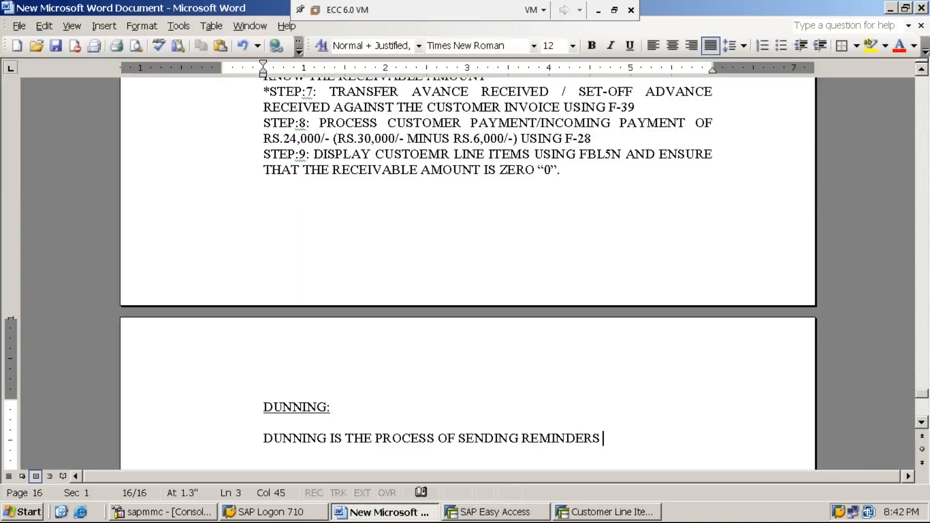
pyautogui.write('TO THE CUSTOMERS')
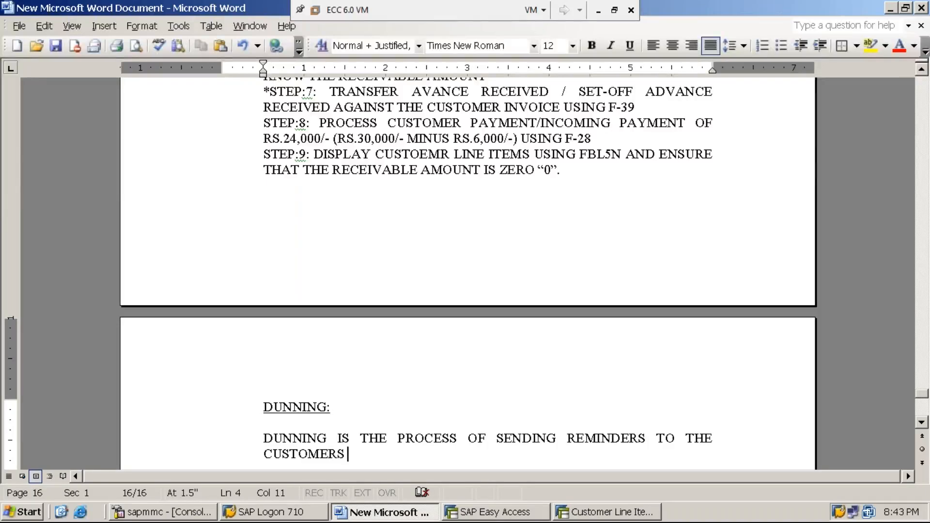
# Complete the definition with REMINIDING THEM TO MAKE THE PAYMENT OF DUE AMOUNTS. and start a new paragraph after a blank line.
pyautogui.write('REMINIDING ')
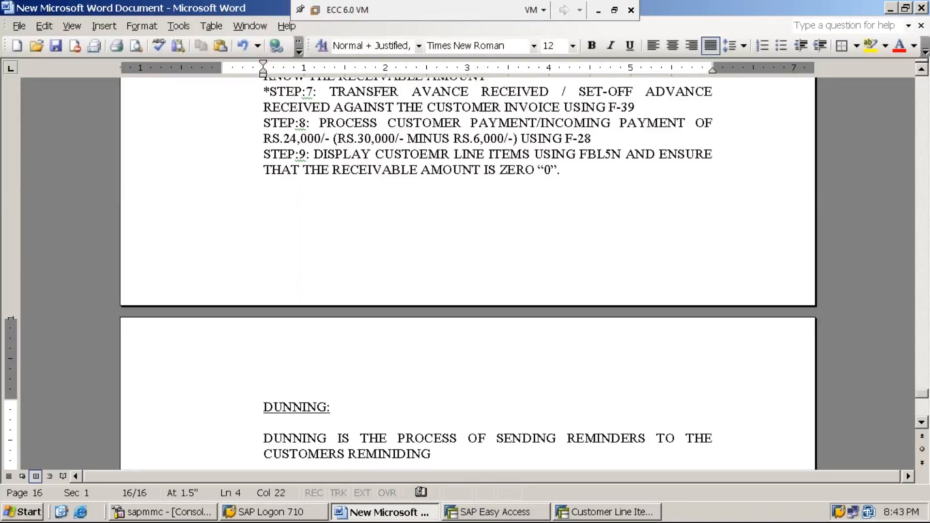
pyautogui.write('THEM TO')
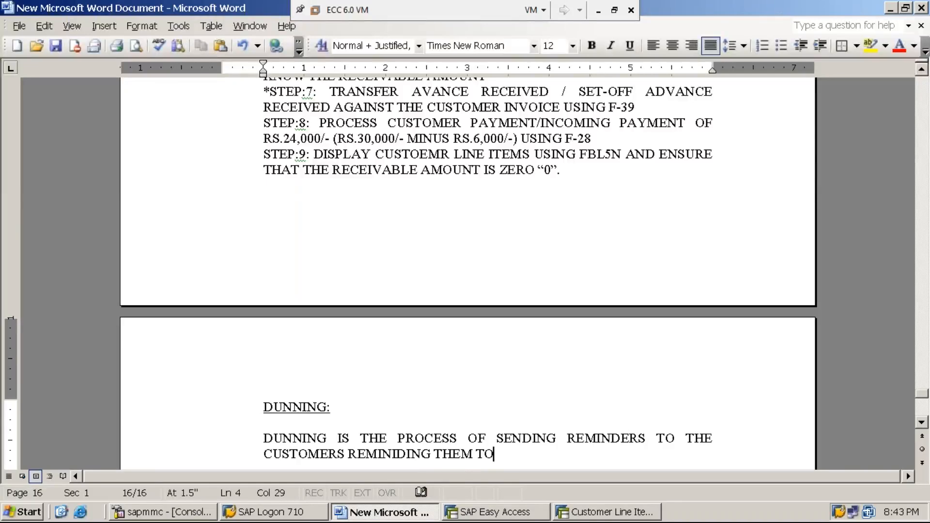
pyautogui.write(' MAKE THE ')
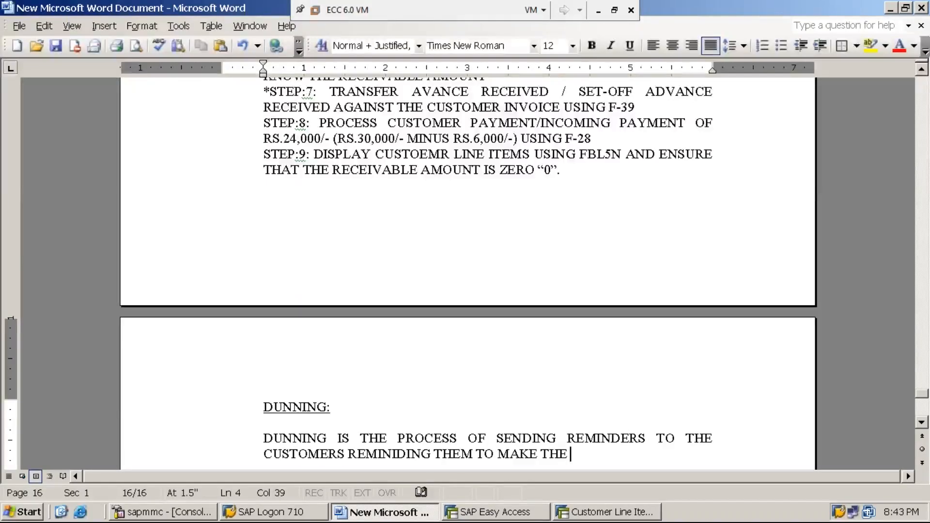
pyautogui.write('PAYMENT')
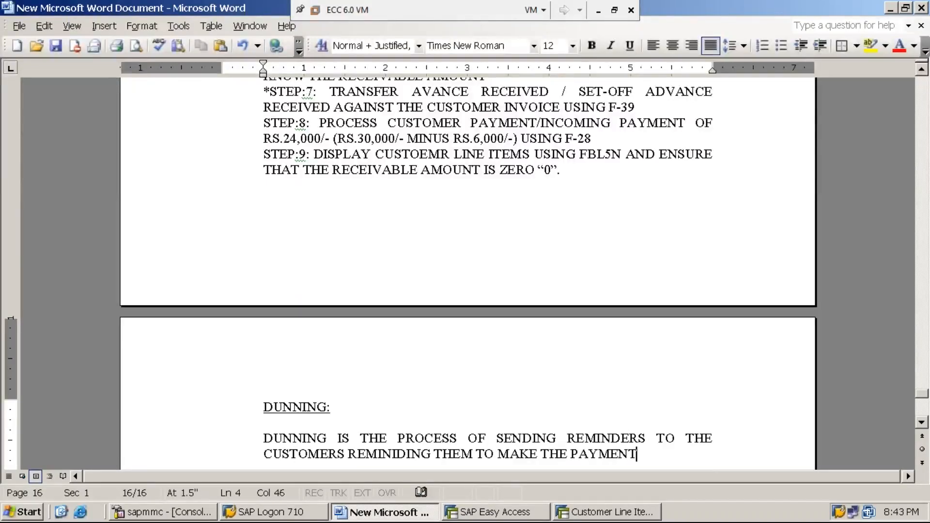
pyautogui.write(' OF DUE AMOUNTS')
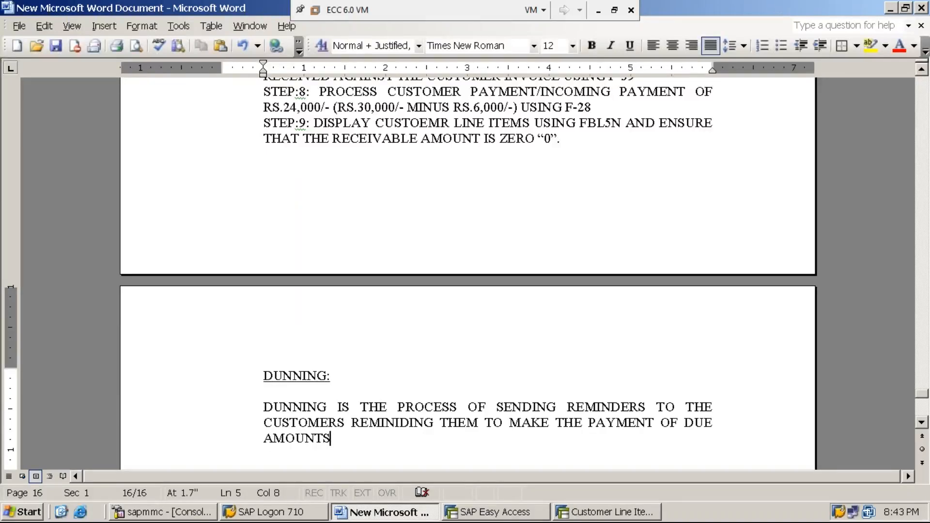
pyautogui.write('.')
pyautogui.press('Return')
pyautogui.press('Return')
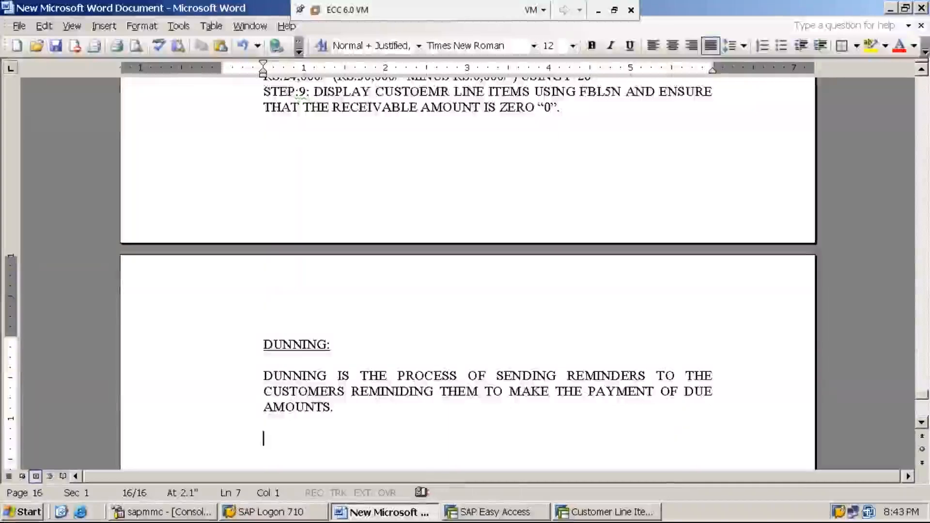
# Write GENERALLY THERE ARE NINE (9) LEVELS OF DUNNING in the new paragraph.
pyautogui.write('GNER')
pyautogui.press('BackSpace')
pyautogui.press('BackSpace')
pyautogui.press('BackSpace')
pyautogui.write('E')
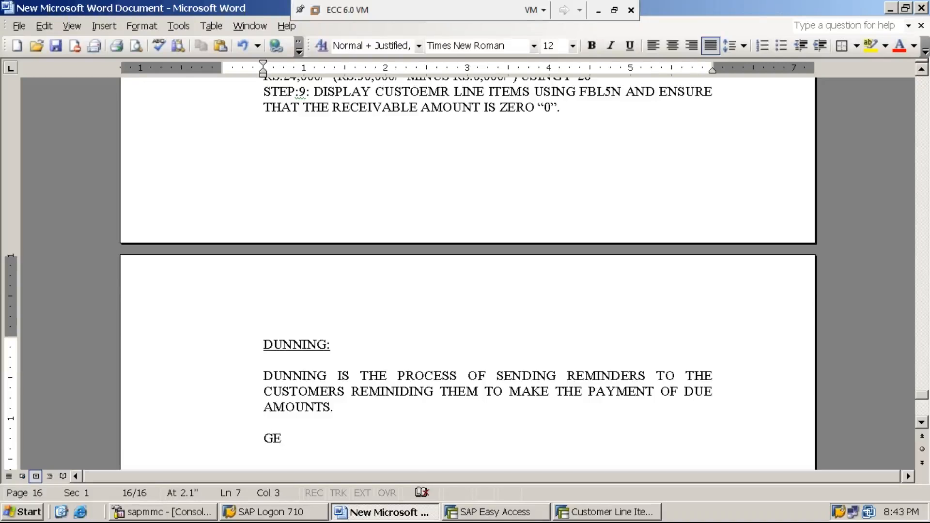
pyautogui.write('NERALLY THERE')
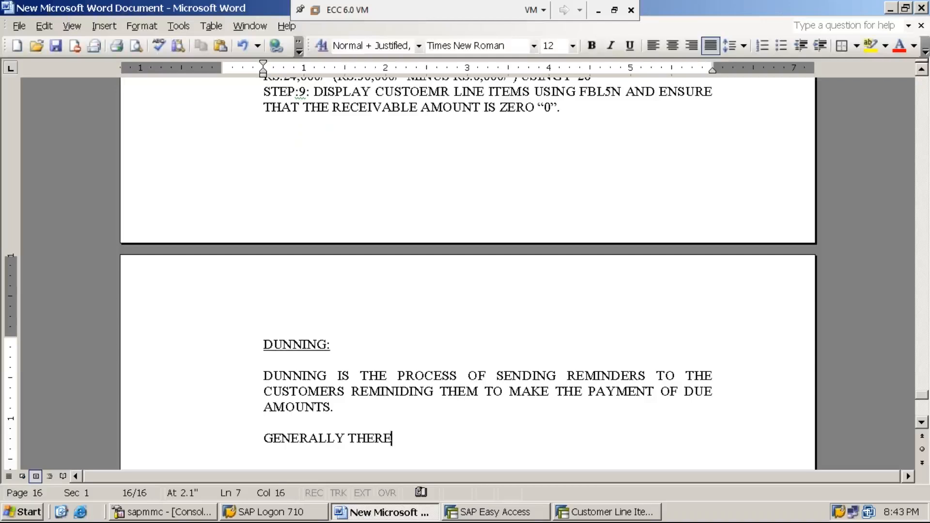
pyautogui.write(' ARE NINE')
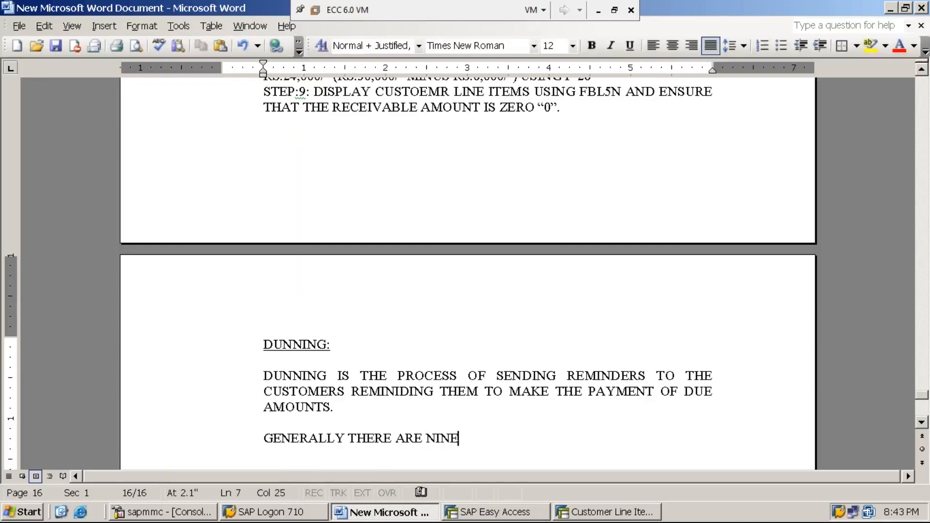
pyautogui.write(' (9) LEV')
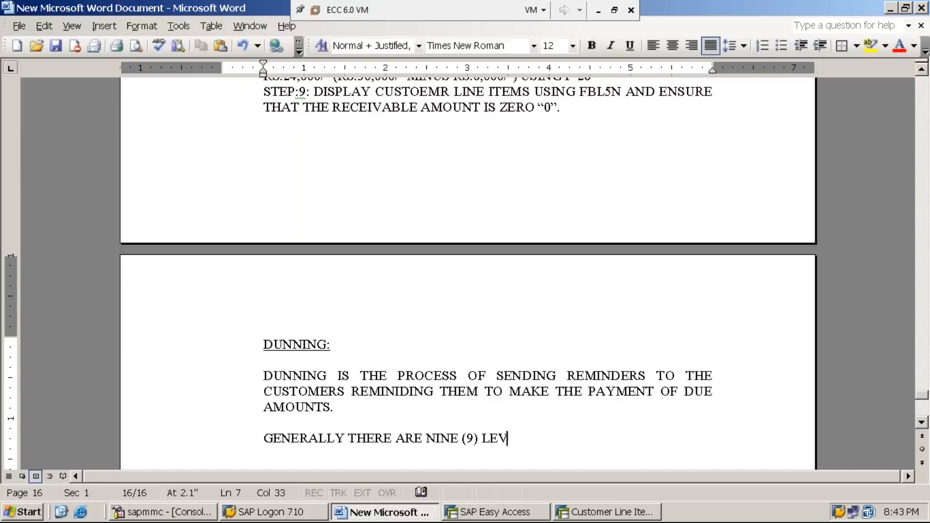
pyautogui.write('ELS OF DUNNING')
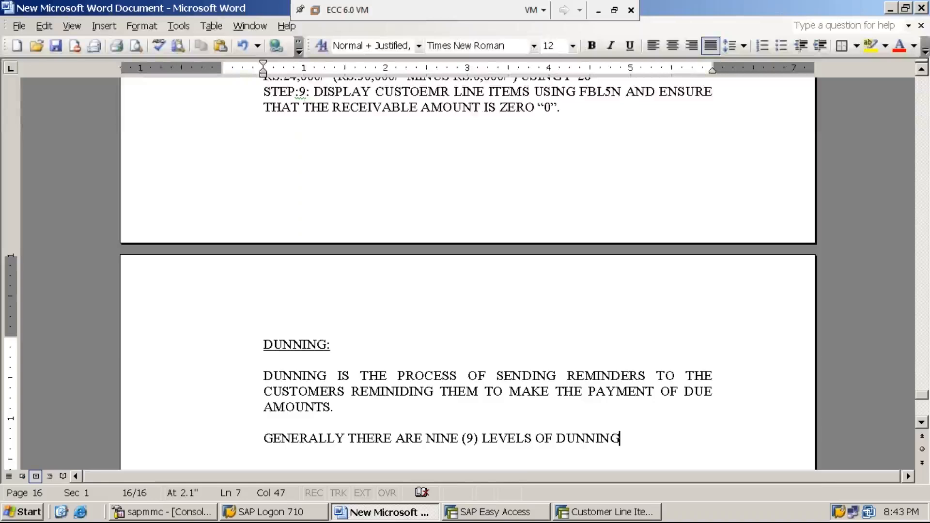
# End the dunning levels sentence with a period and begin the next one: BUT IN REAL TIME MAJORITY OF THE BUSINESS ORGANIZATIONS.
pyautogui.write('. BUT IN REAL')
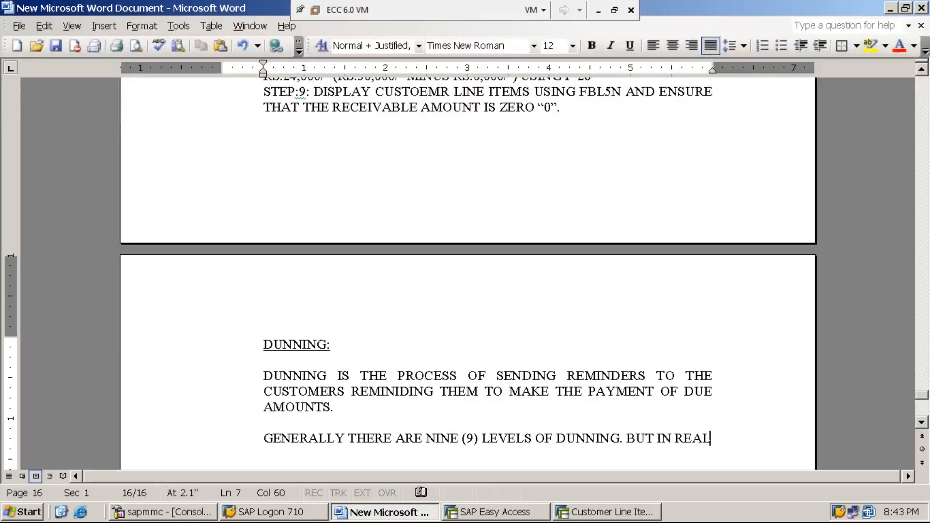
pyautogui.write(' TIME ')
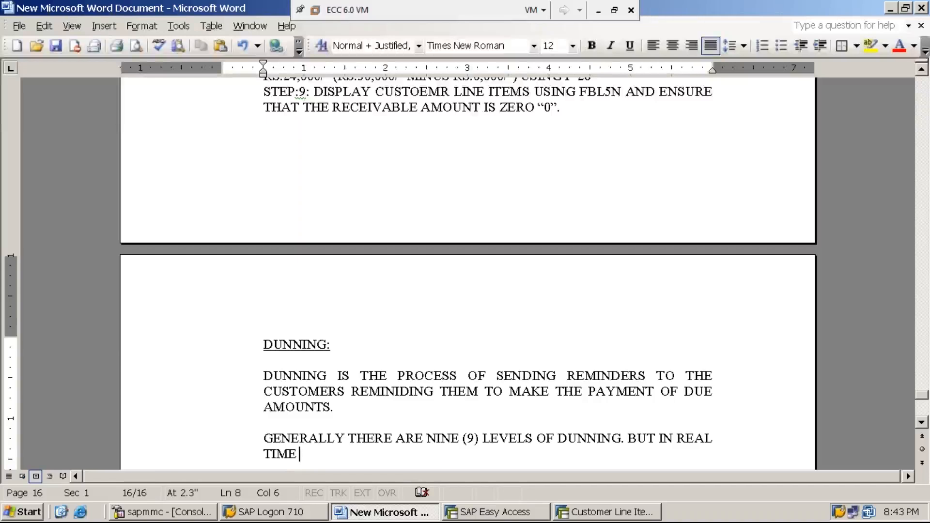
pyautogui.write('MAJO')
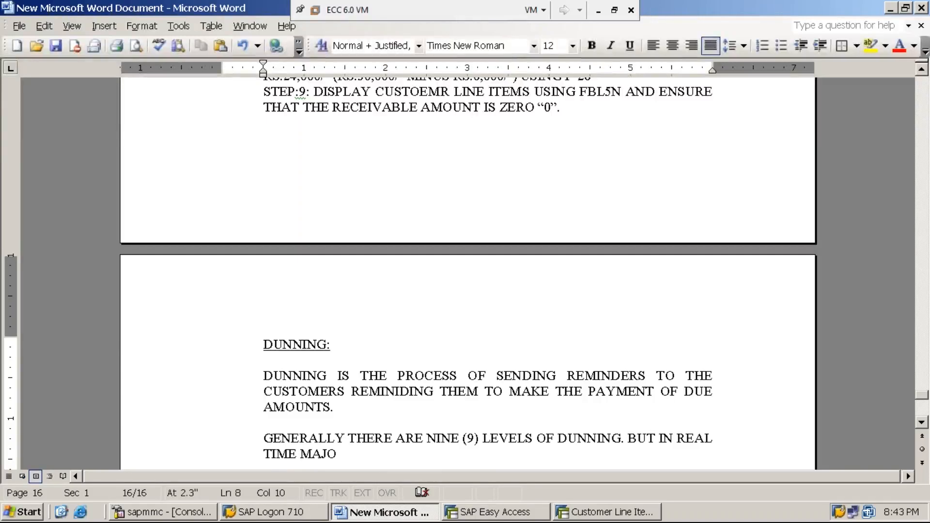
pyautogui.write('RITY OF THE ')
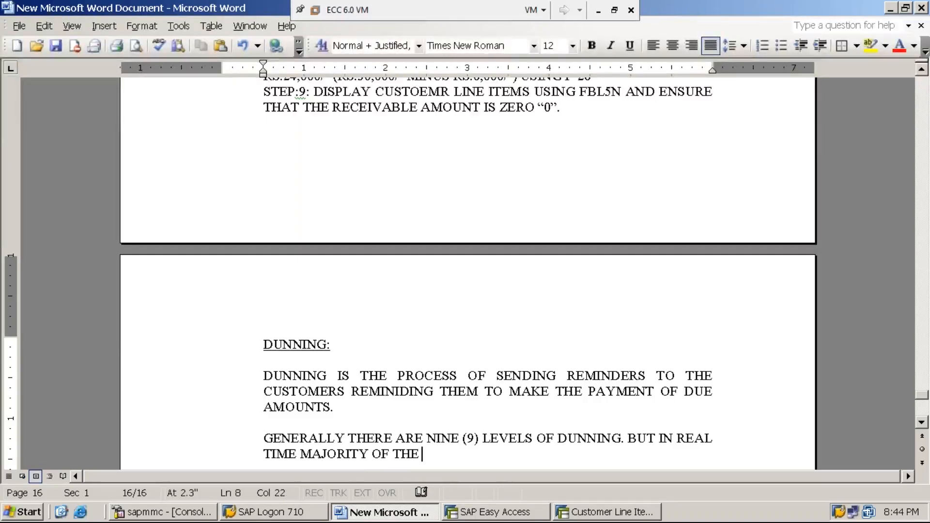
pyautogui.write('BUSINESS OR')
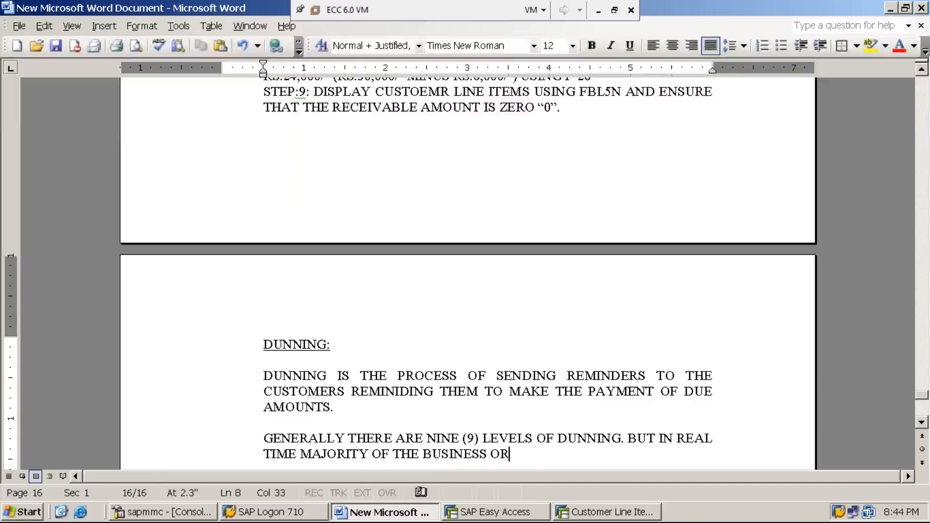
pyautogui.write('GANIZATIONS ')
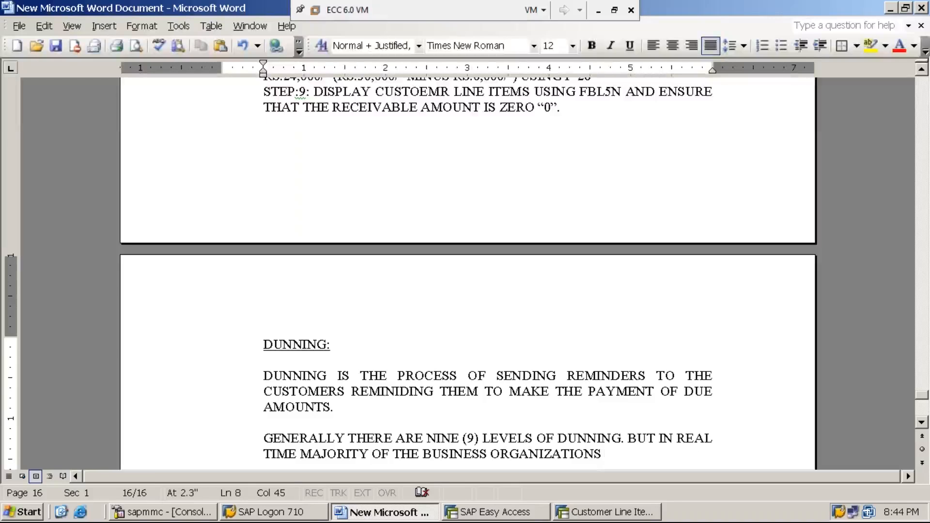
pyautogui.write('ARE FO')
pyautogui.write('LLOWING')
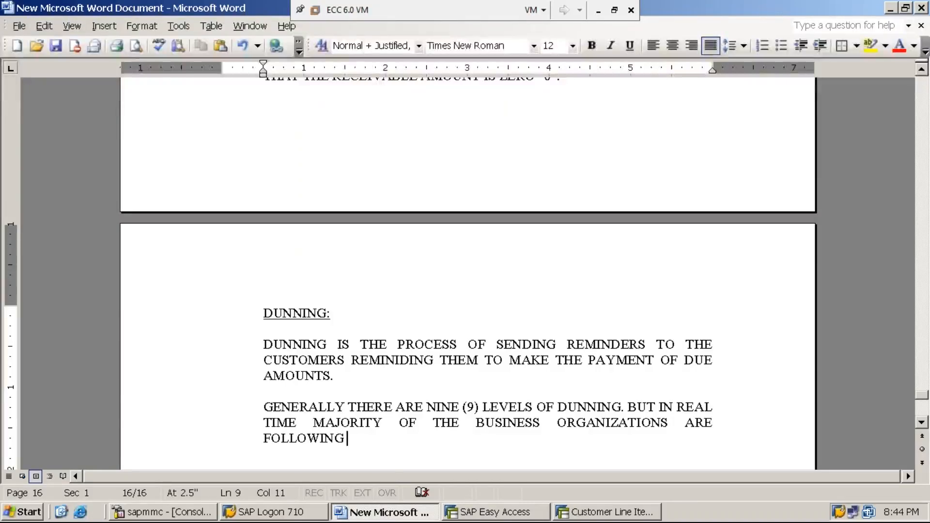
# Continue the sentence about business organizations with ARE FOLLOWING A DUNNING PROCEDURE WITH.
pyautogui.write('A ')
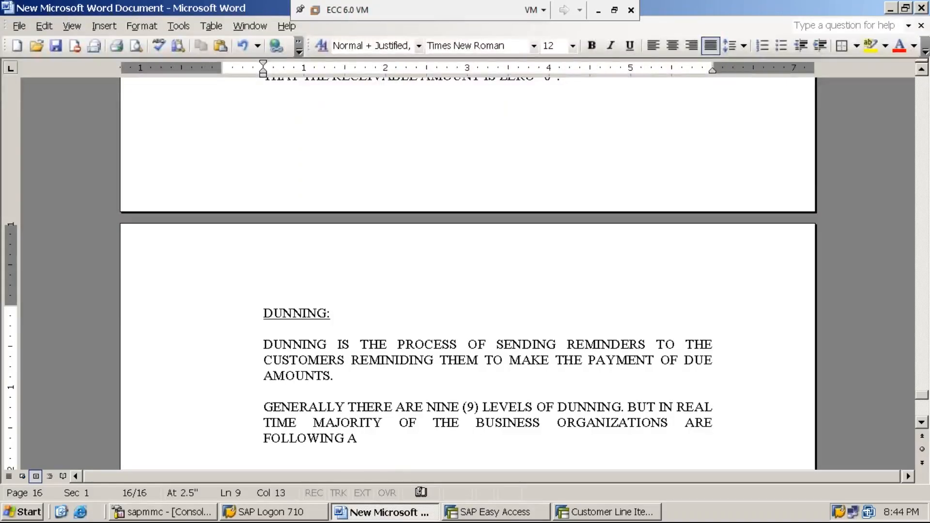
pyautogui.write('DUNNING PRO')
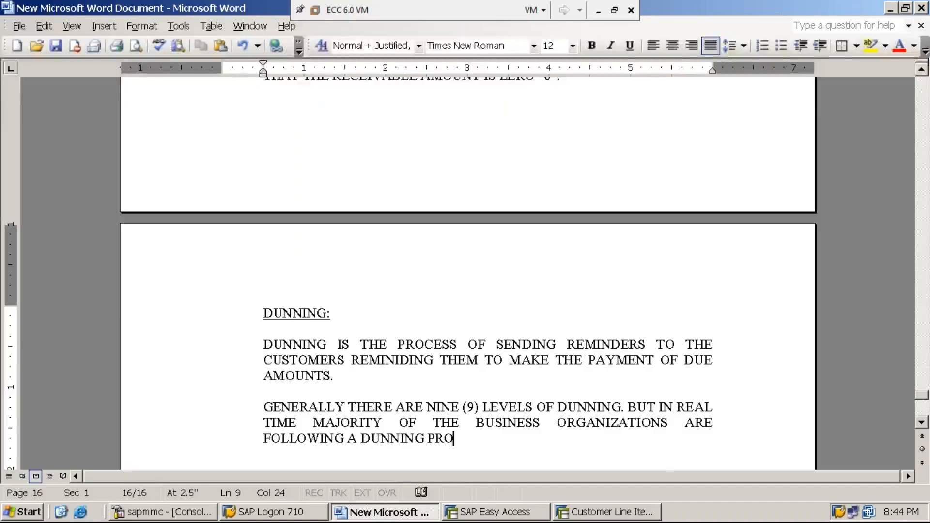
pyautogui.write('CES')
pyautogui.write('RE WITH ')
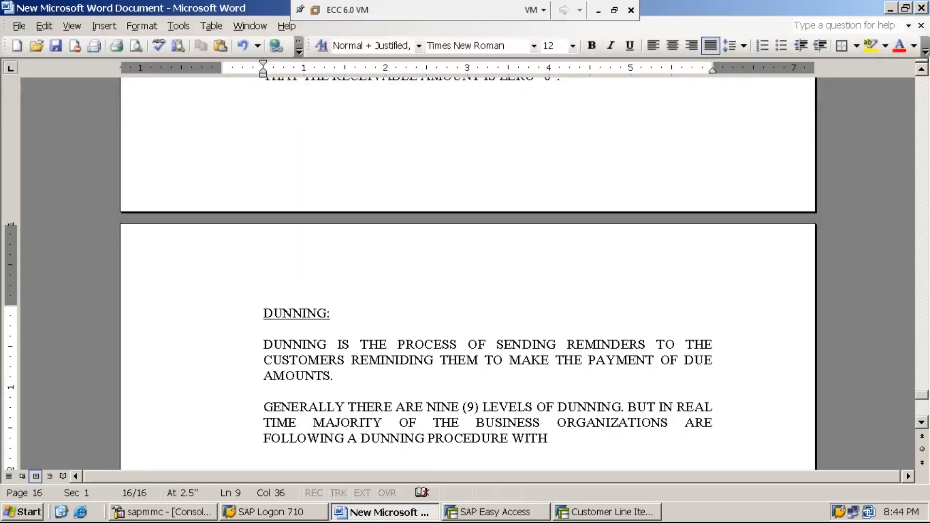
pyautogui.write('FOUR')
# Continue the unfinished dunning procedure sentence with FOUR DUNNING.
pyautogui.press('BackSpace')
pyautogui.write('UR ')
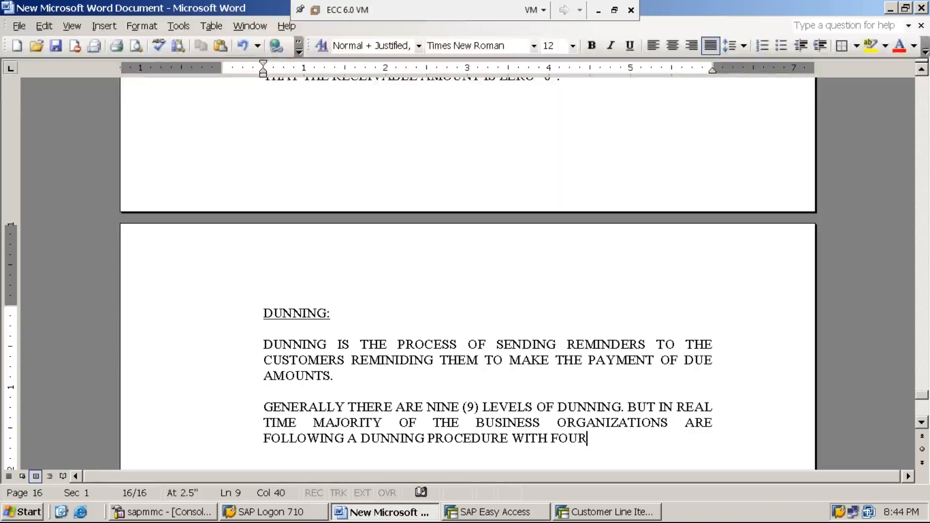
pyautogui.write('DUNNNIN')
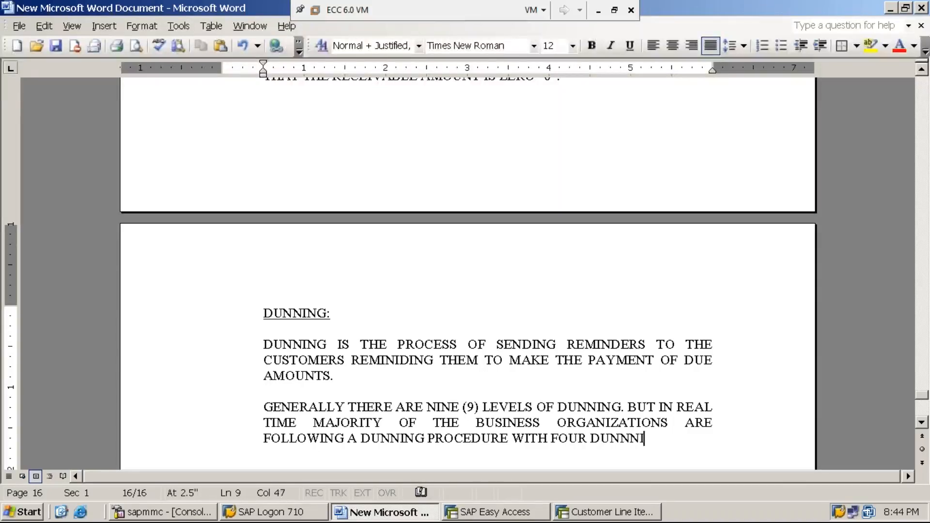
pyautogui.press('BackSpace')
pyautogui.press('BackSpace')
pyautogui.press('BackSpace')
pyautogui.press('BackSpace')
pyautogui.write('NING')
# Insert (4) between FOUR and DUNNING, and finish the sentence with LEVELS ONLY.
pyautogui.press('Left')
pyautogui.press('Left')
pyautogui.press('Left')
pyautogui.press('Left')
pyautogui.press('Left')
pyautogui.press('Left')
pyautogui.press('Left')
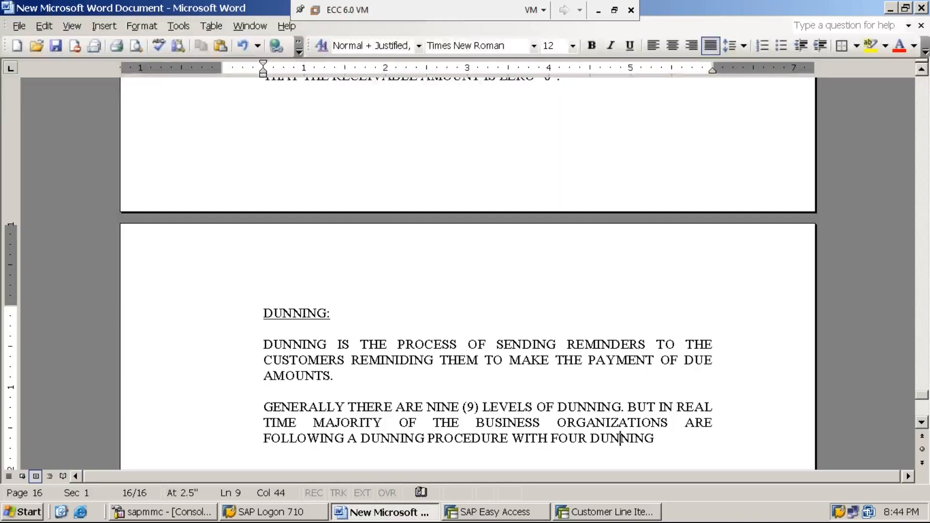
pyautogui.write('(4')
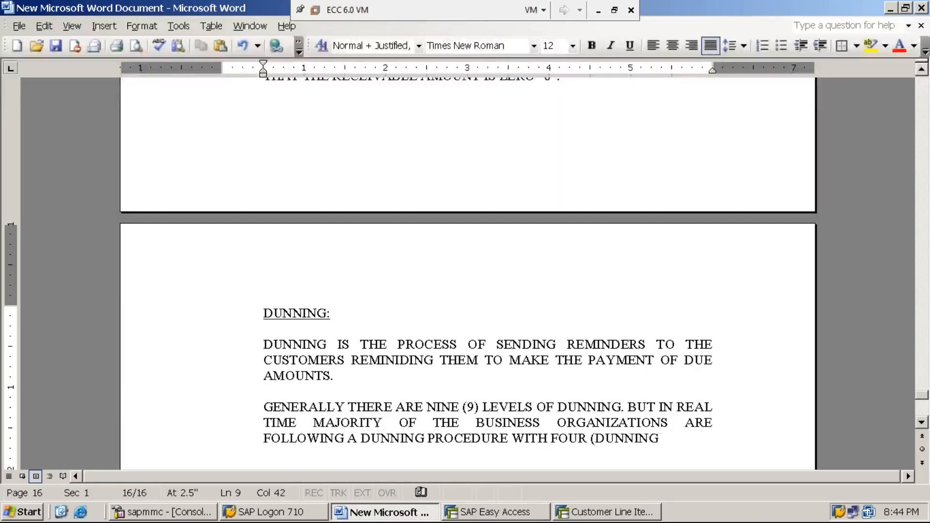
pyautogui.write(')')
pyautogui.press('End')
pyautogui.write('LE')
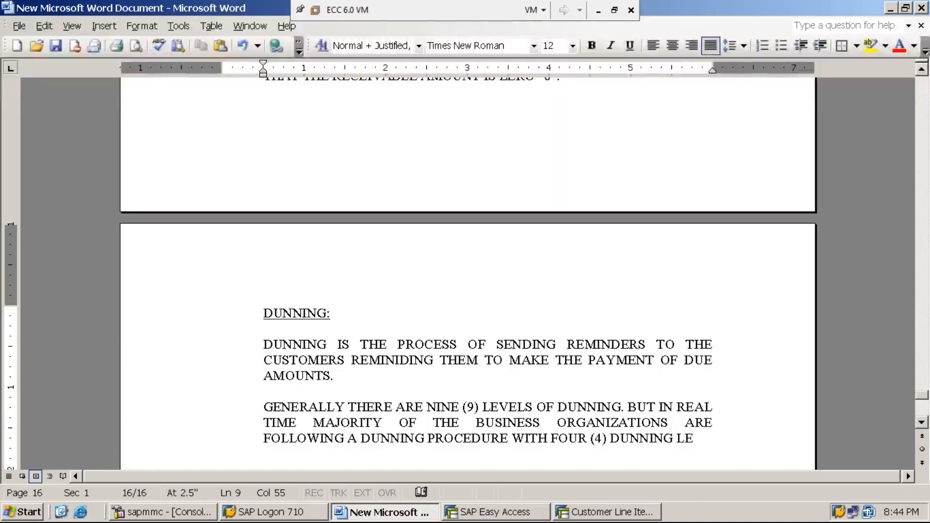
pyautogui.write('VELS')
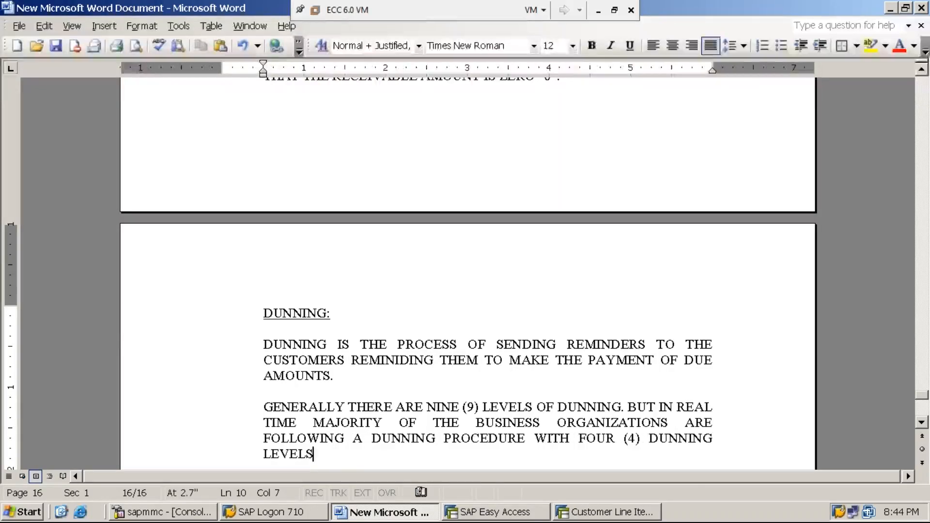
pyautogui.write(' ONLY.')
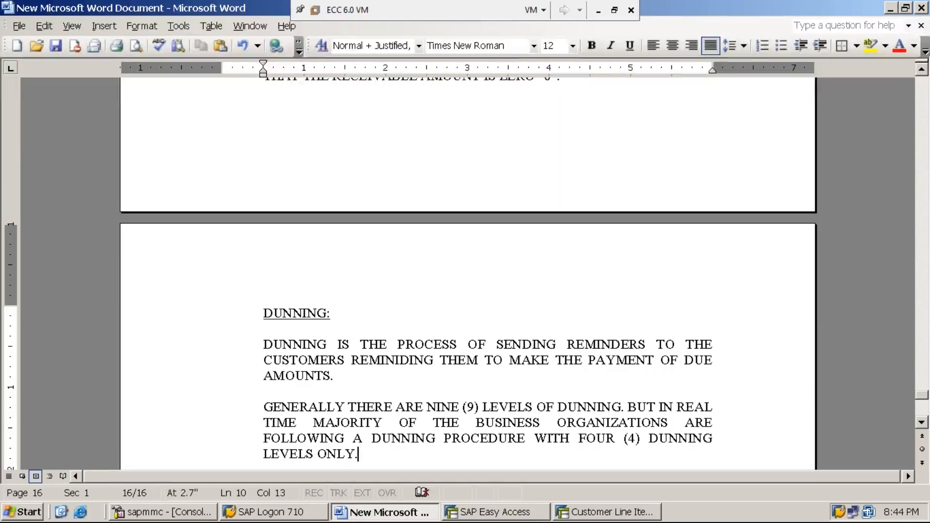
# Add a new paragraph after a blank line reading DUNNING LEVEL INDICATES THE INTENSITY OF THE REMINDER.
pyautogui.press('Return')
pyautogui.press('Return')
pyautogui.write('DUNNING LEVEL IN')
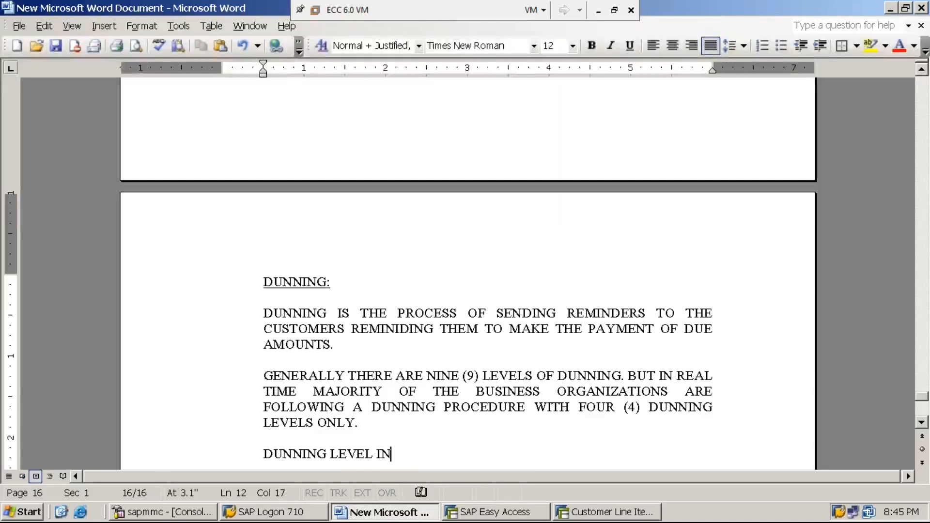
pyautogui.write('DICATES ')
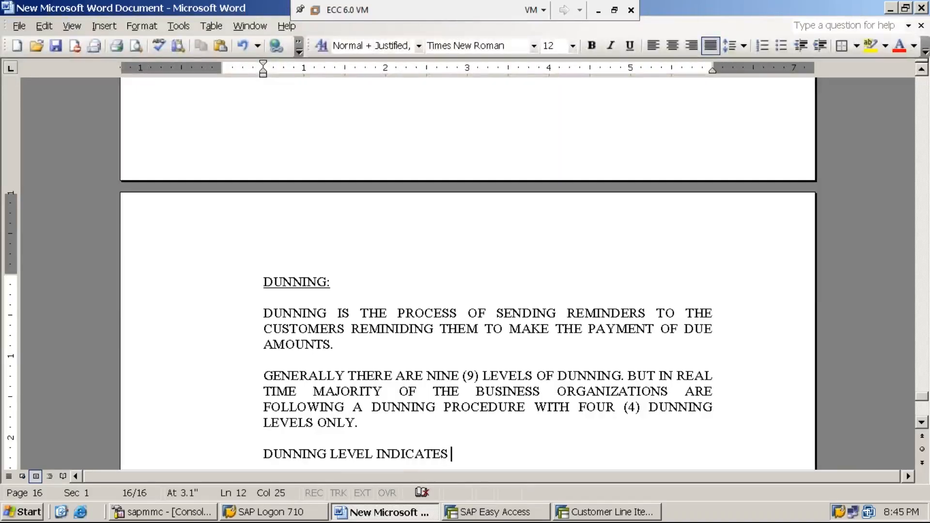
pyautogui.write('THE INTENSITY OF THE REMINDER')
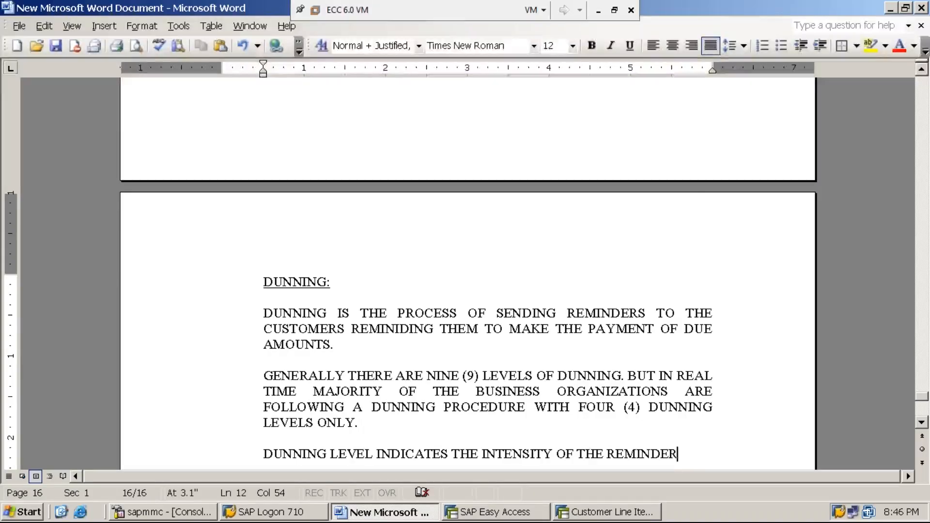
# Start another paragraph after a blank line with STEP:1: DEFINE DUNNING PROCEDURE.
pyautogui.press('Return')
pyautogui.press('Return')
pyautogui.write('S')
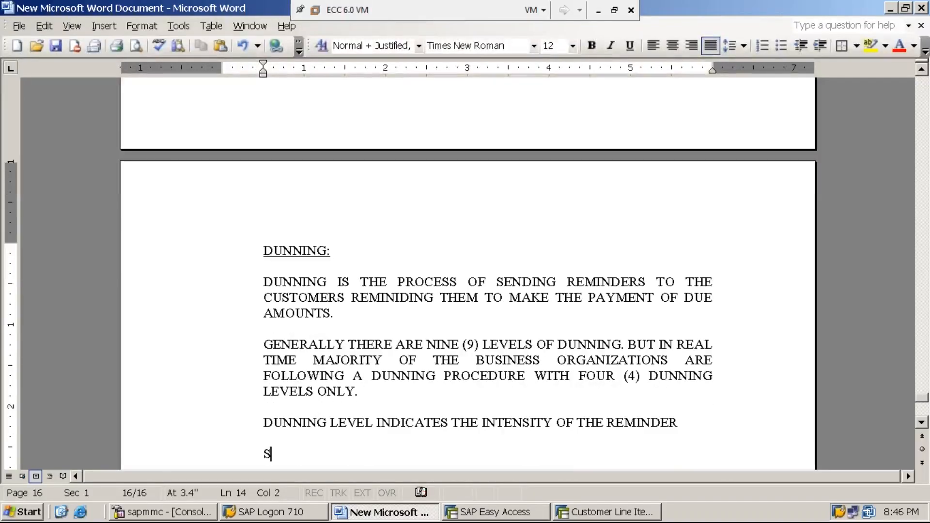
pyautogui.write('TEP:1: ')
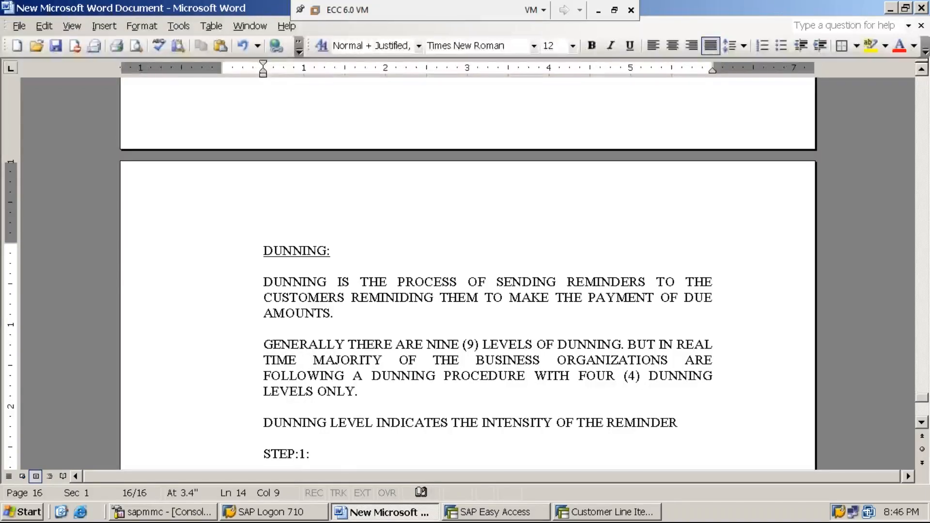
pyautogui.write('DEFINE DUNNING PROCEDURE')
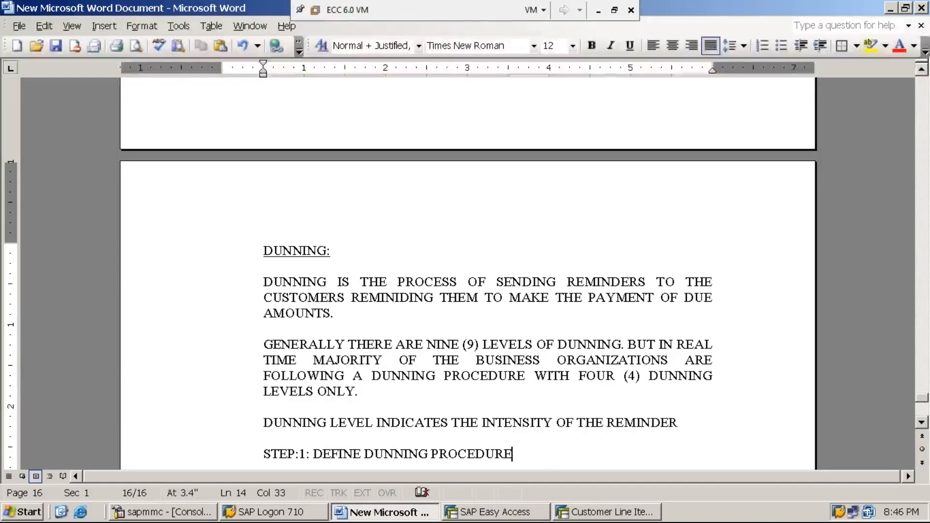
pyautogui.write(' USING')
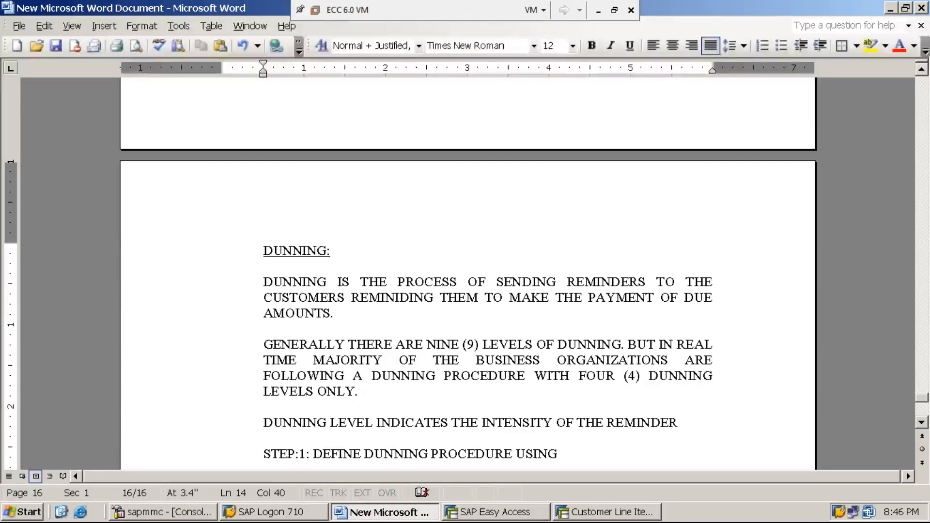
pyautogui.press('BackSpace')
pyautogui.press('BackSpace')
pyautogui.press('BackSpace')
pyautogui.press('BackSpace')
pyautogui.press('BackSpace')
pyautogui.press('BackSpace')
pyautogui.press('BackSpace')
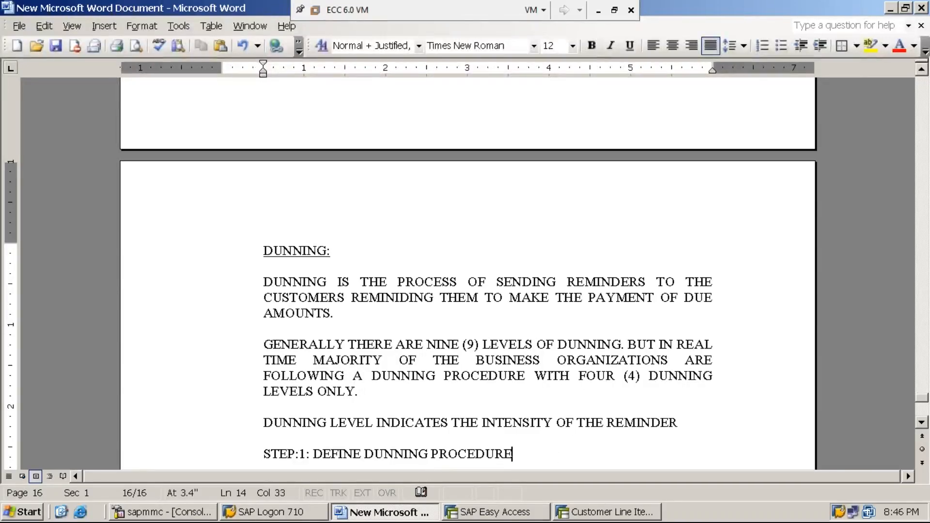
# Extend the STEP:1 line with / SETTINGS REQUIRED FOR ENABLING DUNNING USING FBMP.
pyautogui.write('/ ')
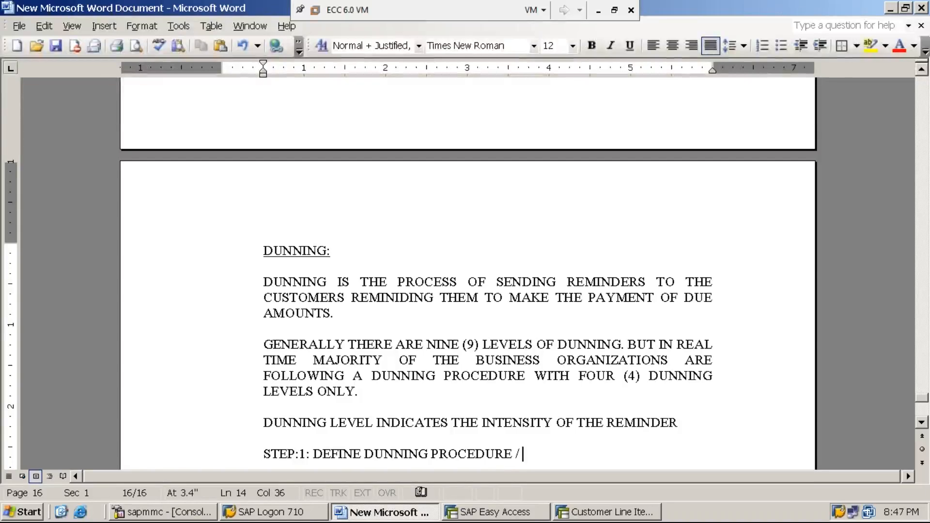
pyautogui.write('SETTINGS ')
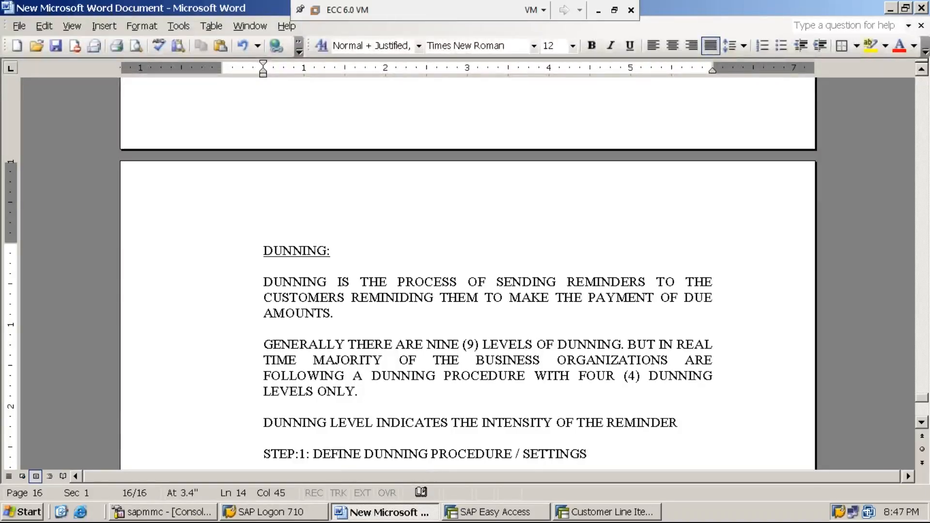
pyautogui.write('REQUIR')
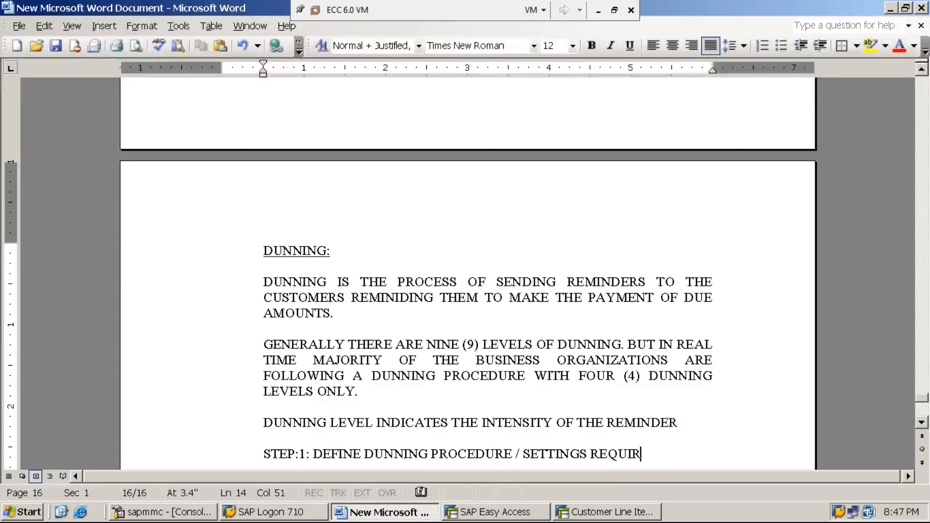
pyautogui.write('ED FOR ')
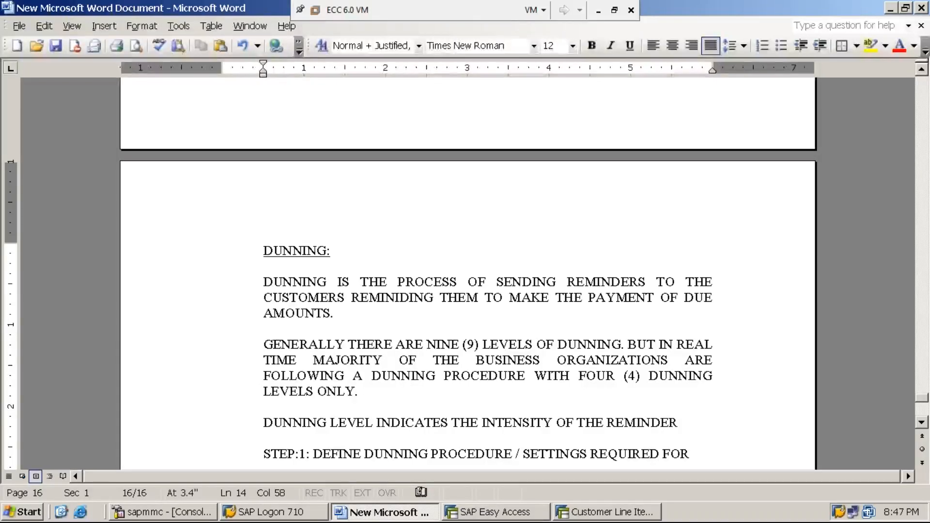
pyautogui.write('ENABLING DUNNING')
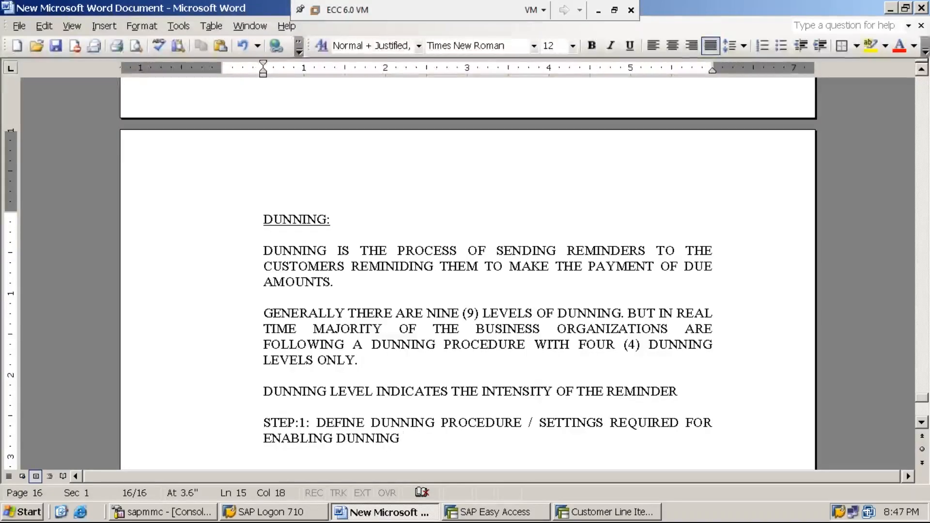
pyautogui.write('USING ')
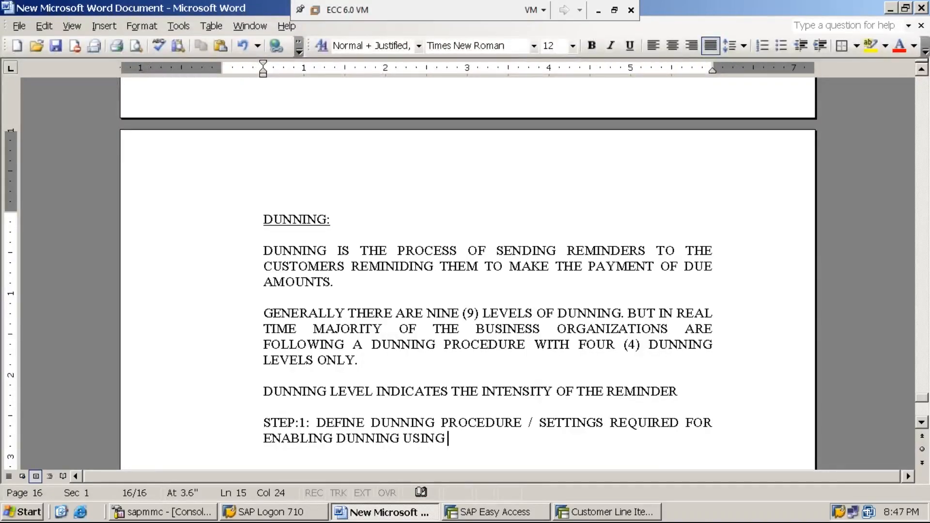
pyautogui.write('FBMP')
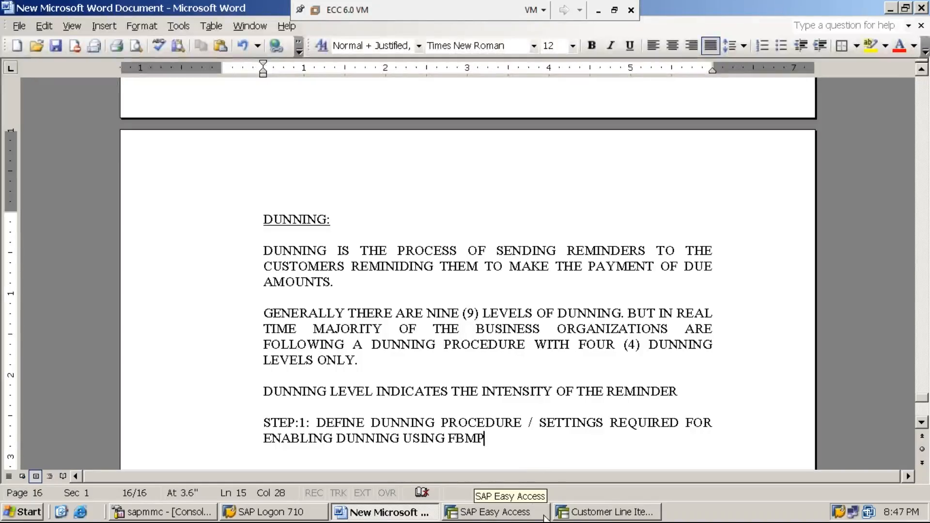
# Switch to SAP, close the Customer Line Item Display session and bring up the SAP Easy Access session.
pyautogui.click(605, 516)
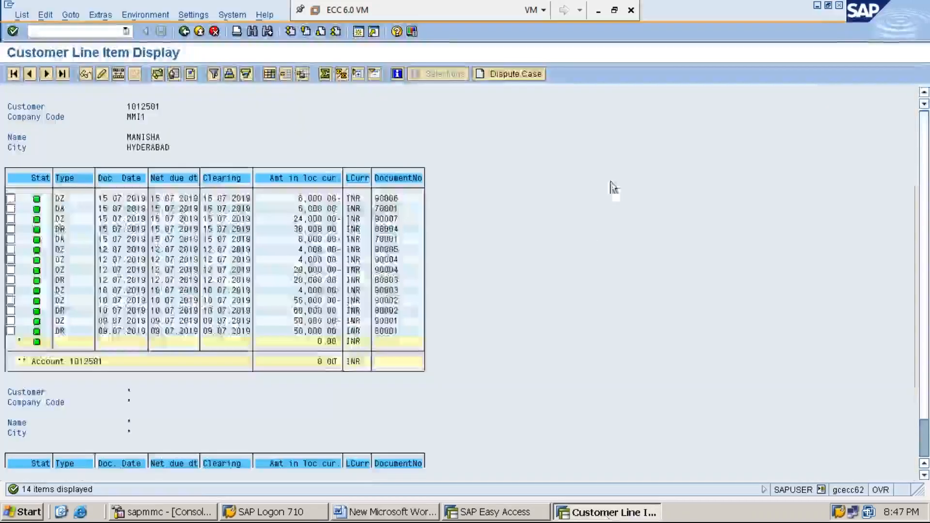
pyautogui.click(839, 7)
pyautogui.click(504, 514)
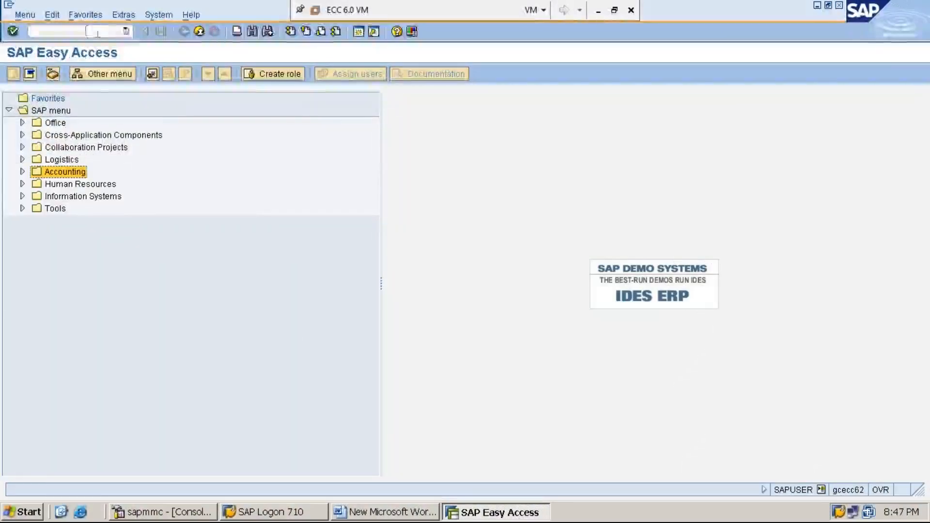
# Run transaction SPRO and open the SAP Reference IMG.
pyautogui.write('SPRO')
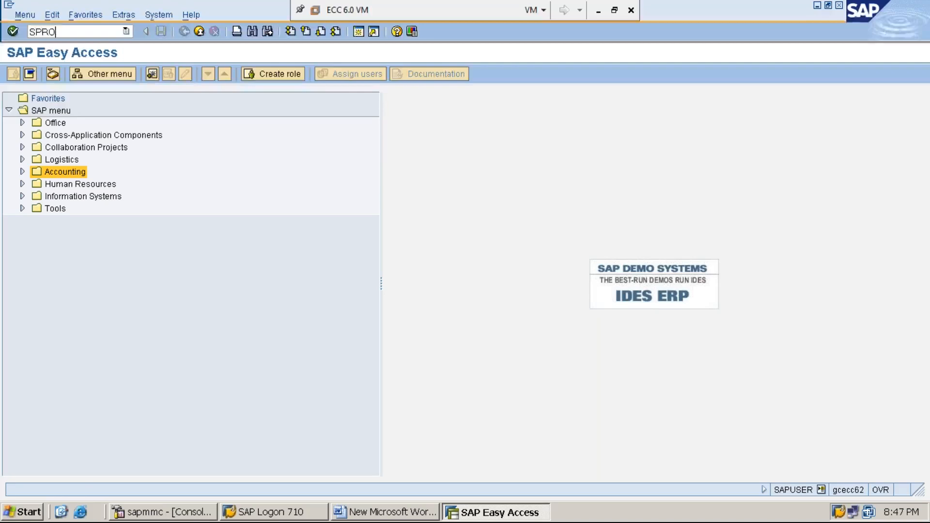
pyautogui.press('Return')
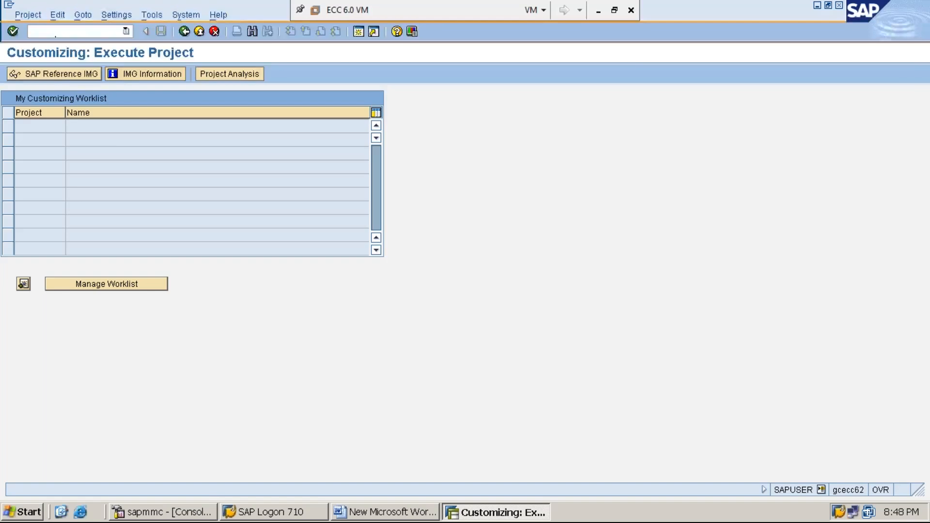
pyautogui.press('F5')
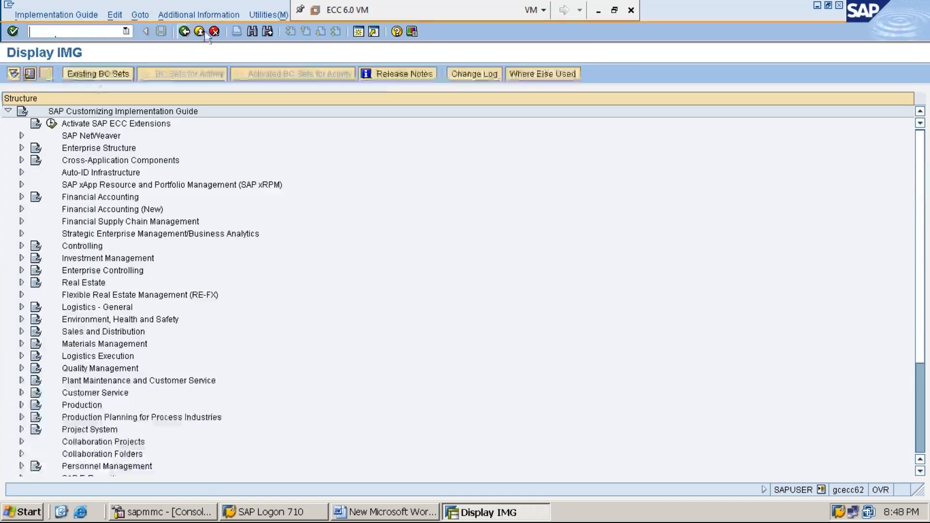
# Show the IMG Activity key as additional information in the implementation guide structure.
pyautogui.click(219, 16)
pyautogui.press('Down')
pyautogui.press('Right')
pyautogui.press('Down')
pyautogui.press('Right')
pyautogui.press('Down')
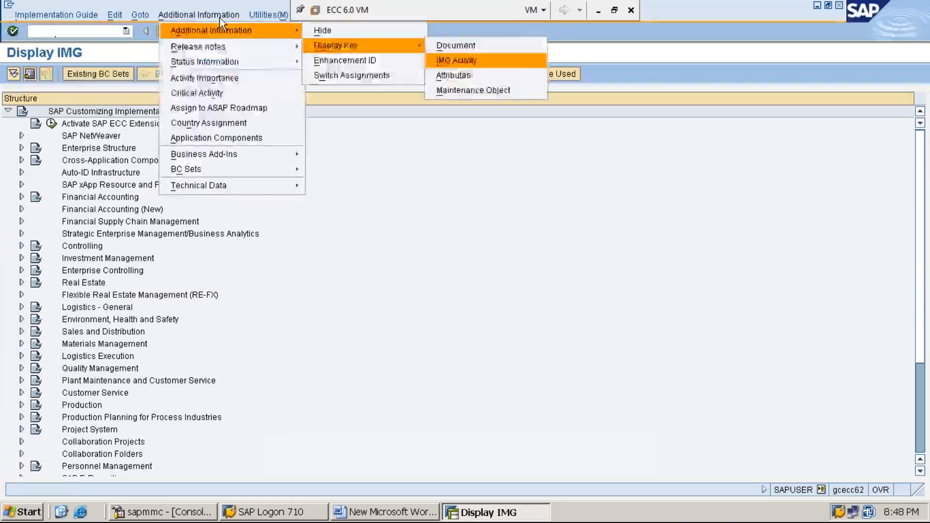
pyautogui.press('Return')
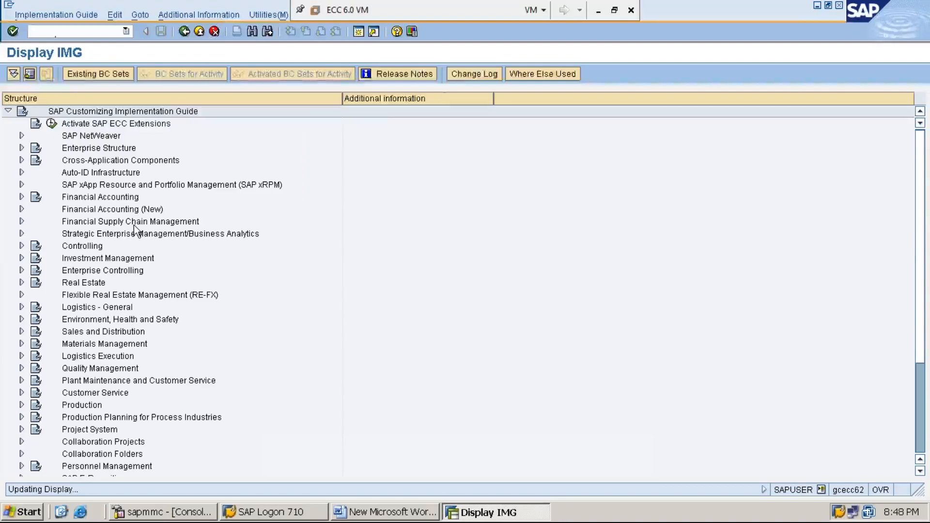
# Expand Financial Accounting and its Accounts Receivable and Accounts Payable node in the implementation guide.
pyautogui.doubleClick(129, 197)
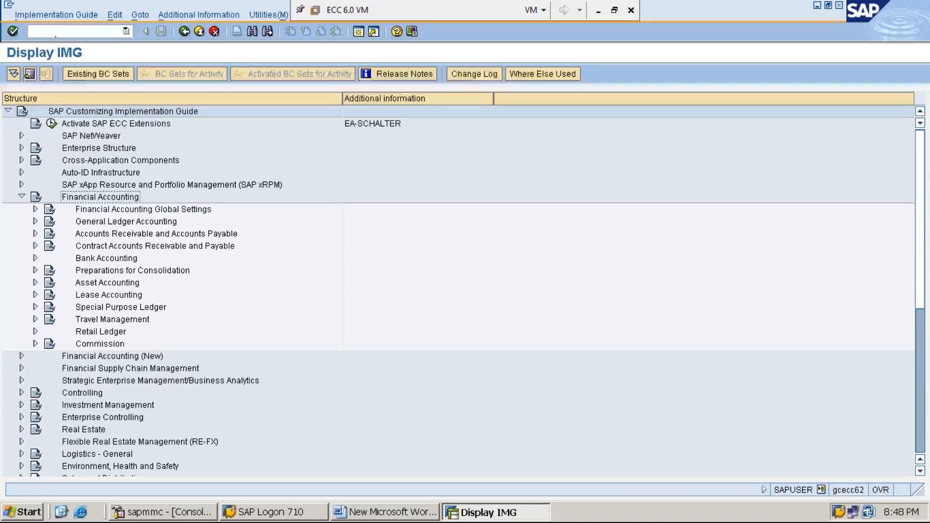
pyautogui.press('Down')
pyautogui.press('Down')
pyautogui.press('Down')
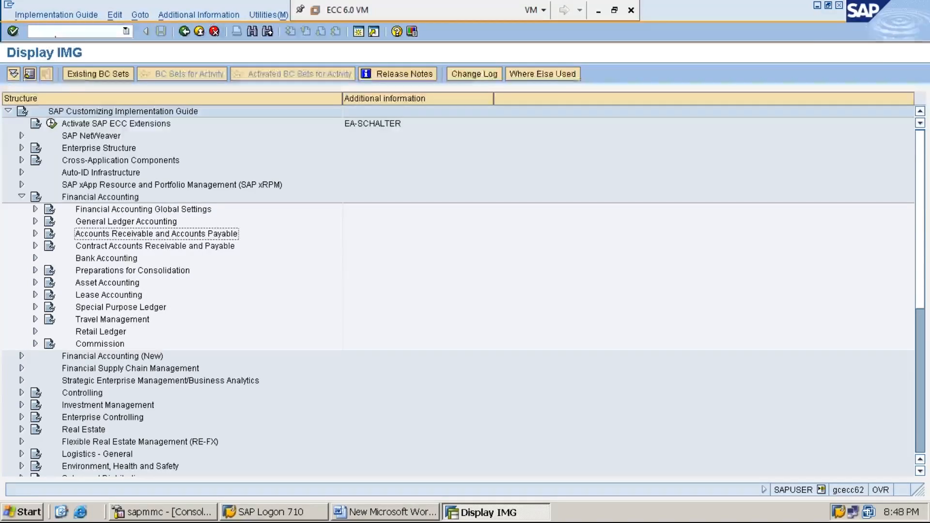
pyautogui.press('Left')
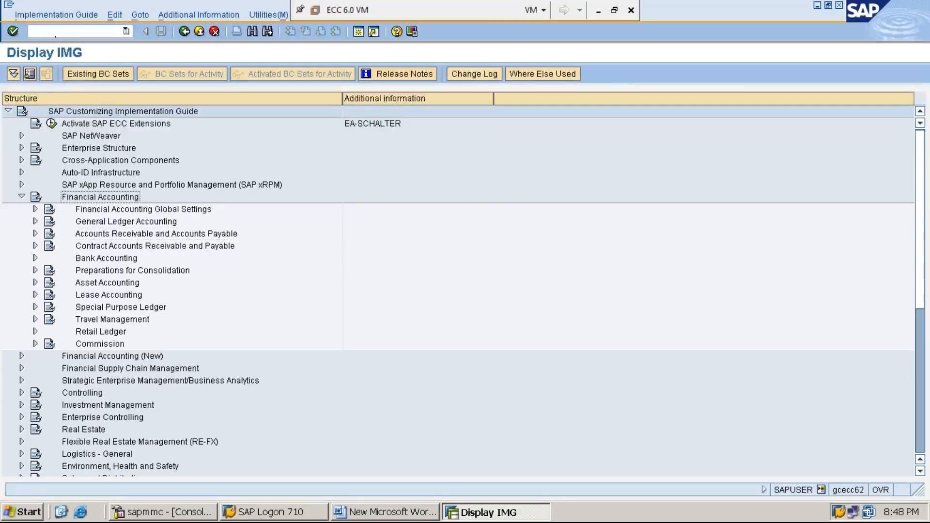
pyautogui.press('Down')
pyautogui.press('Down')
pyautogui.press('Down')
pyautogui.press('Right')
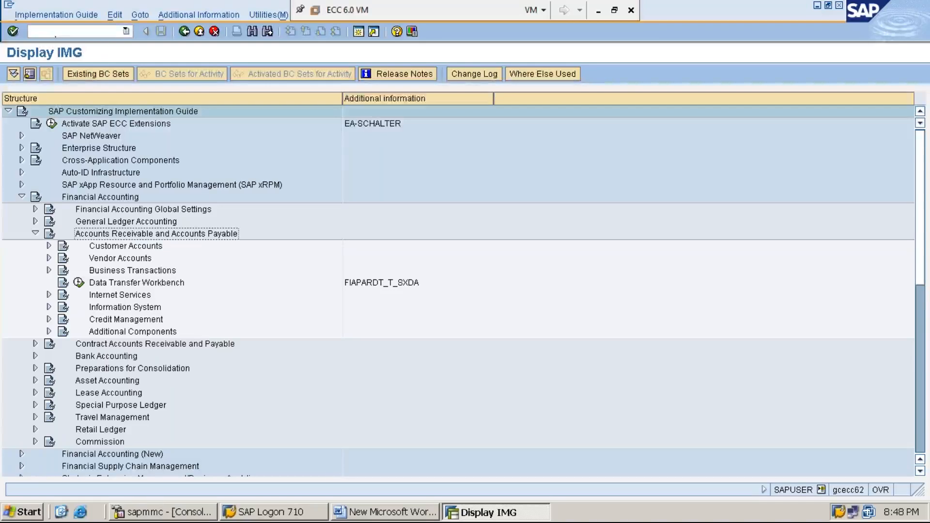
# Expand the Business Transactions node under Accounts Receivable and Accounts Payable.
pyautogui.press('Down')
pyautogui.press('Down')
pyautogui.press('Down')
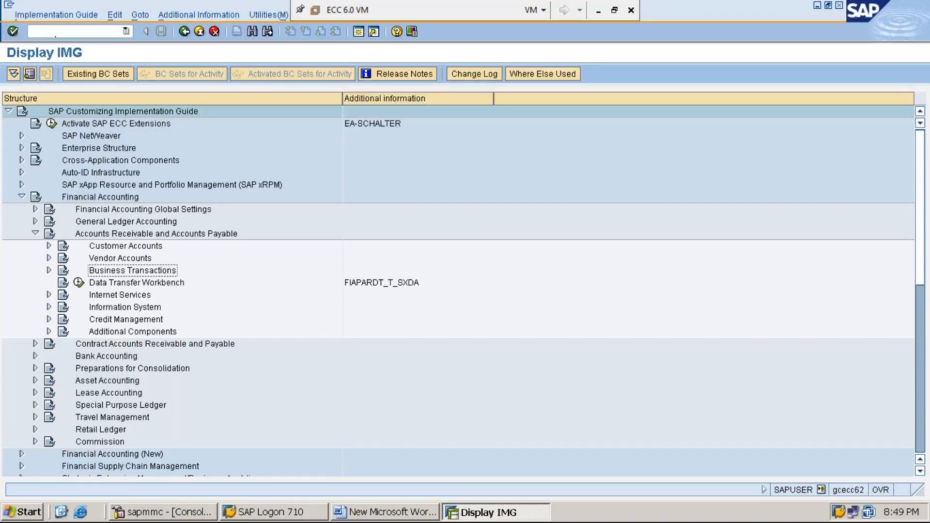
pyautogui.press('Right')
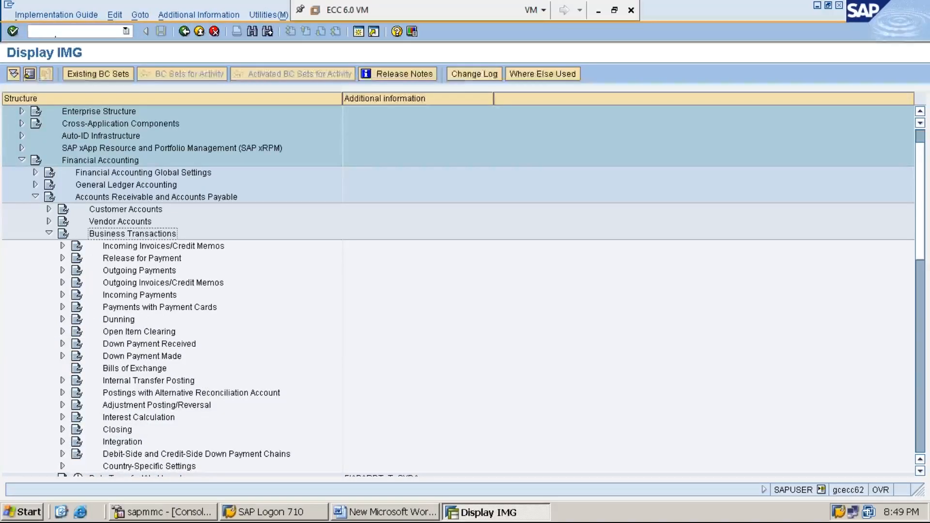
# Expand the Dunning node under Business Transactions in the implementation guide.
pyautogui.press('Down')
pyautogui.press('Down')
pyautogui.press('Down')
pyautogui.press('Down')
pyautogui.press('Down')
pyautogui.press('Down')
pyautogui.press('Down')
pyautogui.press('Left')
pyautogui.press('Down')
pyautogui.press('Down')
pyautogui.press('Down')
pyautogui.press('Down')
pyautogui.press('Down')
pyautogui.press('Down')
pyautogui.press('Down')
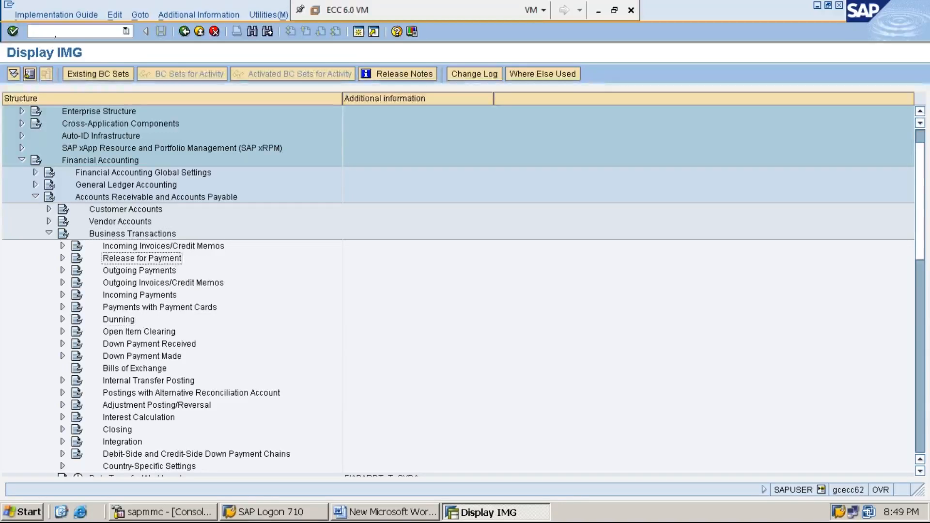
pyautogui.press('Right')
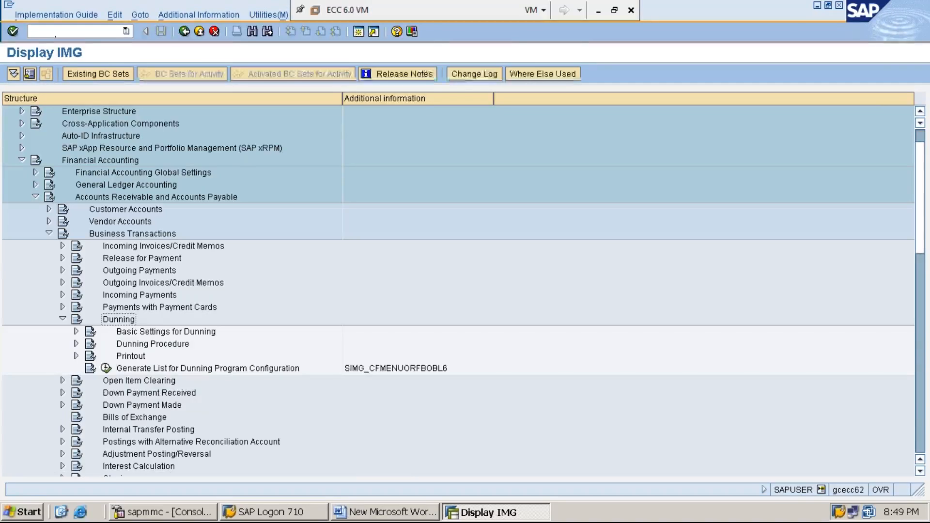
# Expand the Dunning Procedure node within Dunning.
pyautogui.press('Down')
pyautogui.press('Down')
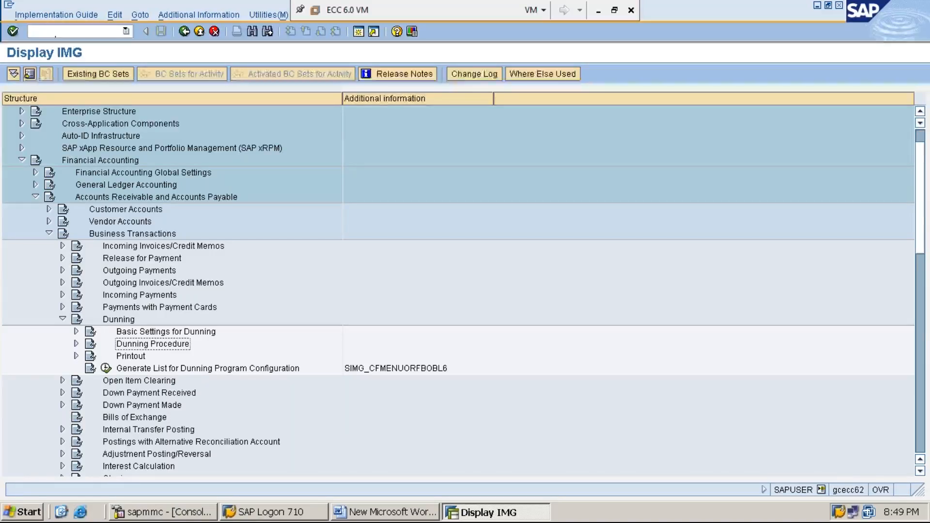
pyautogui.press('Right')
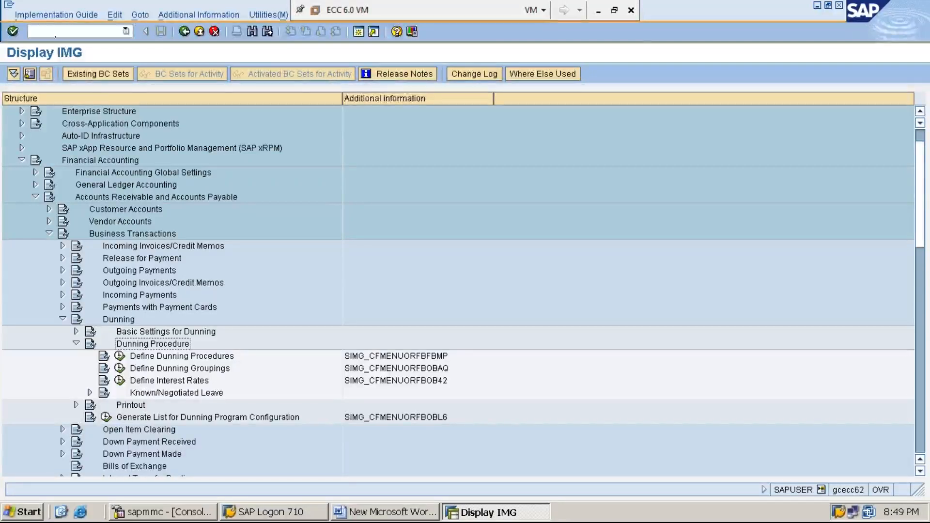
# Examine the Define Dunning Procedures activity and its IMG activity key in the additional information.
pyautogui.press('Down')
pyautogui.press('Left')
pyautogui.press('Left')
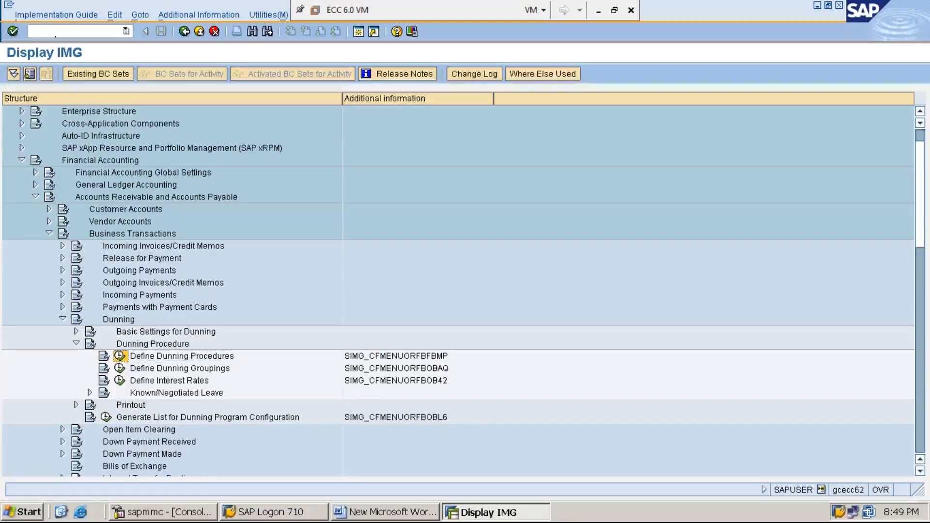
pyautogui.press('Right')
pyautogui.press('Right')
pyautogui.press('Right')
pyautogui.press('Left')
pyautogui.press('Left')
pyautogui.press('Left')
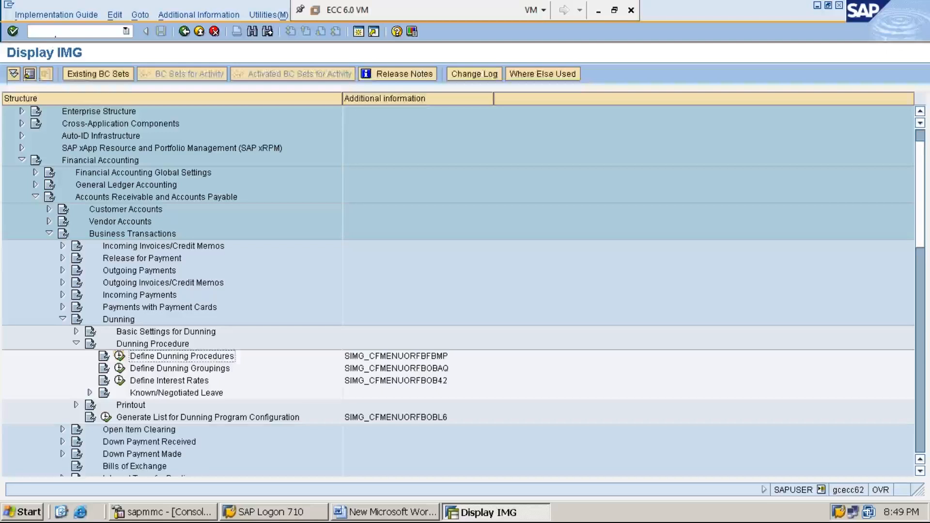
pyautogui.press('Right')
pyautogui.press('Right')
pyautogui.press('Right')
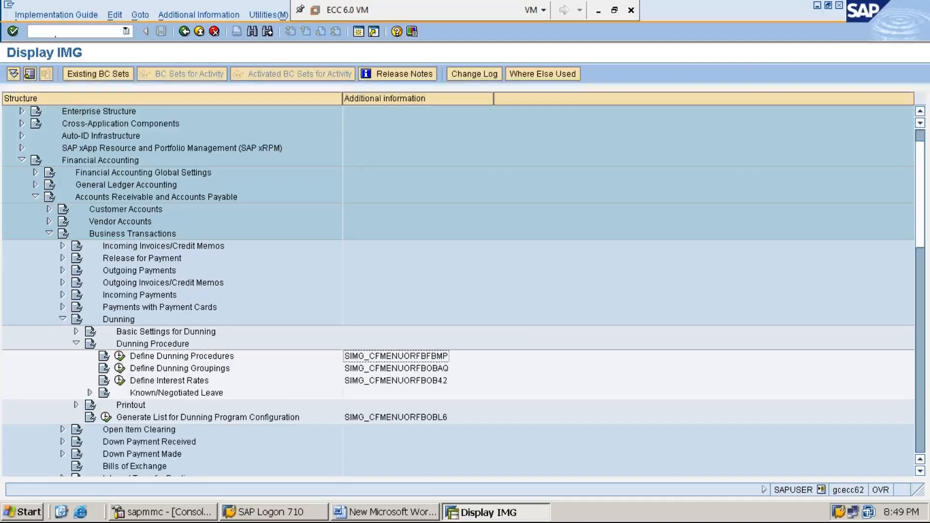
pyautogui.press('Left')
pyautogui.press('Left')
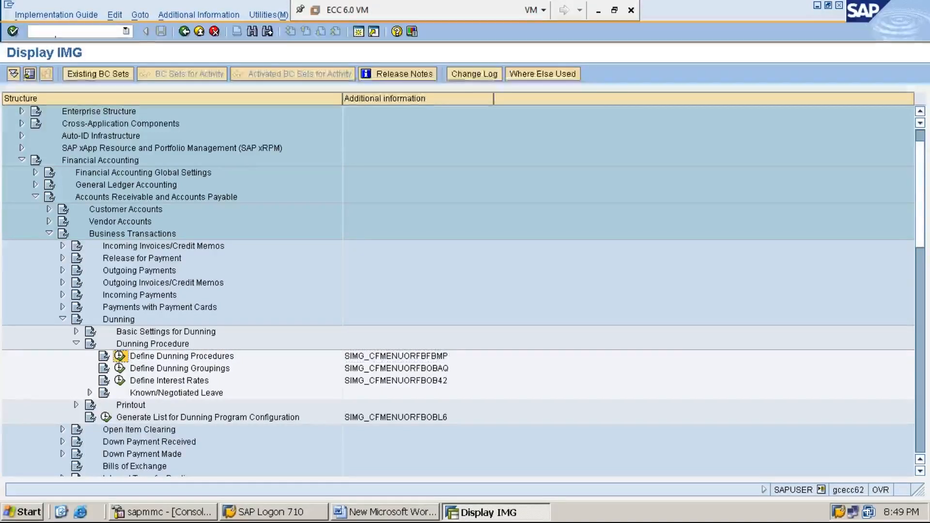
pyautogui.press('Right')
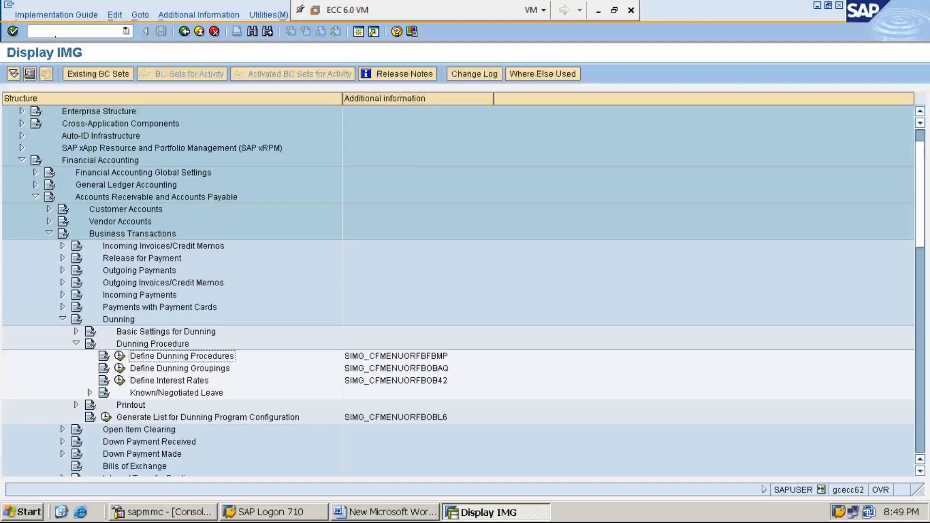
pyautogui.press('Right')
pyautogui.press('Left')
pyautogui.press('Left')
pyautogui.press('Left')
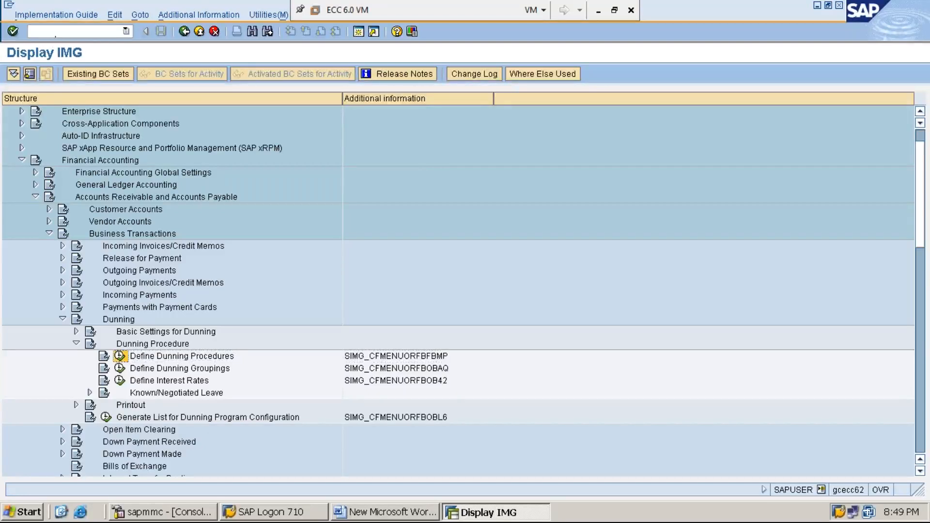
pyautogui.press('Right')
pyautogui.press('Right')
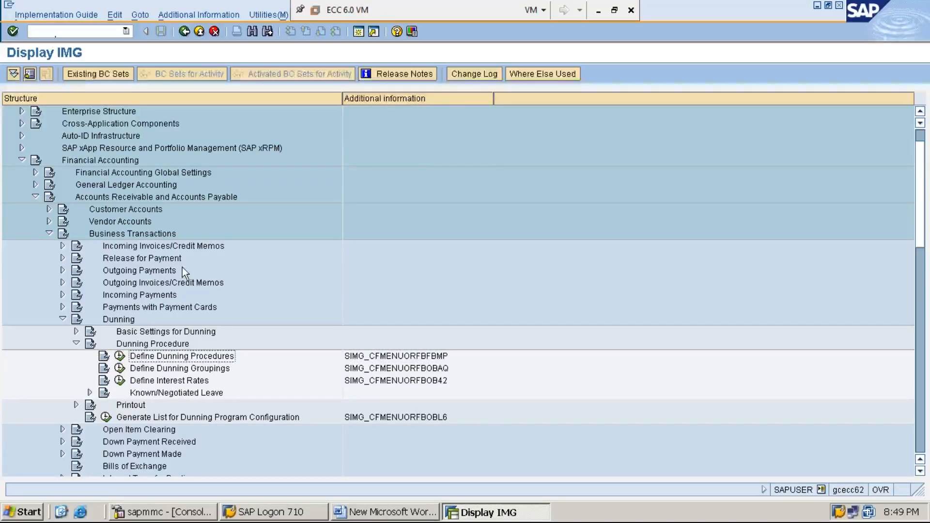
pyautogui.press('Right')
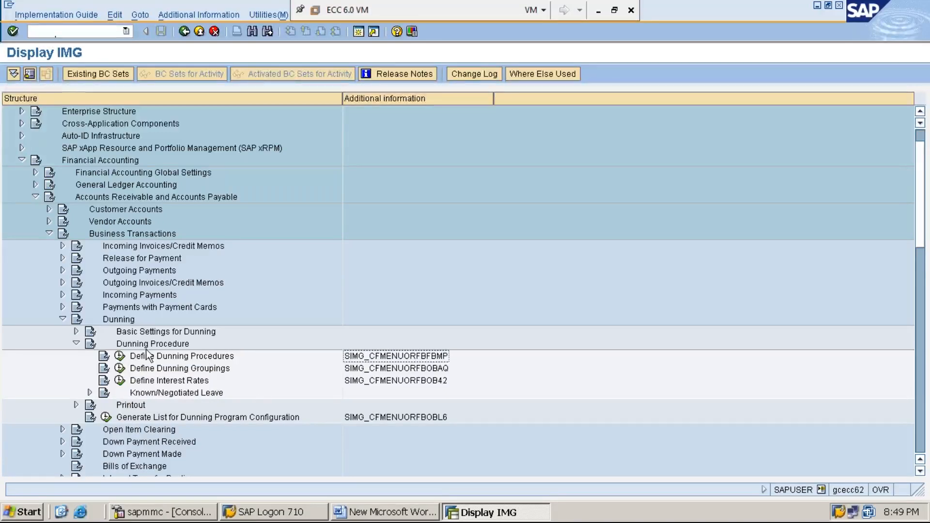
# Execute Define Dunning Procedures and start a new procedure MMI1 named "DUNNING PROCEDURE FOR MMI1".
pyautogui.click(120, 357)
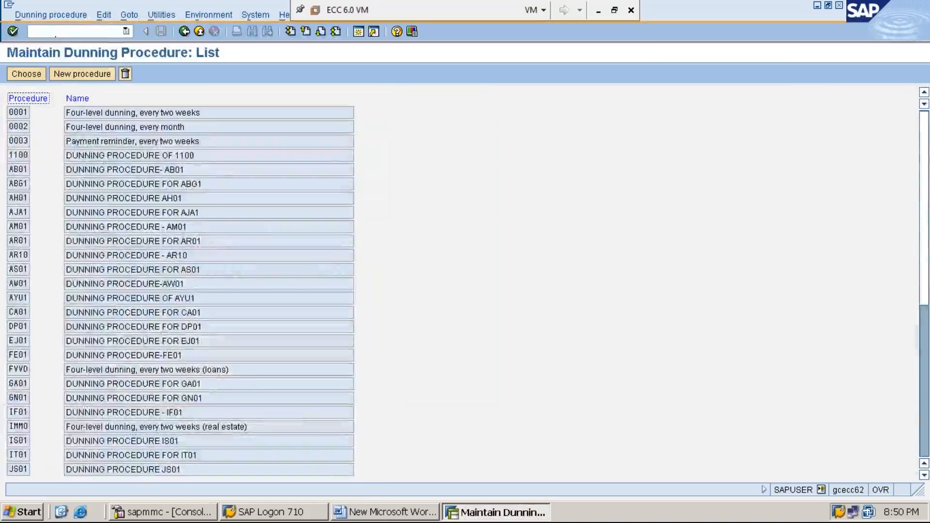
pyautogui.click(93, 76)
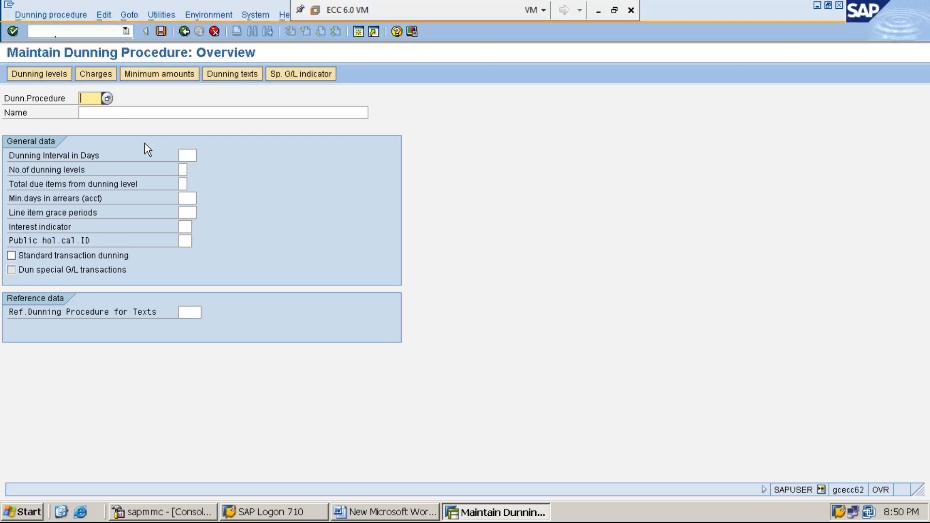
pyautogui.write('MMI1')
pyautogui.click(149, 111)
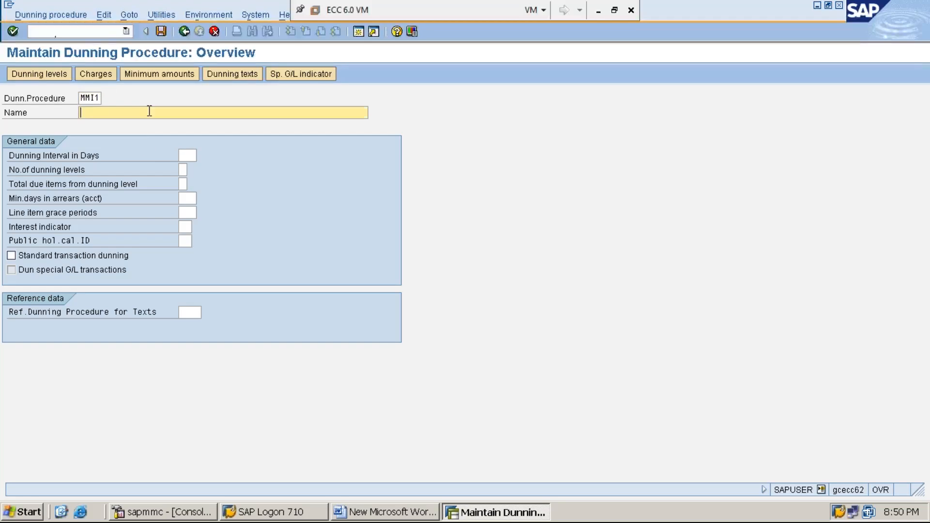
pyautogui.write('DUNNING PROCE')
pyautogui.write('DURE ')
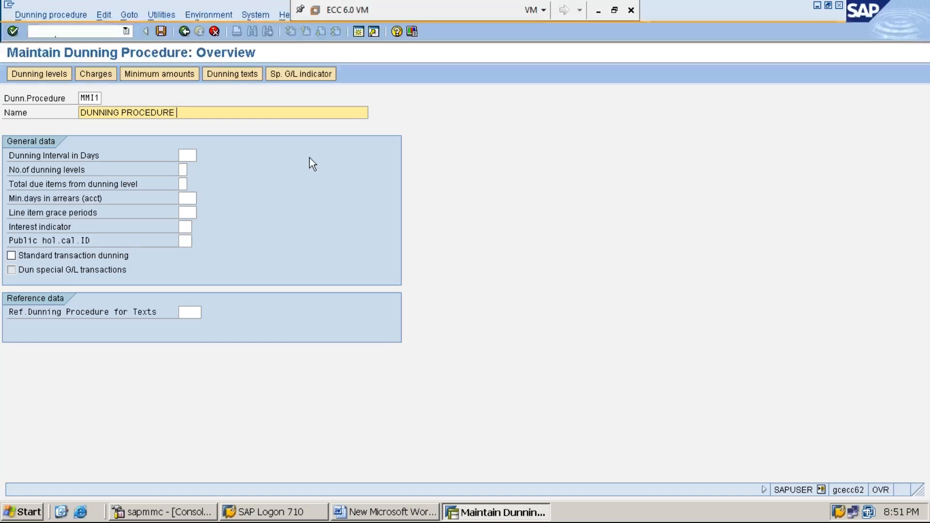
pyautogui.write('FOR MMI1')
# Set a dunning interval of 15 days, 4 dunning levels, 10 minimum days in arrears and standard transaction dunning, and accept the general data.
pyautogui.click(190, 154)
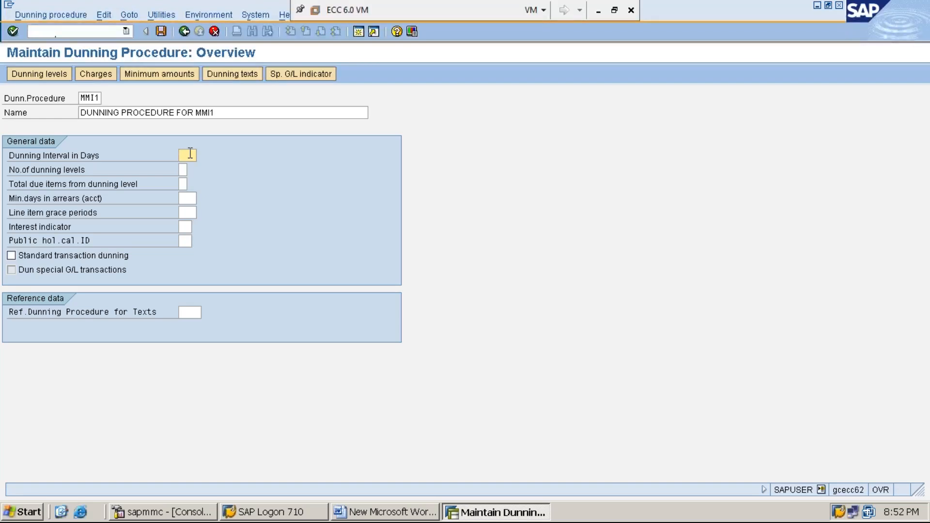
pyautogui.write('15')
pyautogui.click(184, 170)
pyautogui.write('4')
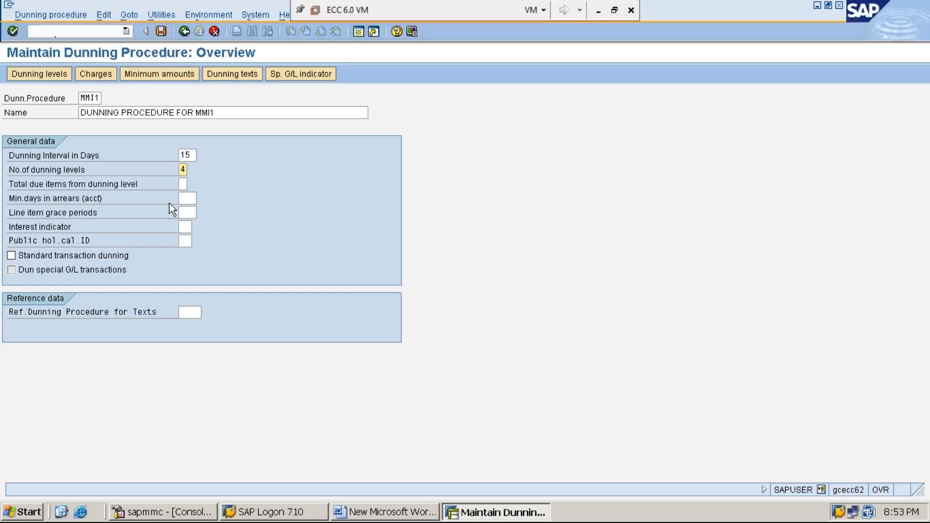
pyautogui.click(193, 199)
pyautogui.write('10')
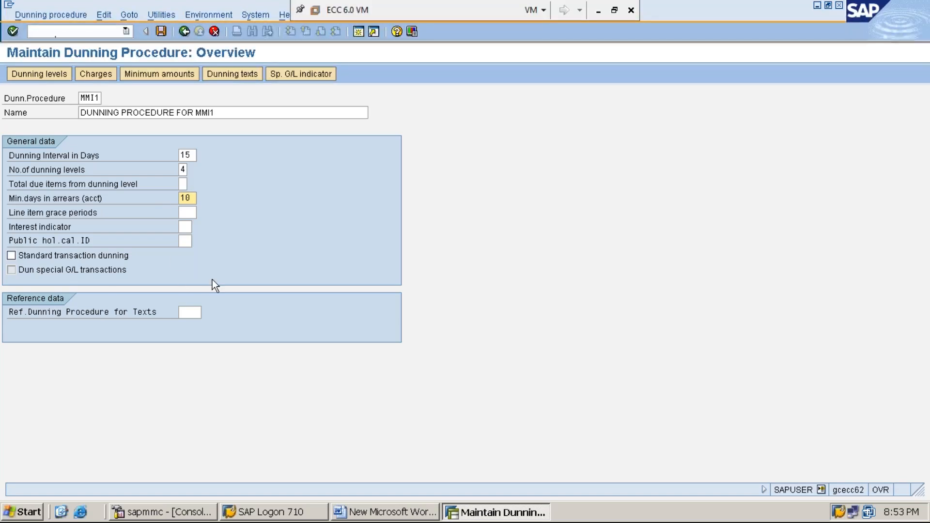
pyautogui.click(12, 255)
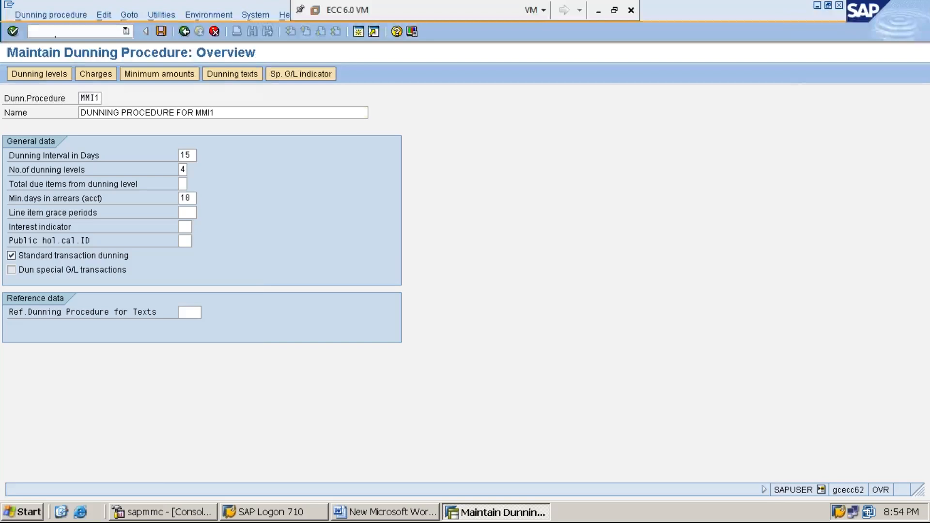
pyautogui.press('Return')
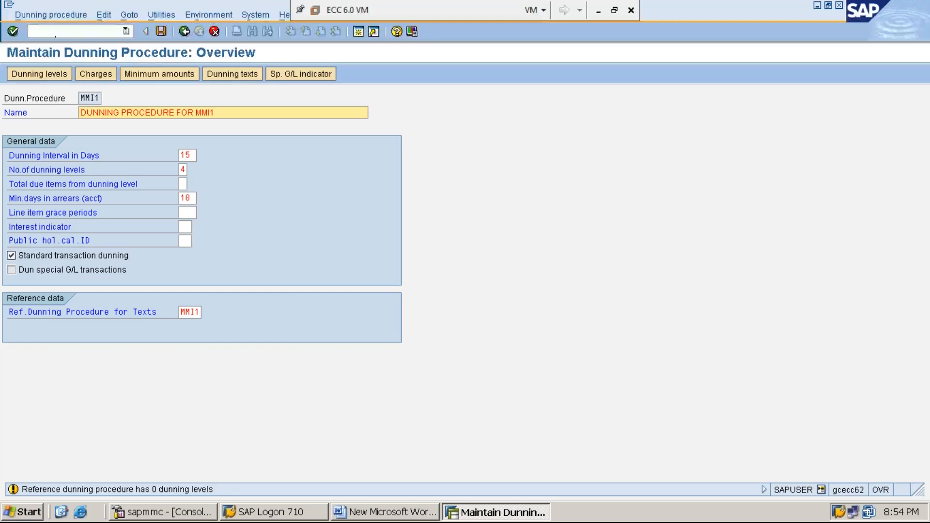
pyautogui.press('Return')
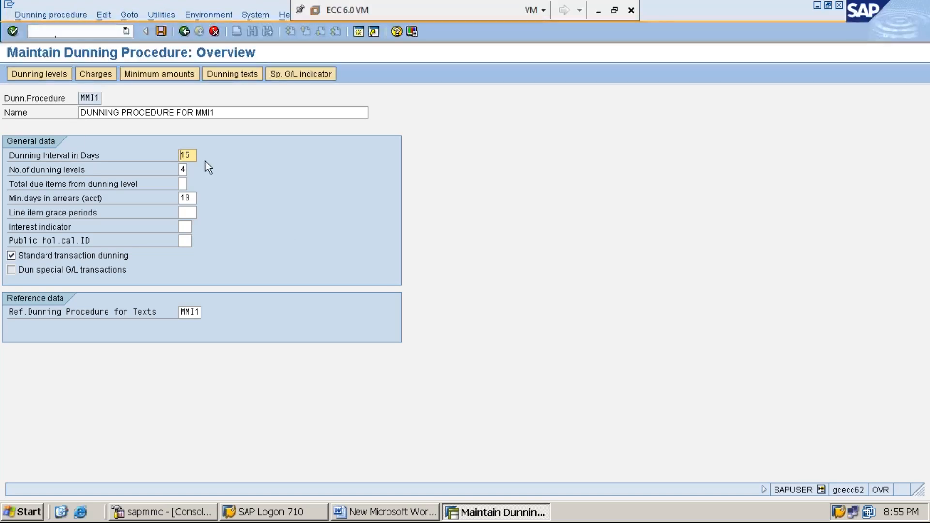
# Enable "Always dun in legal dunning proc." in the procedure's dunning levels.
pyautogui.click(45, 74)
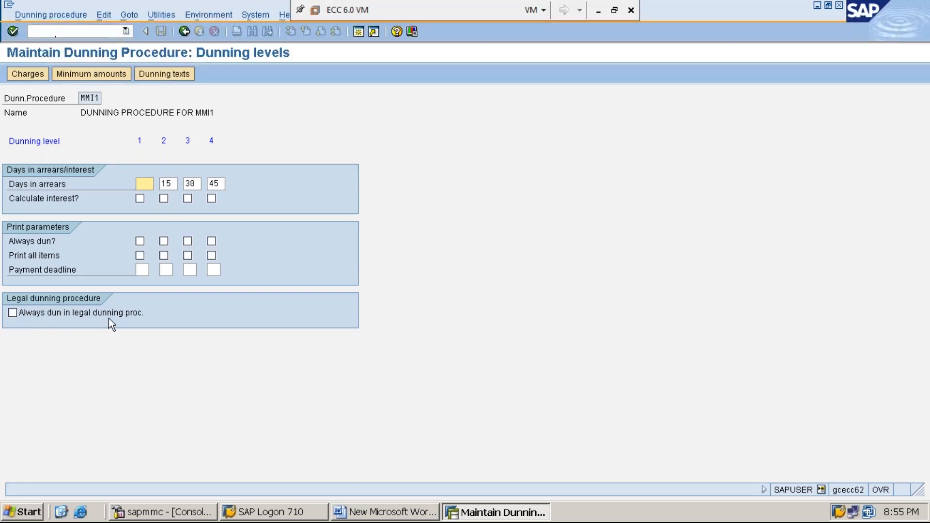
pyautogui.click(13, 313)
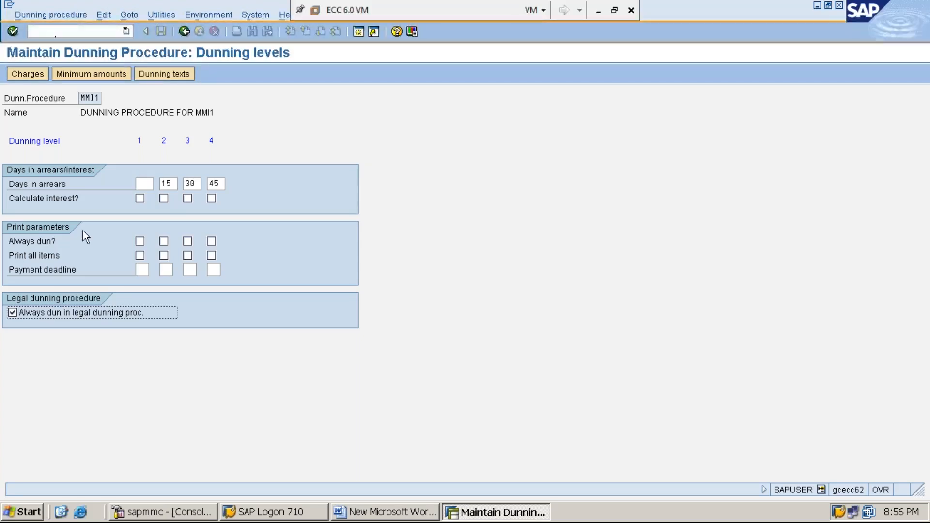
# Open the dunning charges in currency INR and enter a charge of 500 for dunning level 1 from a dunning amount of 50000.
pyautogui.click(31, 76)
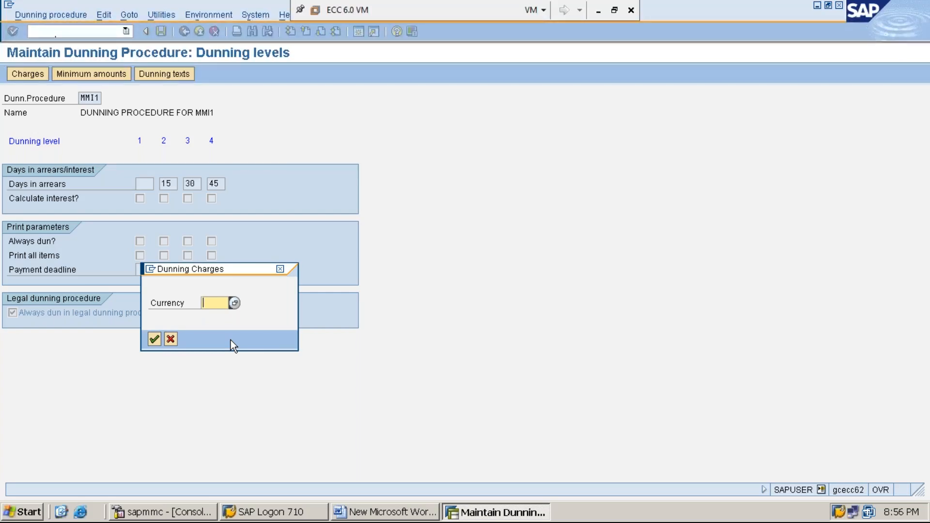
pyautogui.write('INR')
pyautogui.press('Return')
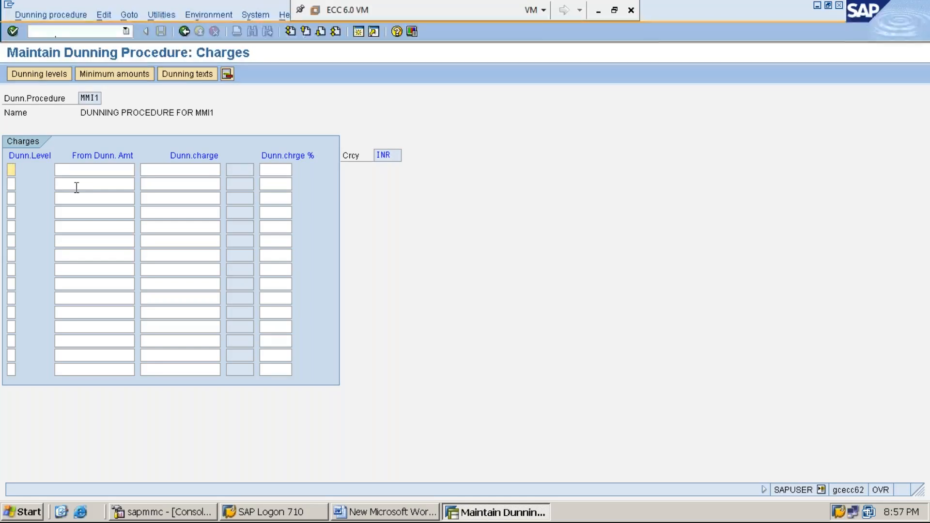
pyautogui.write('1')
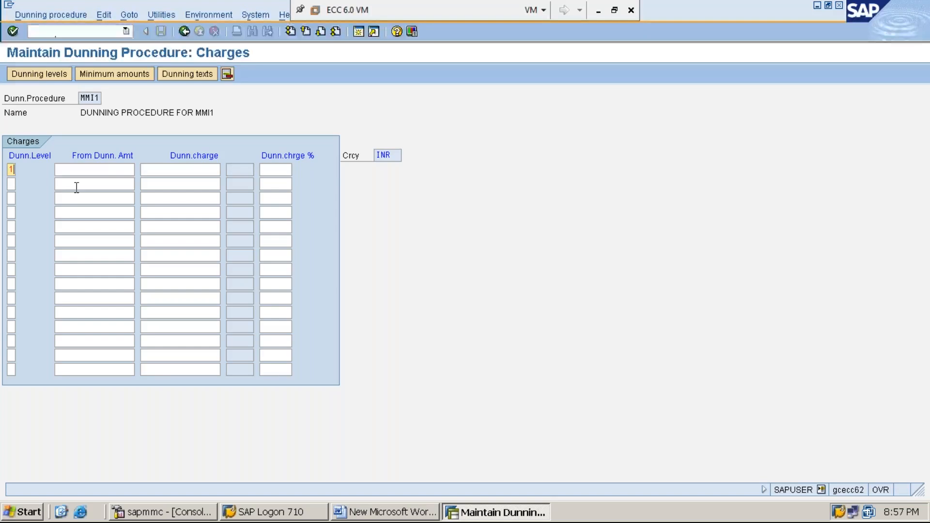
pyautogui.click(108, 170)
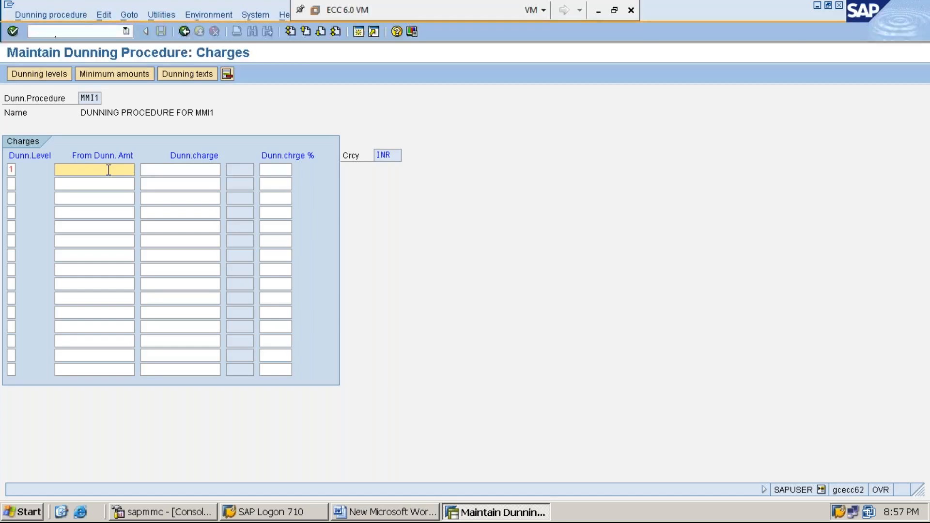
pyautogui.write('50000')
pyautogui.press('Tab')
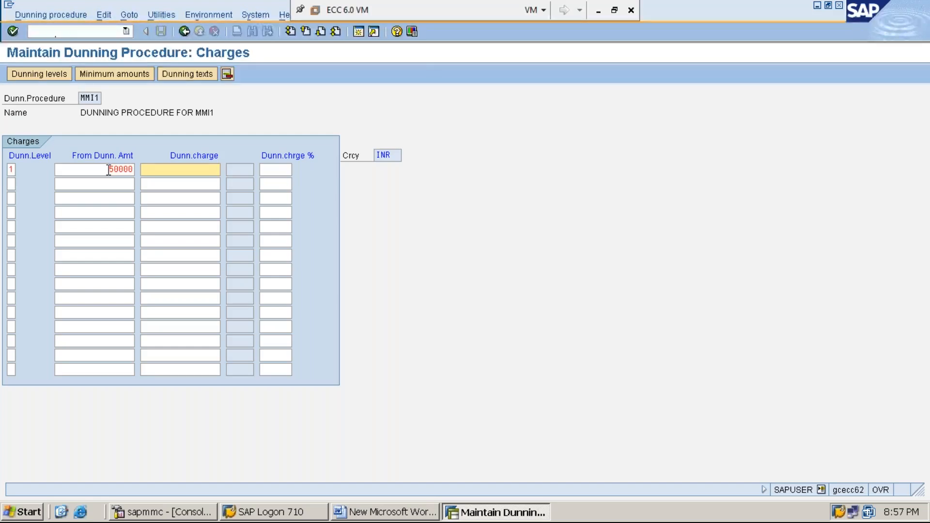
pyautogui.write('500')
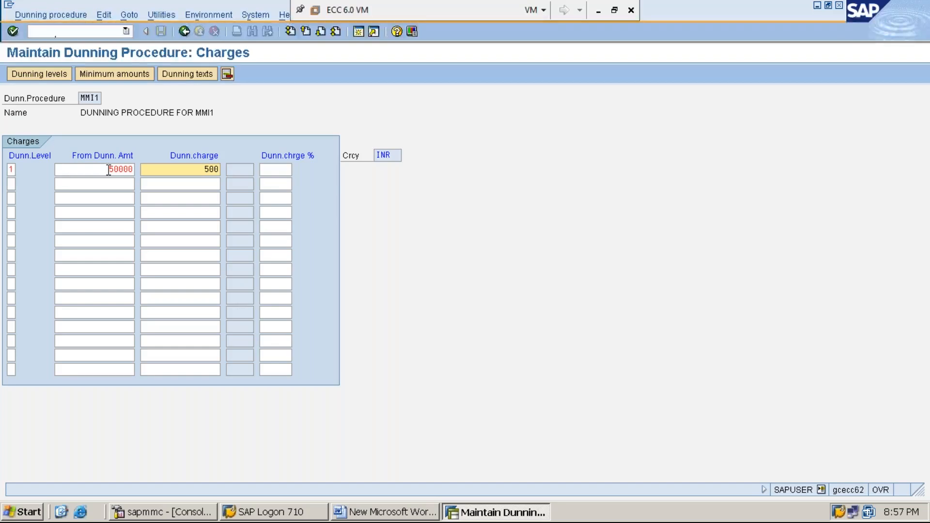
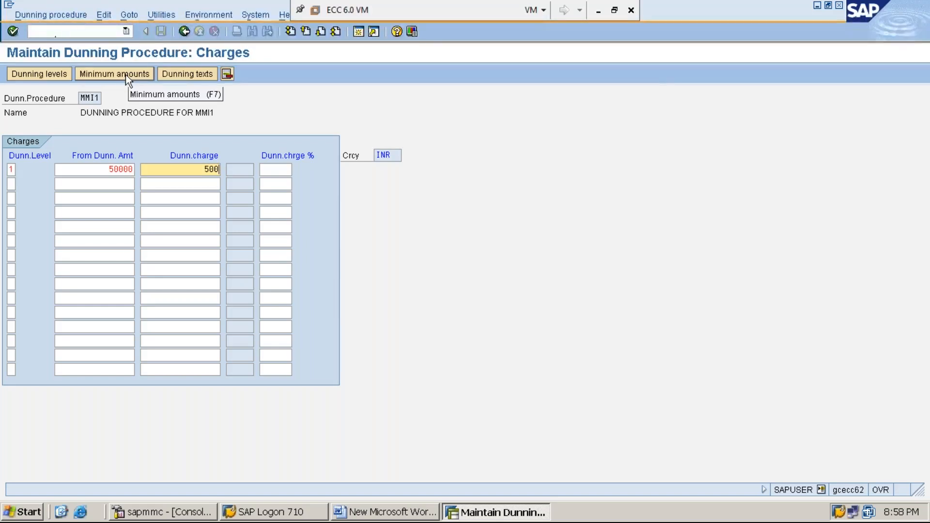
# Open the procedure's minimum amounts in currency INR and enter a minimum amount of 50000 for dunning level 1.
pyautogui.click(126, 75)
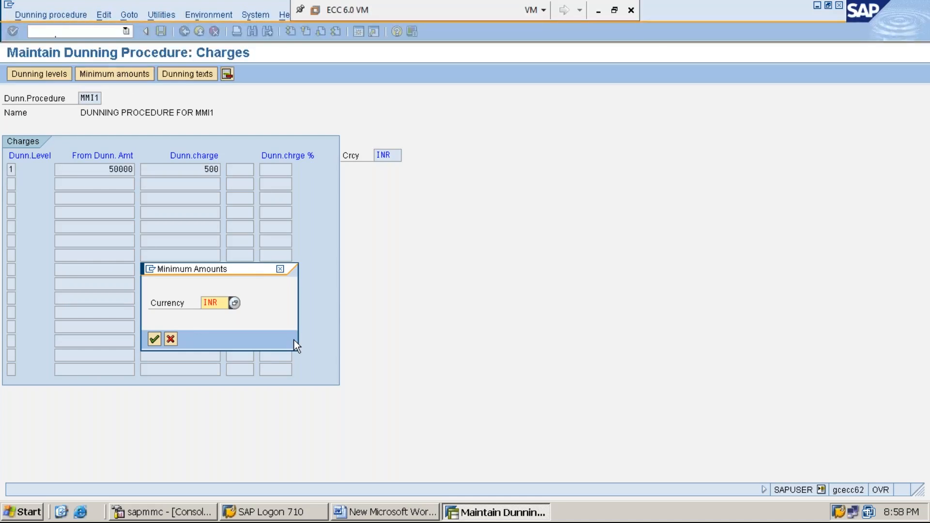
pyautogui.press('Right')
pyautogui.press('Right')
pyautogui.press('Right')
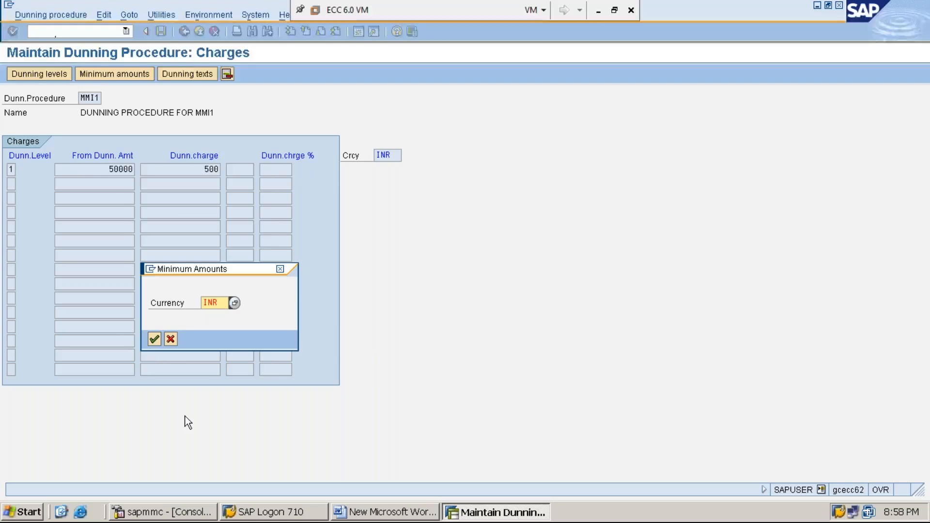
pyautogui.press('Return')
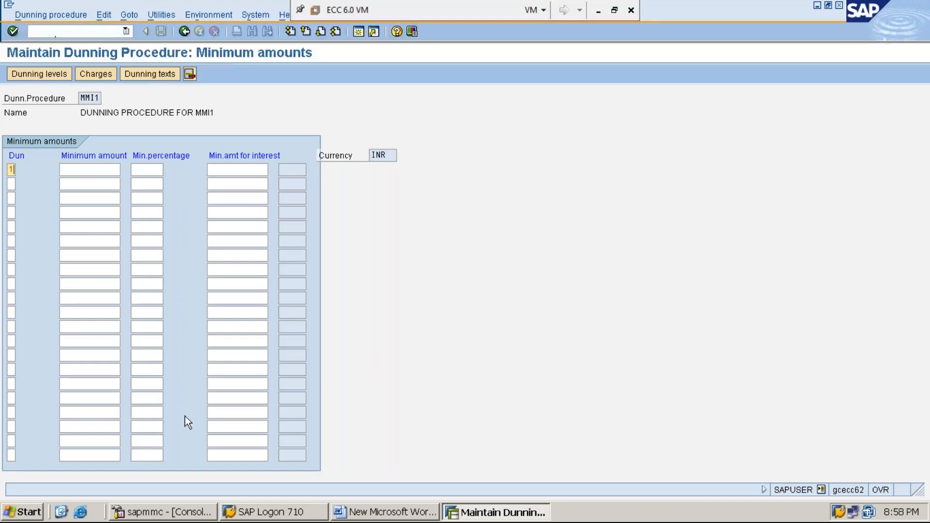
pyautogui.press('Tab')
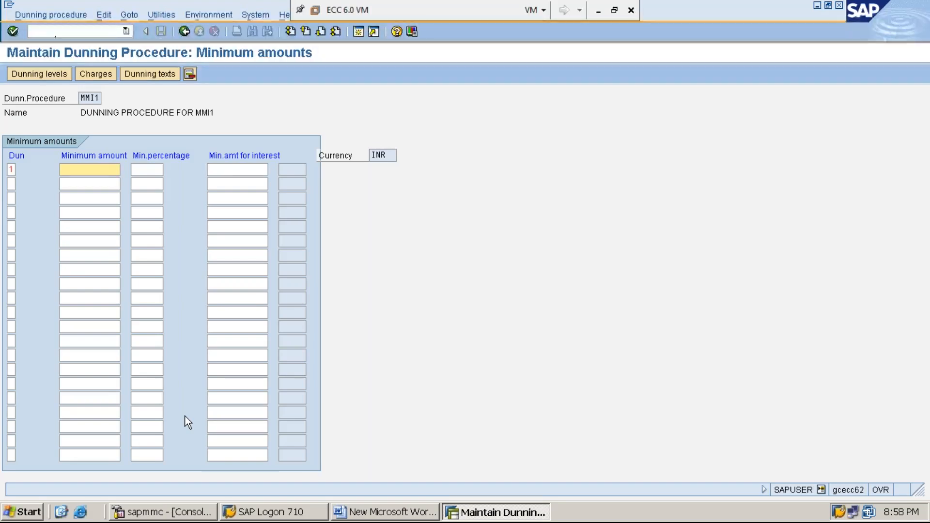
pyautogui.write('50000')
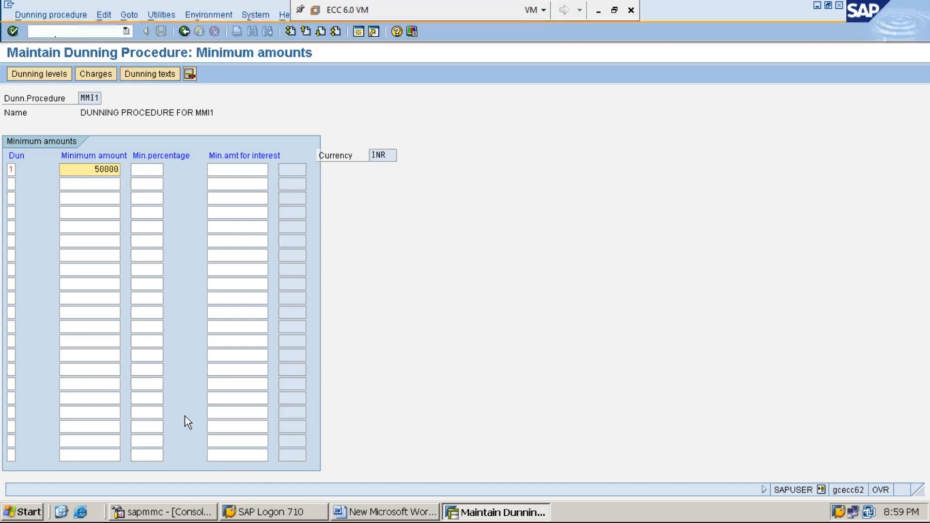
# Request the dunning texts for company code MMI1 with account type Customer.
pyautogui.click(157, 76)
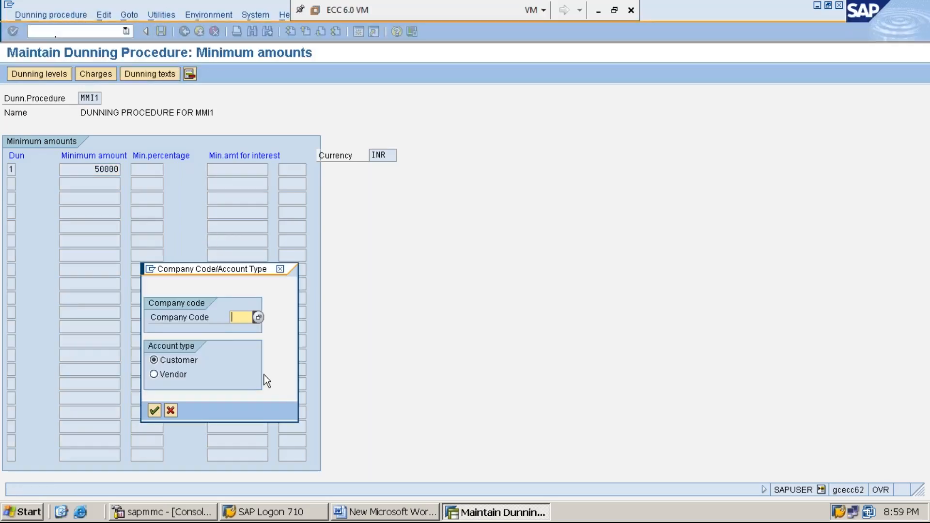
pyautogui.write('MMI1')
pyautogui.press('Return')
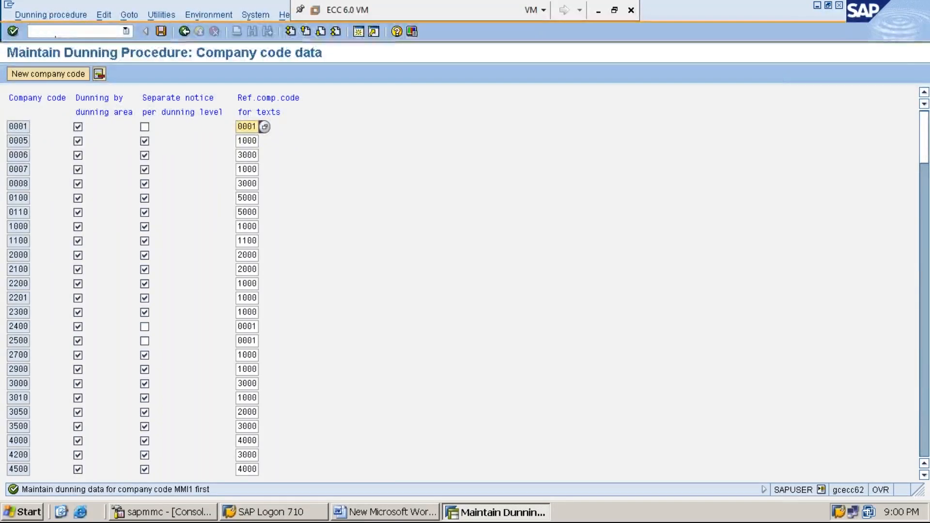
# Add company code MMI1 with dunning by dunning area and separate notice per dunning level, and save it in customizing request ECCK900148.
pyautogui.click(61, 73)
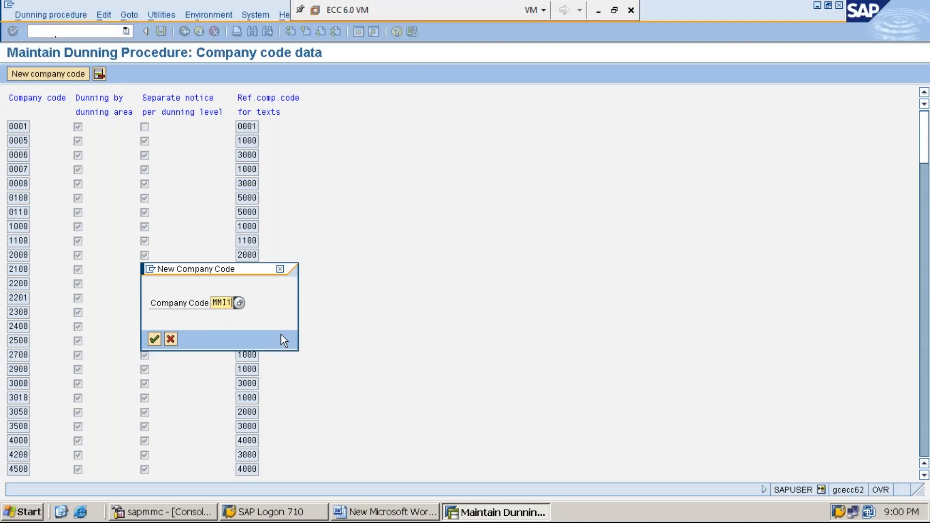
pyautogui.press('Return')
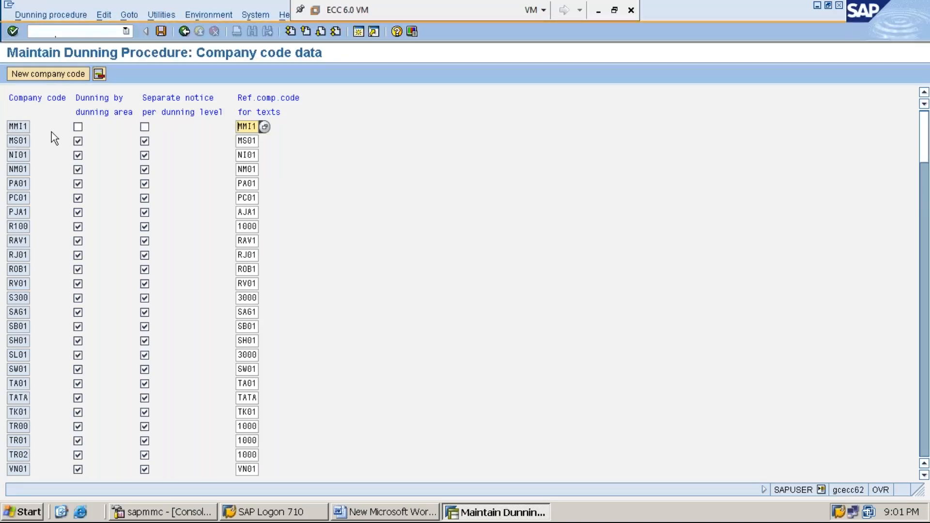
pyautogui.click(78, 127)
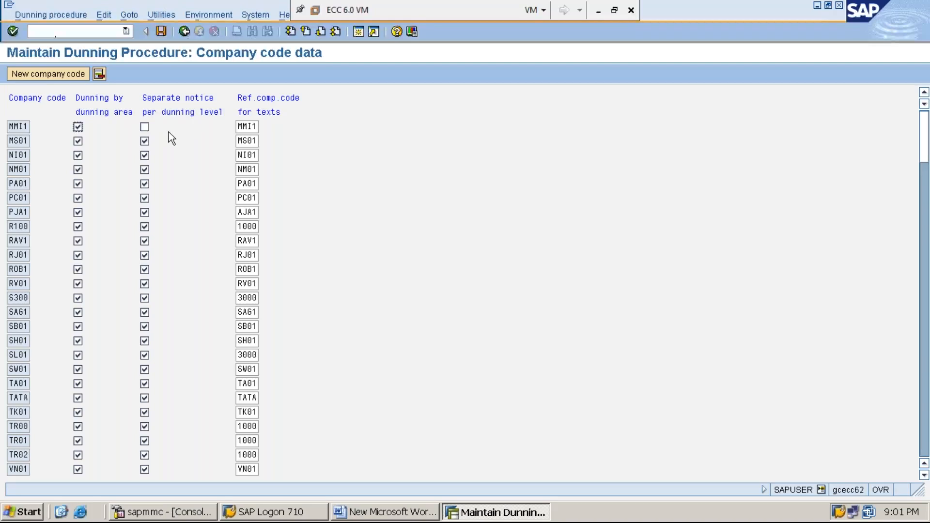
pyautogui.click(145, 127)
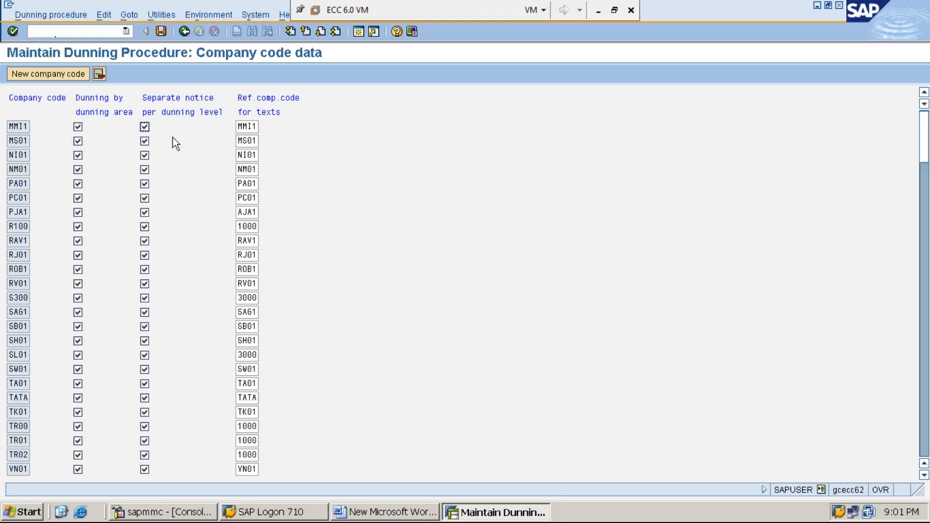
pyautogui.click(161, 31)
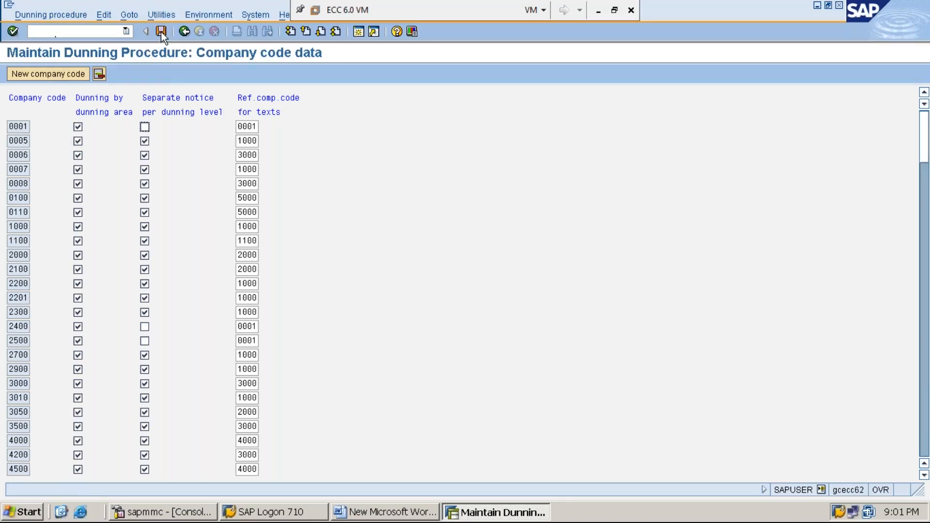
pyautogui.click(160, 31)
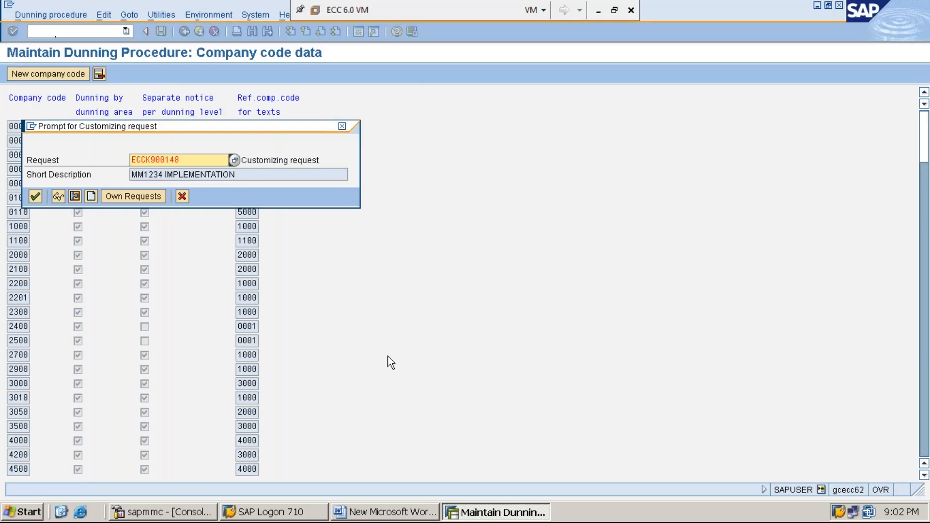
pyautogui.press('Return')
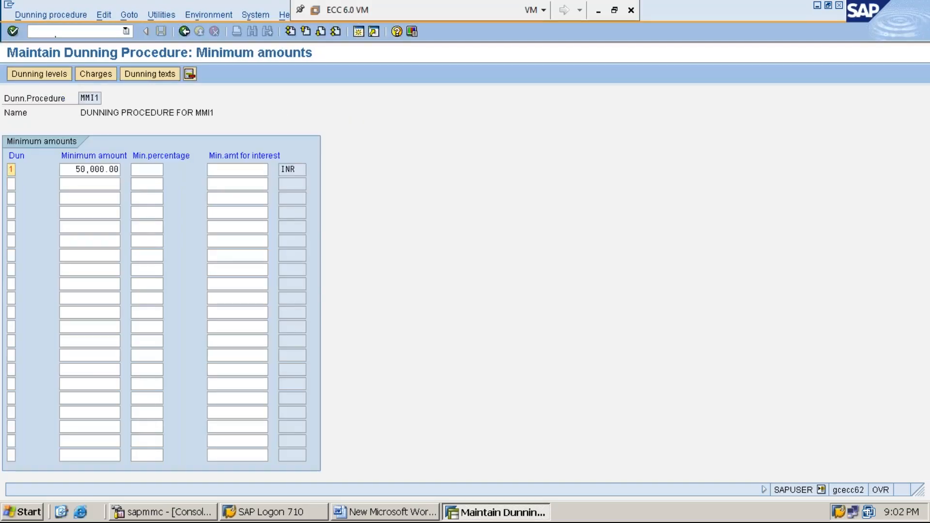
# Return to the procedure overview and open the customer dunning texts for company code MMI1.
pyautogui.click(184, 32)
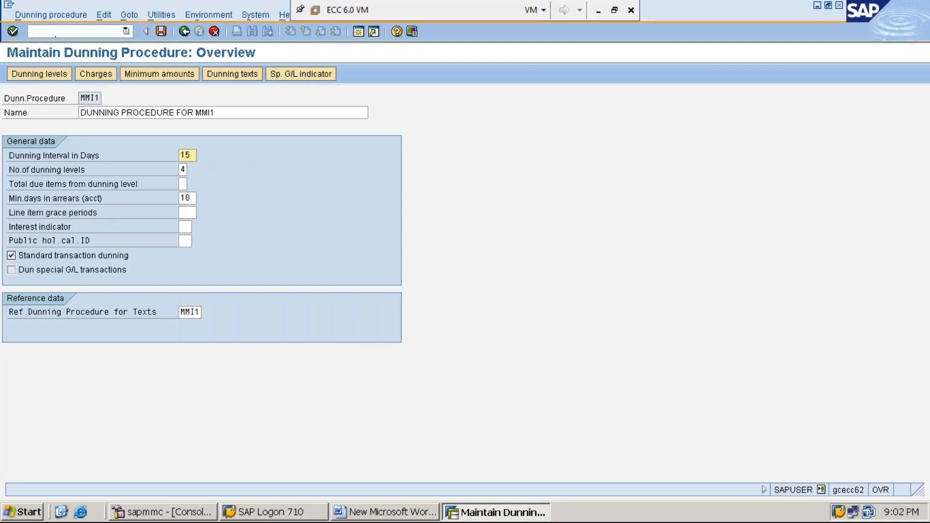
pyautogui.click(235, 76)
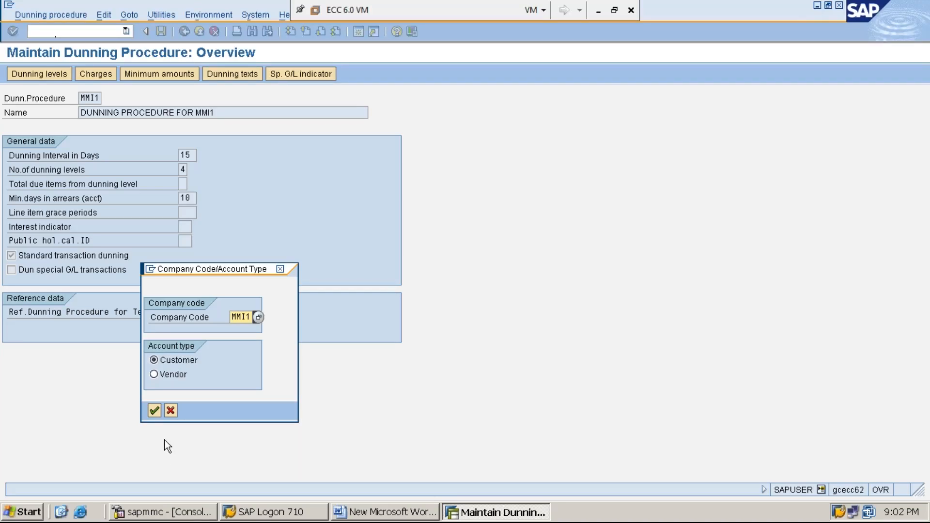
pyautogui.click(154, 412)
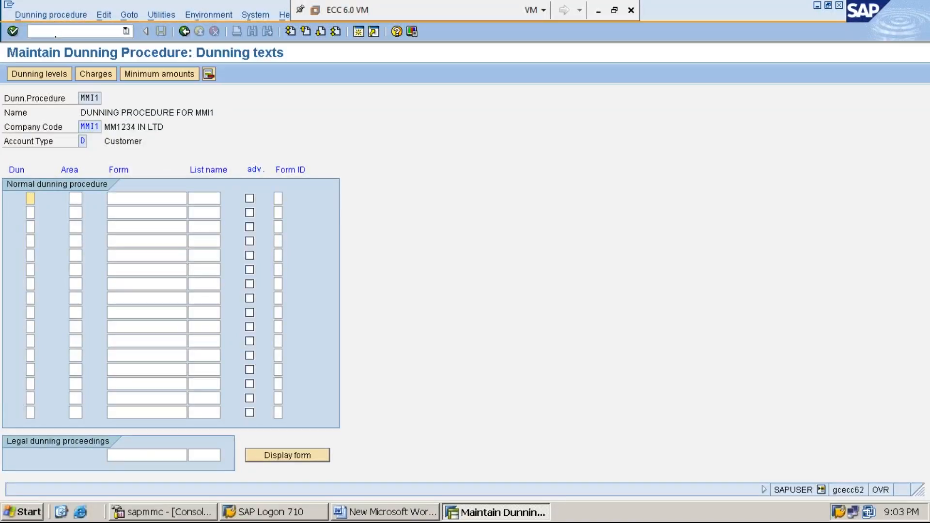
# Assign form F150_DUNN_01 to dunning level 1 in the normal dunning procedure and copy the form name.
pyautogui.write('1')
pyautogui.press('Tab')
pyautogui.press('Tab')
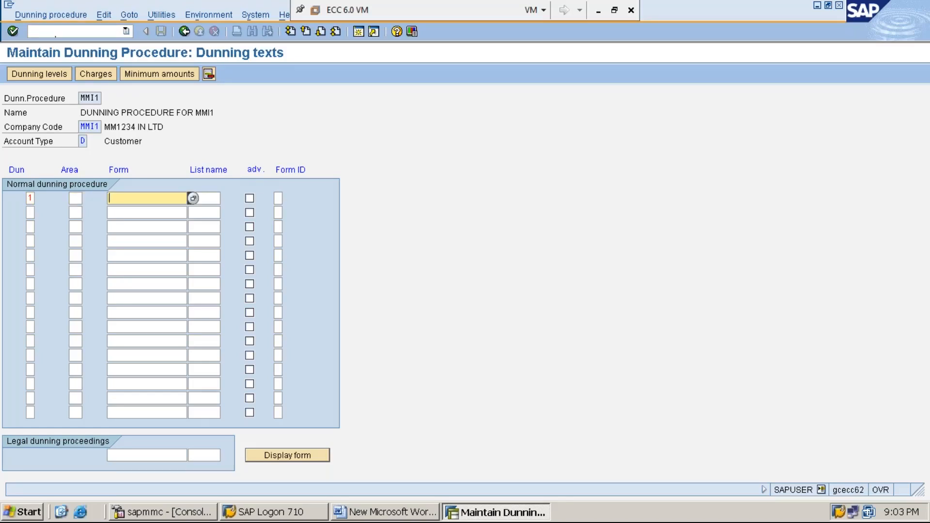
pyautogui.write('F150_DUNN_01')
pyautogui.hotkey('shift', 'Home')
pyautogui.hotkey('ctrl', 'c')
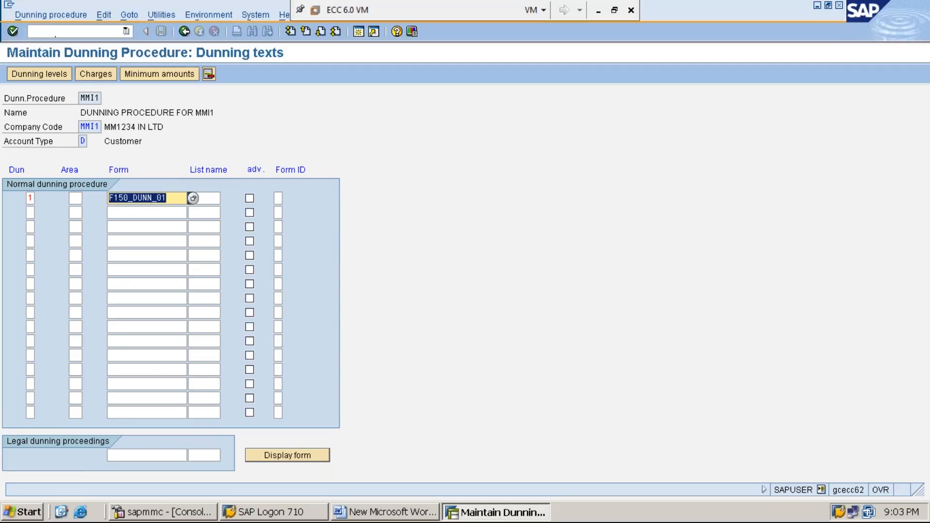
pyautogui.press('Home')
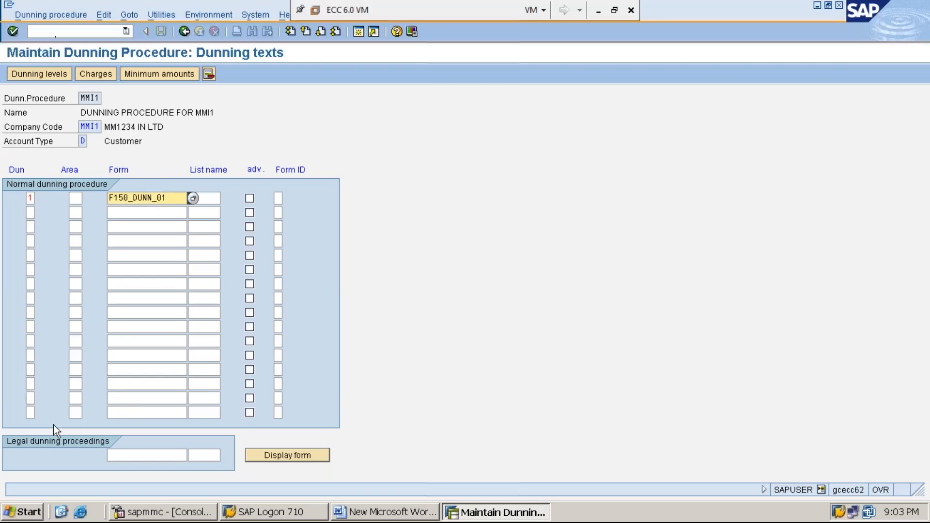
# Add dunning level 2 with form F150_DUNN_02 to the normal dunning procedure, reusing the copied form name.
pyautogui.click(29, 213)
pyautogui.write('2')
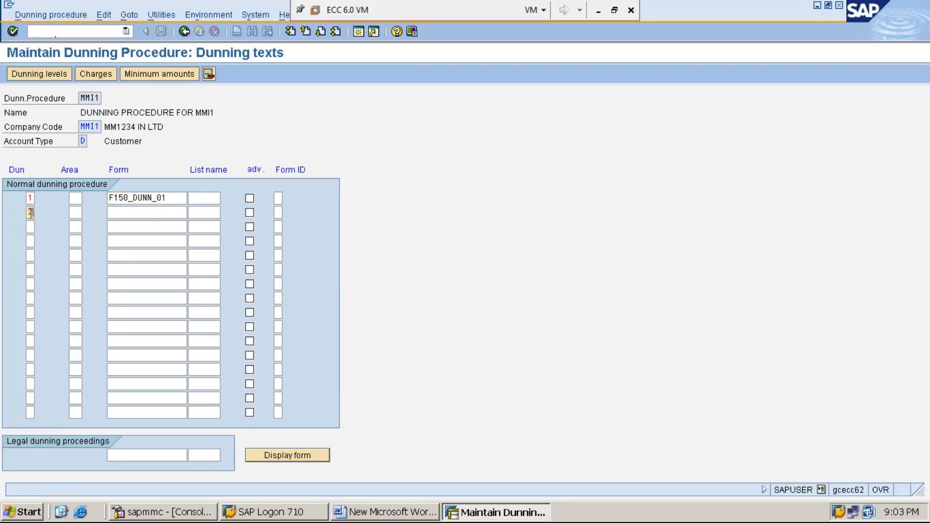
pyautogui.press('Tab')
pyautogui.press('Tab')
pyautogui.hotkey('ctrl', 'v')
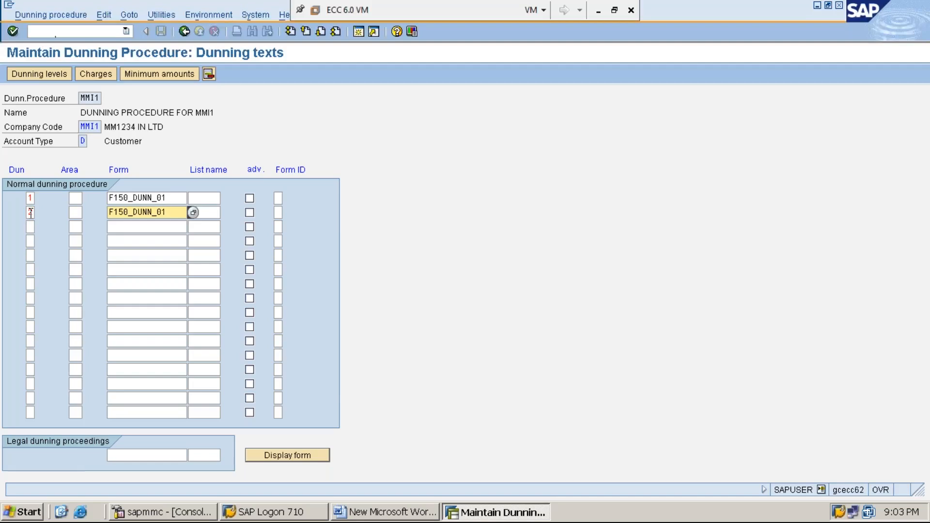
pyautogui.press('BackSpace')
pyautogui.write('2')
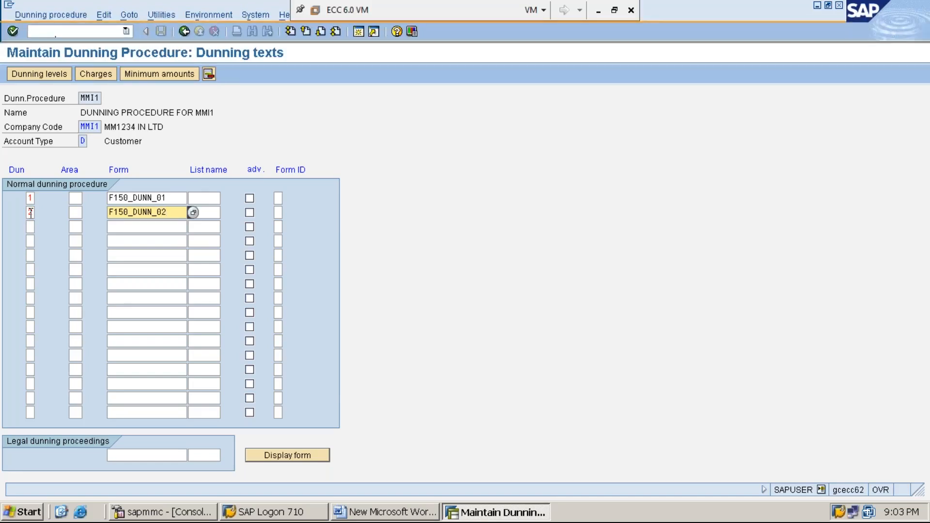
# Add dunning level 3 with form F150_DUNN_03 to the normal dunning procedure.
pyautogui.click(30, 227)
pyautogui.write('3')
pyautogui.press('Tab')
pyautogui.press('Tab')
pyautogui.hotkey('ctrl', 'v')
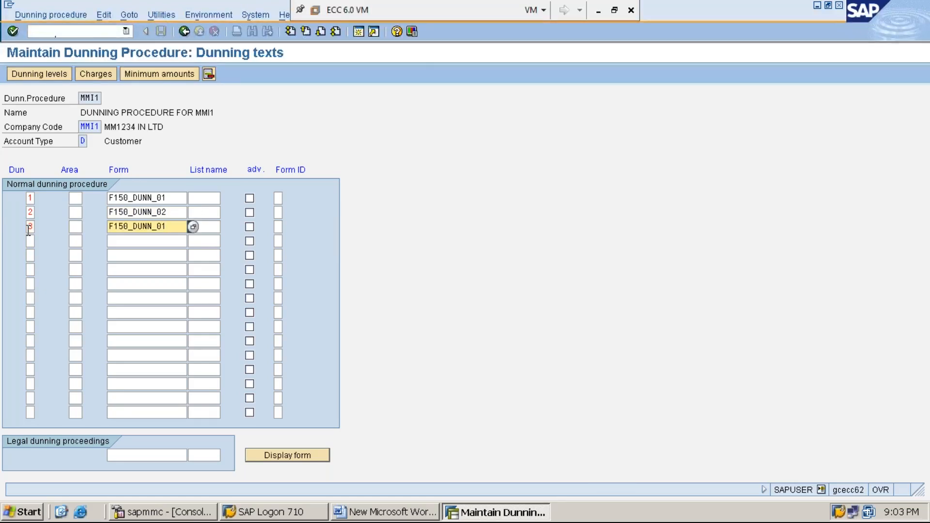
pyautogui.press('BackSpace')
pyautogui.write('3')
# Add dunning level 4 with form F150_DUNN_04 to the normal dunning procedure.
pyautogui.click(30, 242)
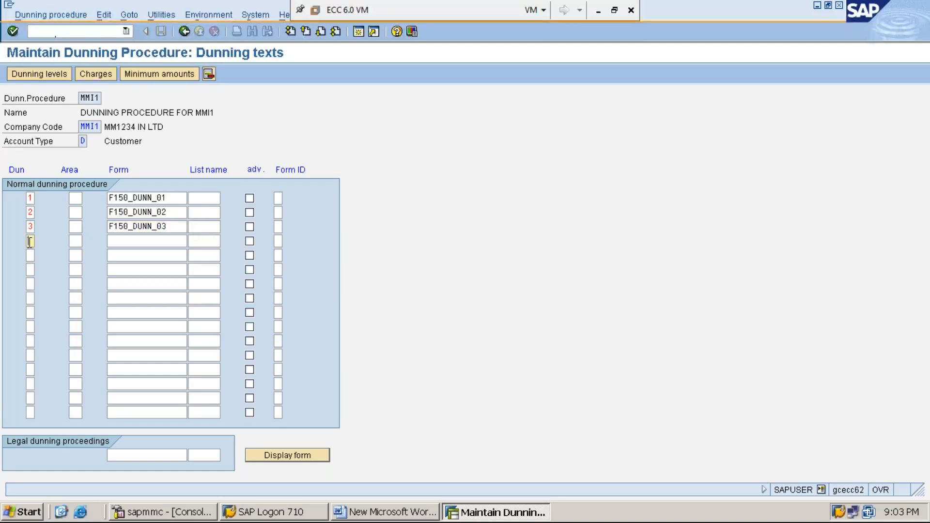
pyautogui.write('4')
pyautogui.press('Tab')
pyautogui.press('Tab')
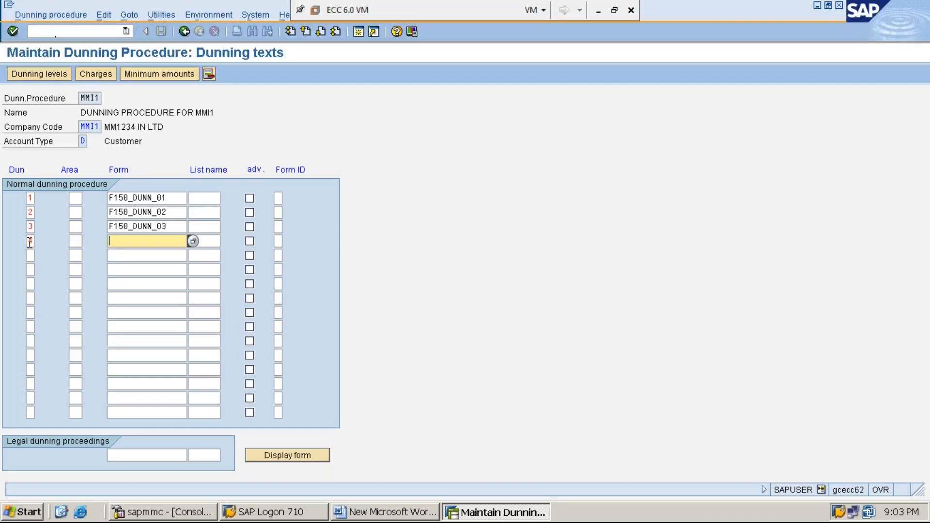
pyautogui.hotkey('ctrl', 'v')
pyautogui.write('4')
pyautogui.click(175, 211)
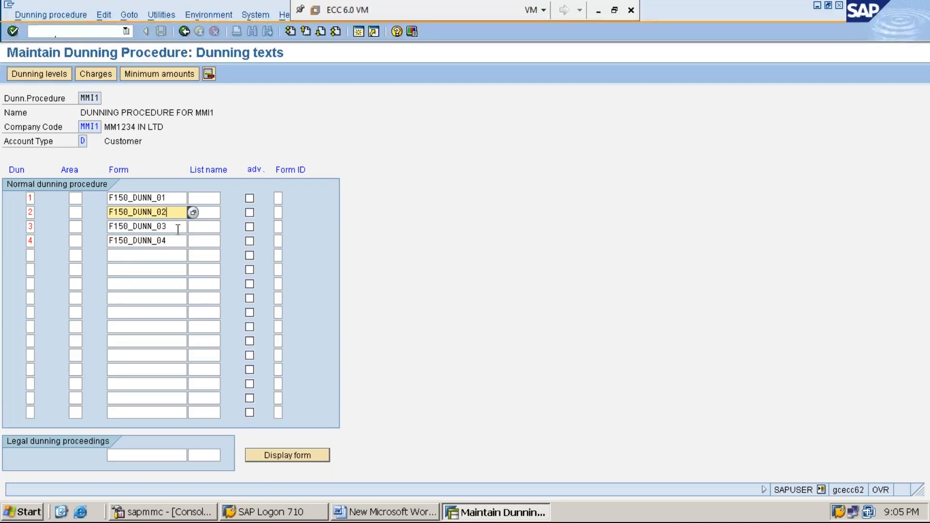
pyautogui.click(178, 227)
pyautogui.click(177, 242)
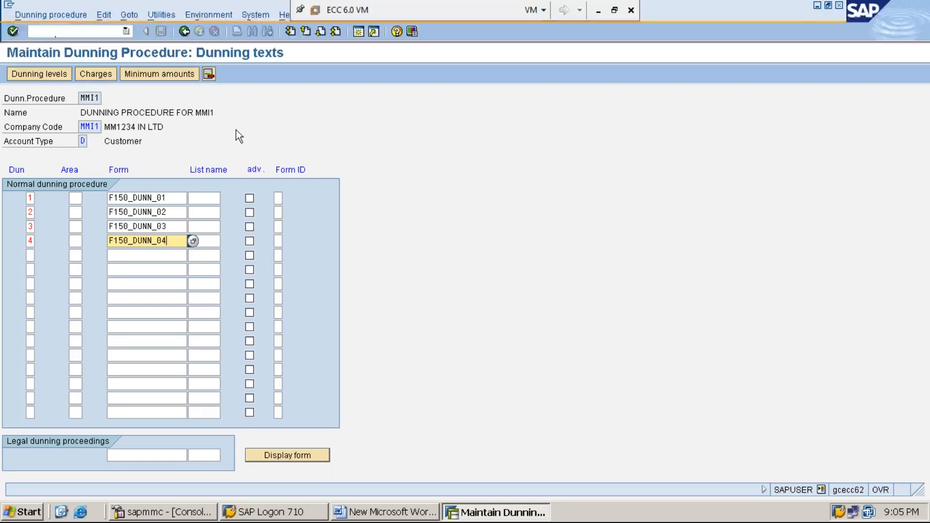
# Return to the overview and save dunning procedure MMI1 in customizing request ECCK900148.
pyautogui.click(184, 32)
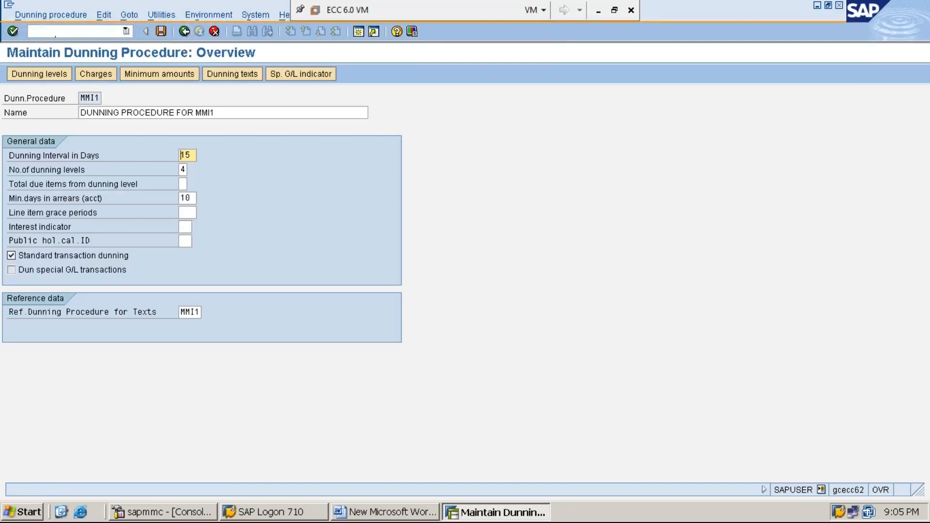
pyautogui.click(160, 32)
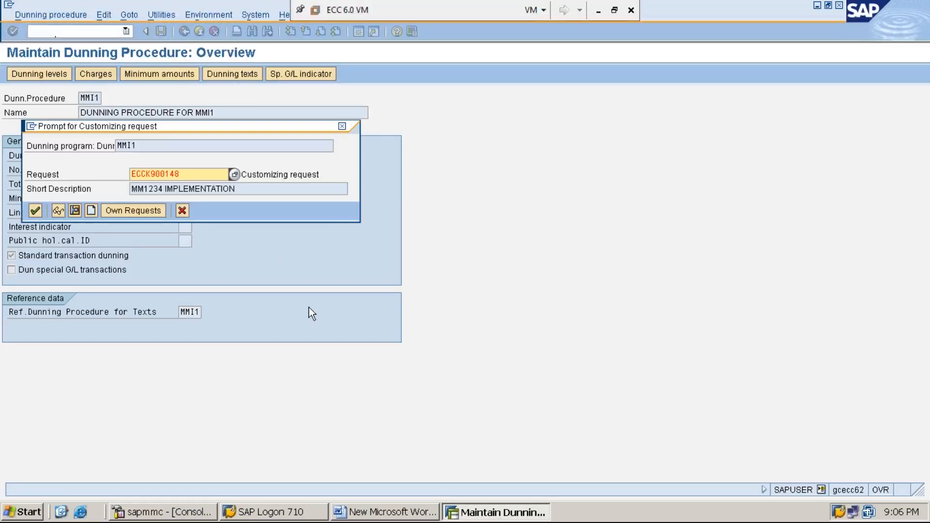
pyautogui.press('Return')
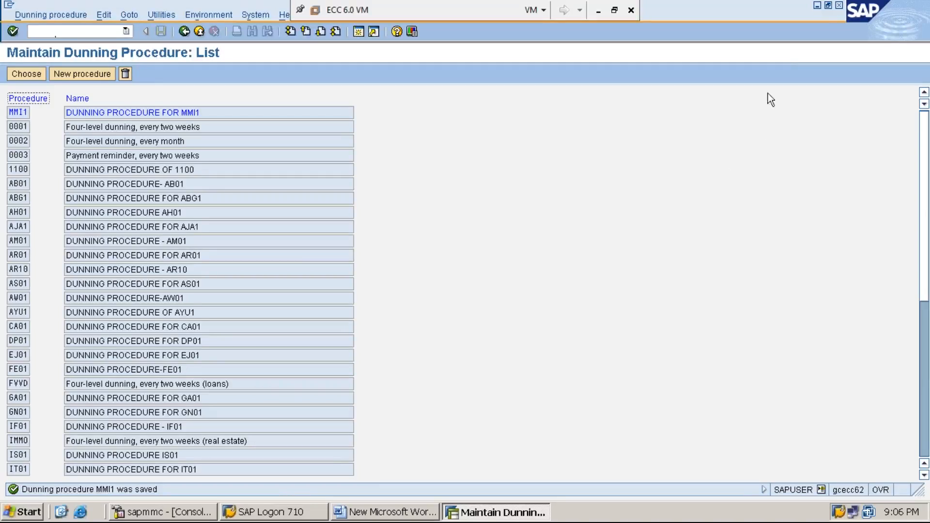
# Switch to the Word notes and begin a new line reading "*STEP:2: ASSGIN DUNNING PROCEDURE-MMI1" below step 1.
pyautogui.click(817, 6)
pyautogui.press('Return')
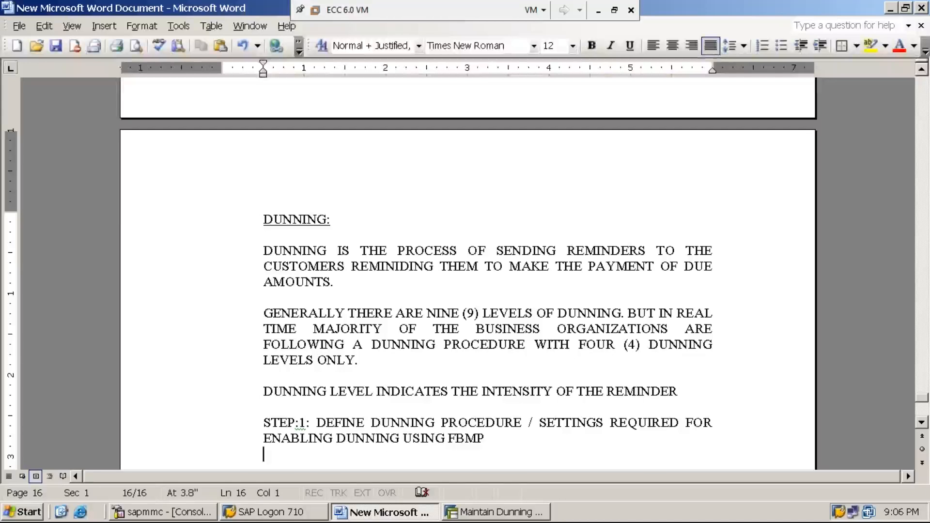
pyautogui.write('*STEP:3')
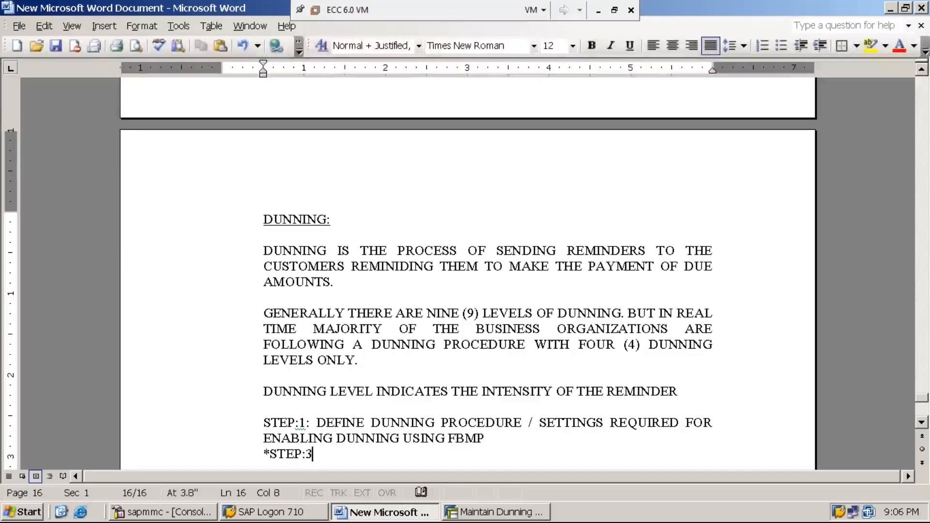
pyautogui.press('BackSpace')
pyautogui.write('2: A')
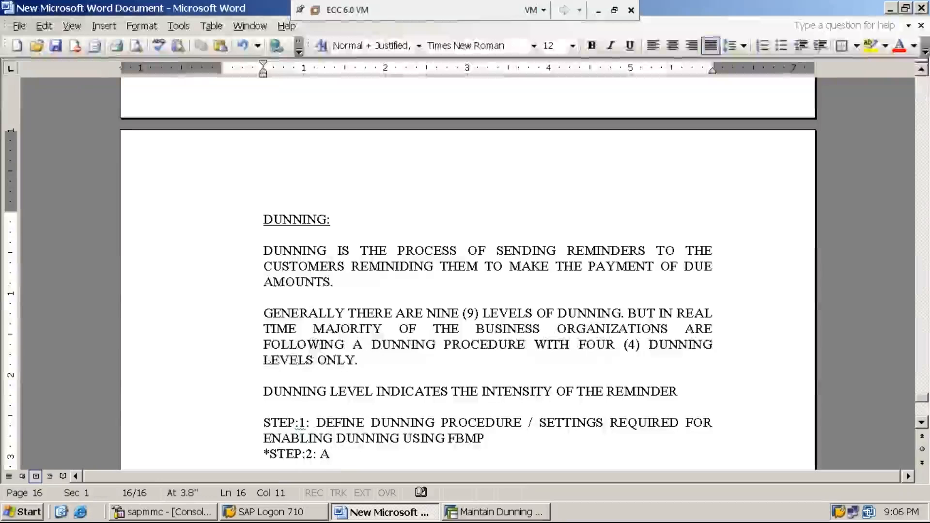
pyautogui.write('SSGIN DU')
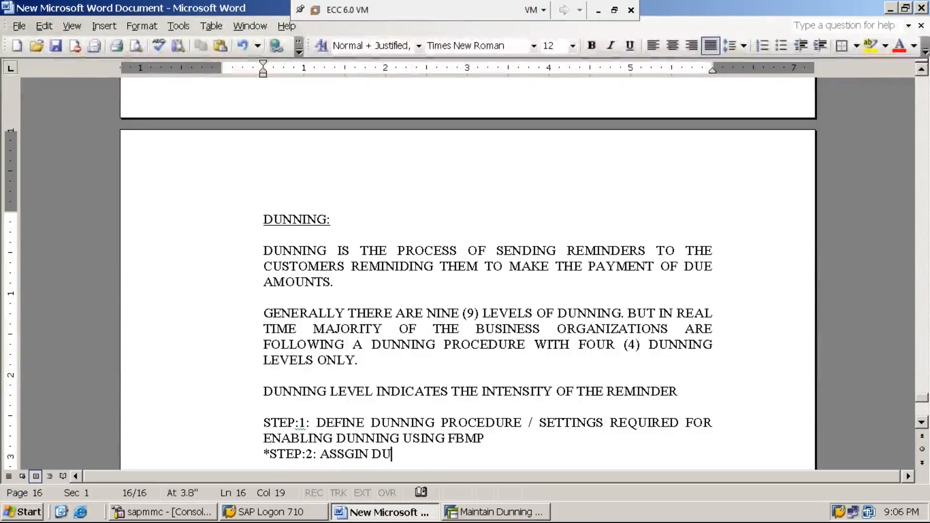
pyautogui.write('NNING')
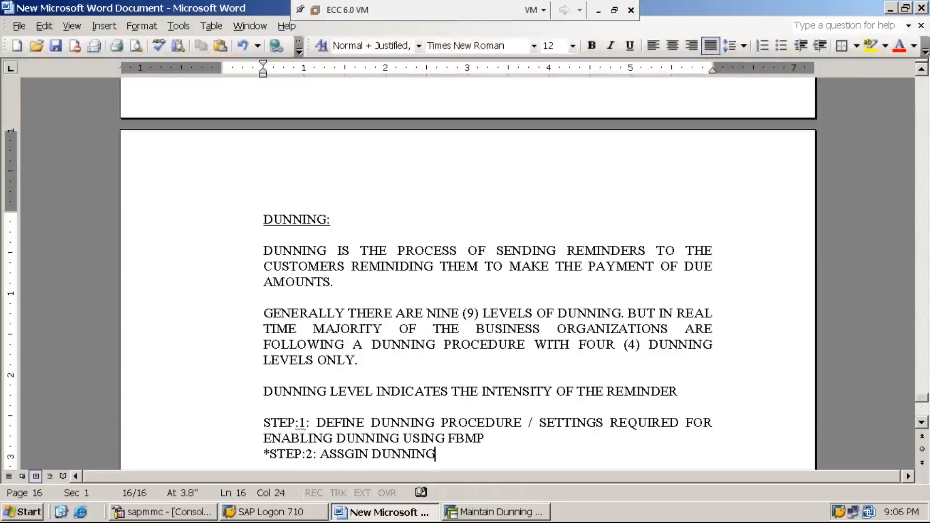
pyautogui.write(' PROCEDUR')
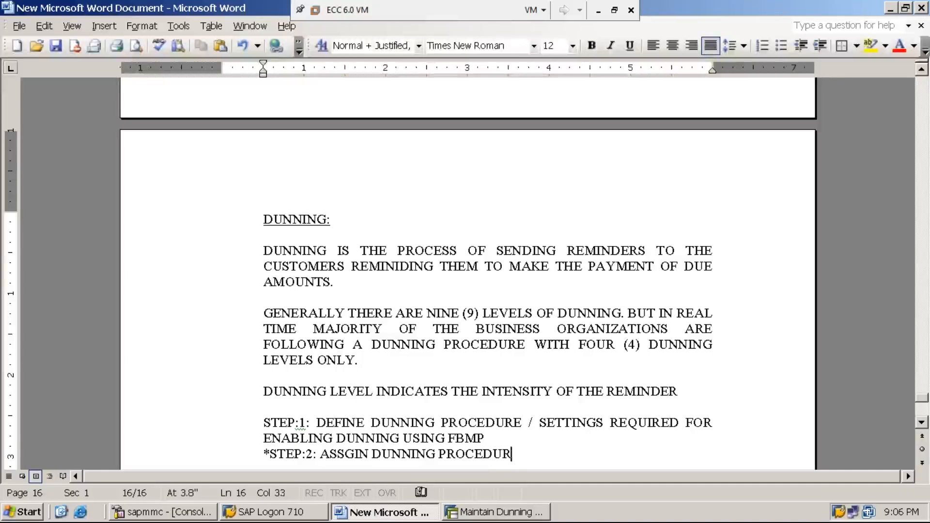
pyautogui.write('E-MMI1 ')
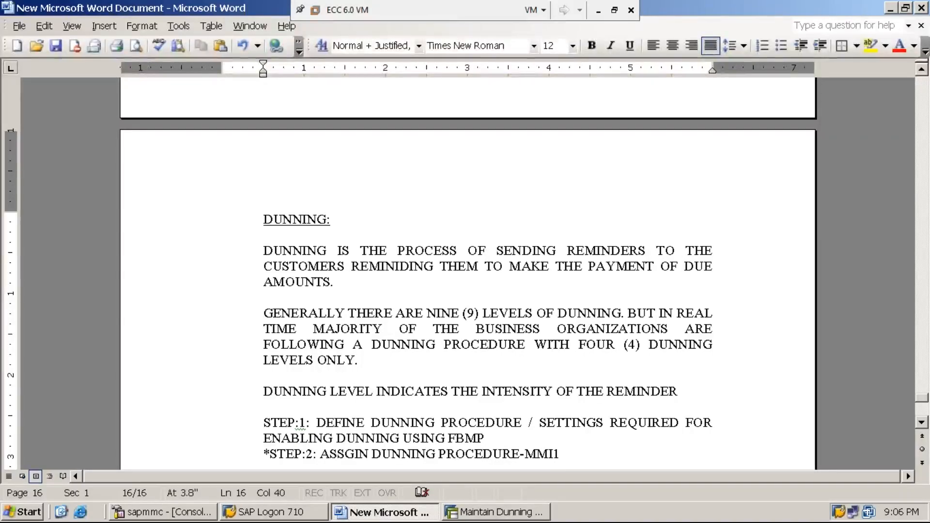
pyautogui.write('IN CUSTOMERR')
# Complete the step 2 note with "IN CUSTOMER MASTER USING FD02/XD02".
pyautogui.press('BackSpace')
pyautogui.press('BackSpace')
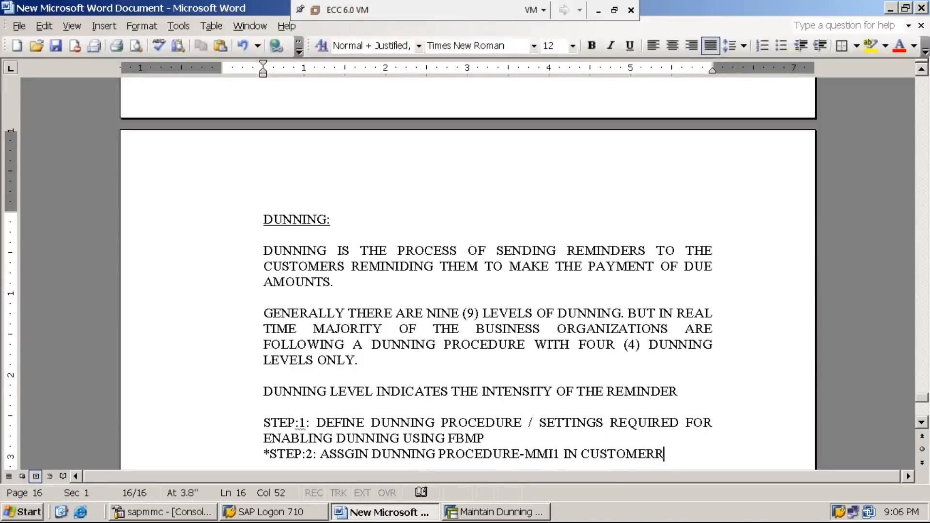
pyautogui.write('MASTE')
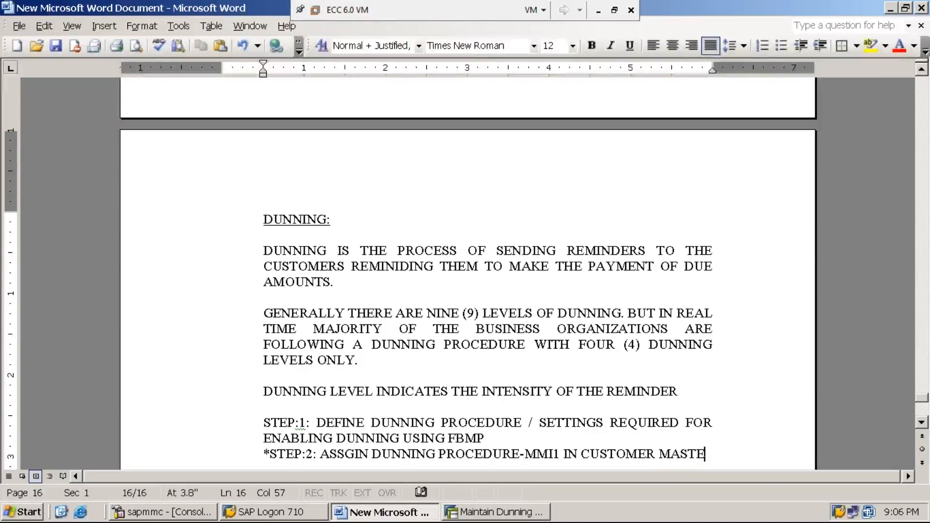
pyautogui.write('R ')
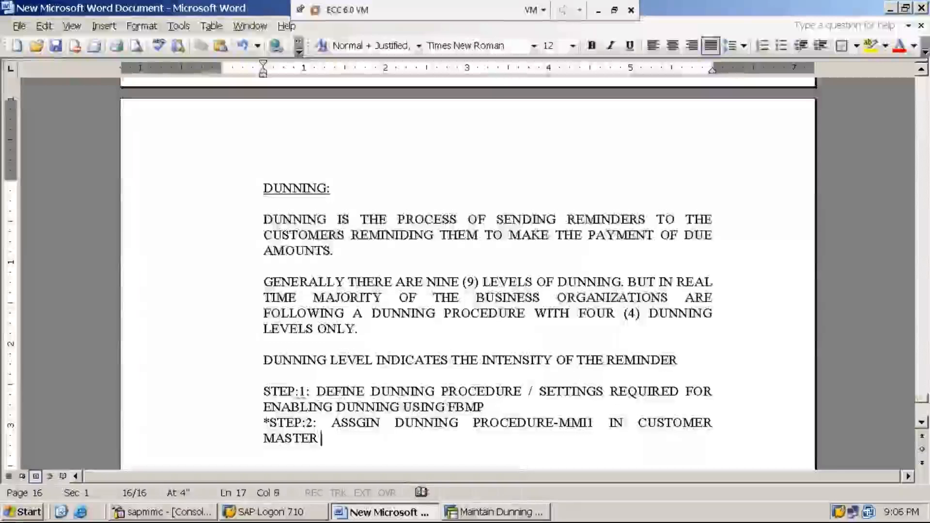
pyautogui.write('USING ')
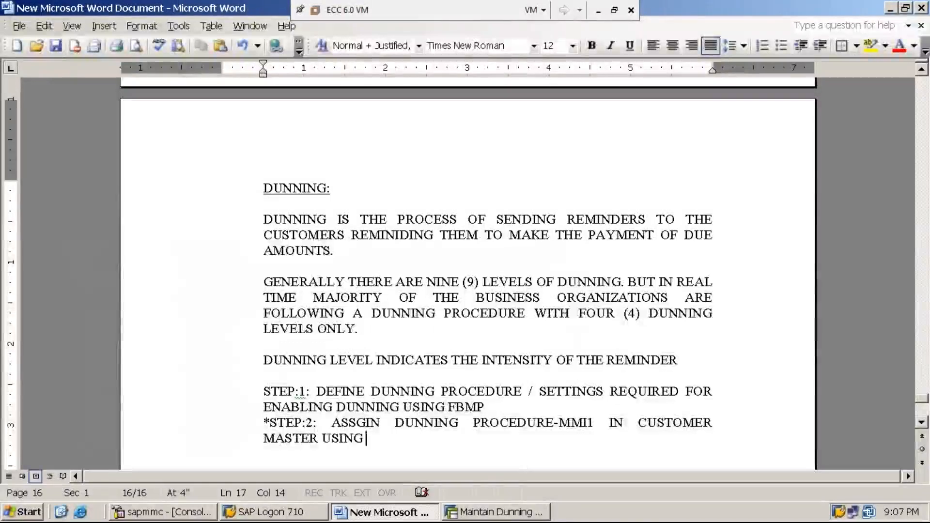
pyautogui.write('FD02')
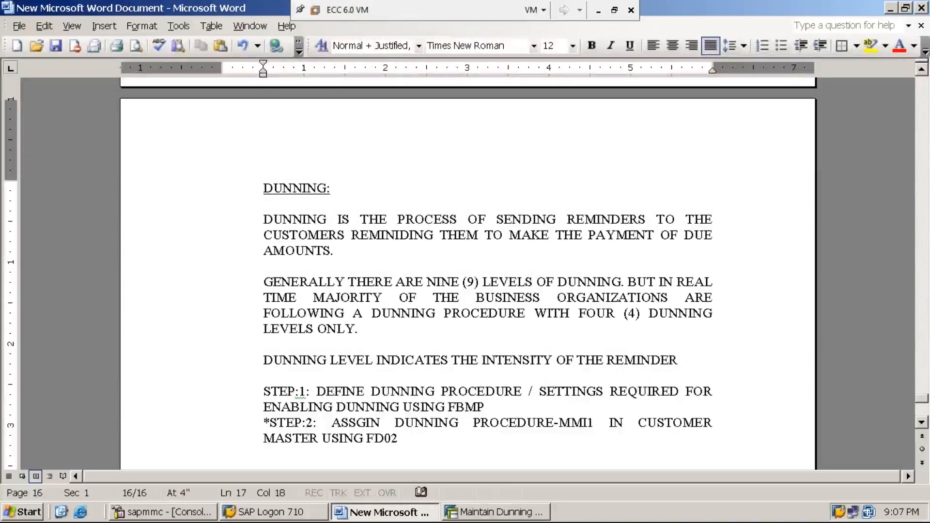
pyautogui.write('/X')
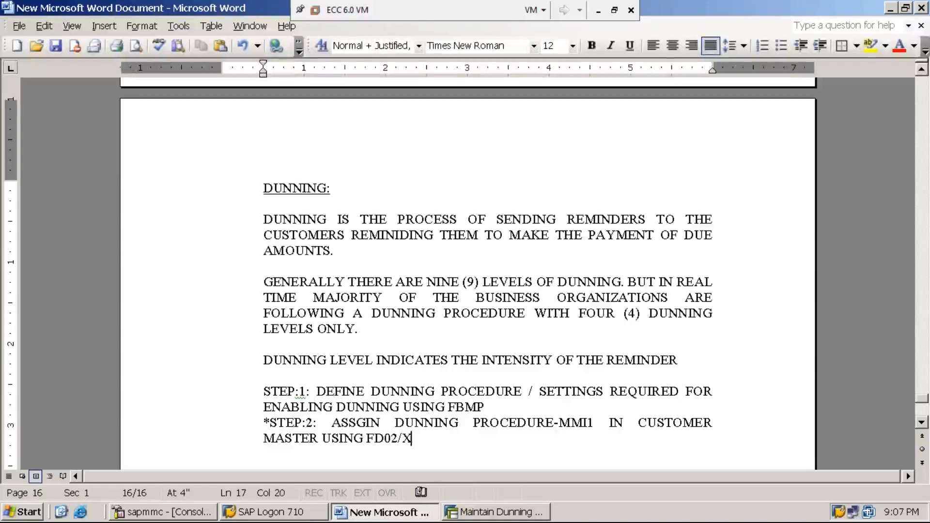
pyautogui.write('D02')
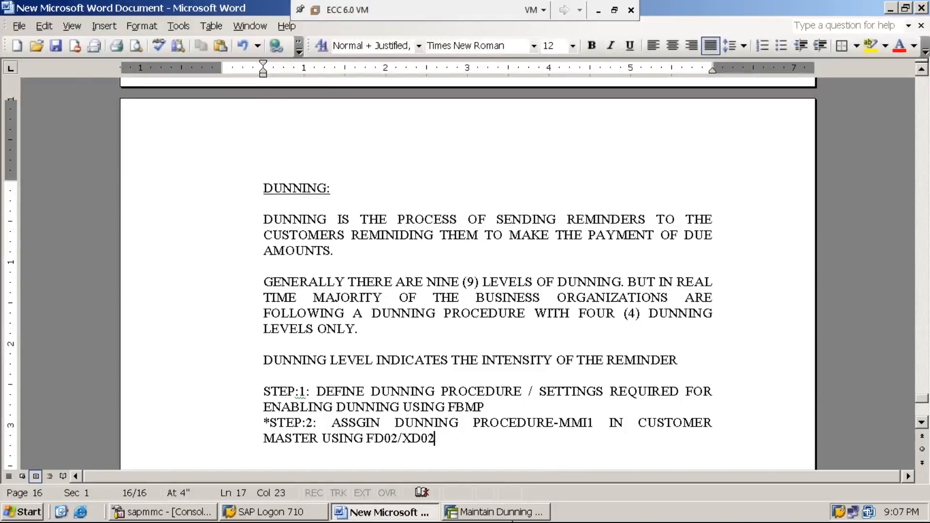
# Switch back to SAP and leave the dunning procedure list with /n to reach SAP Easy Access.
pyautogui.click(522, 517)
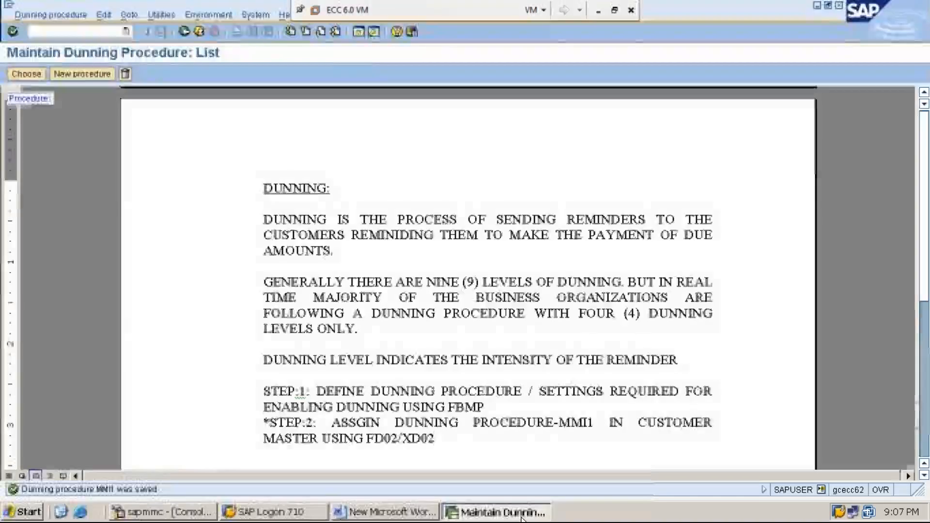
pyautogui.click(108, 32)
pyautogui.write('/n')
pyautogui.press('Return')
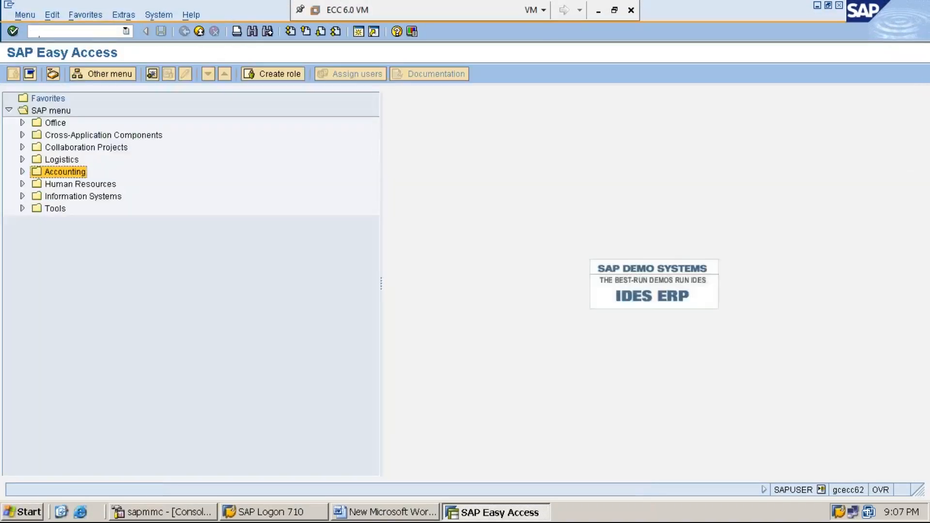
# Expand Accounting, Financial Accounting and Accounts Receivable in the SAP menu tree.
pyautogui.doubleClick(79, 172)
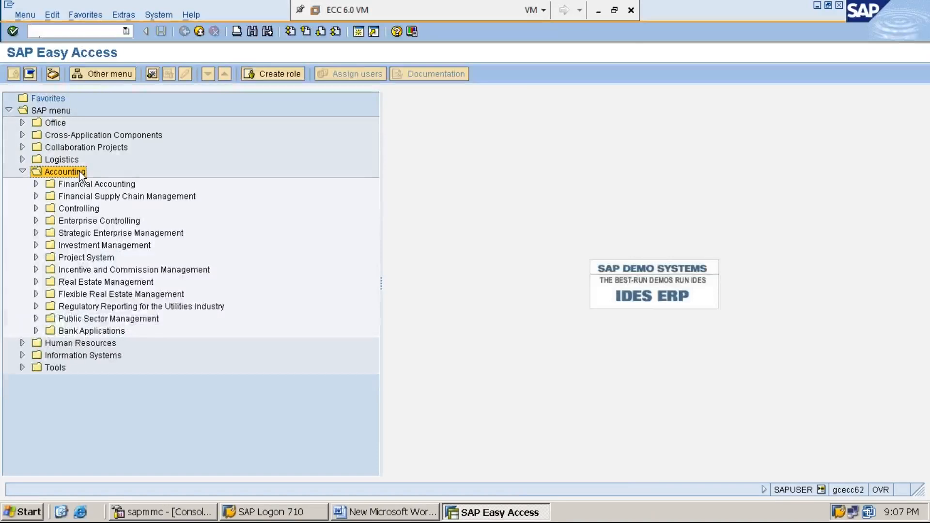
pyautogui.press('Down')
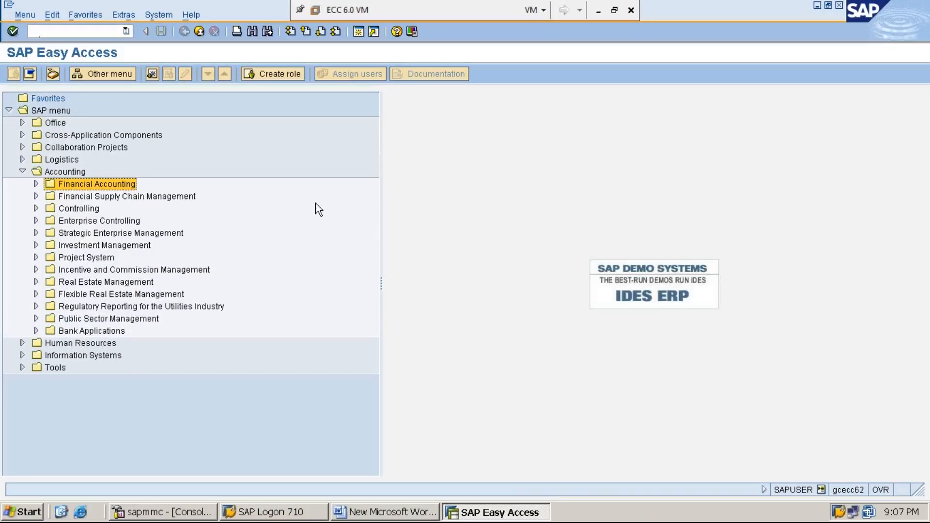
pyautogui.press('Return')
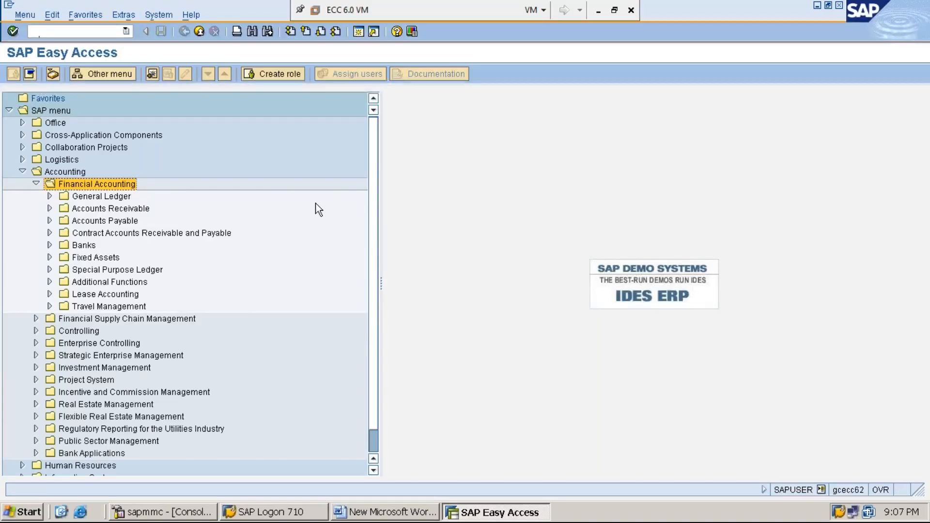
pyautogui.press('Down')
pyautogui.press('Down')
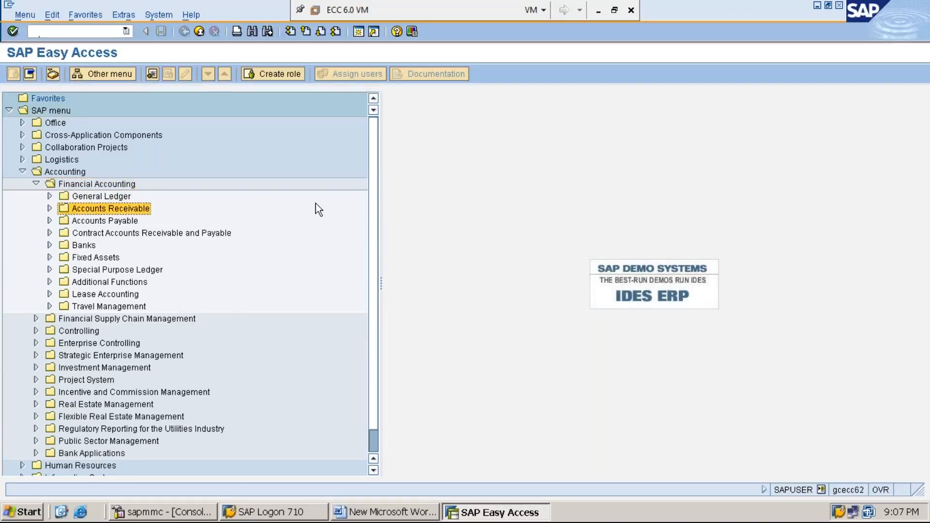
pyautogui.press('Return')
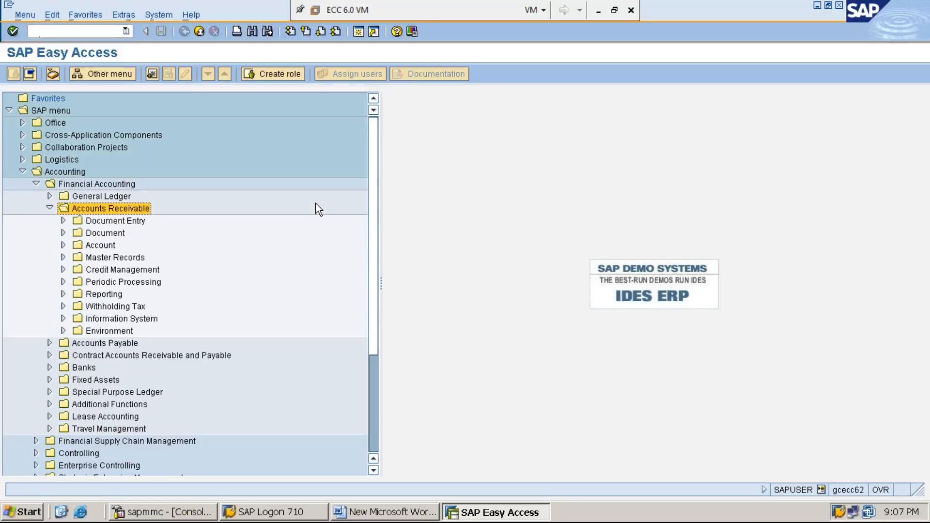
# Expand the Master Records folder under Accounts Receivable.
pyautogui.press('Down')
pyautogui.press('Down')
pyautogui.press('Down')
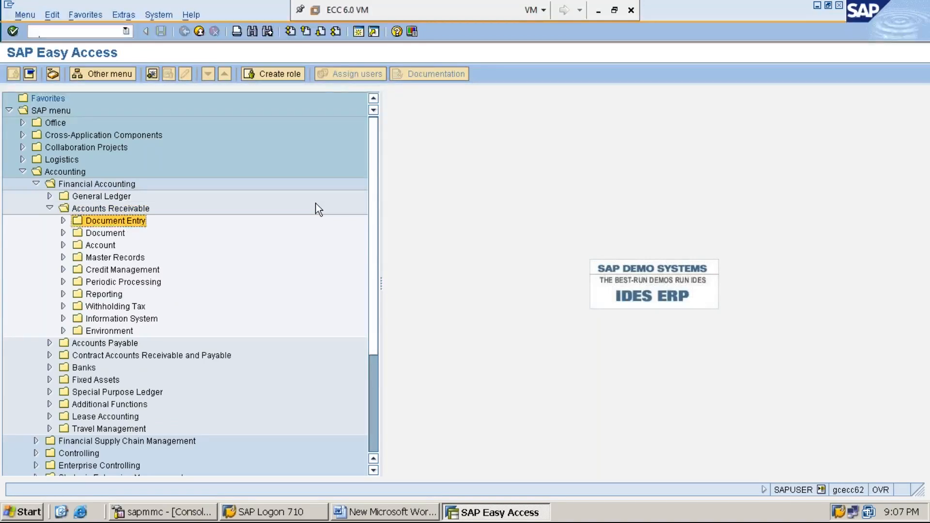
pyautogui.press('Return')
pyautogui.press('Left')
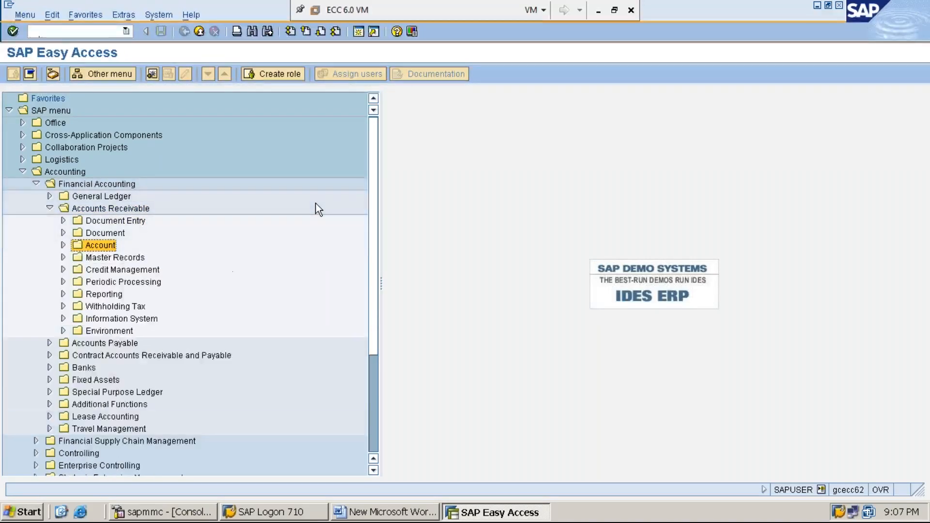
pyautogui.press('Down')
pyautogui.press('Return')
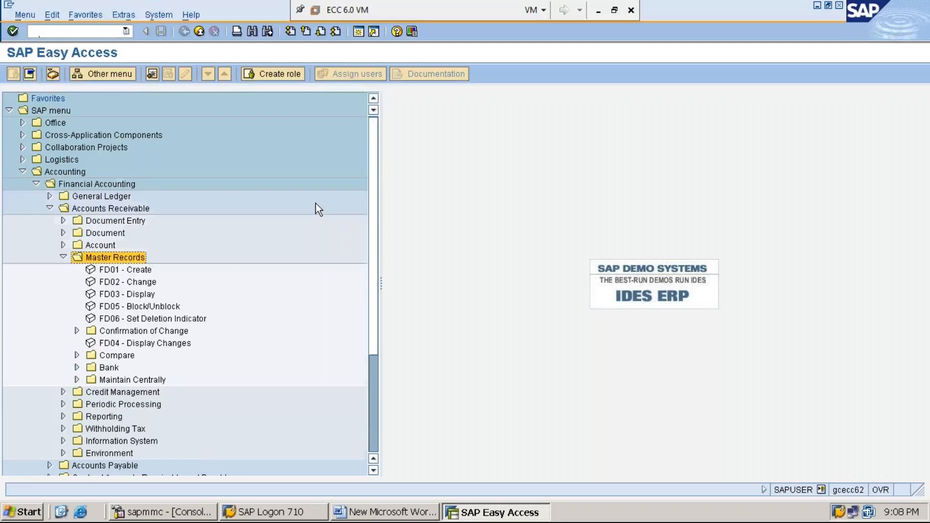
# Collapse and reopen the Master Records folder, and start transaction FD02 - Change from it.
pyautogui.press('Left')
pyautogui.press('Left')
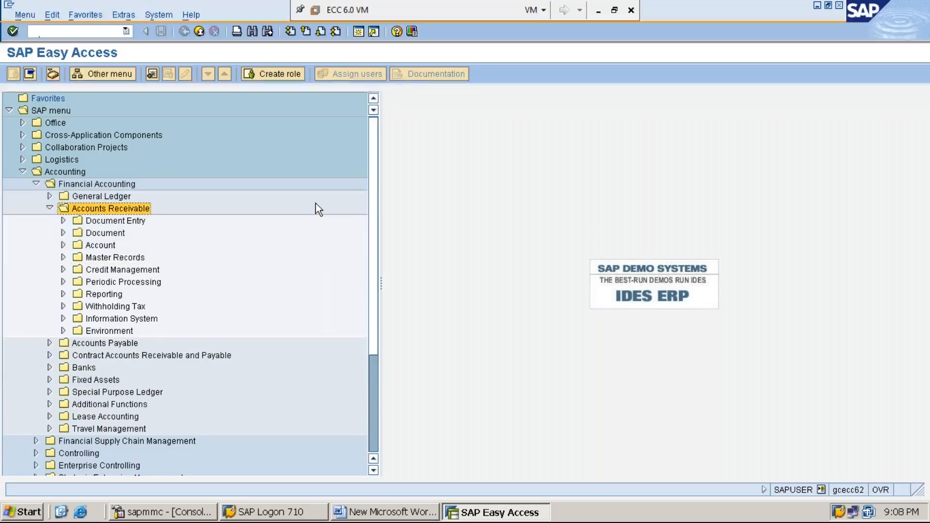
pyautogui.press('Down')
pyautogui.press('Down')
pyautogui.press('Down')
pyautogui.press('Down')
pyautogui.press('Right')
pyautogui.press('Down')
pyautogui.press('Down')
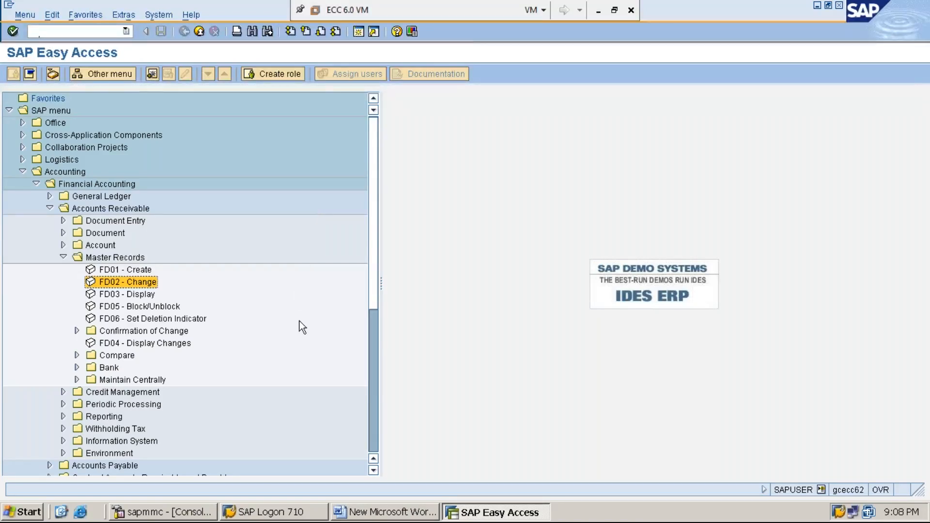
pyautogui.press('Return')
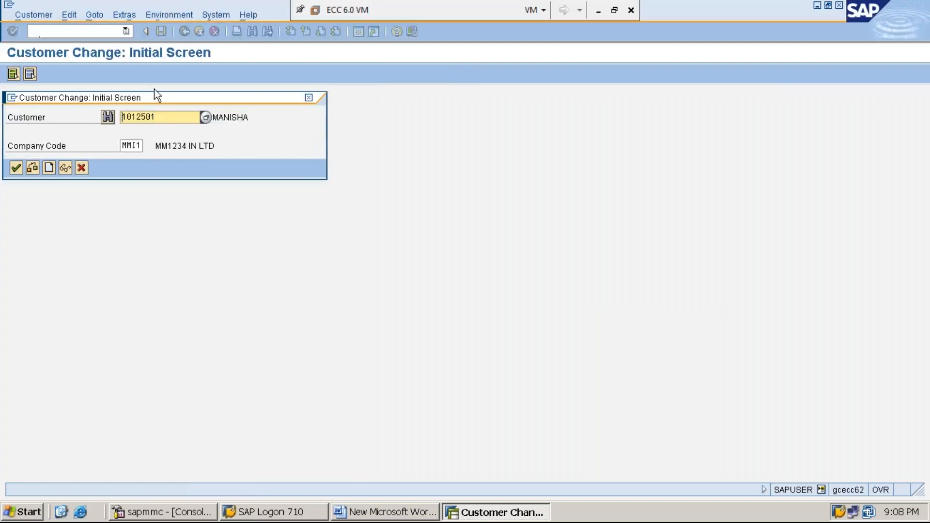
# Open the proposed customer in company code MMI1 and display the correspondence section of its company code data.
pyautogui.click(169, 117)
pyautogui.click(130, 147)
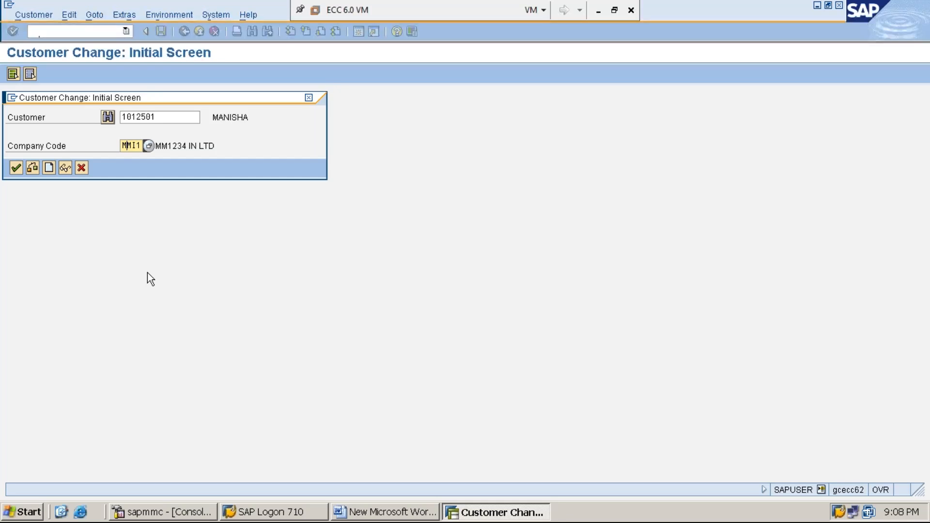
pyautogui.press('Return')
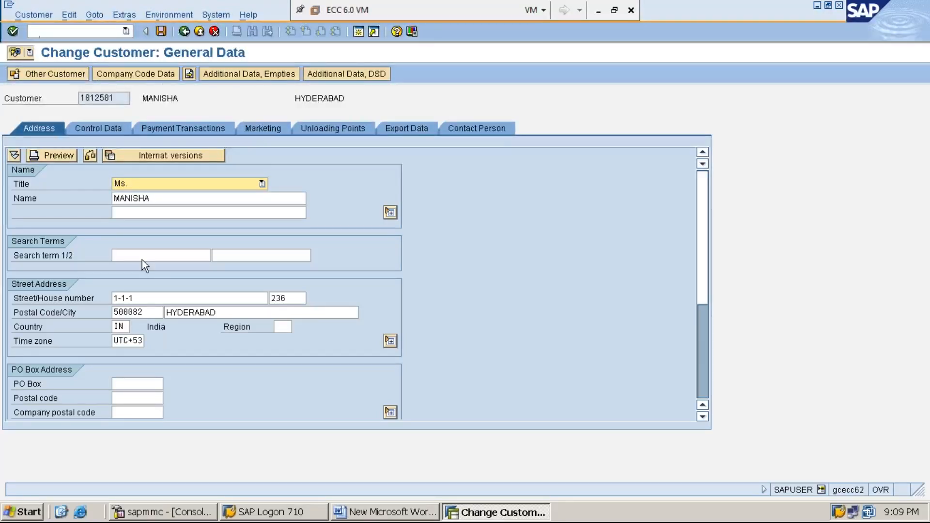
pyautogui.click(158, 74)
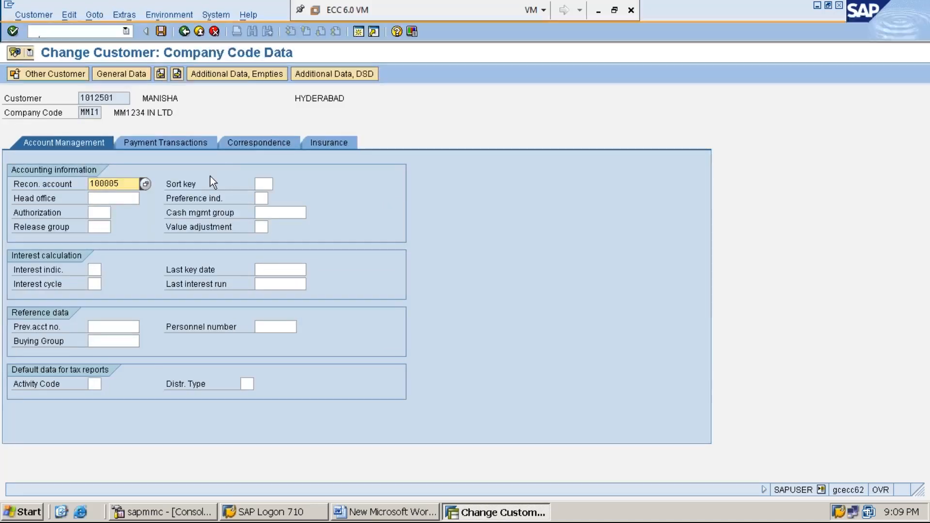
pyautogui.click(263, 143)
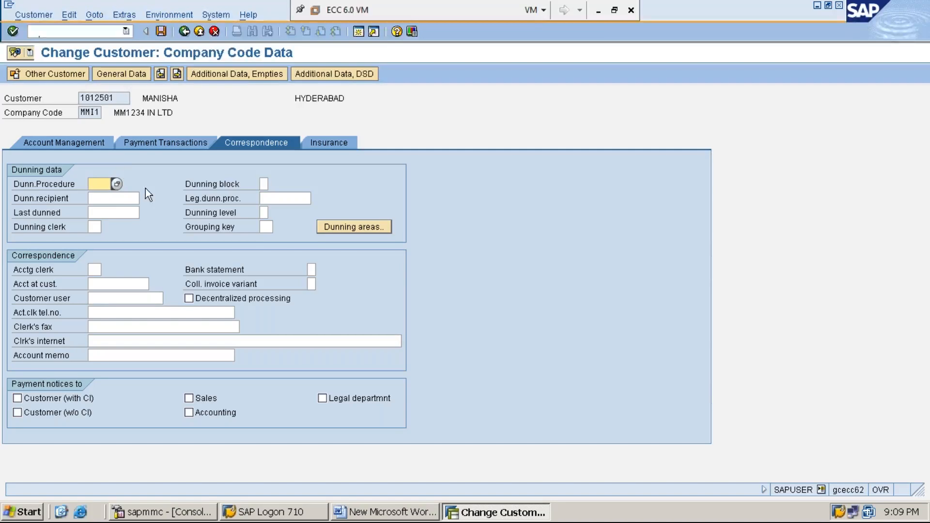
# Assign dunning procedure MMI1 to the customer, save the record and leave the customer change transaction.
pyautogui.write('MMI1')
pyautogui.click(162, 32)
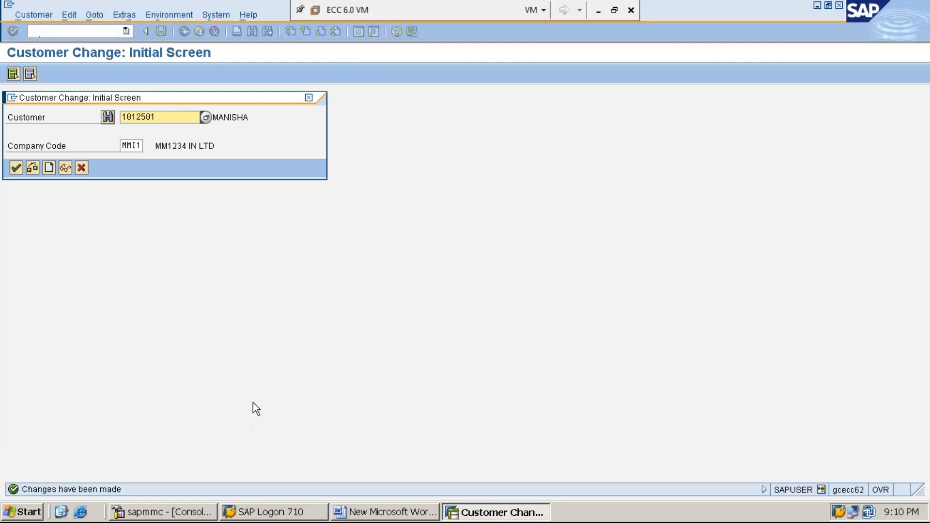
pyautogui.click(309, 99)
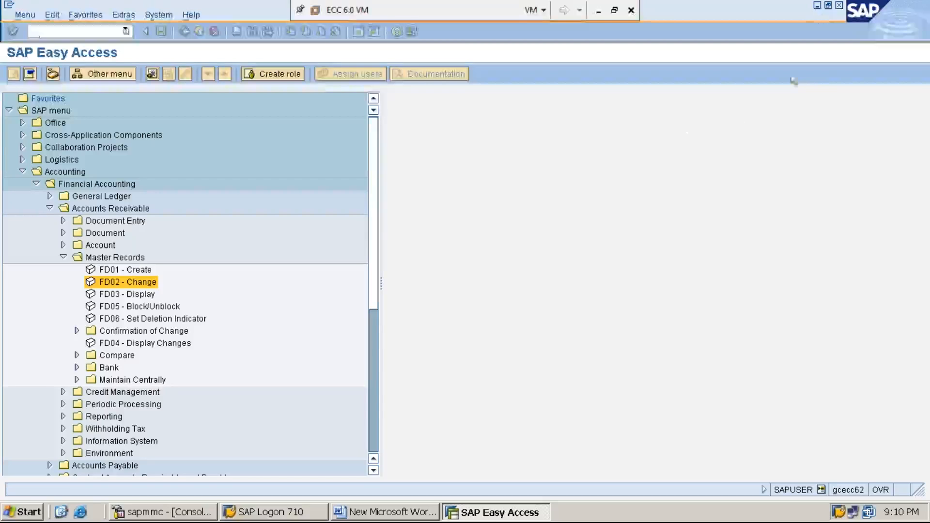
# Switch to the Word document and add the line "*STEP:3: PROCESS CUSTOMER INVOICE USING F-22" below step 2.
pyautogui.click(817, 7)
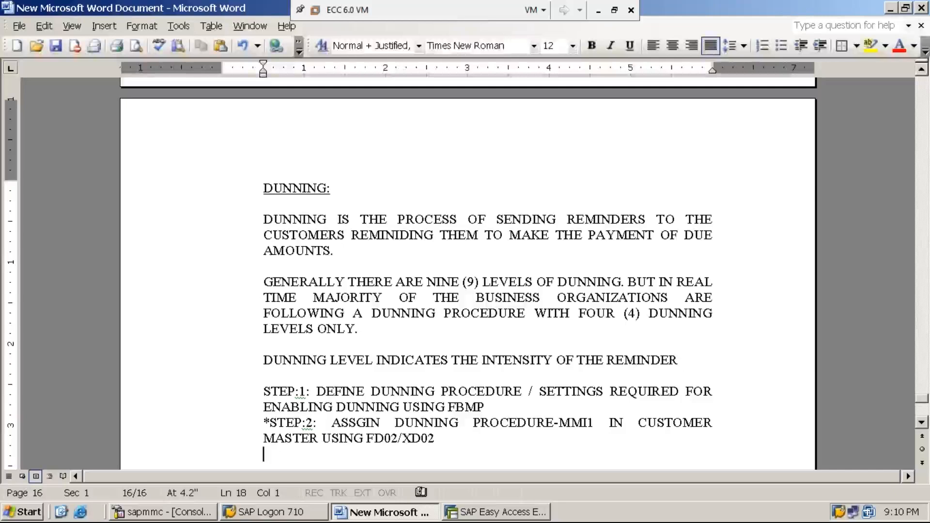
pyautogui.write('*STEP')
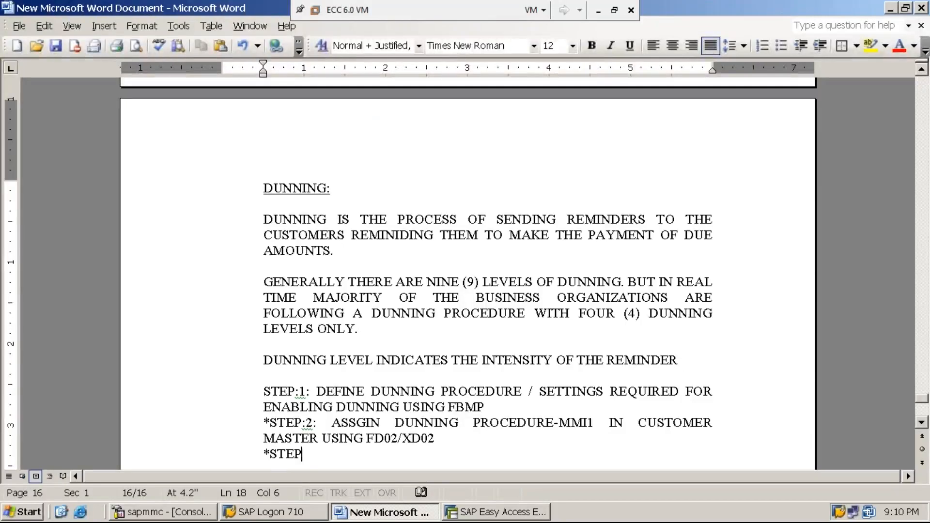
pyautogui.write(':3: ')
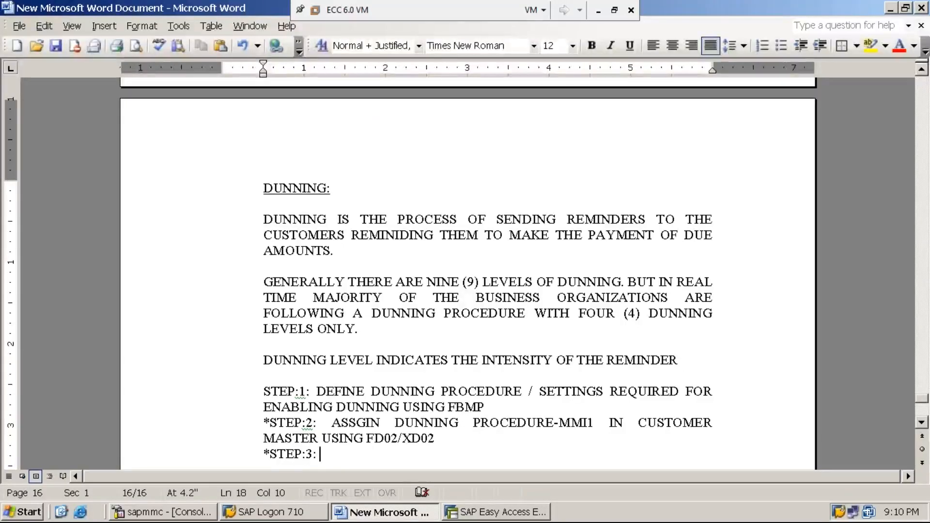
pyautogui.write('PROCESS ')
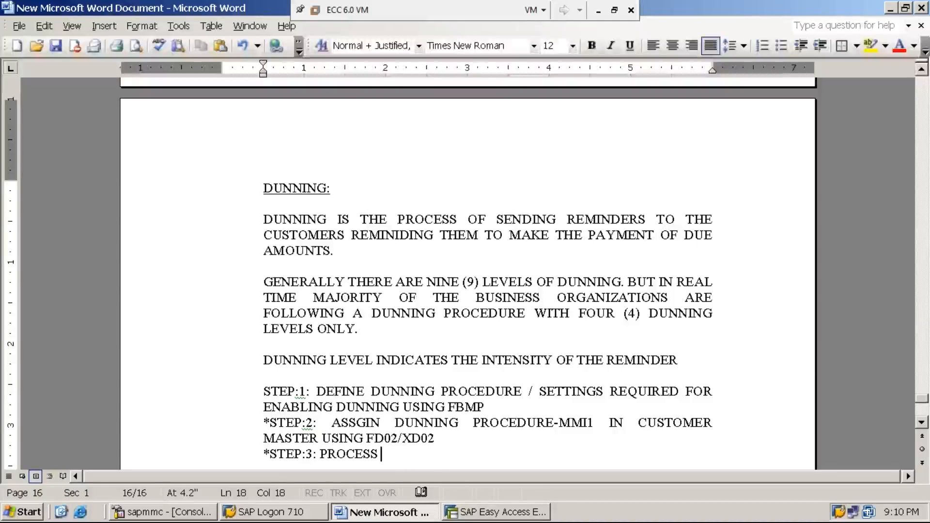
pyautogui.write('CUSTOMER I')
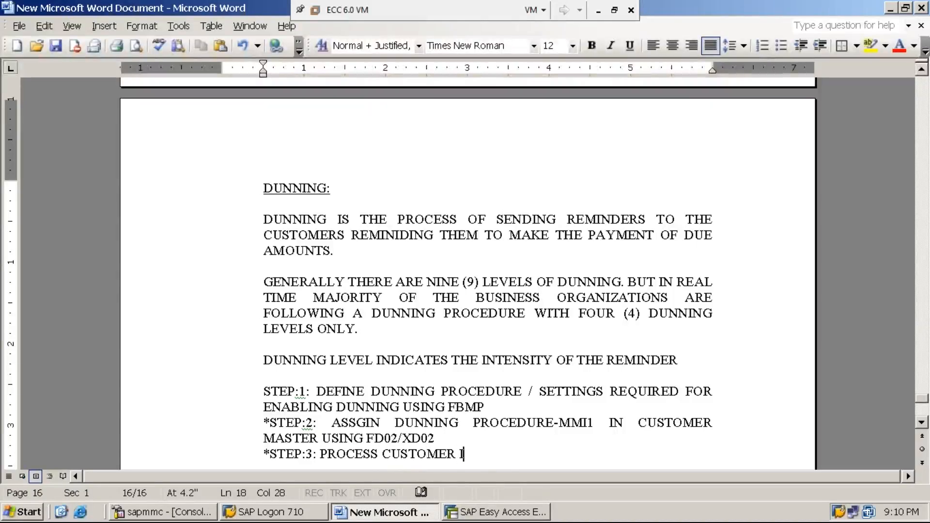
pyautogui.write('NVOICE')
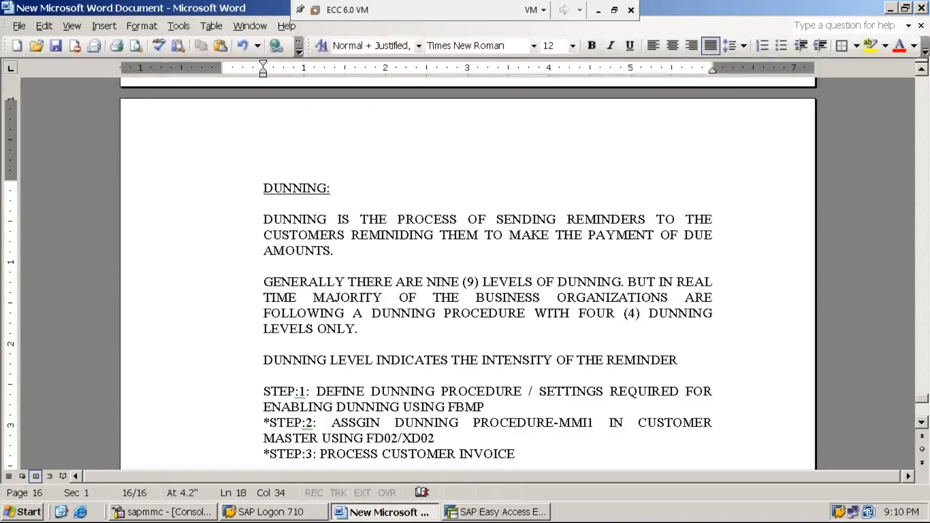
pyautogui.write(' USI')
pyautogui.write('NG')
pyautogui.write('-')
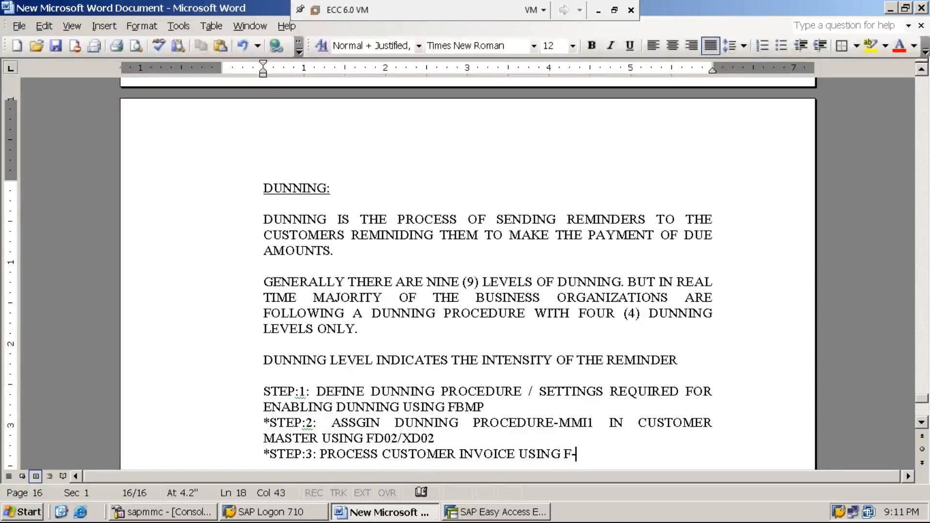
pyautogui.write('22 WITH PREVIOU')
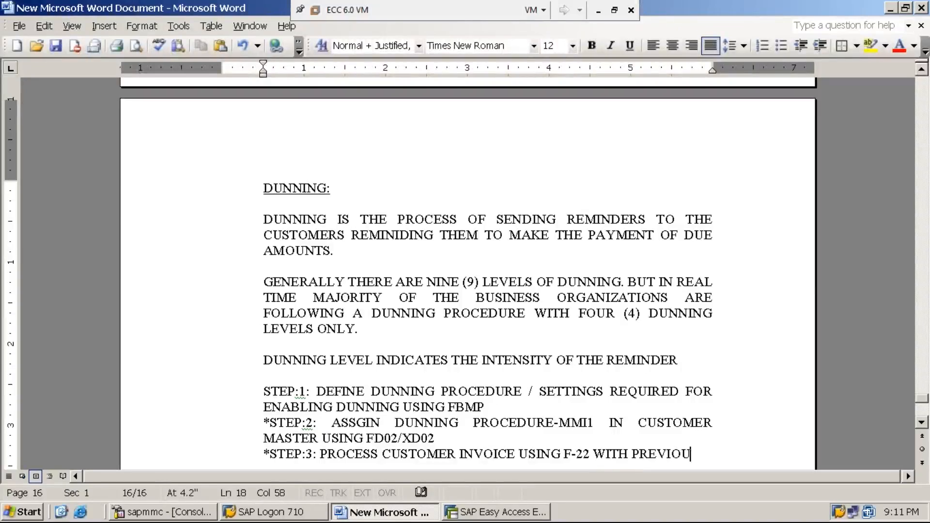
pyautogui.write('S POSTING DATE')
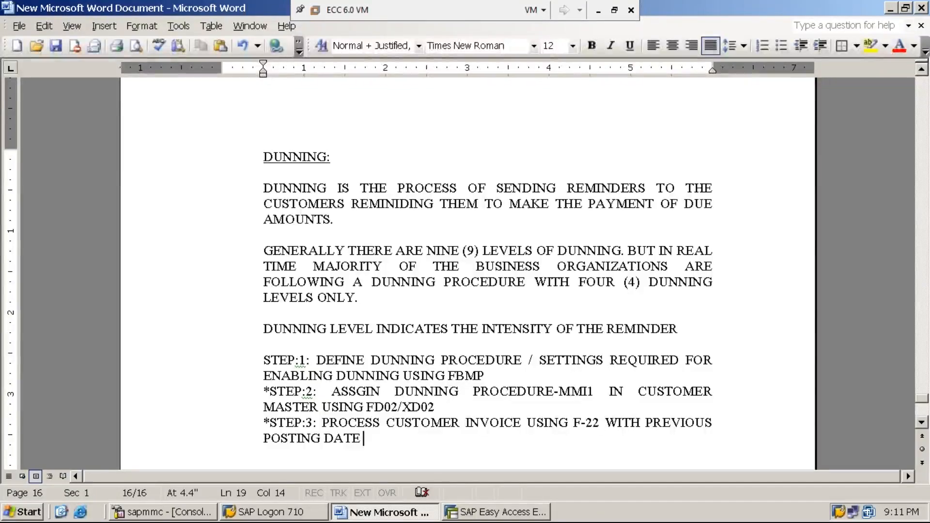
# Complete the step 3 note with "WITH PREVIOUS POSTING DATE FOR THE GOODS SOLD".
pyautogui.write('FOR TH')
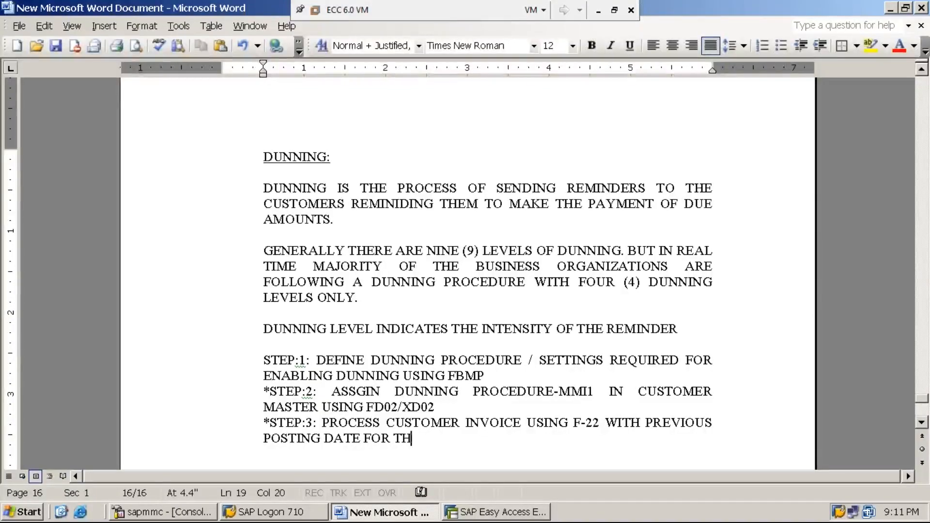
pyautogui.write('E GOODS S')
pyautogui.press('BackSpace')
pyautogui.press('BackSpace')
pyautogui.write('S SOLD')
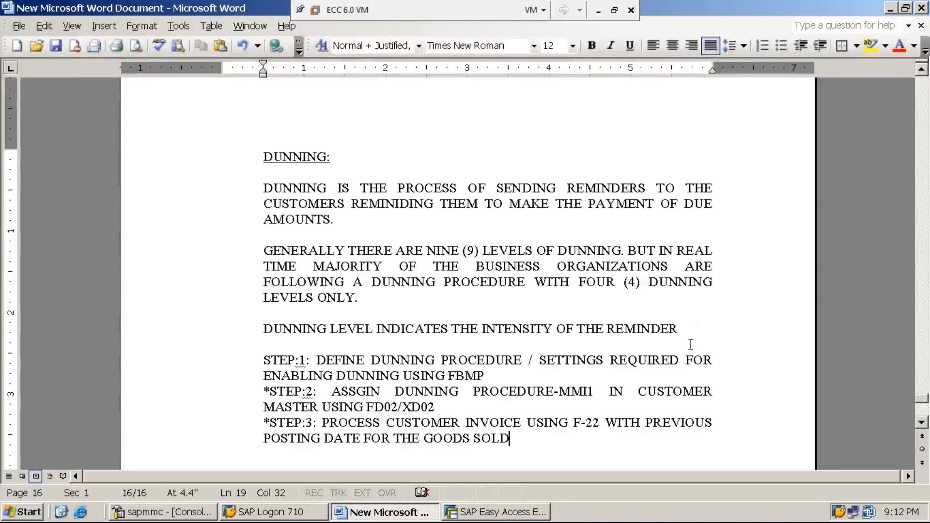
# Switch back to SAP Easy Access and start transaction F-22 to enter a customer invoice.
pyautogui.click(523, 512)
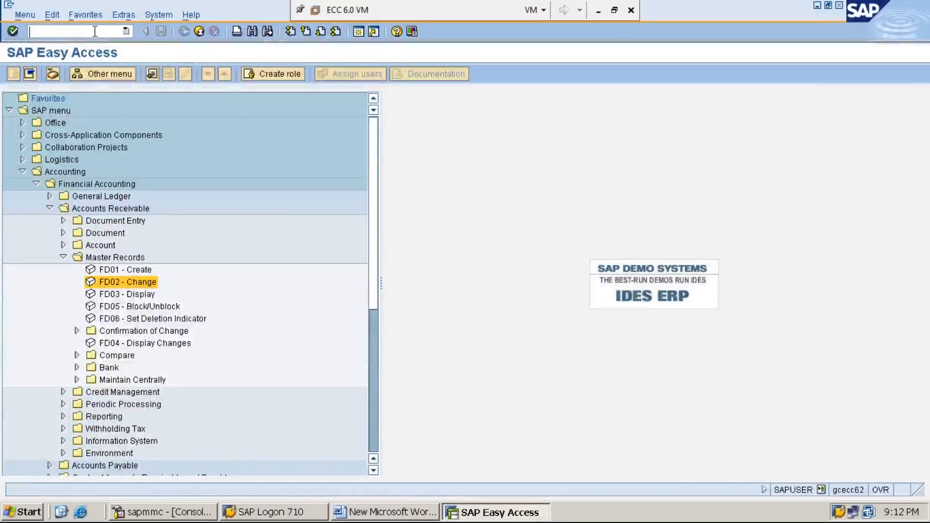
pyautogui.write('/')
pyautogui.write('F-22')
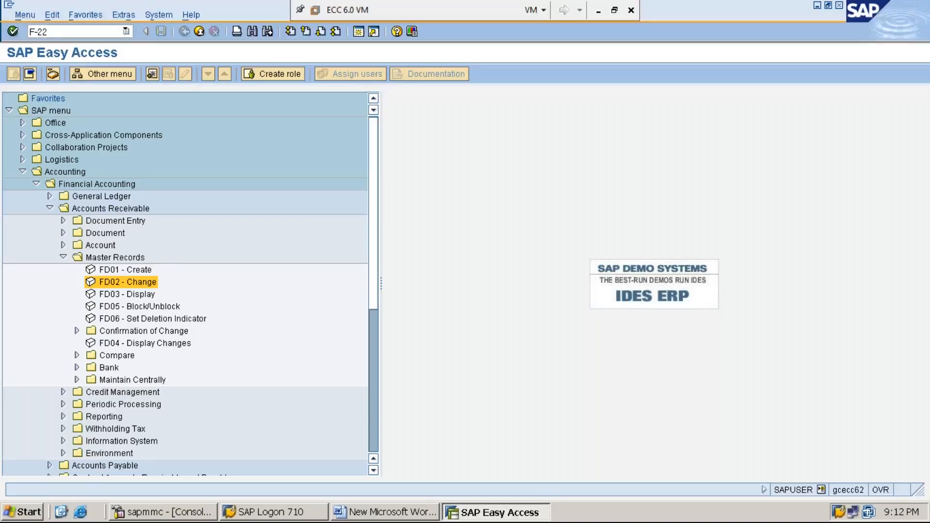
pyautogui.press('Return')
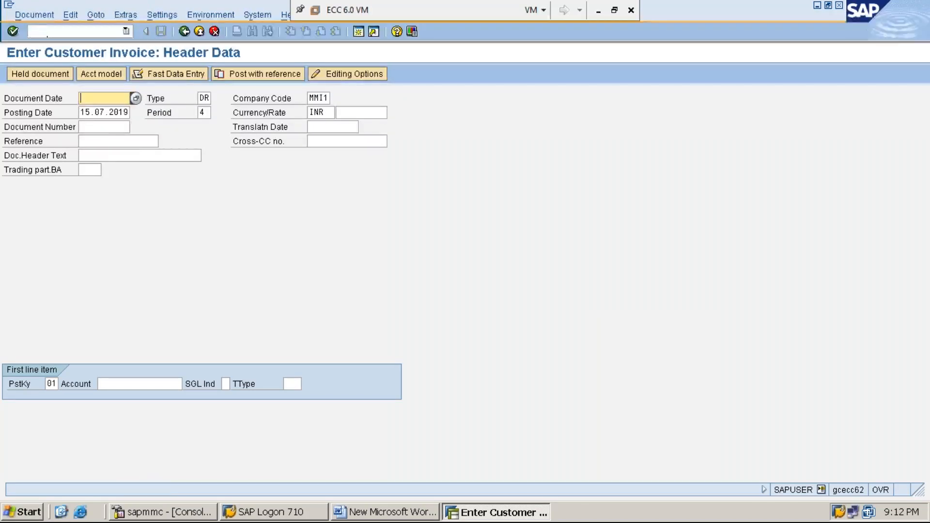
# Set the invoice's document date to 01.06.2019, keeping document type DR and company code MMI1.
pyautogui.write('01.0')
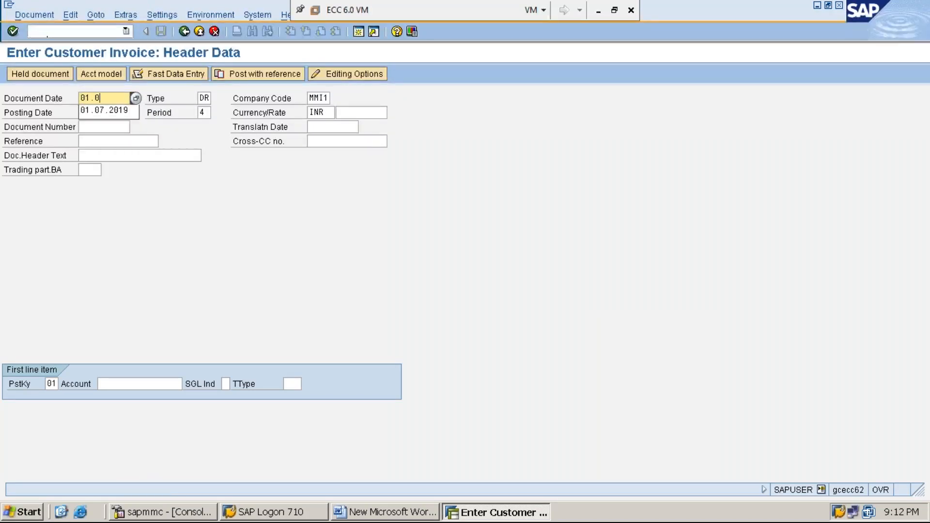
pyautogui.write('6.2019')
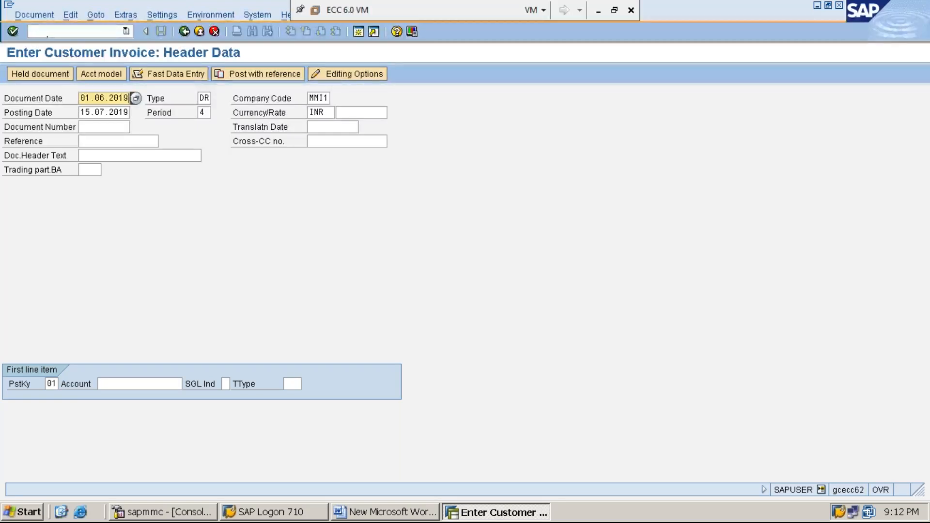
pyautogui.press('Tab')
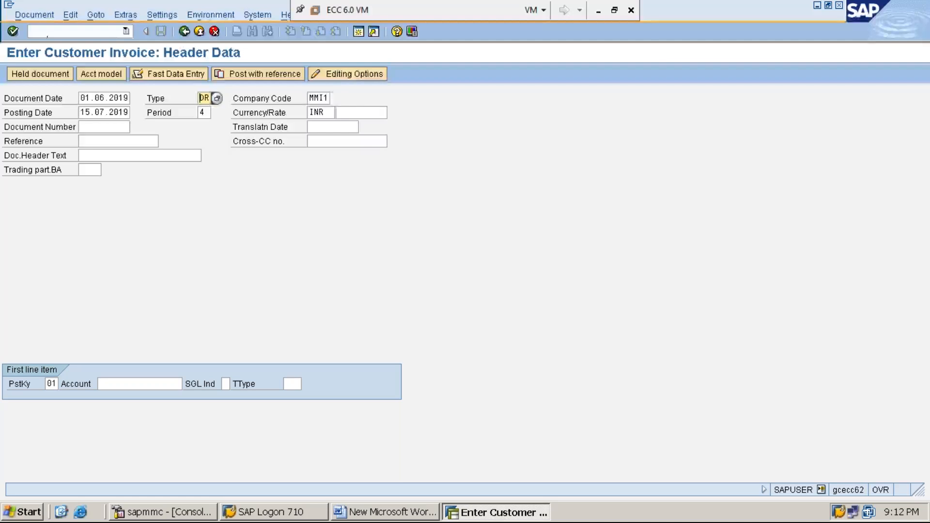
pyautogui.press('Tab')
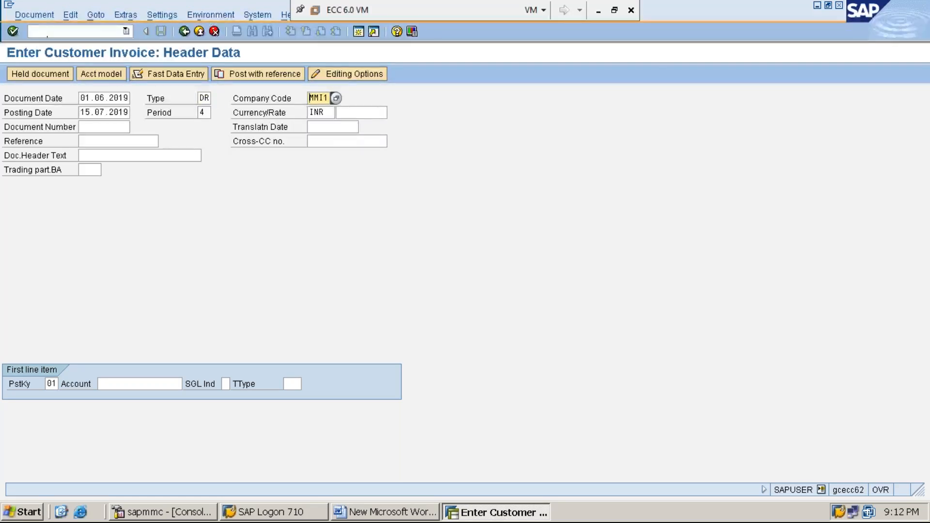
pyautogui.press('Tab')
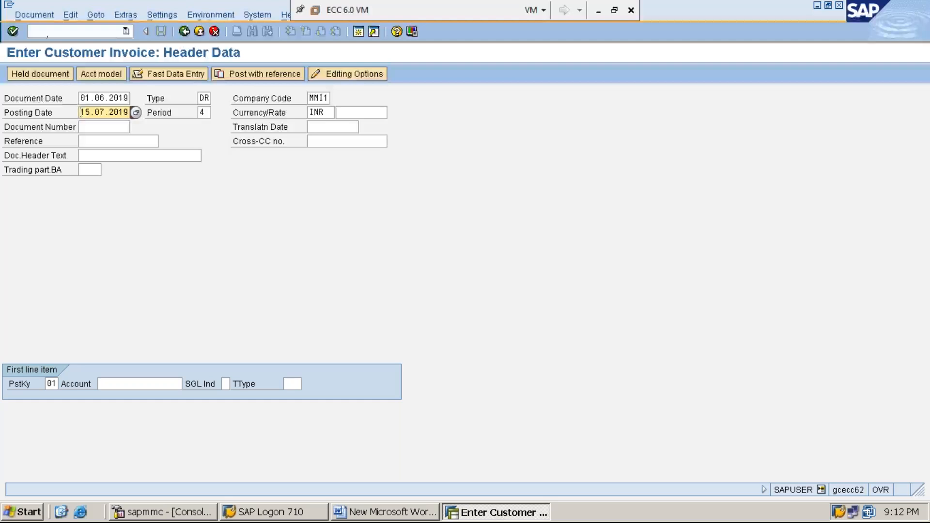
# Set the invoice's posting date to 01.06.2019 and its period to 3.
pyautogui.write('01.06.20')
pyautogui.press('Tab')
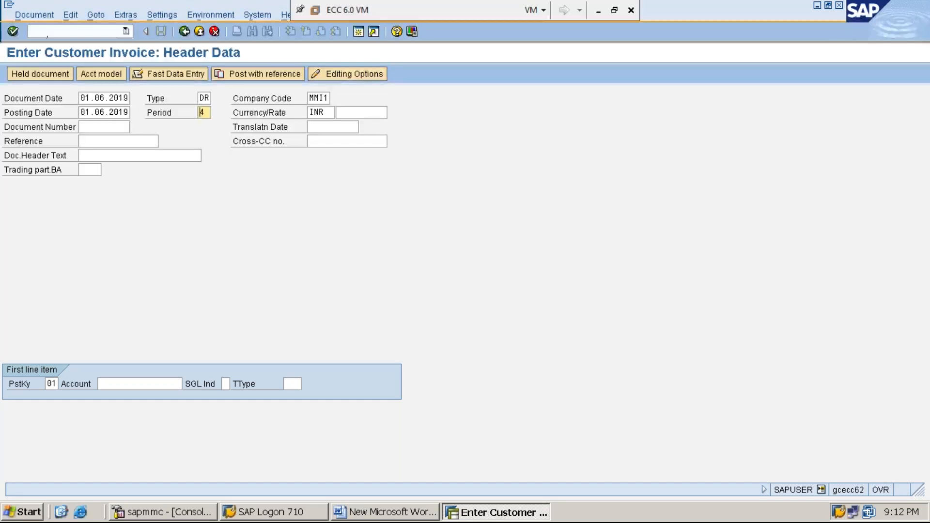
pyautogui.write('3')
pyautogui.press('Tab')
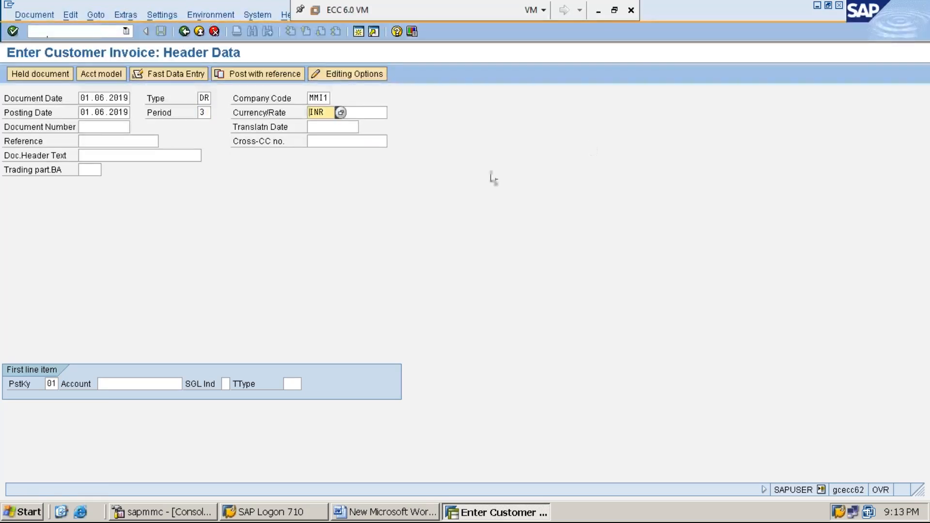
# Enter the customer's account number in the first line item with posting key 01 and continue to the customer item.
pyautogui.click(595, 13)
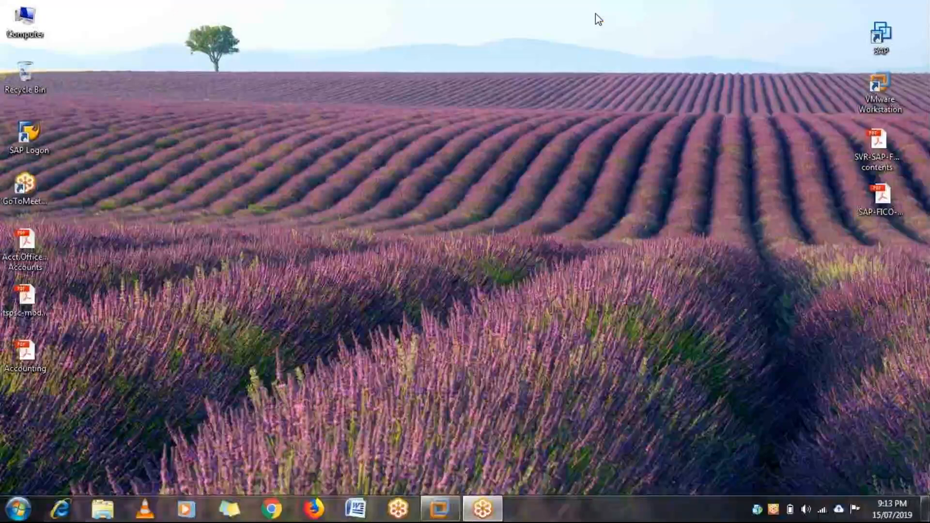
pyautogui.click(438, 508)
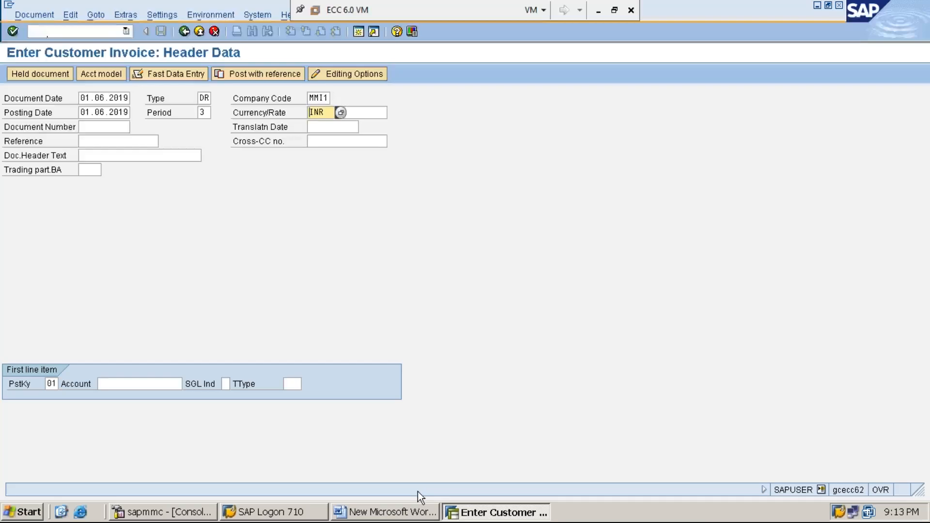
pyautogui.click(56, 384)
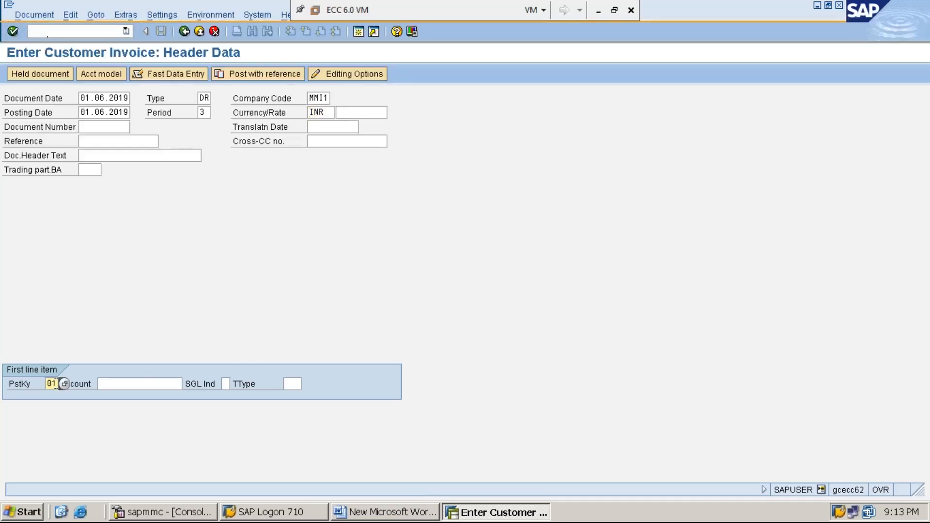
pyautogui.click(144, 383)
pyautogui.write('1')
pyautogui.press('Down')
pyautogui.press('Return')
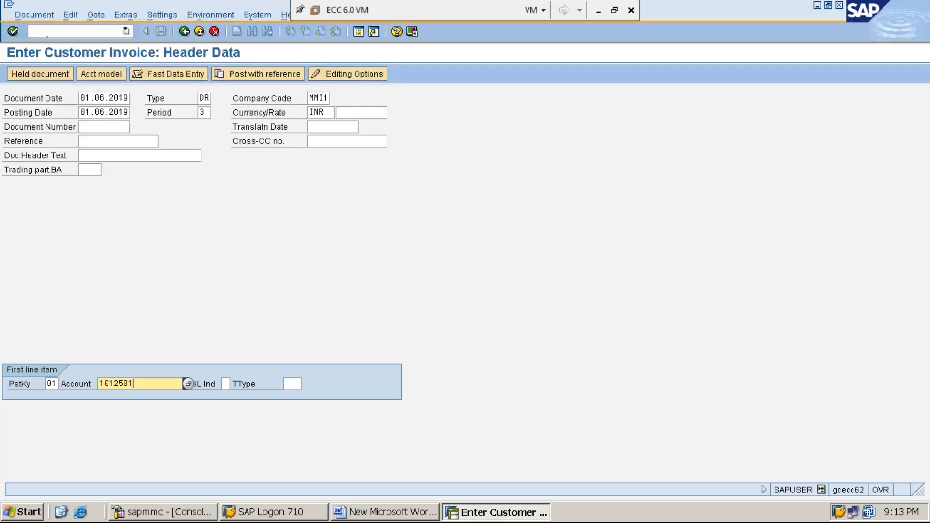
pyautogui.press('Return')
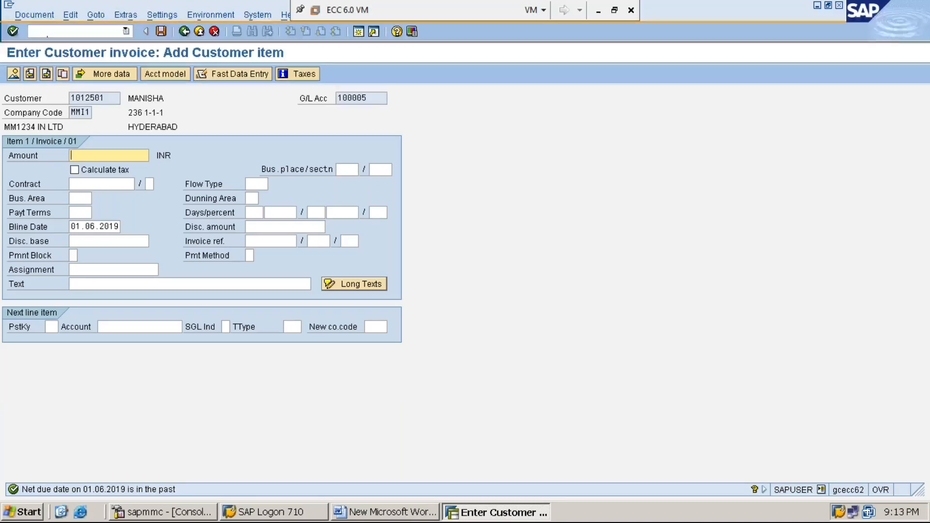
# Enter the amount 105000 and the text "CUSTOMER INVOICE PROCESSING FOR THE GOODS SOLD" in the customer item.
pyautogui.write('1')
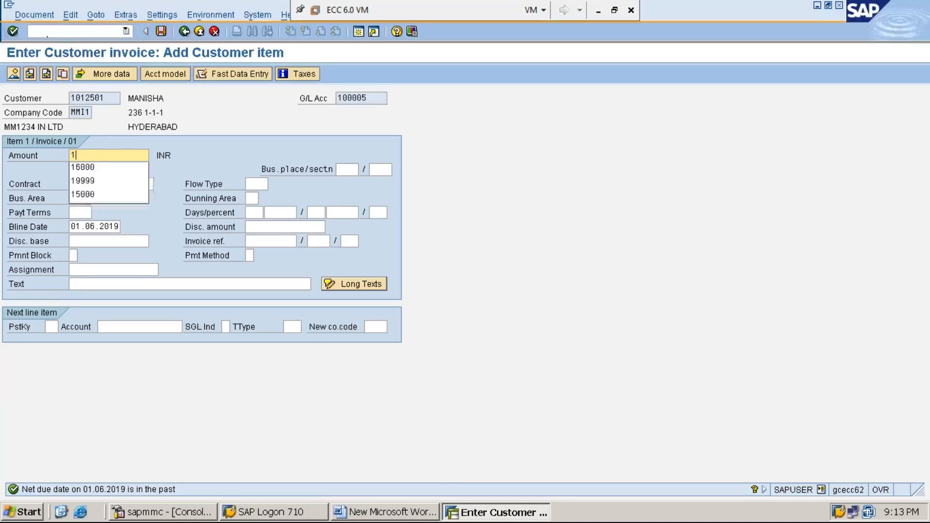
pyautogui.write('05000')
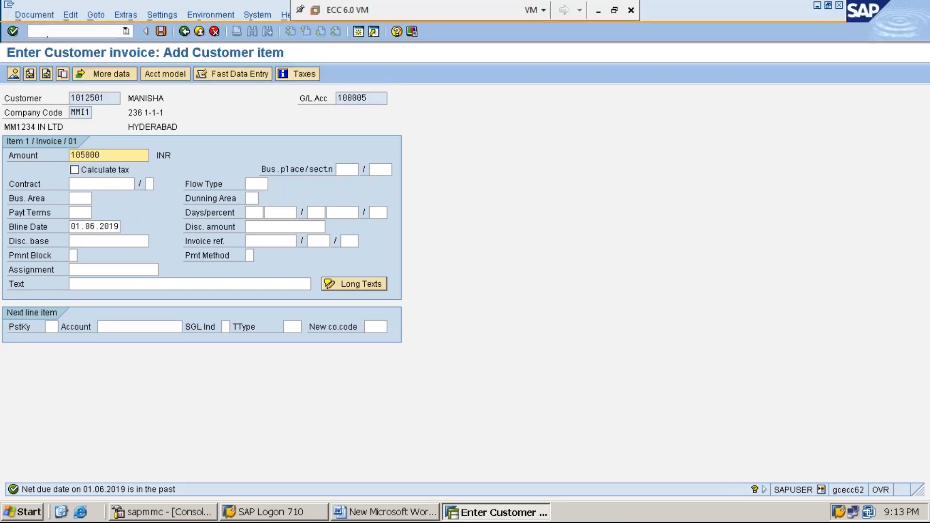
pyautogui.press('Down')
pyautogui.press('Down')
pyautogui.press('Down')
pyautogui.press('Down')
pyautogui.press('Down')
pyautogui.press('Down')
pyautogui.press('Down')
pyautogui.press('Down')
pyautogui.press('Down')
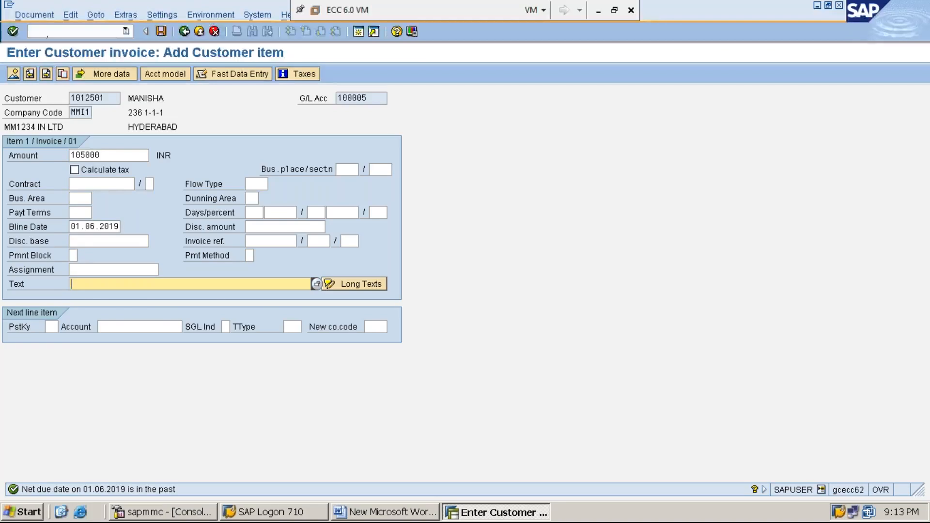
pyautogui.write('C')
pyautogui.press('Down')
pyautogui.press('Down')
pyautogui.press('Return')
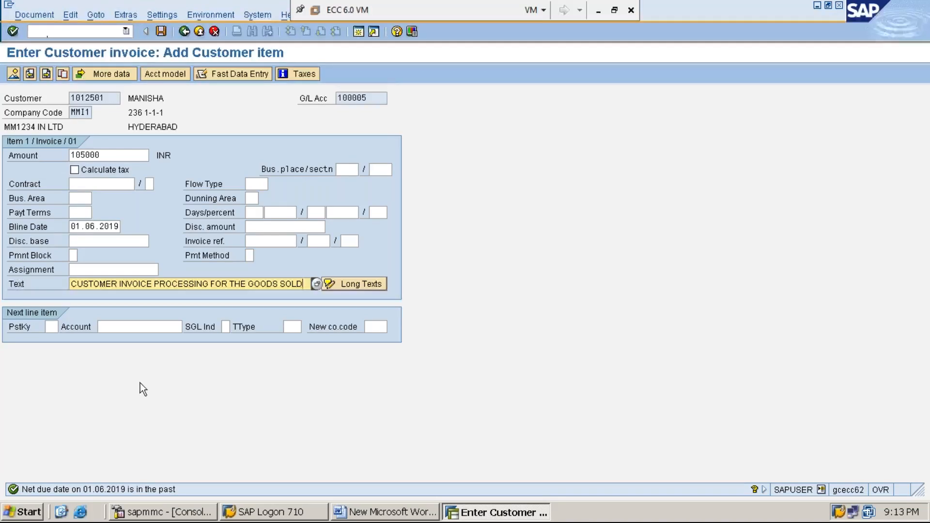
# Add a next line item with posting key 50 and the wholesale sales G/L account, and continue to it.
pyautogui.click(51, 327)
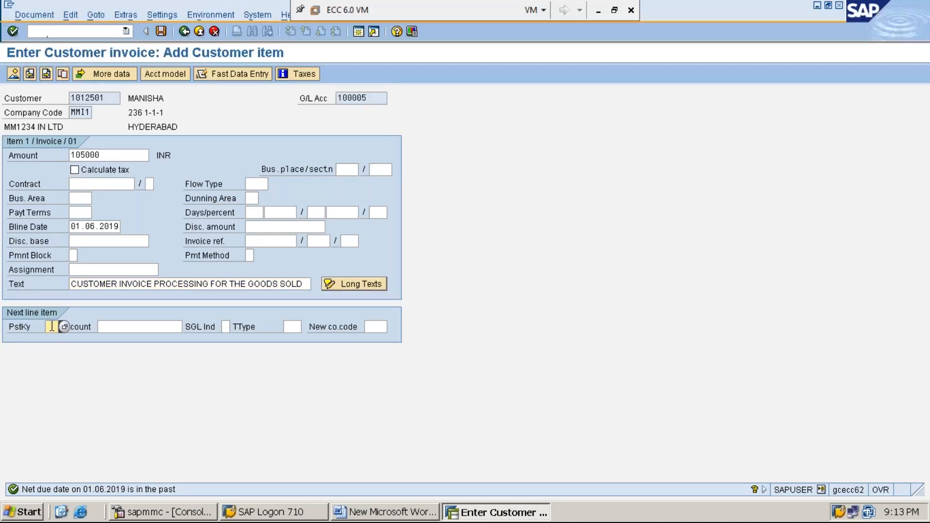
pyautogui.write('50')
pyautogui.press('Tab')
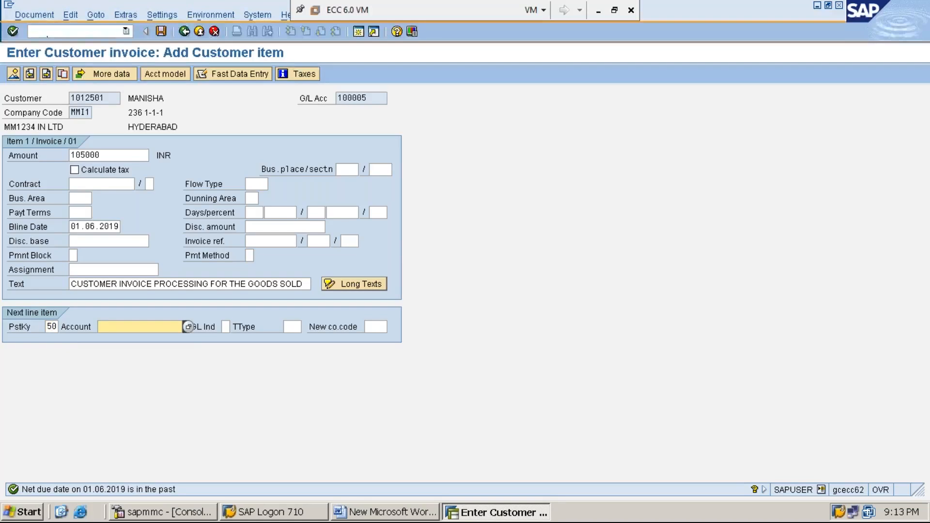
pyautogui.write('4')
pyautogui.press('Down')
pyautogui.press('Return')
pyautogui.press('Return')
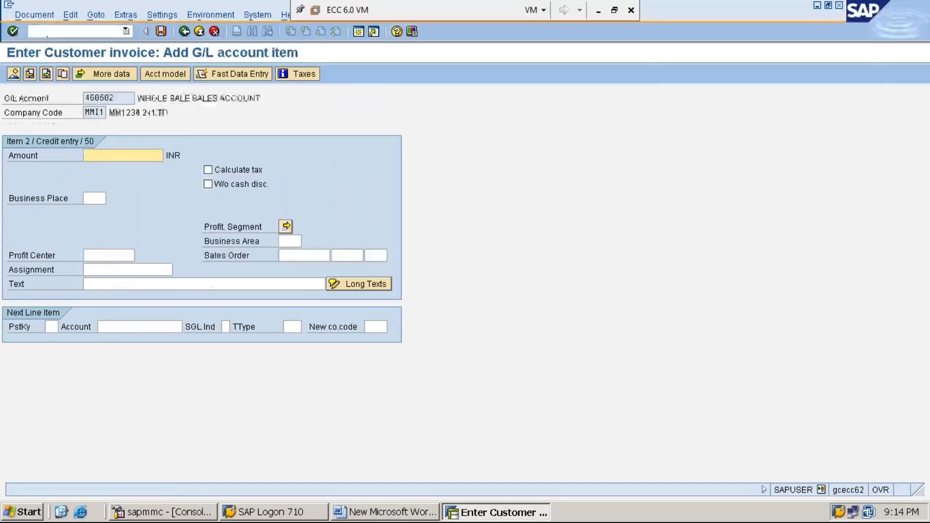
# Fill the G/L account item with "*" as the amount and "+" as the text.
pyautogui.write('*')
pyautogui.press('Down')
pyautogui.press('Down')
pyautogui.press('Down')
pyautogui.press('Down')
pyautogui.write('+')
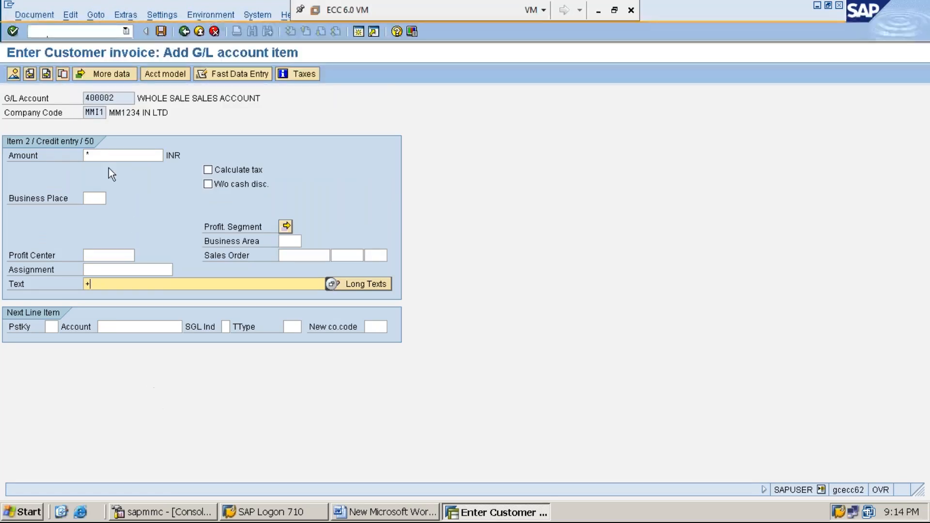
# Simulate the customer invoice and post it.
pyautogui.click(36, 16)
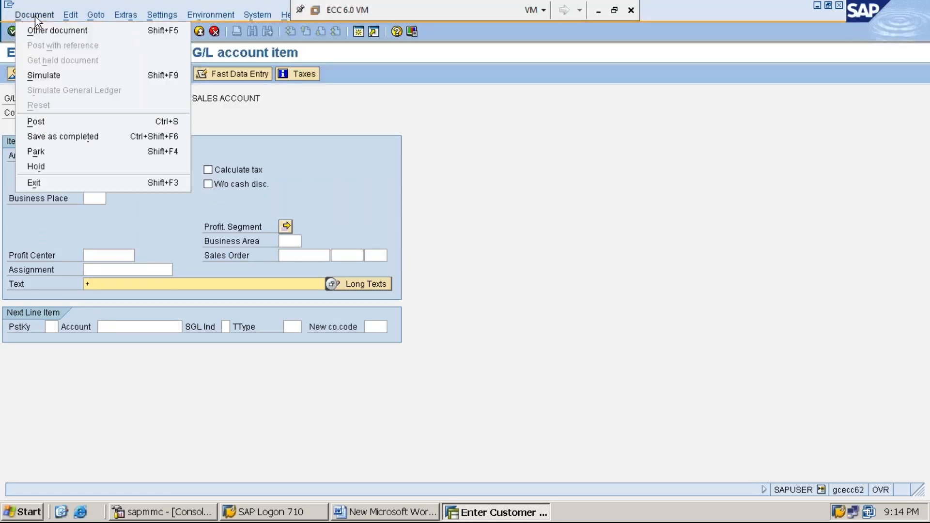
pyautogui.click(65, 76)
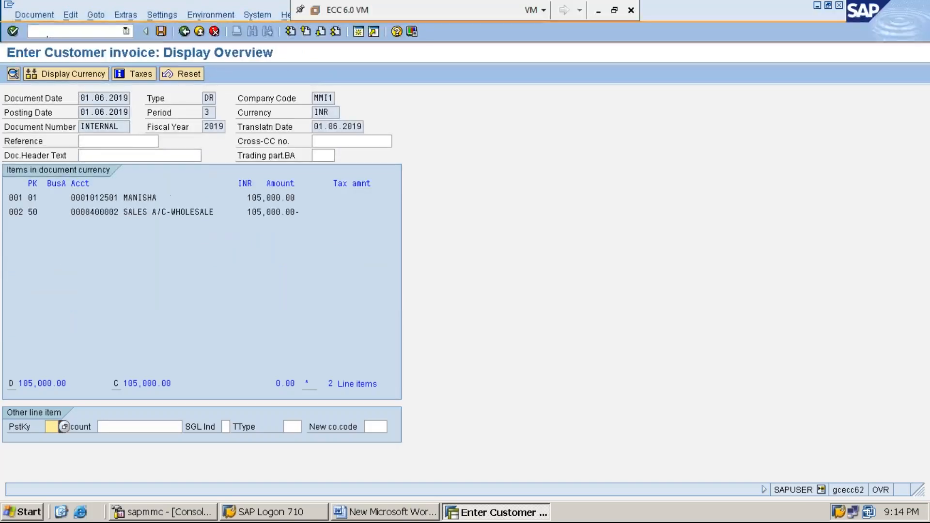
pyautogui.click(161, 32)
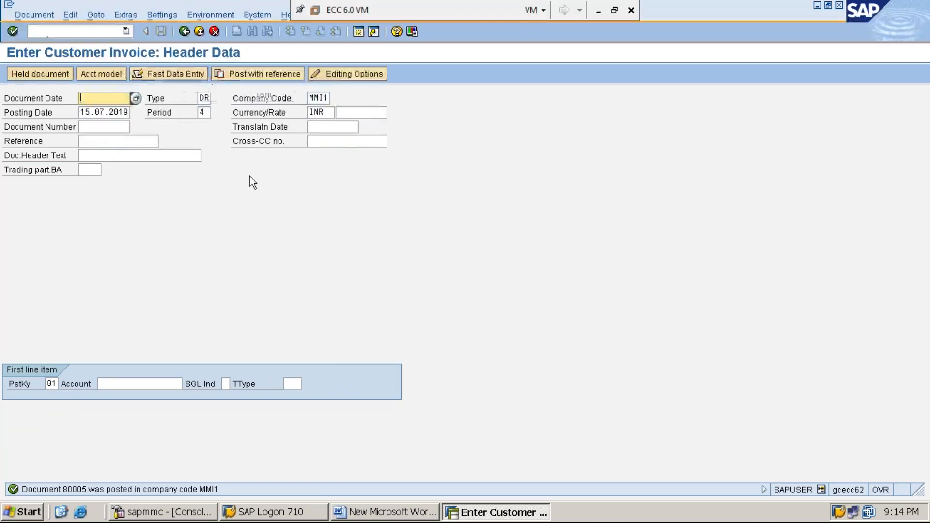
# Switch to the Word document and add the line "*STEP:4: DISPLAY CUSTOMER LINE ITEMS USING FBL5N" below step 3.
pyautogui.click(370, 513)
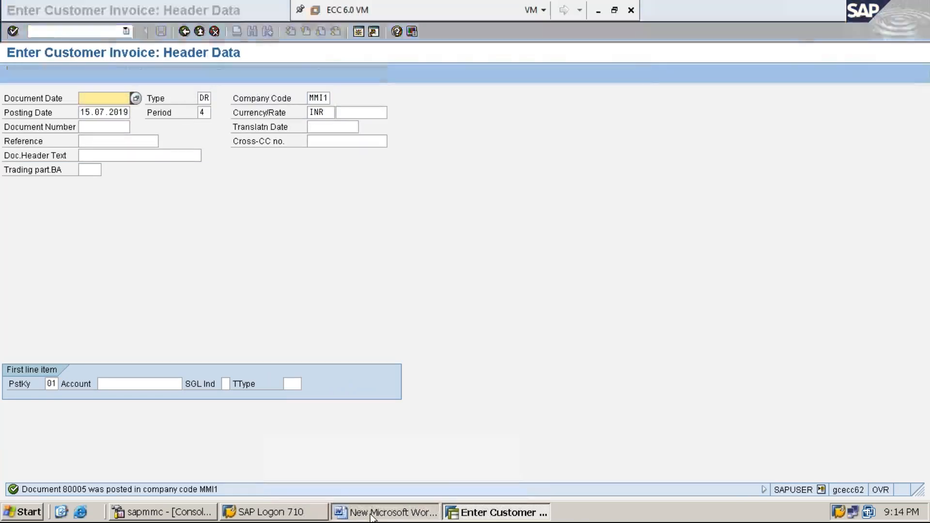
pyautogui.press('Return')
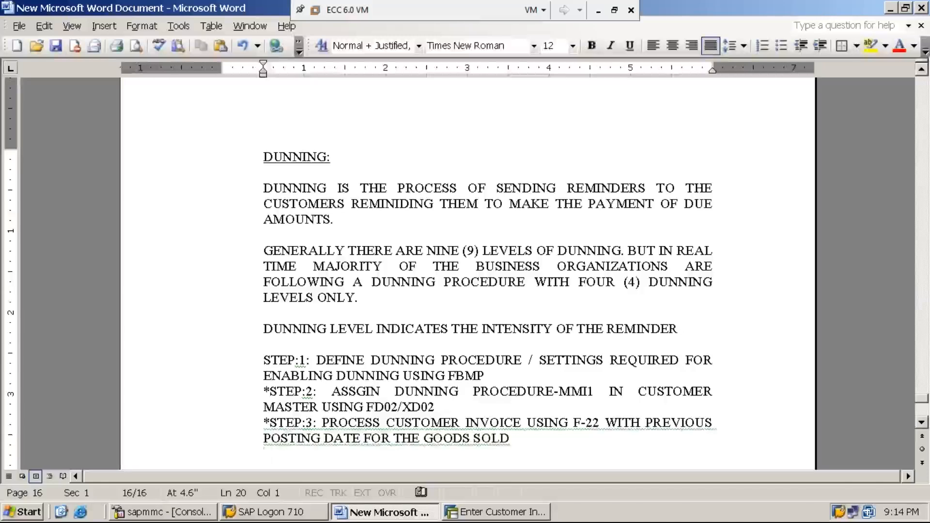
pyautogui.write('*STEP')
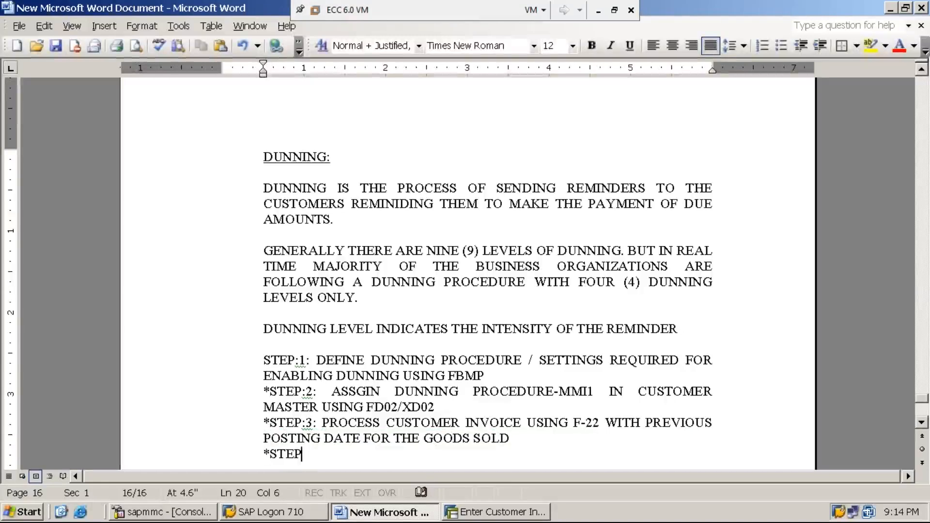
pyautogui.write(':4: DISPLAN')
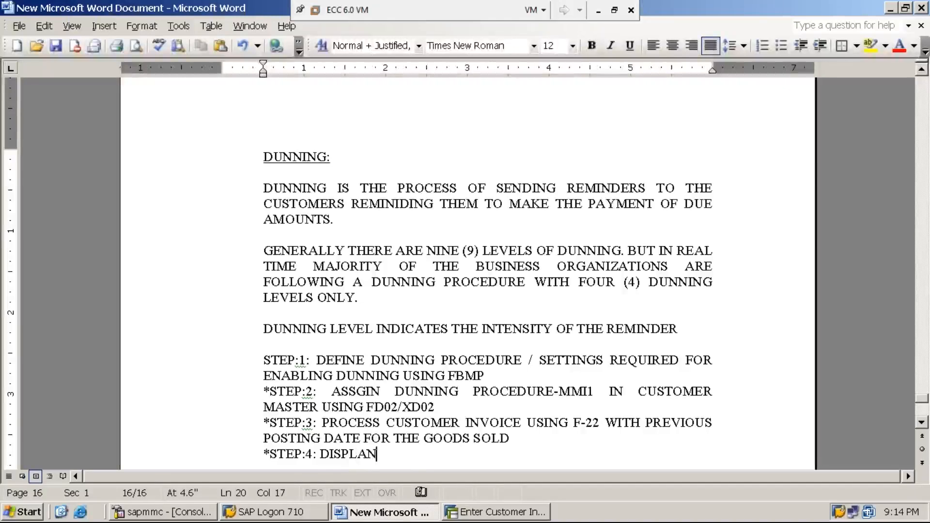
pyautogui.press('BackSpace')
pyautogui.write('Y CUSTOMER LINE ITE')
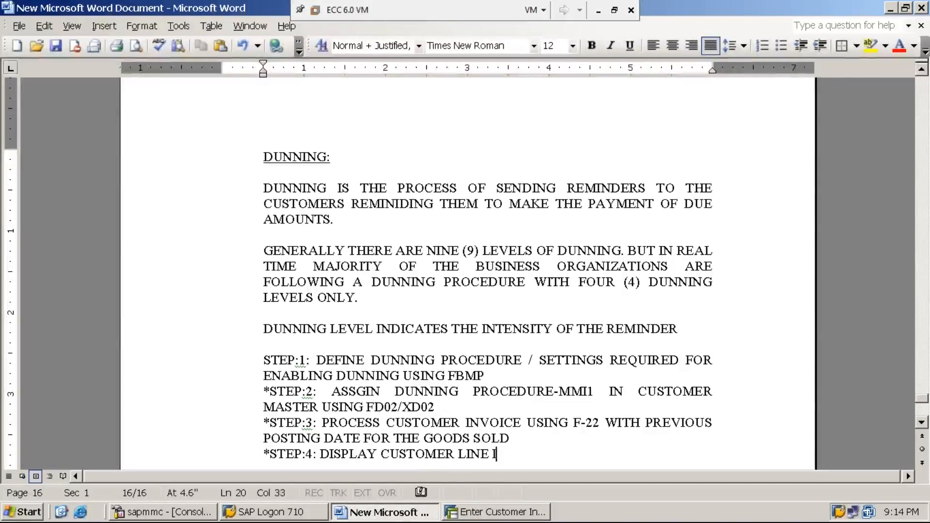
pyautogui.press('BackSpace')
pyautogui.press('BackSpace')
pyautogui.write('TEMS USIN')
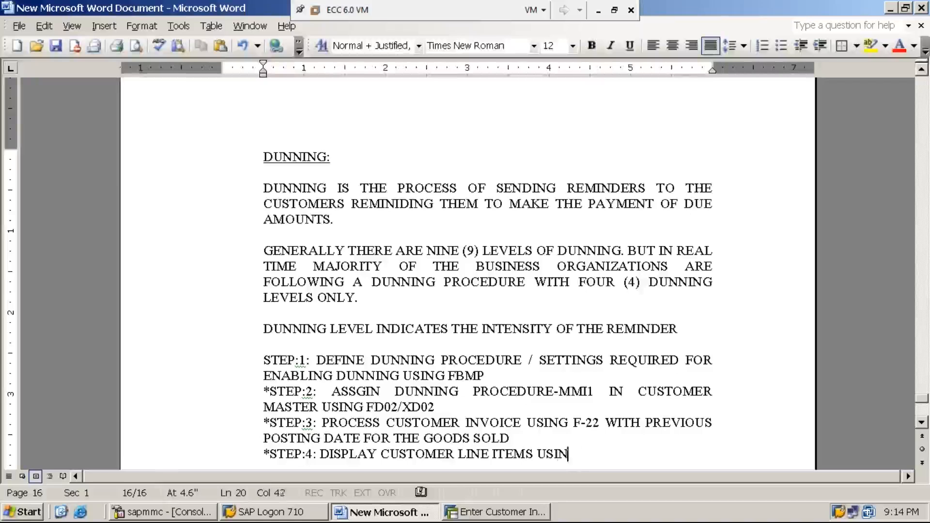
pyautogui.write('G FBL5N')
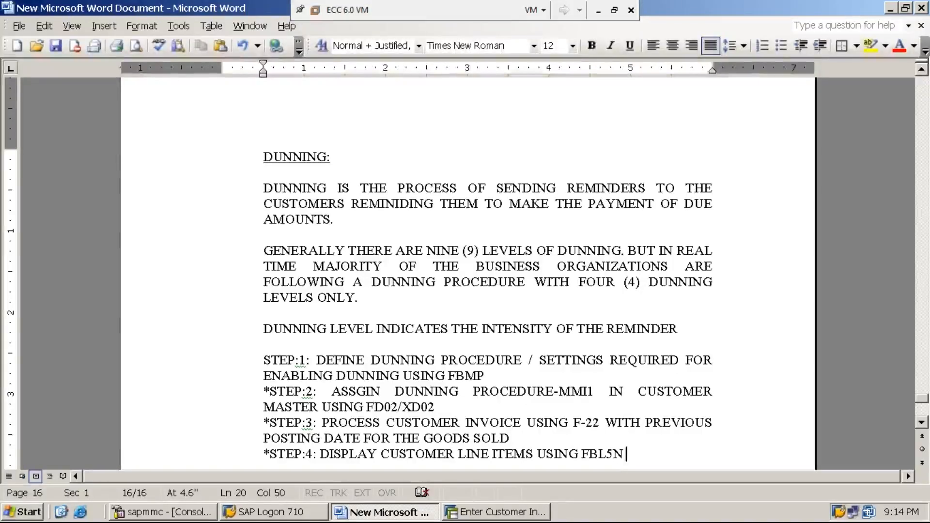
pyautogui.write(' IN ORDER TO ')
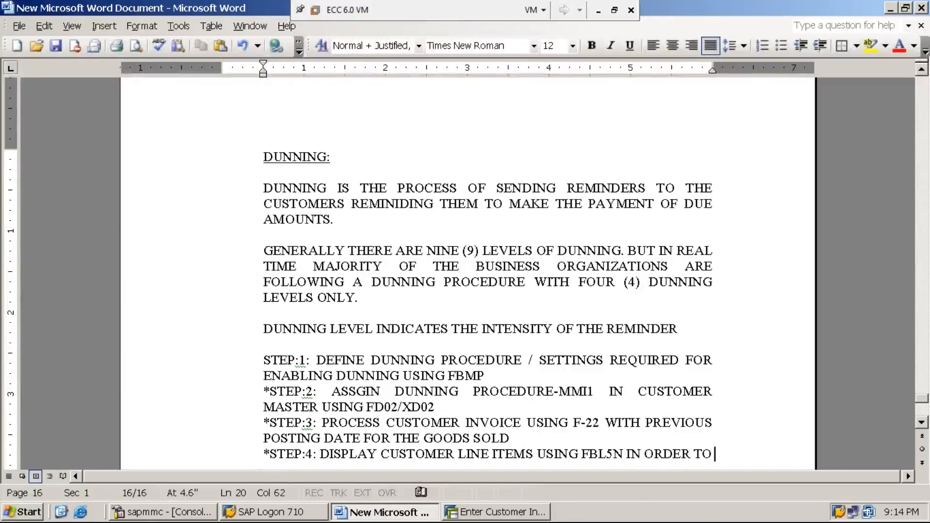
pyautogui.write('KNOW THE RECEIVE')
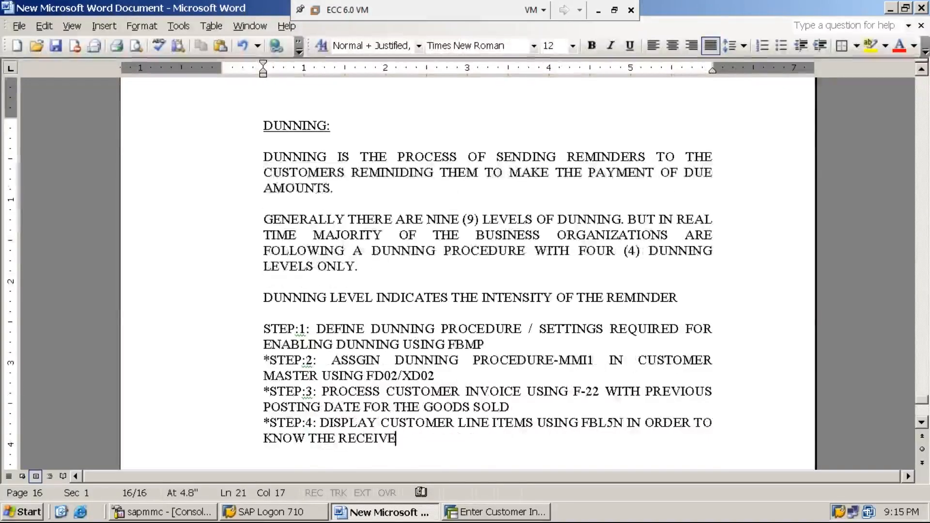
# Complete the step 4 line with the text "IN ORDER TO KNOW THE RECEIVABLE AMOUNT".
pyautogui.press('BackSpace')
pyautogui.write('ABLE A')
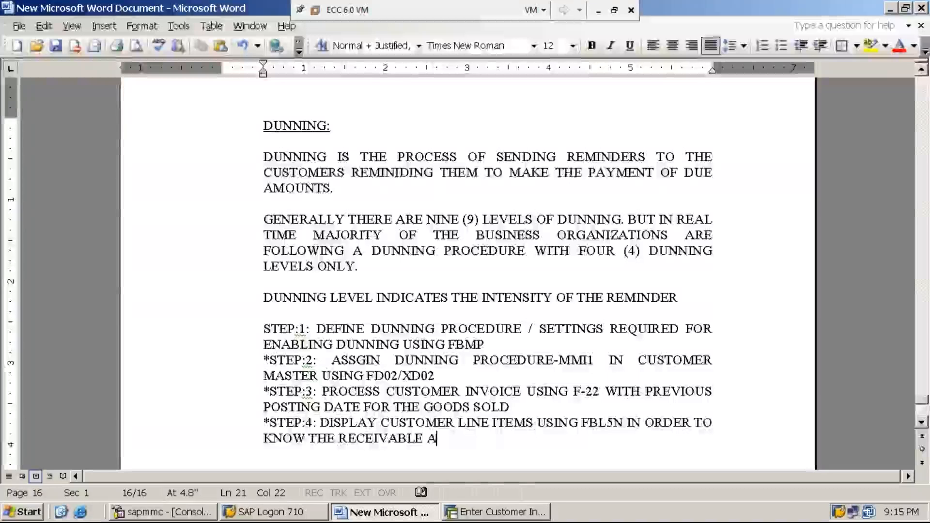
pyautogui.write('MOUNT')
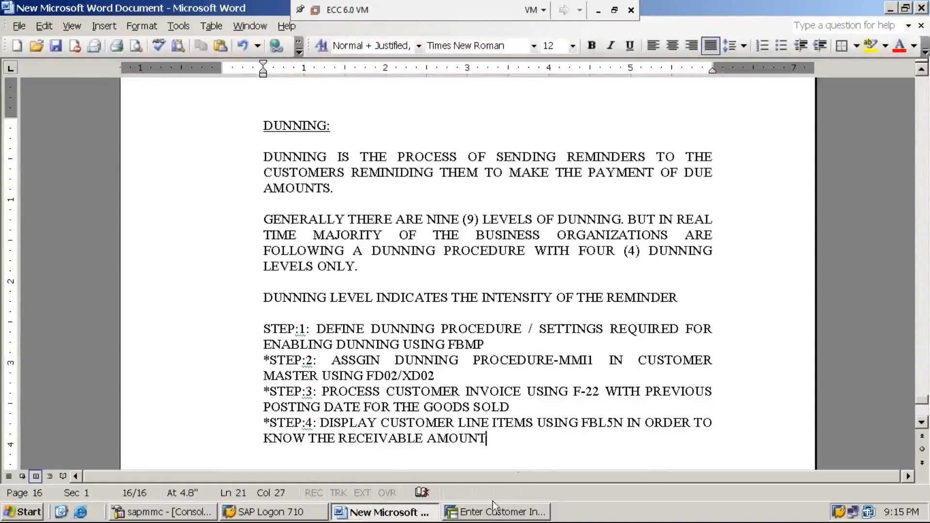
# Switch back to SAP, leave the invoice entry with /n and collapse the SAP menu tree.
pyautogui.click(504, 514)
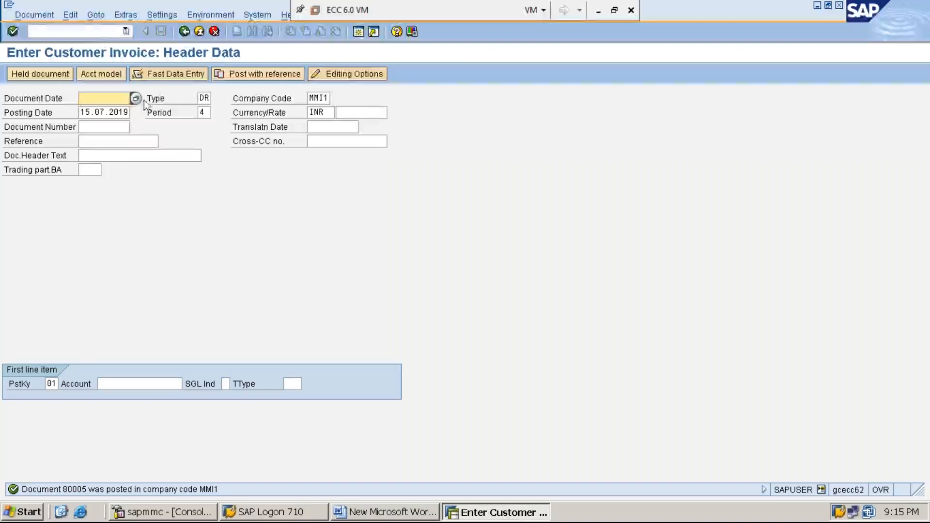
pyautogui.click(97, 32)
pyautogui.write('/n')
pyautogui.press('Return')
pyautogui.press('Left')
pyautogui.press('Left')
pyautogui.press('Left')
pyautogui.press('Left')
pyautogui.press('Left')
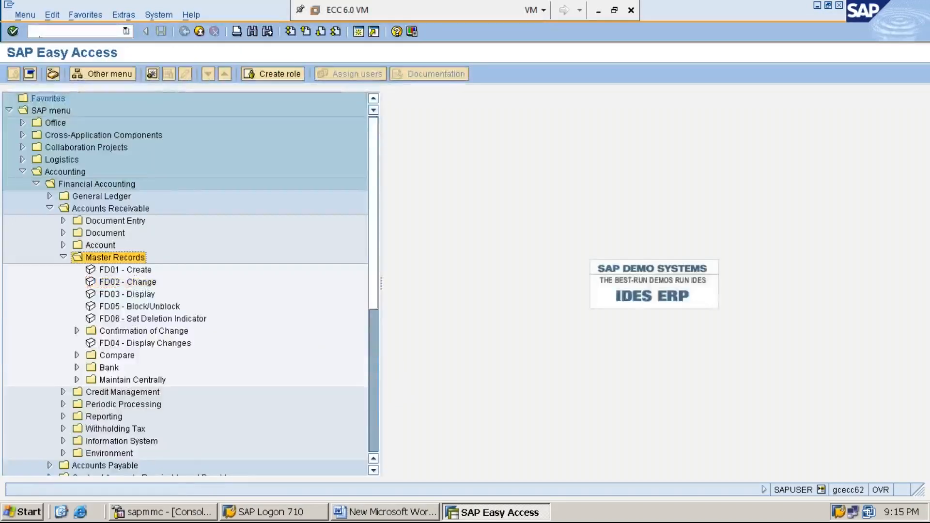
pyautogui.press('Left')
pyautogui.press('Left')
pyautogui.press('Left')
pyautogui.press('Left')
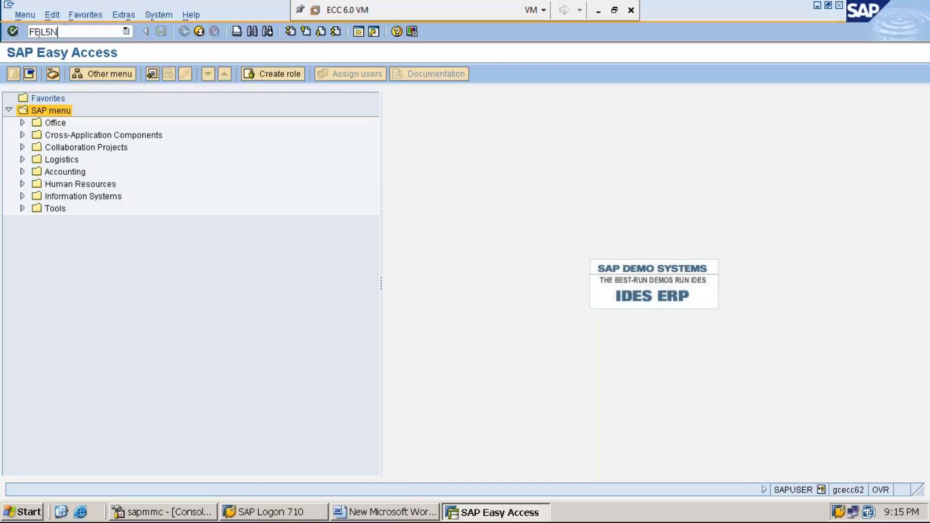
# Start transaction FBL5N and display all items of the customer account in company code MMI1.
pyautogui.press('Return')
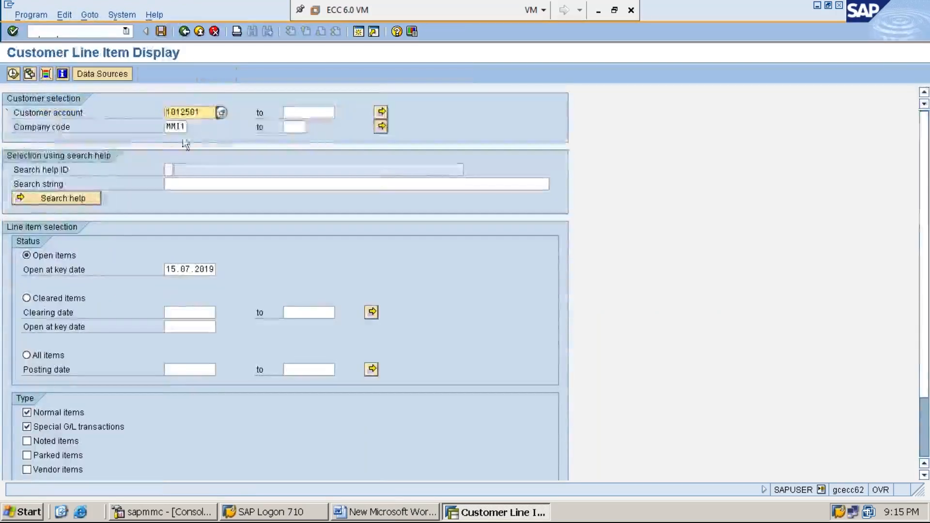
pyautogui.click(203, 113)
pyautogui.press('Tab')
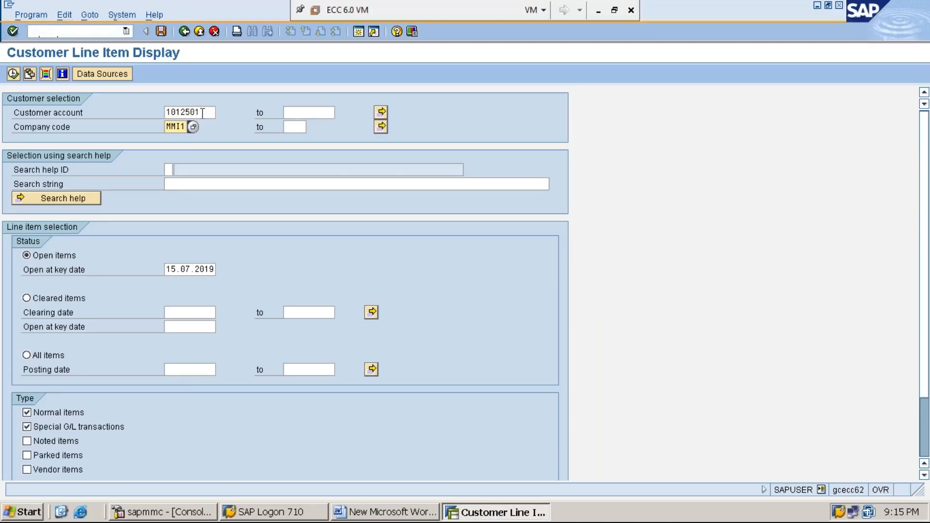
pyautogui.click(42, 357)
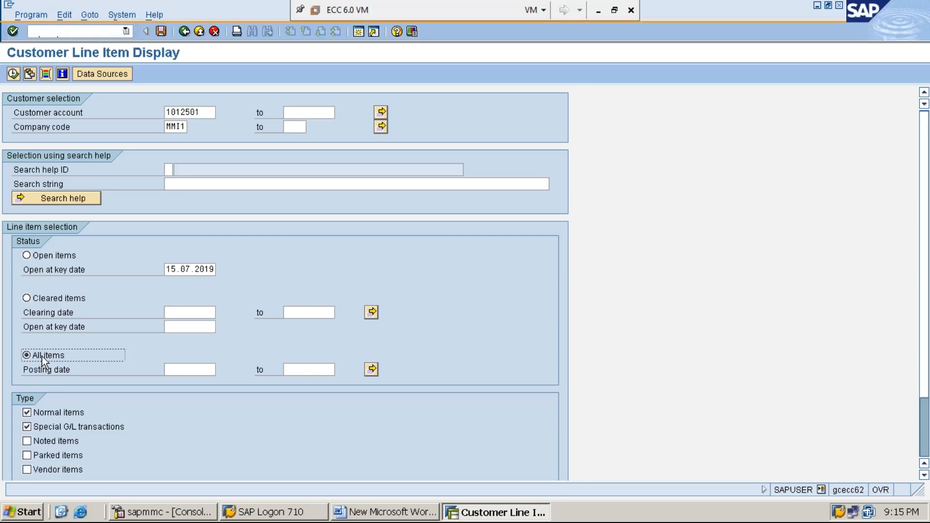
pyautogui.click(14, 74)
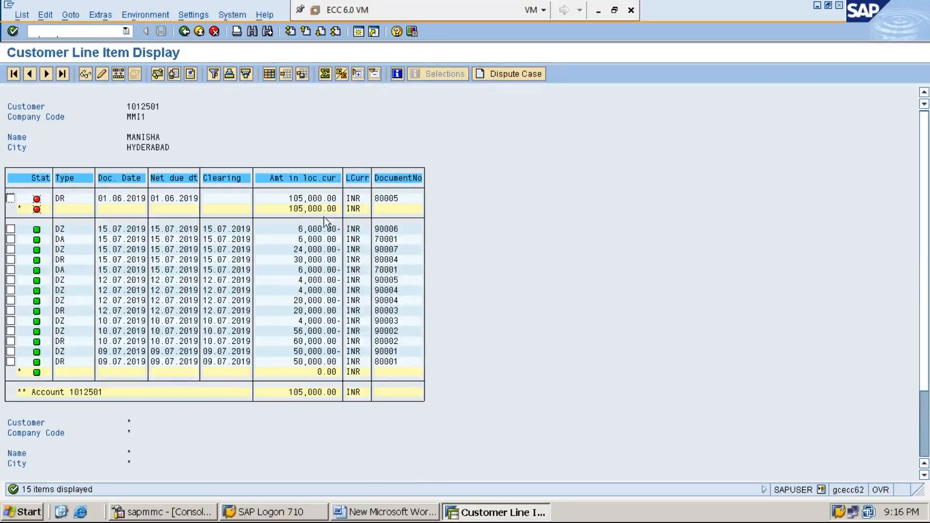
# Add the hidden field "Net due date symbol" to line 1 of the line item layout and apply the changed layout.
pyautogui.click(270, 75)
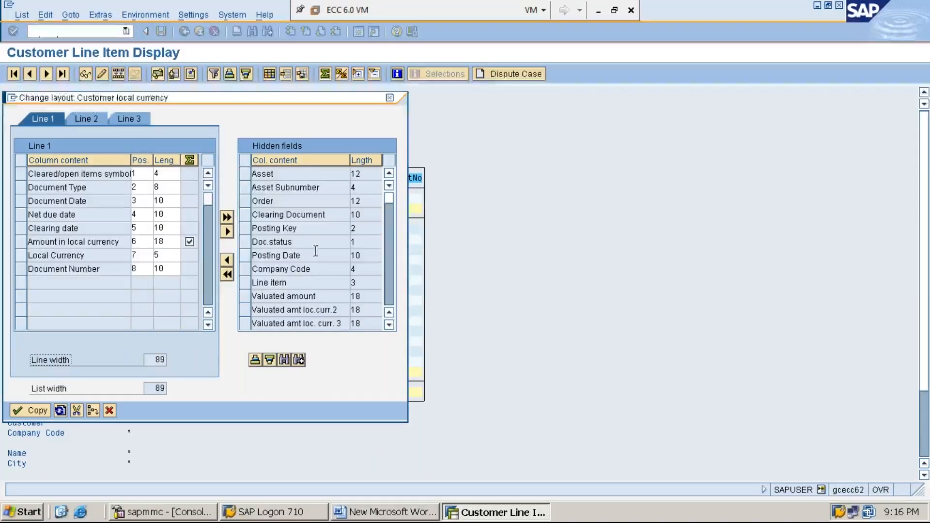
pyautogui.click(389, 326)
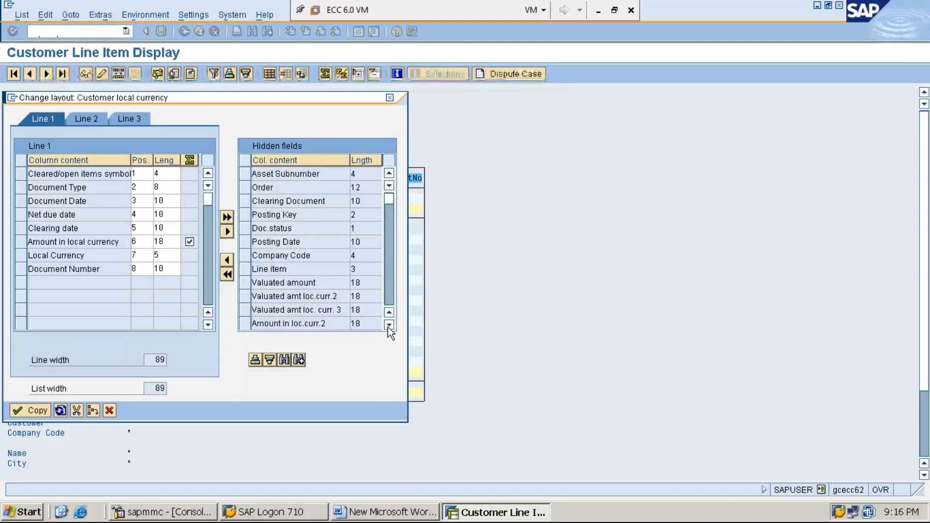
pyautogui.click(388, 325)
pyautogui.click(389, 325)
pyautogui.click(389, 325)
pyautogui.click(389, 325)
pyautogui.click(388, 325)
pyautogui.click(388, 325)
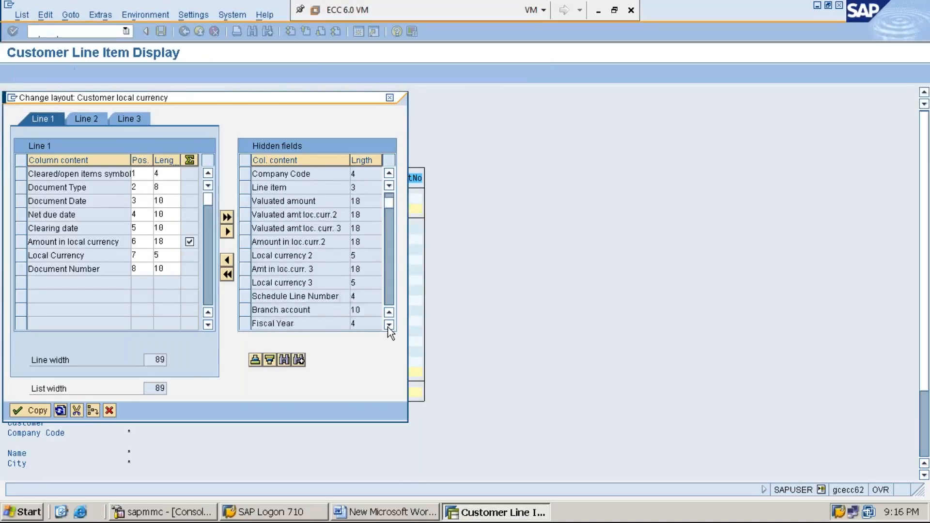
pyautogui.click(389, 325)
pyautogui.click(389, 325)
pyautogui.click(389, 325)
pyautogui.click(388, 324)
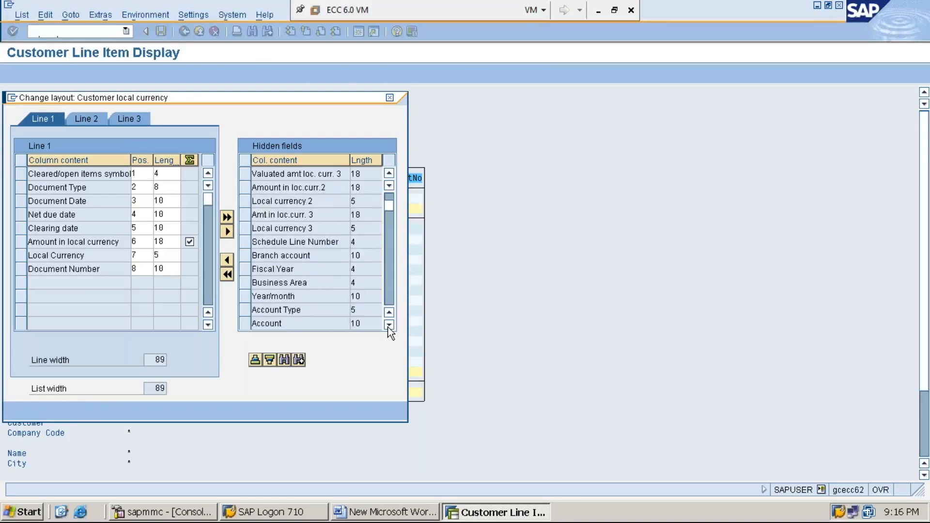
pyautogui.click(389, 324)
pyautogui.click(388, 325)
pyautogui.click(389, 325)
pyautogui.click(389, 325)
pyautogui.click(389, 325)
pyautogui.click(389, 324)
pyautogui.click(388, 325)
pyautogui.click(389, 324)
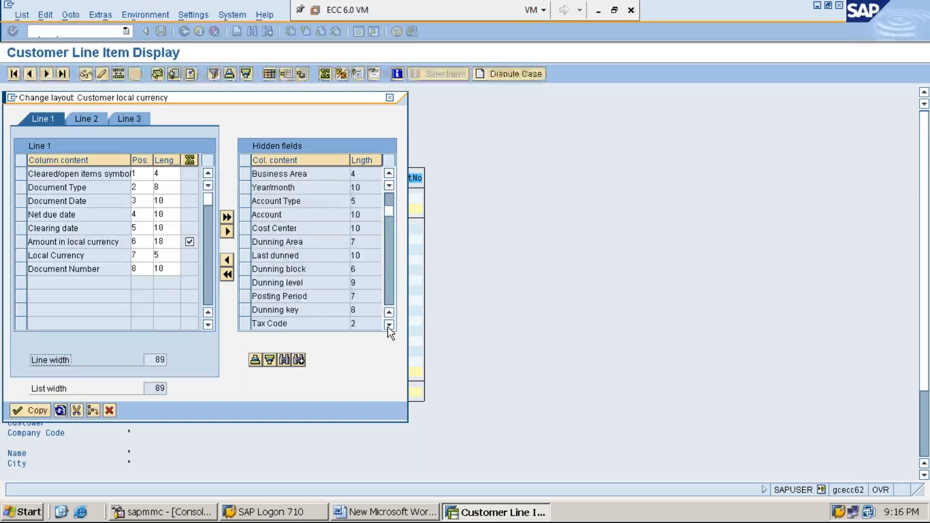
pyautogui.click(389, 324)
pyautogui.click(389, 325)
pyautogui.click(388, 325)
pyautogui.click(389, 325)
pyautogui.click(389, 325)
pyautogui.click(389, 325)
pyautogui.click(389, 325)
pyautogui.click(388, 325)
pyautogui.click(389, 325)
pyautogui.click(389, 325)
pyautogui.click(389, 325)
pyautogui.click(389, 324)
pyautogui.click(389, 325)
pyautogui.click(389, 325)
pyautogui.click(389, 325)
pyautogui.click(388, 325)
pyautogui.click(389, 325)
pyautogui.click(388, 324)
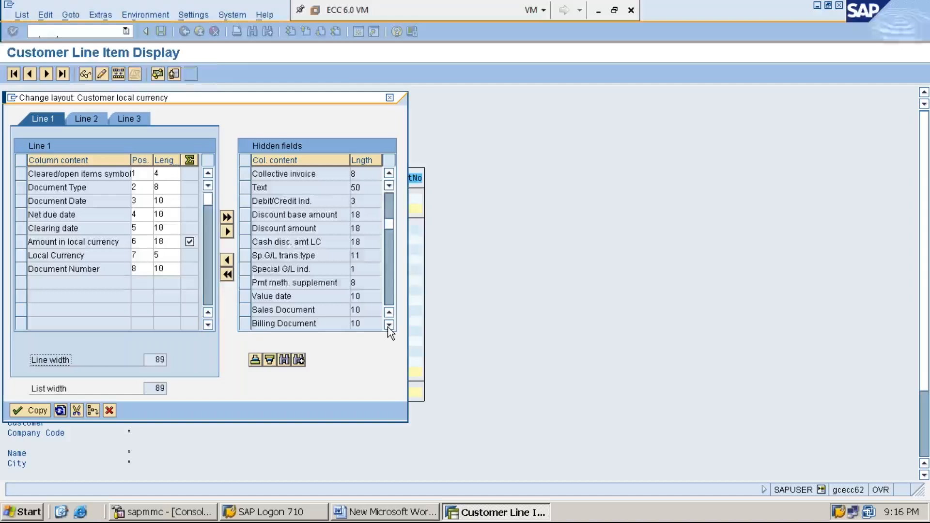
pyautogui.click(389, 324)
pyautogui.click(389, 325)
pyautogui.click(389, 324)
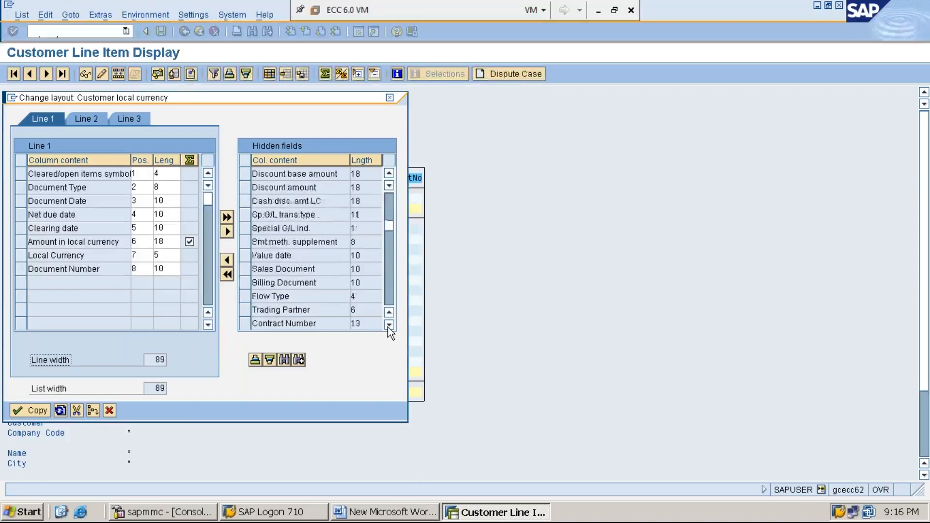
pyautogui.click(389, 324)
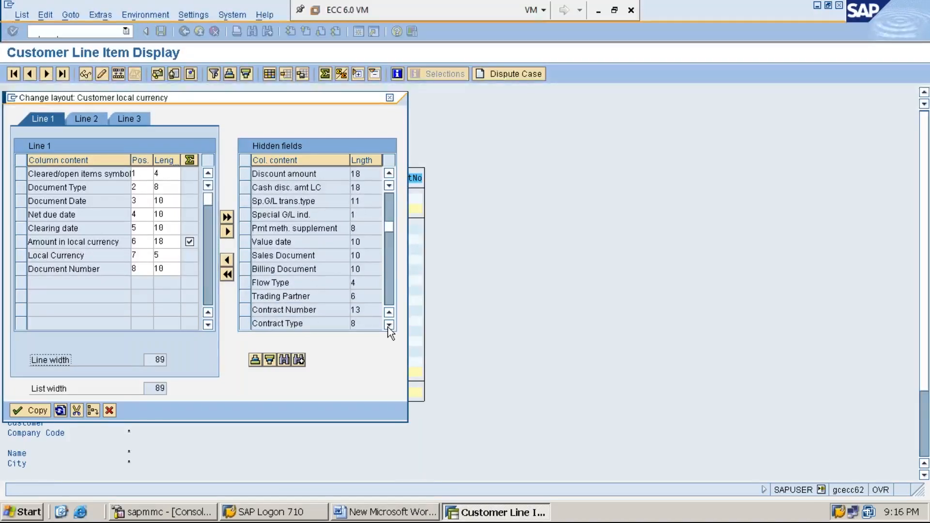
pyautogui.click(389, 325)
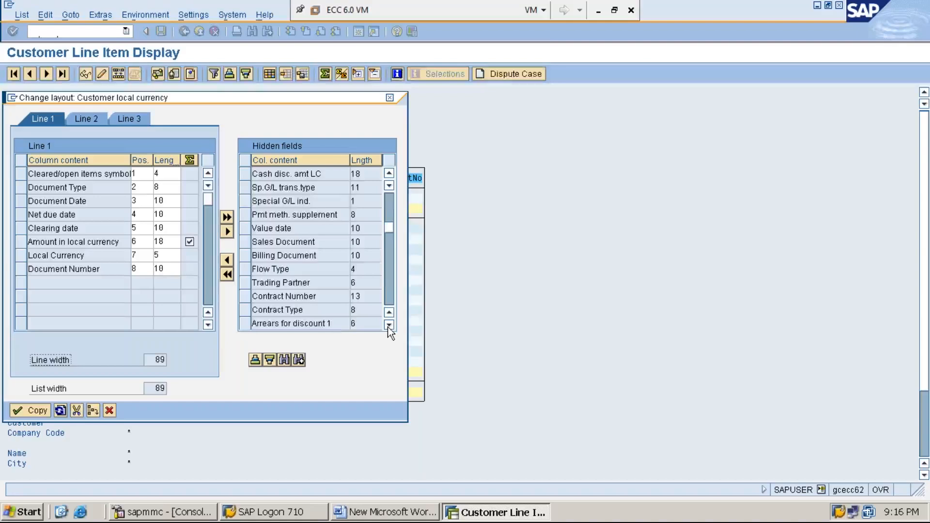
pyautogui.click(389, 325)
pyautogui.click(389, 324)
pyautogui.click(389, 324)
pyautogui.click(388, 325)
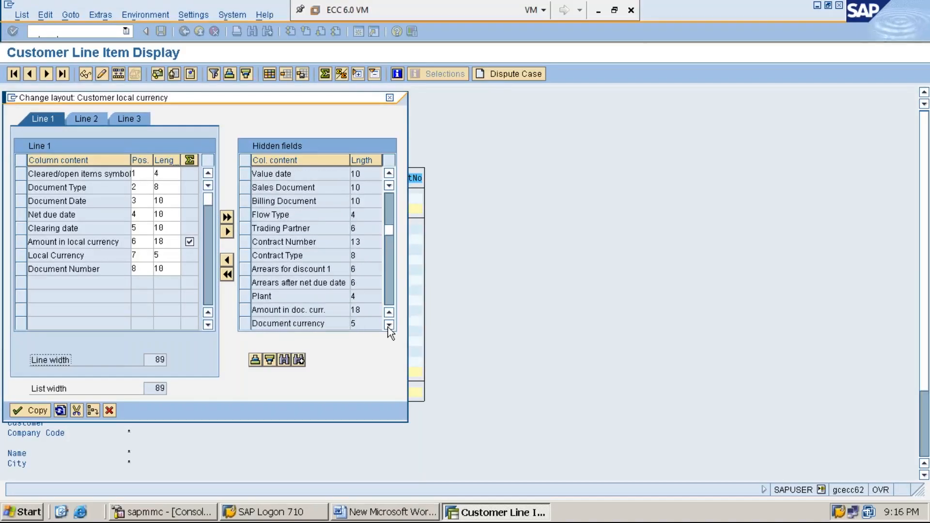
pyautogui.click(388, 325)
pyautogui.click(389, 325)
pyautogui.click(388, 325)
pyautogui.click(388, 324)
pyautogui.click(389, 325)
pyautogui.click(389, 325)
pyautogui.click(389, 325)
pyautogui.click(389, 324)
pyautogui.click(389, 325)
pyautogui.click(389, 325)
pyautogui.click(389, 325)
pyautogui.click(388, 325)
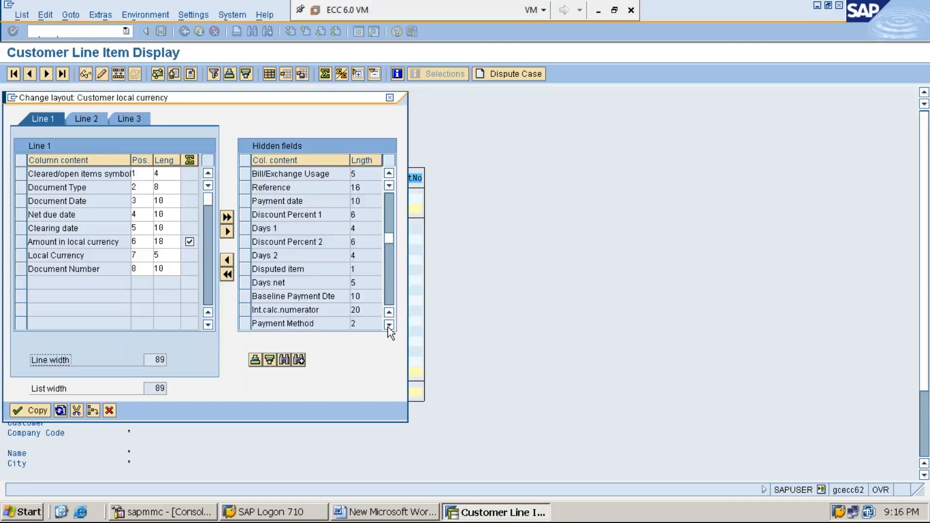
pyautogui.click(388, 325)
pyautogui.click(389, 325)
pyautogui.click(389, 325)
pyautogui.click(389, 325)
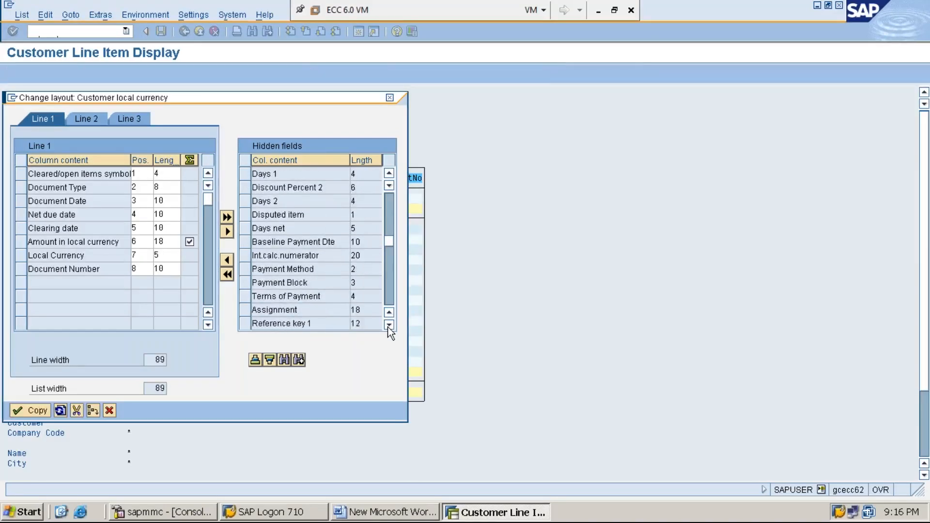
pyautogui.click(389, 324)
pyautogui.click(389, 325)
pyautogui.click(389, 324)
pyautogui.click(389, 324)
pyautogui.click(389, 325)
pyautogui.click(389, 324)
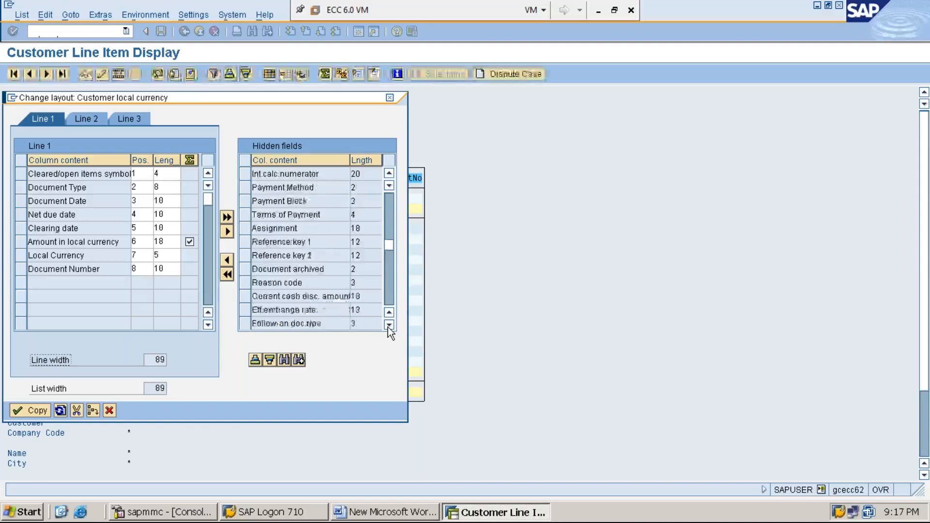
pyautogui.click(389, 325)
pyautogui.click(389, 324)
pyautogui.click(389, 324)
pyautogui.click(389, 325)
pyautogui.click(389, 325)
pyautogui.click(388, 325)
pyautogui.click(389, 325)
pyautogui.click(388, 325)
pyautogui.click(389, 325)
pyautogui.click(389, 324)
pyautogui.click(388, 325)
pyautogui.click(388, 325)
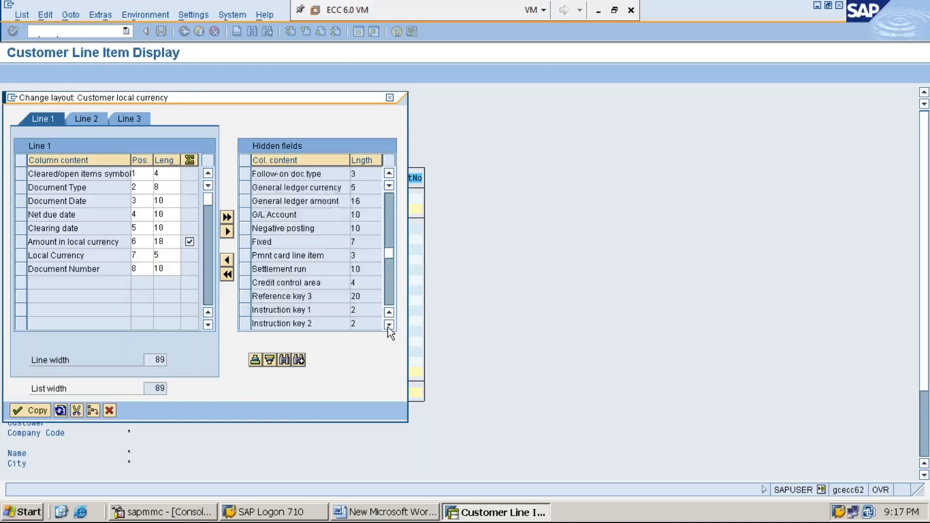
pyautogui.click(389, 325)
pyautogui.click(389, 325)
pyautogui.click(389, 325)
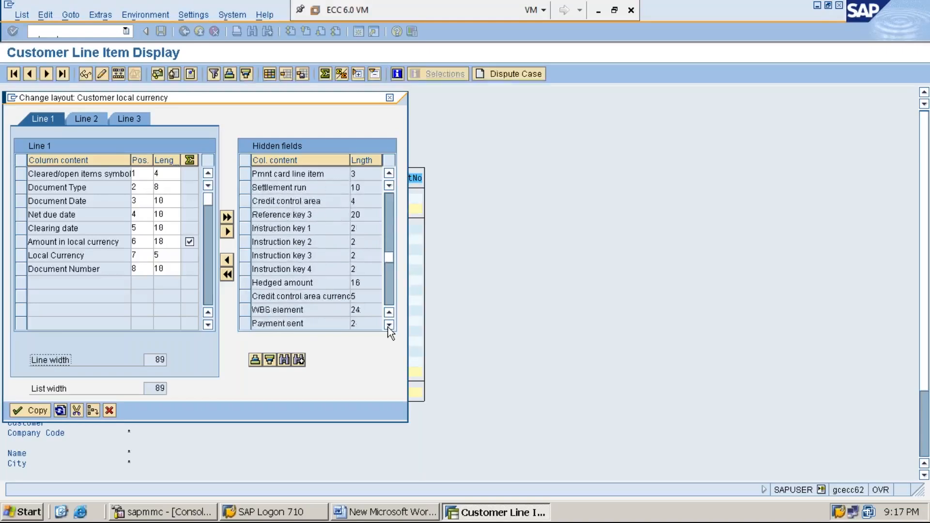
pyautogui.click(389, 324)
pyautogui.click(389, 325)
pyautogui.click(388, 325)
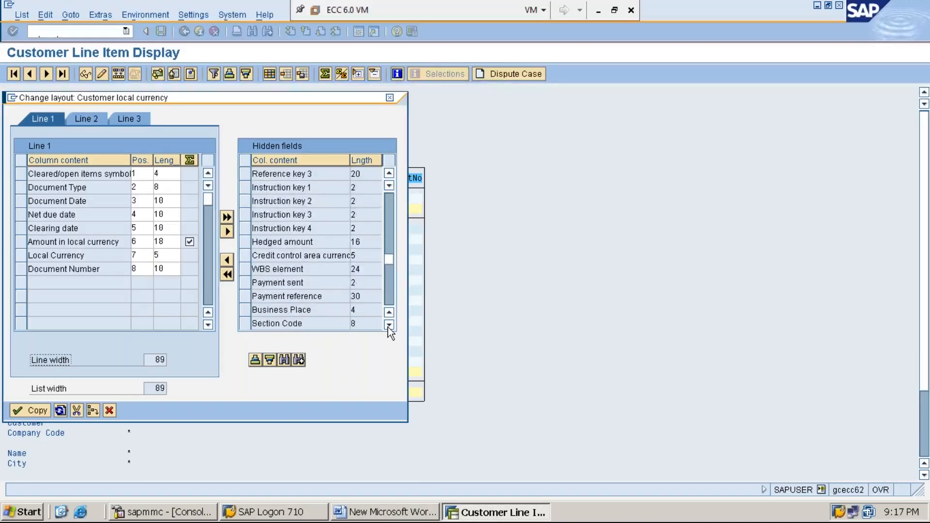
pyautogui.click(388, 325)
pyautogui.click(389, 325)
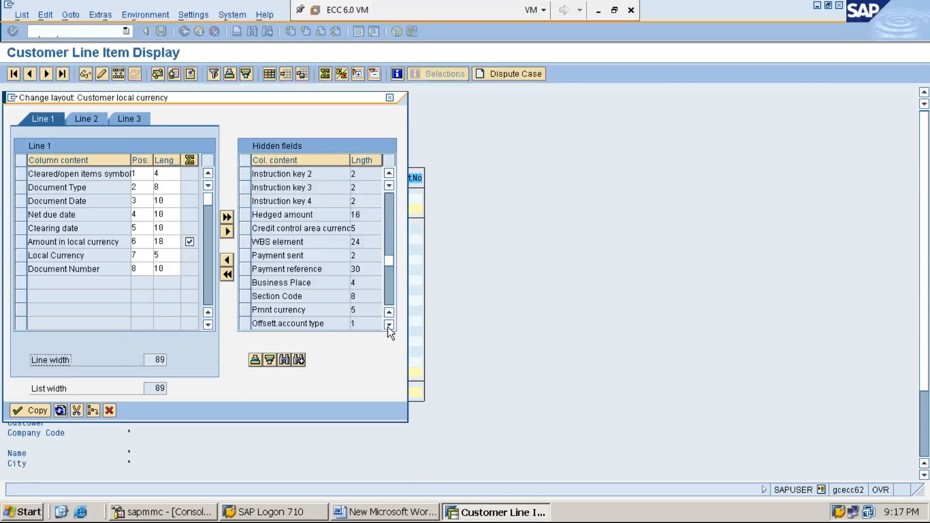
pyautogui.click(389, 325)
pyautogui.click(389, 325)
pyautogui.click(389, 324)
pyautogui.click(389, 325)
pyautogui.click(389, 325)
pyautogui.click(389, 325)
pyautogui.click(388, 325)
pyautogui.click(389, 325)
pyautogui.click(388, 325)
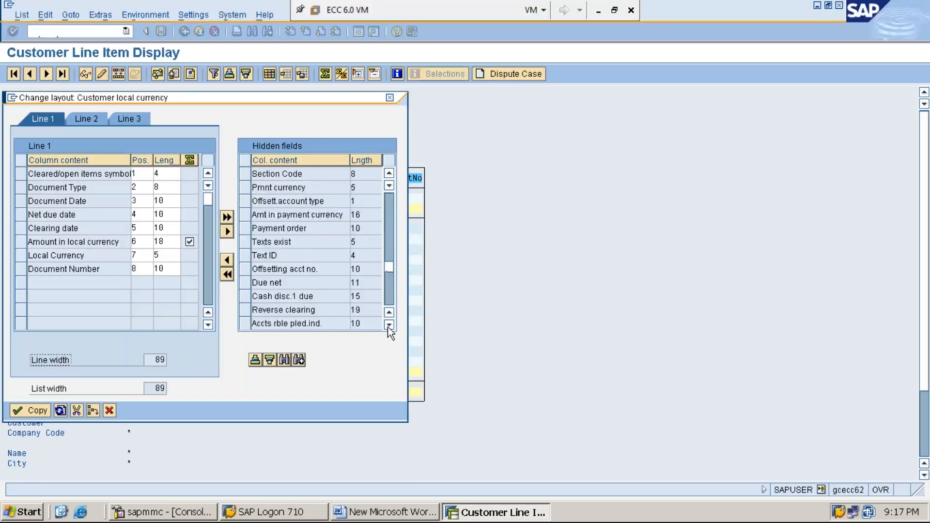
pyautogui.click(388, 324)
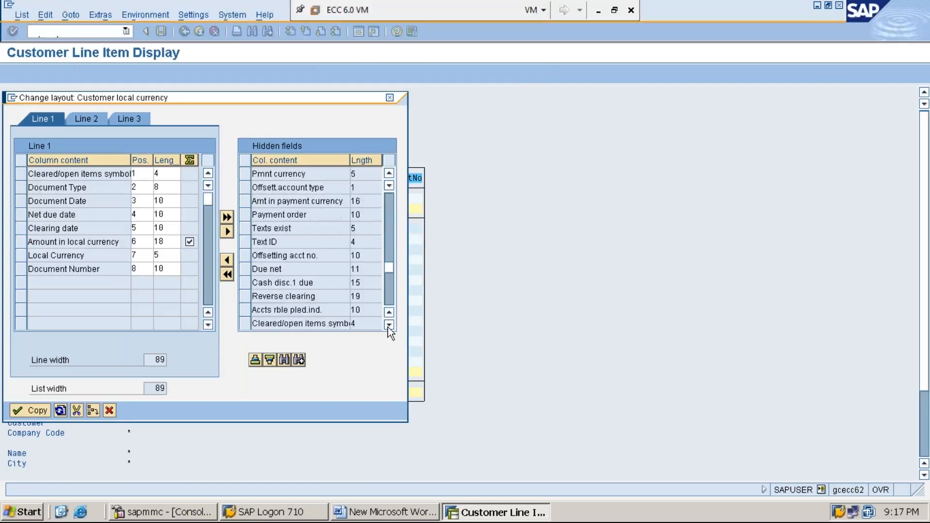
pyautogui.click(388, 325)
pyautogui.click(389, 325)
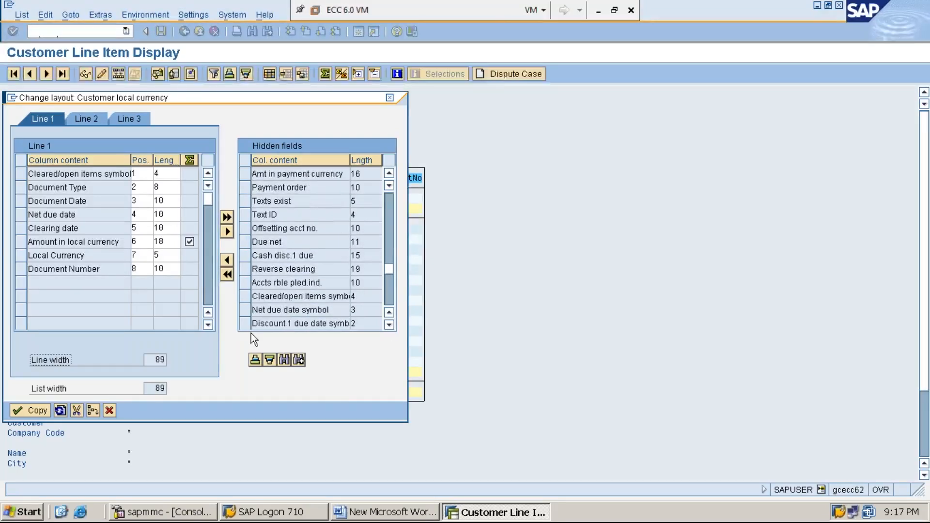
pyautogui.click(245, 310)
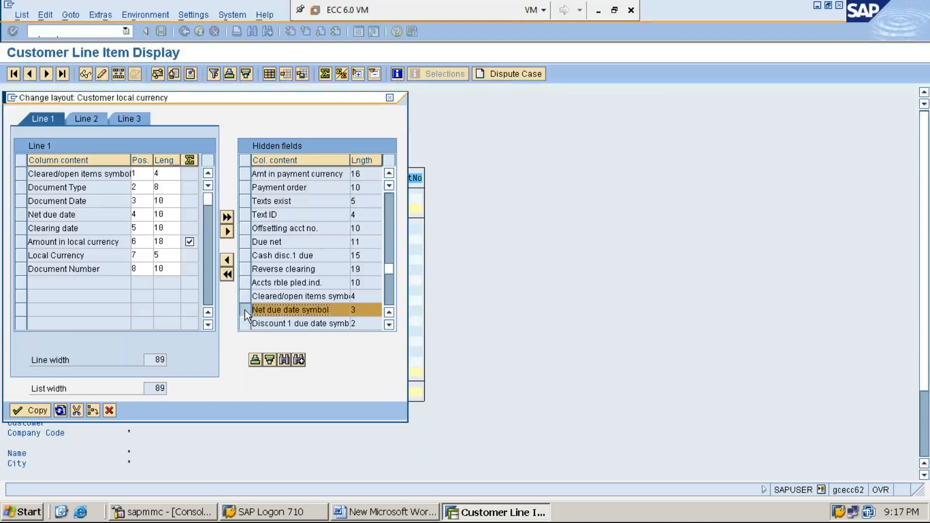
pyautogui.click(227, 261)
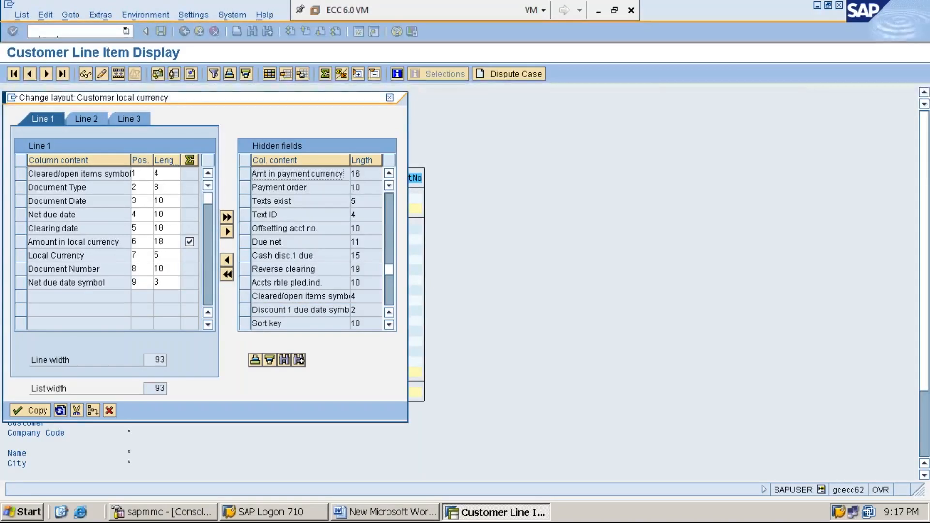
pyautogui.click(30, 410)
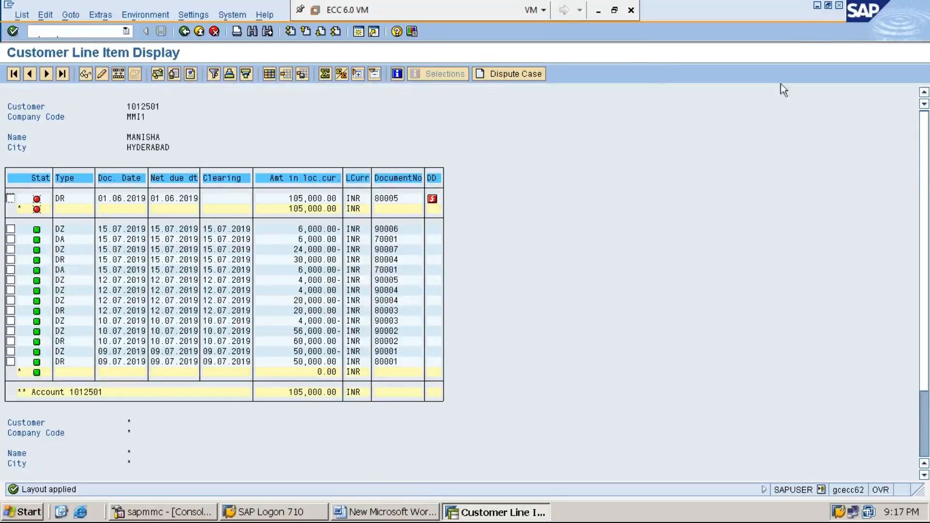
# Switch to the Word document and add the line "STEP:5: EXECUTE DUNNIG PROGRAM USING F150" below step 4.
pyautogui.click(819, 6)
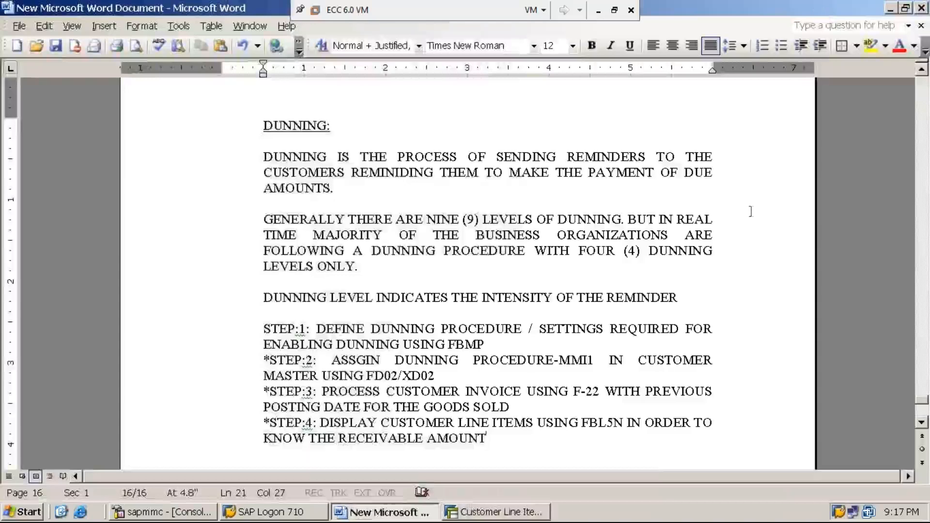
pyautogui.press('Return')
pyautogui.write('STE')
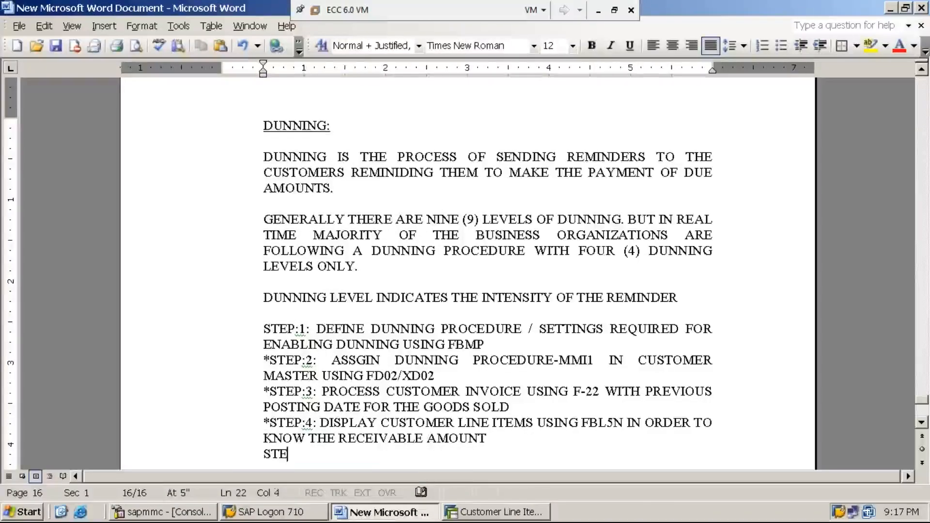
pyautogui.write('P:5:')
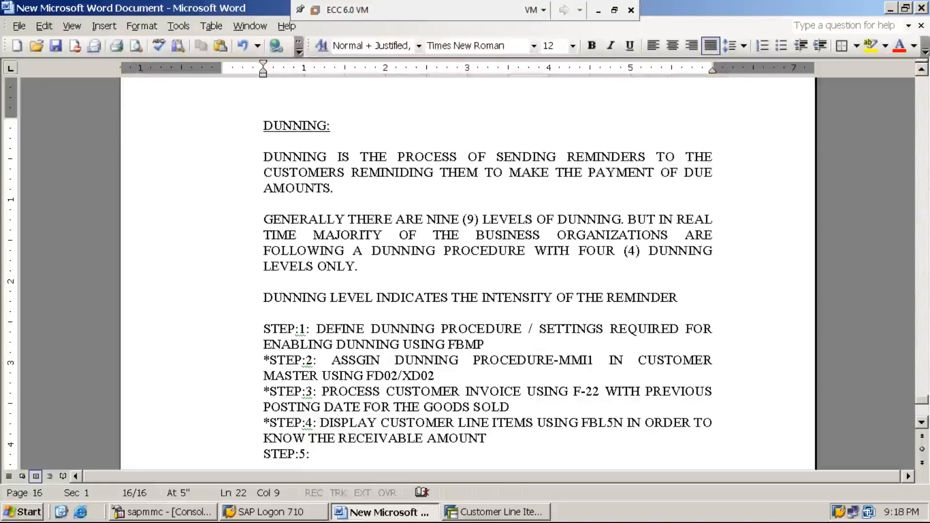
pyautogui.write('EX')
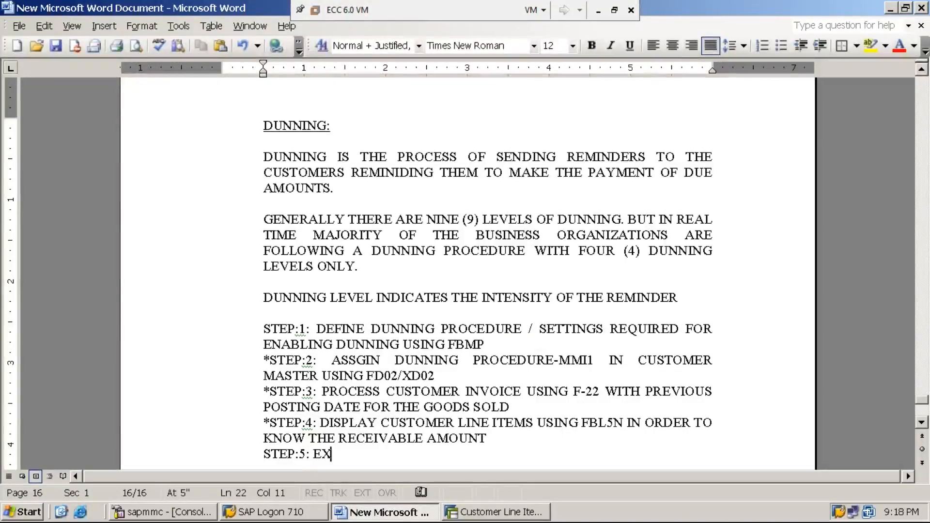
pyautogui.write('ECUTE DU')
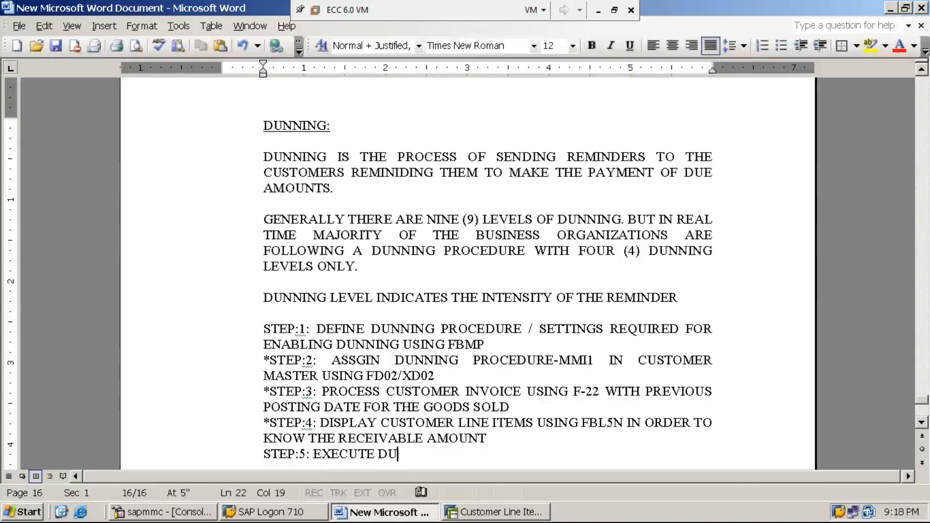
pyautogui.write('NNIG ')
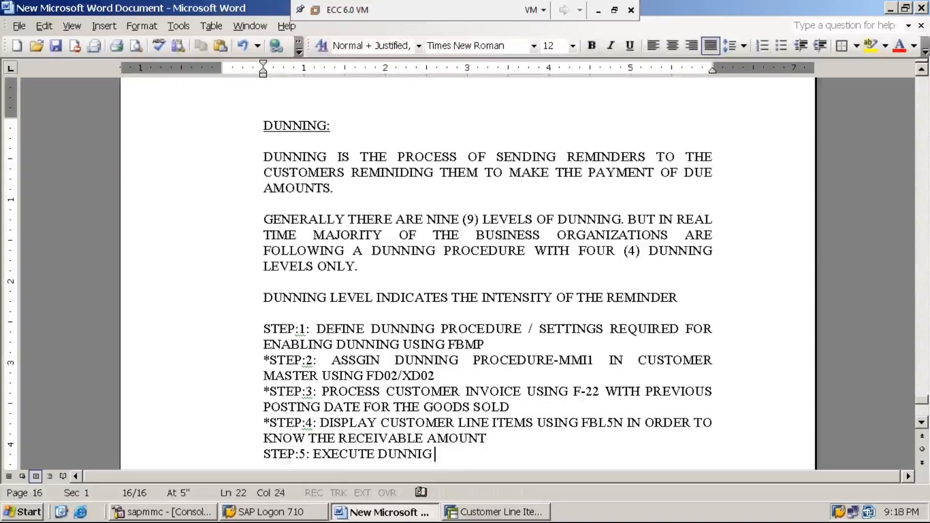
pyautogui.write('PROGRAM ')
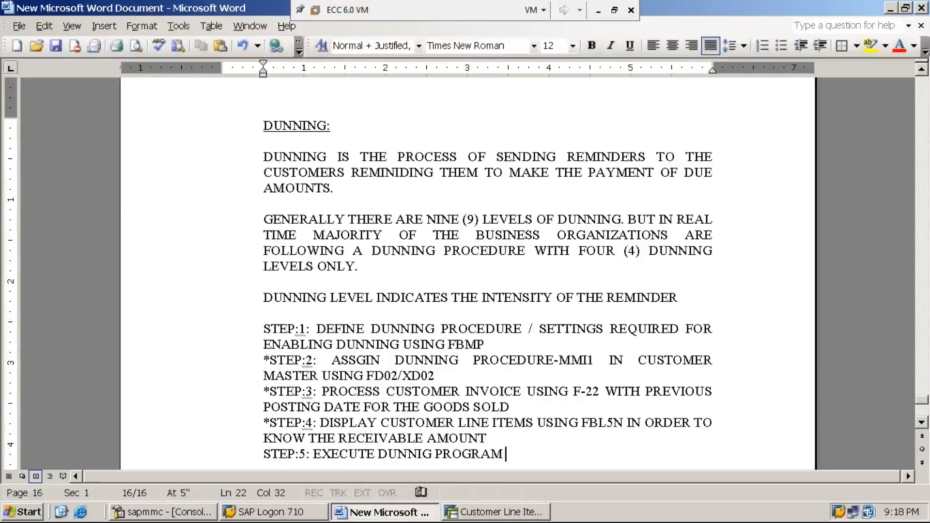
pyautogui.write('USING ')
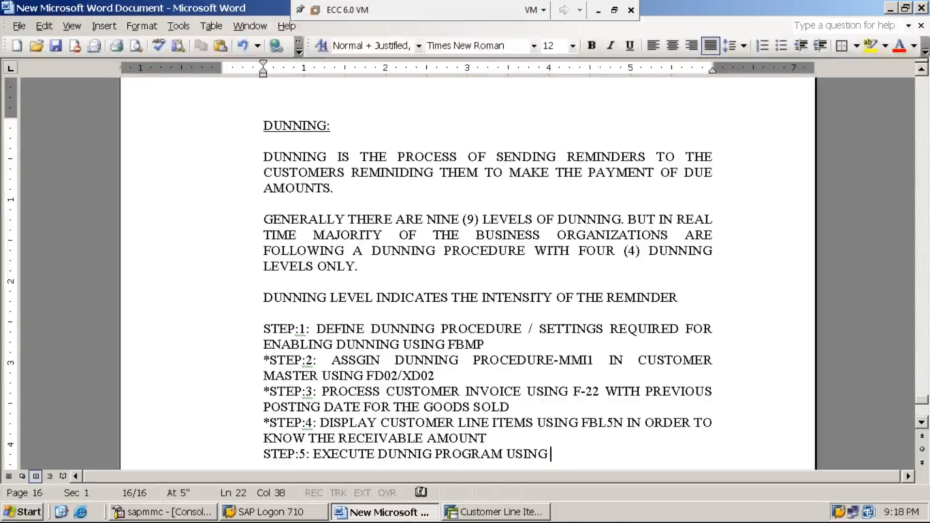
pyautogui.write('F150')
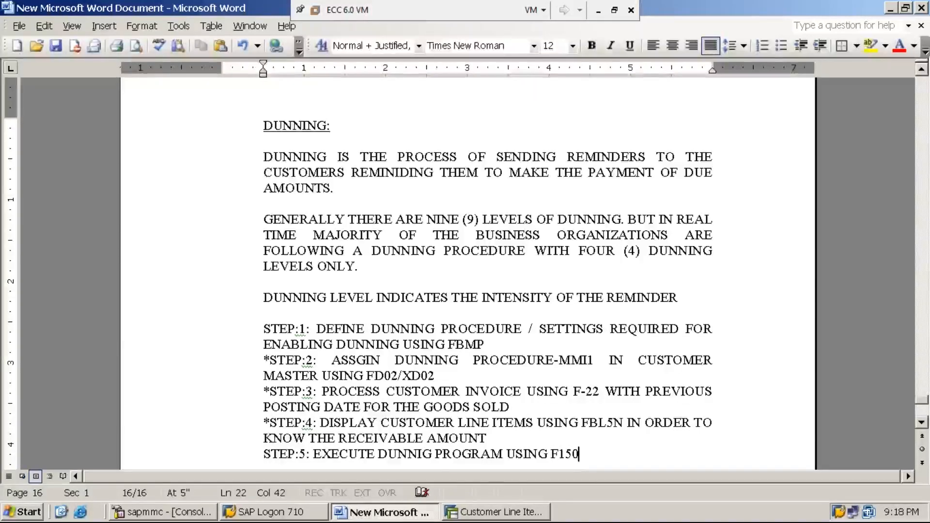
# Complete the step 5 line with "INORDER TO SEND REMINDER TO THE CUSTOMER" and switch back to the SAP customer line items.
pyautogui.write('INORDER TO SEND REMINDER ')
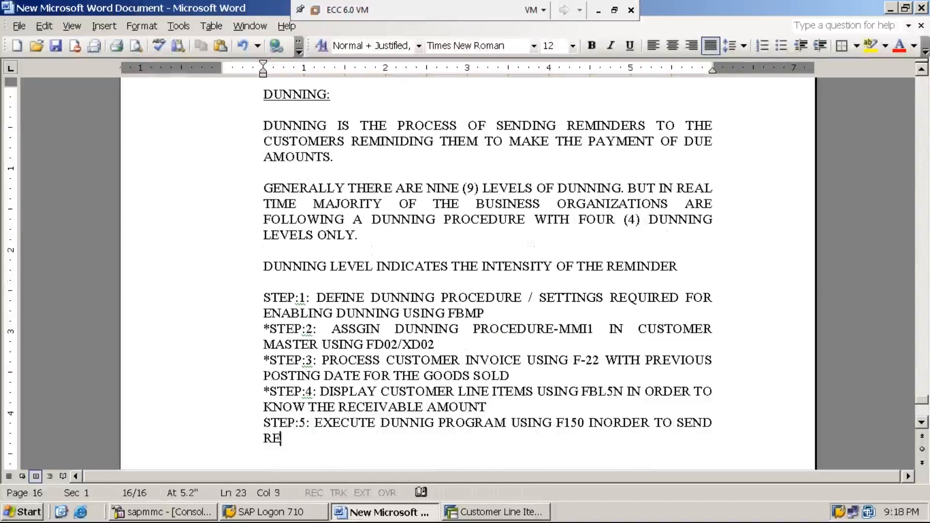
pyautogui.write('TO THE CUSTOMER')
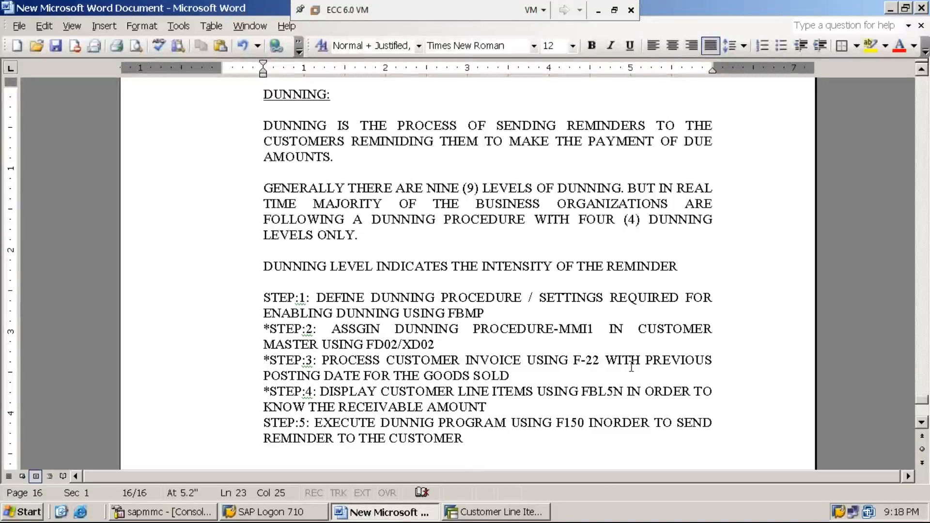
pyautogui.click(496, 517)
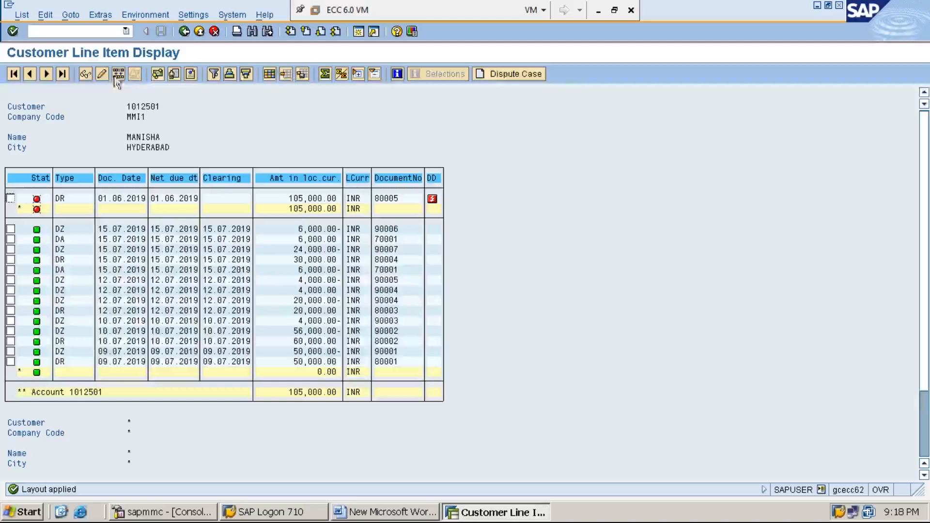
# Leave the customer line items for SAP Easy Access and expand the Accounting folder down to Financial Accounting.
pyautogui.click(39, 32)
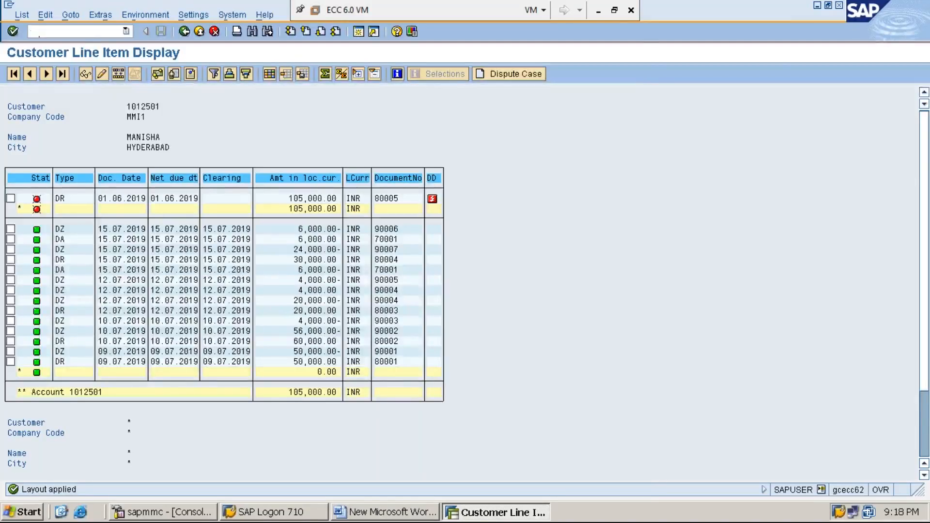
pyautogui.write('/n')
pyautogui.press('Return')
pyautogui.press('Down')
pyautogui.press('Down')
pyautogui.press('Down')
pyautogui.press('Down')
pyautogui.press('Down')
pyautogui.press('Right')
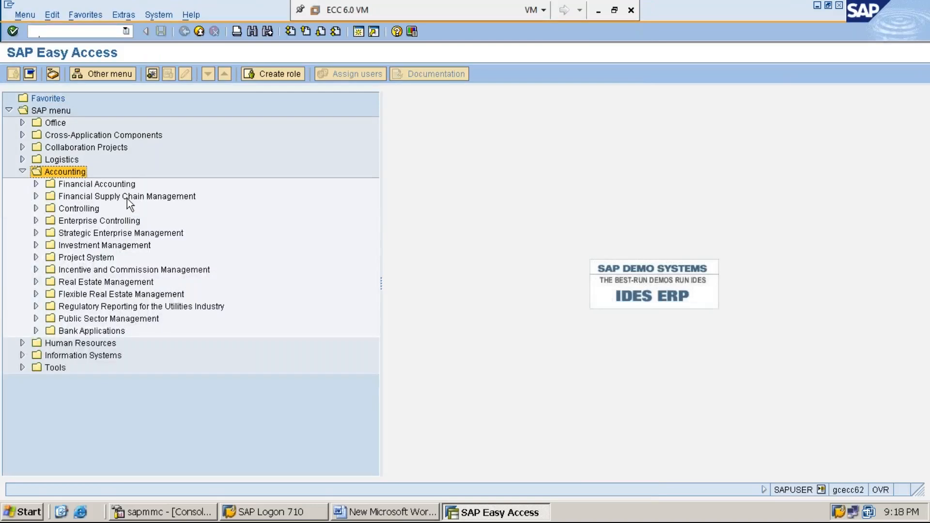
pyautogui.press('Down')
pyautogui.press('Right')
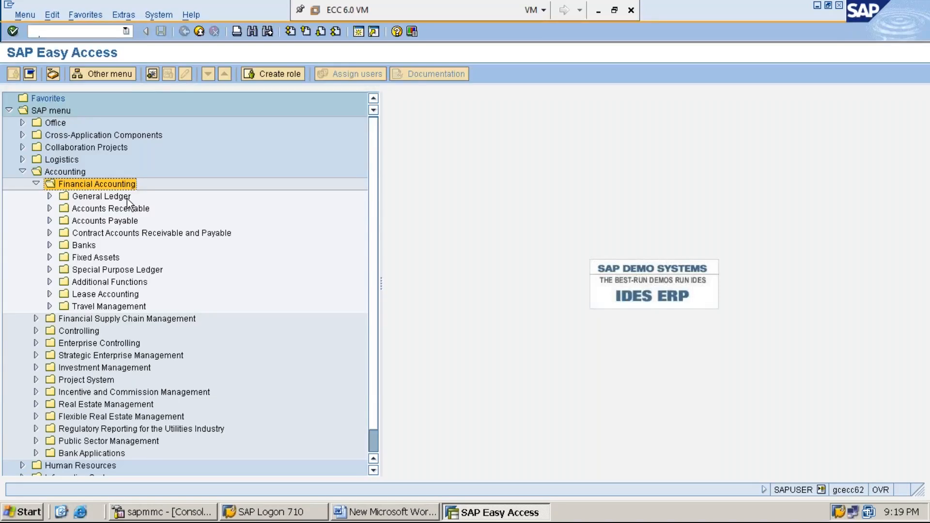
# Expand Accounts Receivable within Financial Accounting and open its Periodic Processing folder.
pyautogui.press('Down')
pyautogui.press('Down')
pyautogui.press('Down')
pyautogui.press('Up')
pyautogui.press('Right')
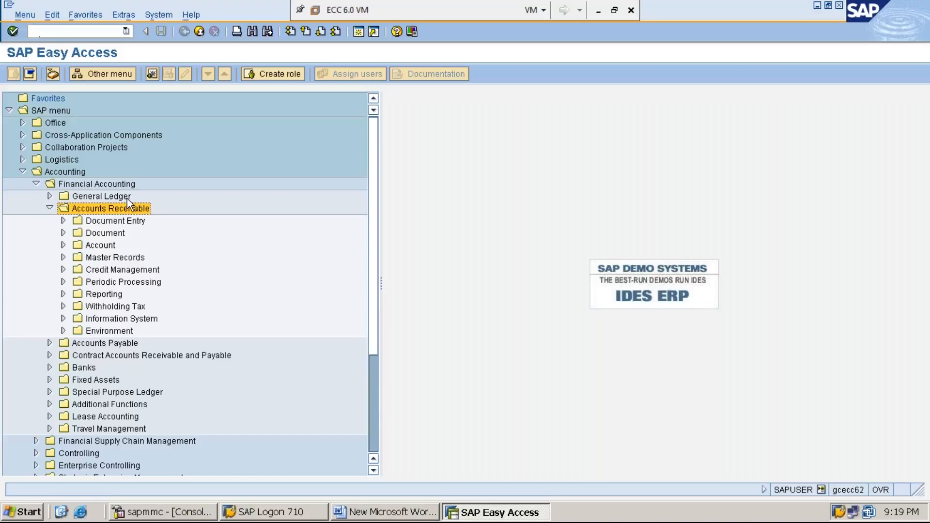
pyautogui.press('Down')
pyautogui.press('Down')
pyautogui.press('Down')
pyautogui.press('Down')
pyautogui.press('Down')
pyautogui.press('Down')
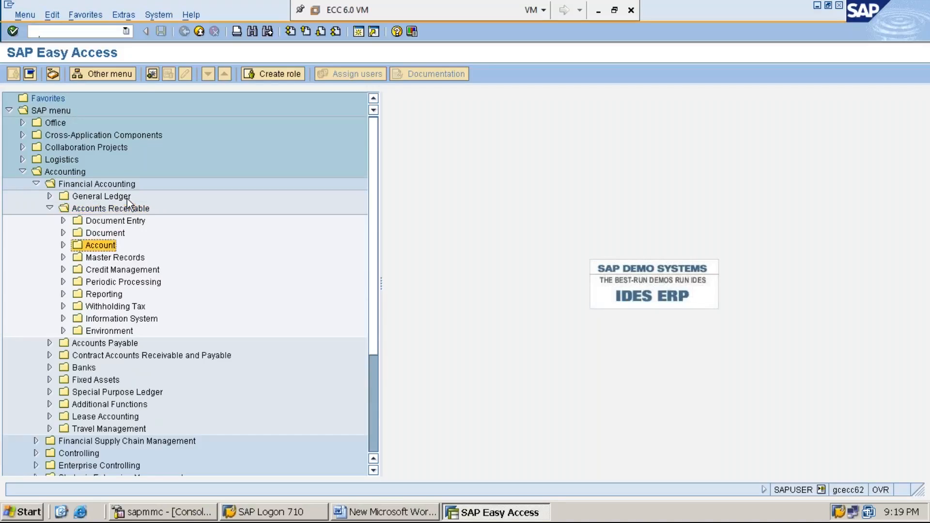
pyautogui.press('Right')
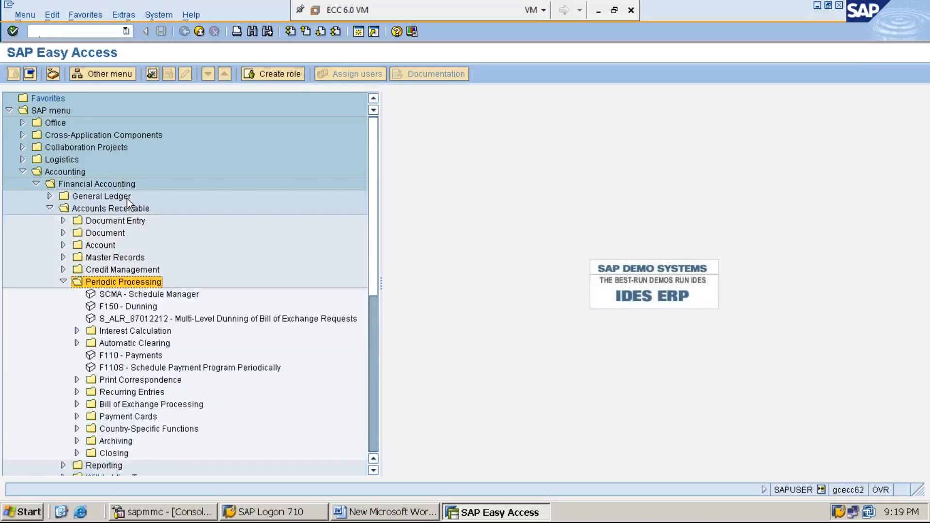
# Start the F150 Dunning transaction from the Periodic Processing folder.
pyautogui.press('Left')
pyautogui.press('Right')
pyautogui.press('Left')
pyautogui.press('Right')
pyautogui.press('Left')
pyautogui.press('Right')
pyautogui.press('Down')
pyautogui.press('Down')
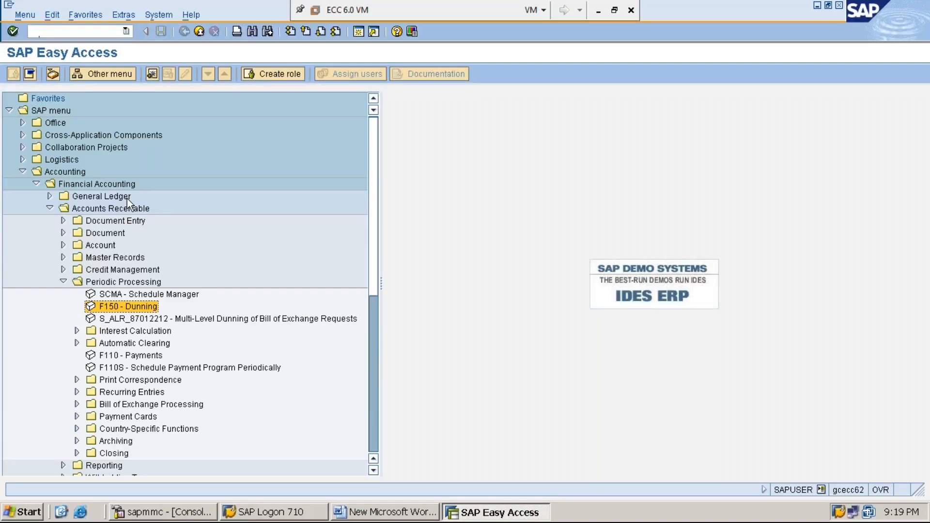
pyautogui.doubleClick(137, 308)
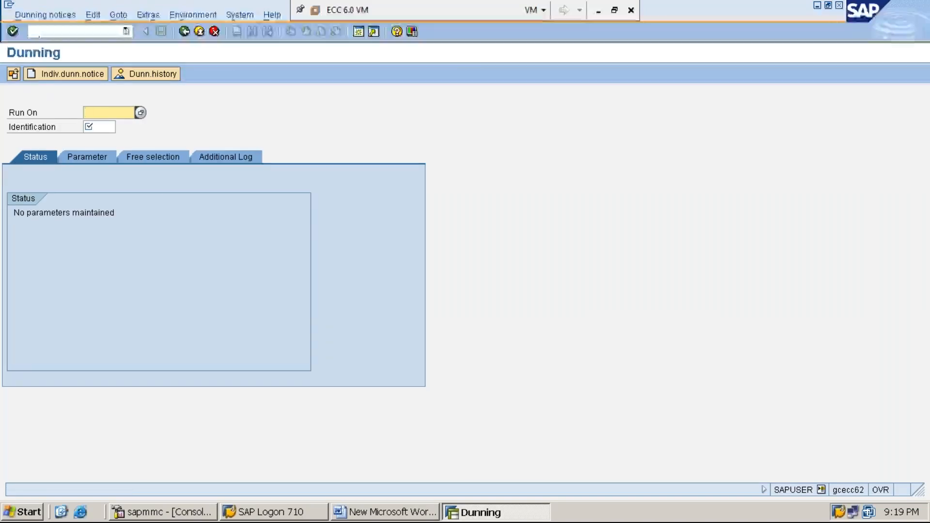
# Identify the dunning run with run date 15.07.2019 and identification MMI1.
pyautogui.write('15.07.20')
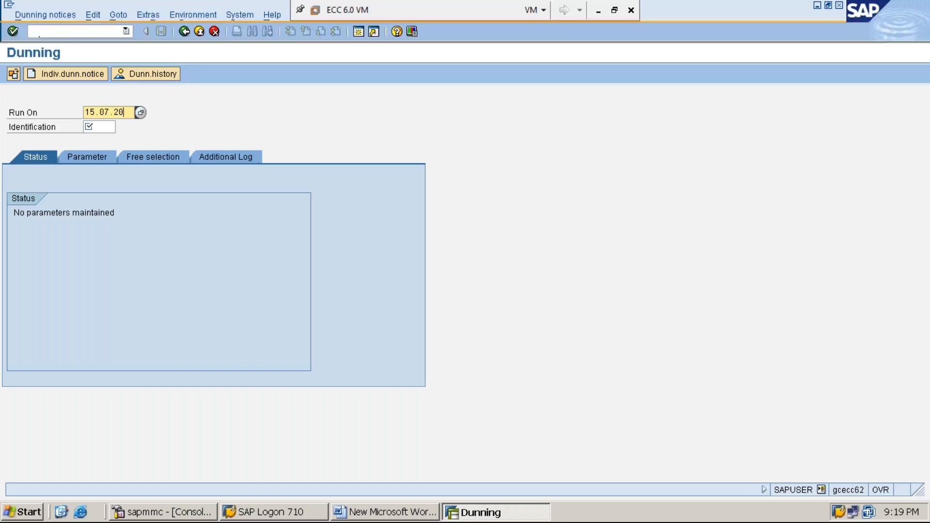
pyautogui.write('19')
pyautogui.click(105, 126)
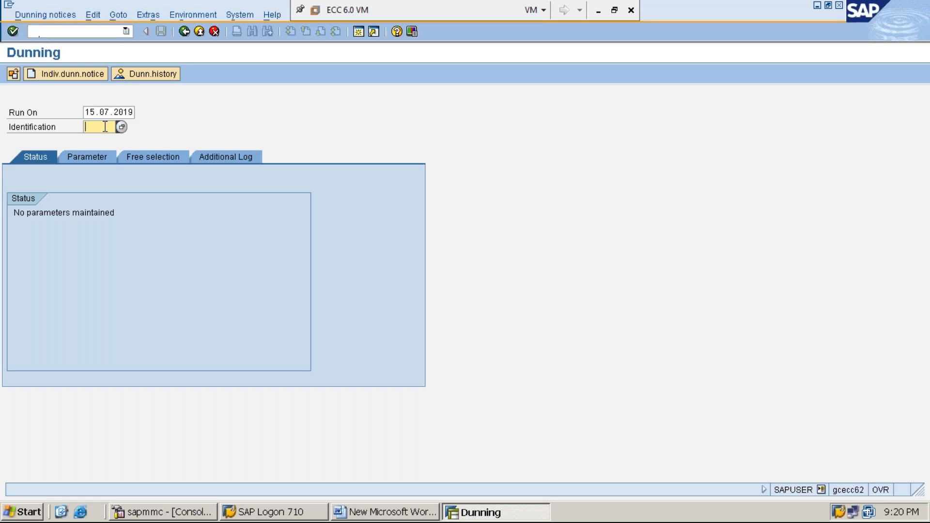
pyautogui.write('MMI1')
# In the run's parameters, set the dunning date and documents-posted-up-to date to 15.07.2019 and the company code to MMI1.
pyautogui.click(88, 158)
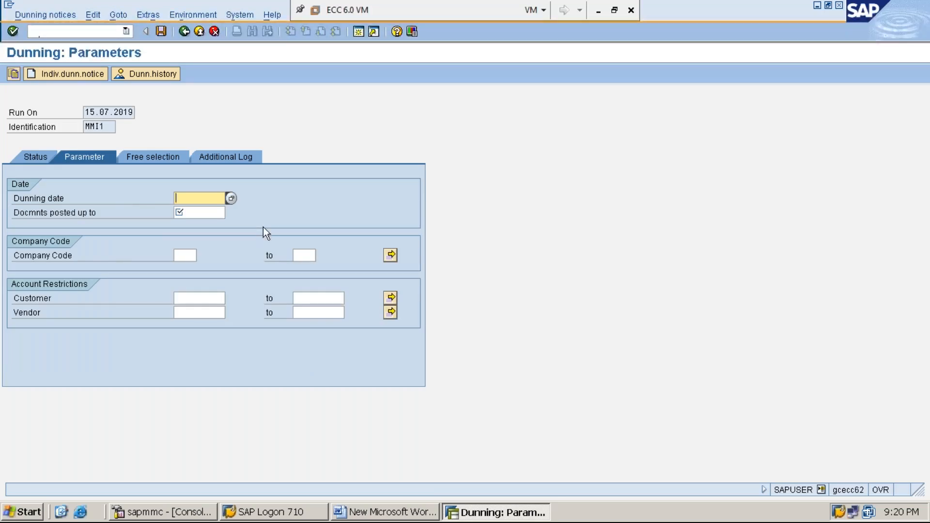
pyautogui.press('F4')
pyautogui.press('Return')
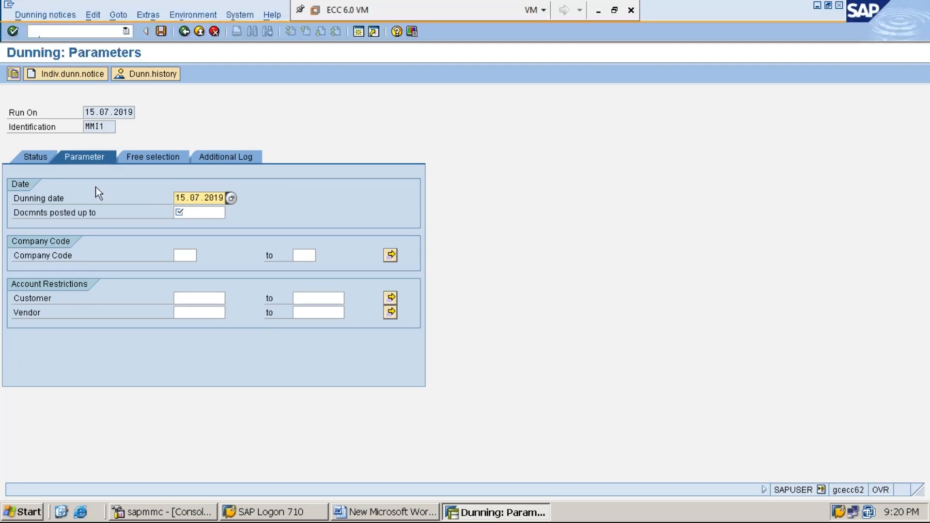
pyautogui.click(209, 214)
pyautogui.click(231, 213)
pyautogui.press('Return')
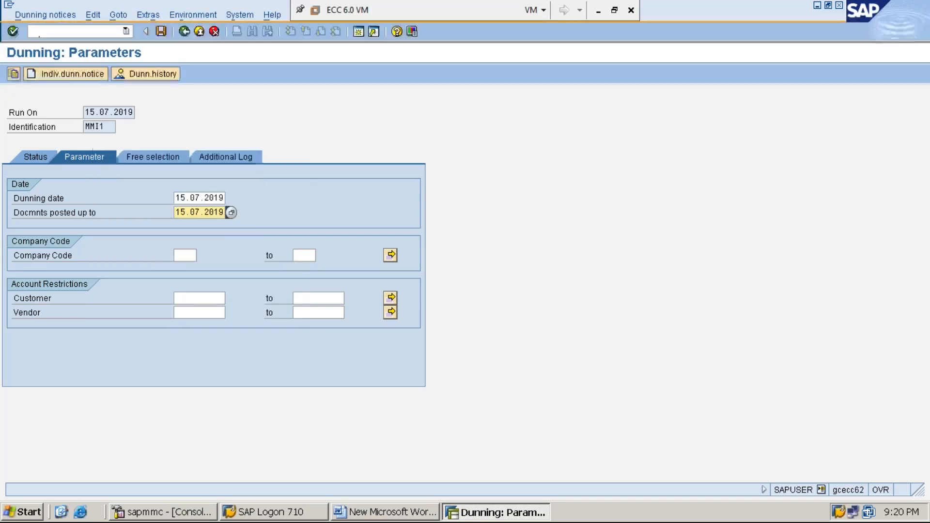
pyautogui.click(184, 255)
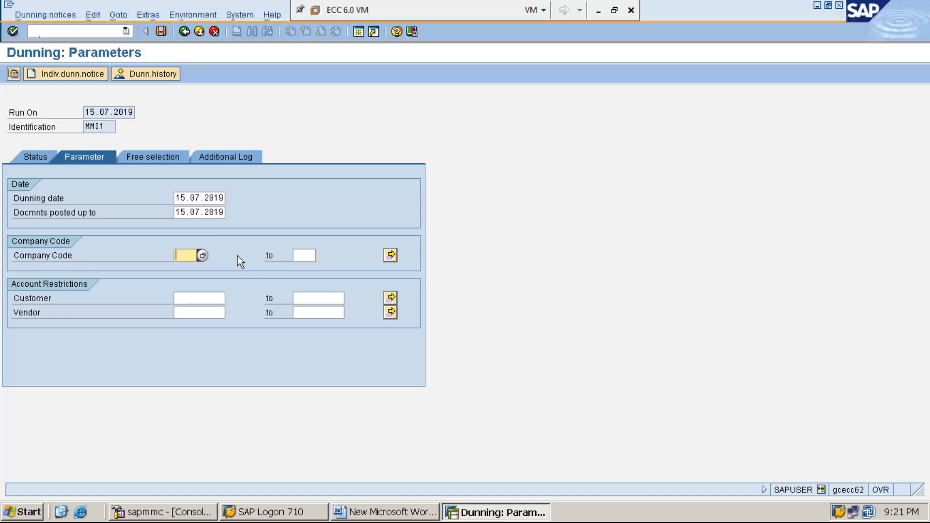
pyautogui.write('MMI1')
# Start transaction FBL5N in a new session and copy the customer account number from its selection screen.
pyautogui.click(202, 300)
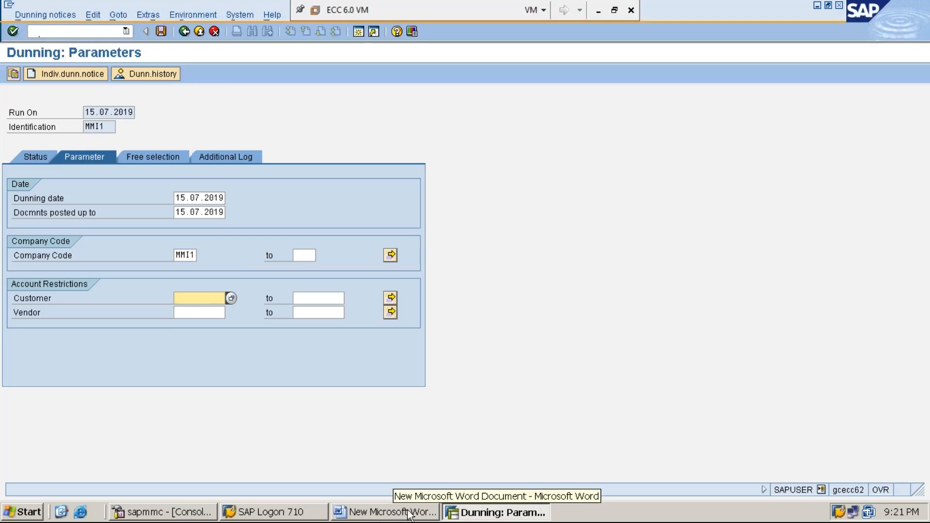
pyautogui.click(358, 32)
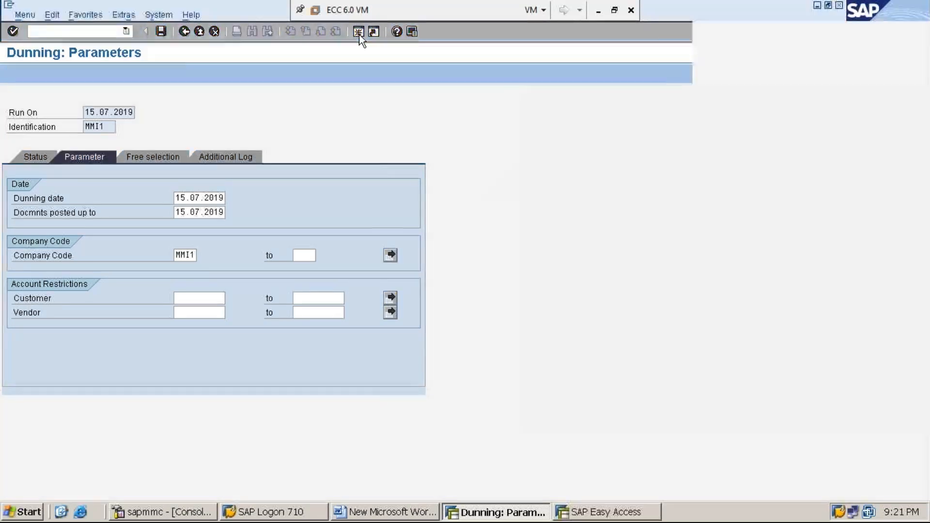
pyautogui.write('FBL')
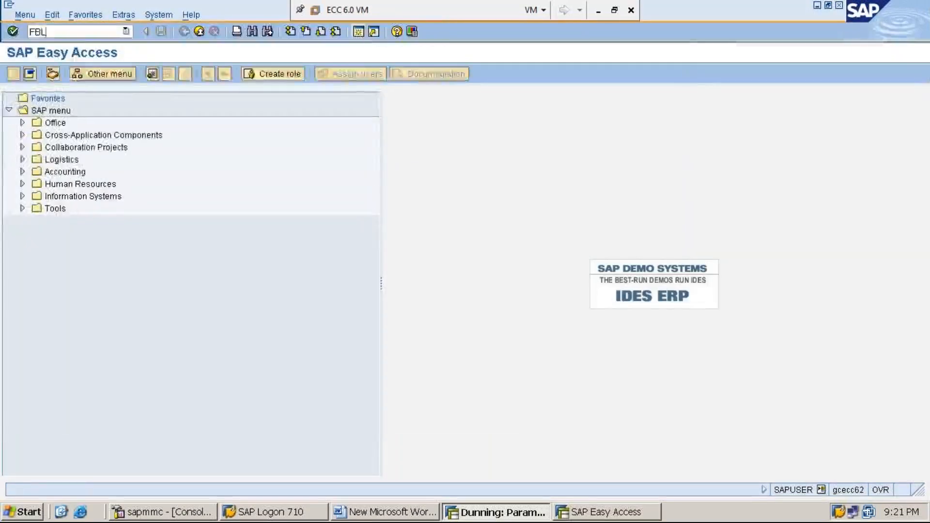
pyautogui.write('5')
pyautogui.press('Return')
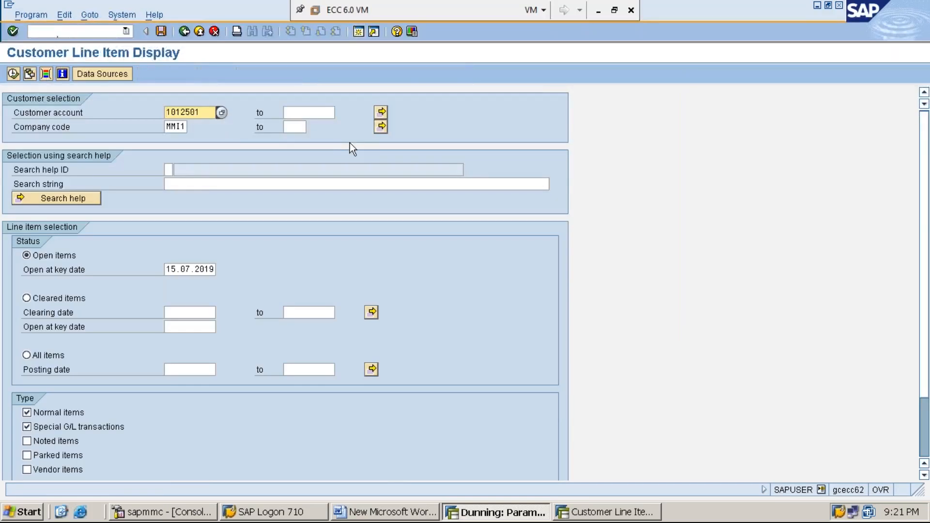
pyautogui.hotkey('shift', 'End')
pyautogui.hotkey('ctrl', 'c')
pyautogui.press('End')
# Close the extra session and paste the customer account number into both ends of the dunning run's customer range.
pyautogui.click(839, 6)
pyautogui.hotkey('ctrl', 'v')
pyautogui.click(306, 299)
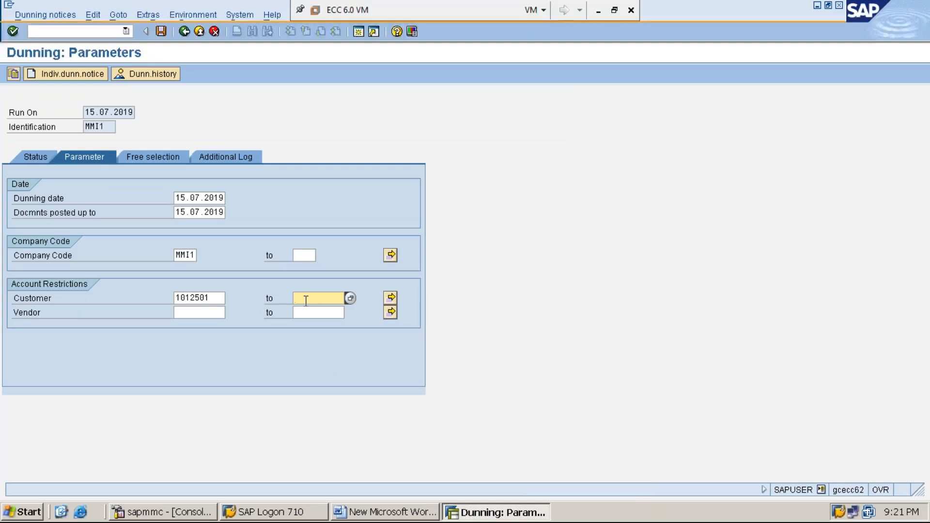
pyautogui.hotkey('ctrl', 'v')
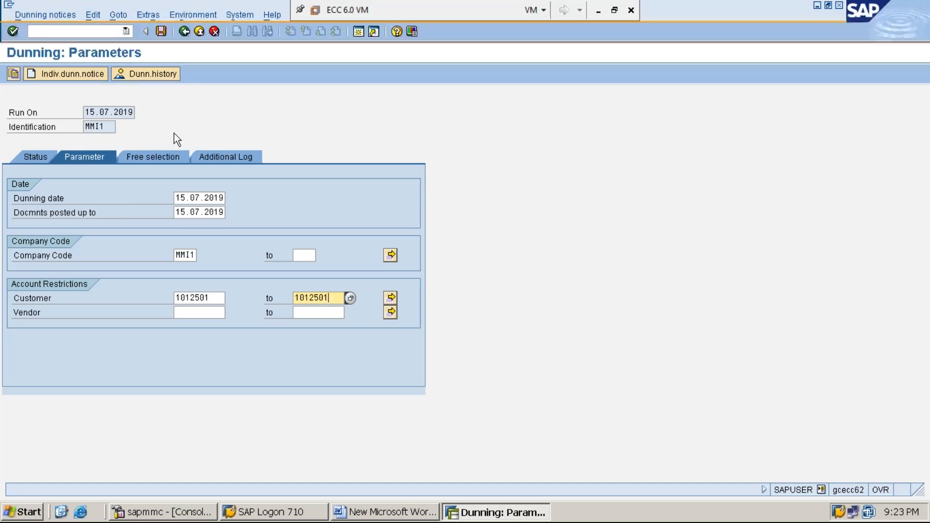
# Start an individual dunning notice for the selected customer and set its company code to MMI1.
pyautogui.click(210, 292)
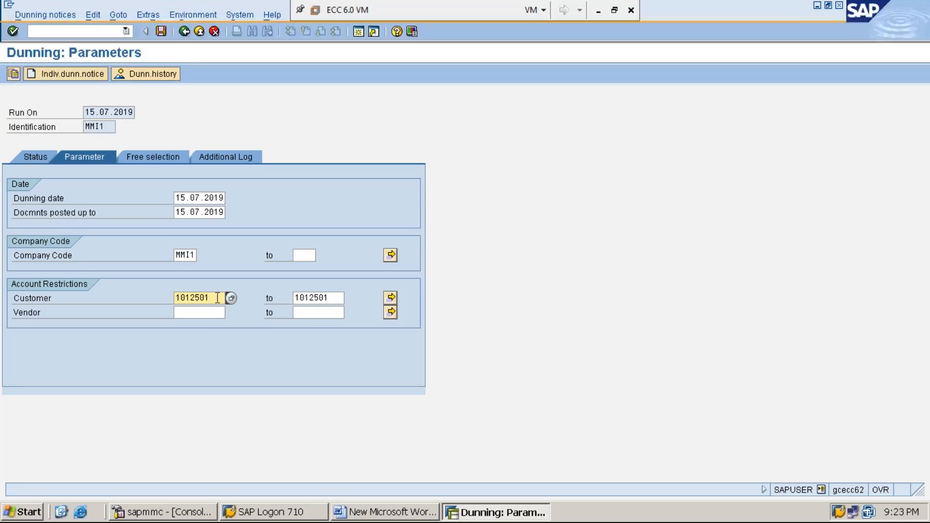
pyautogui.moveTo(214, 296); pyautogui.dragTo(168, 297)
pyautogui.click(176, 297)
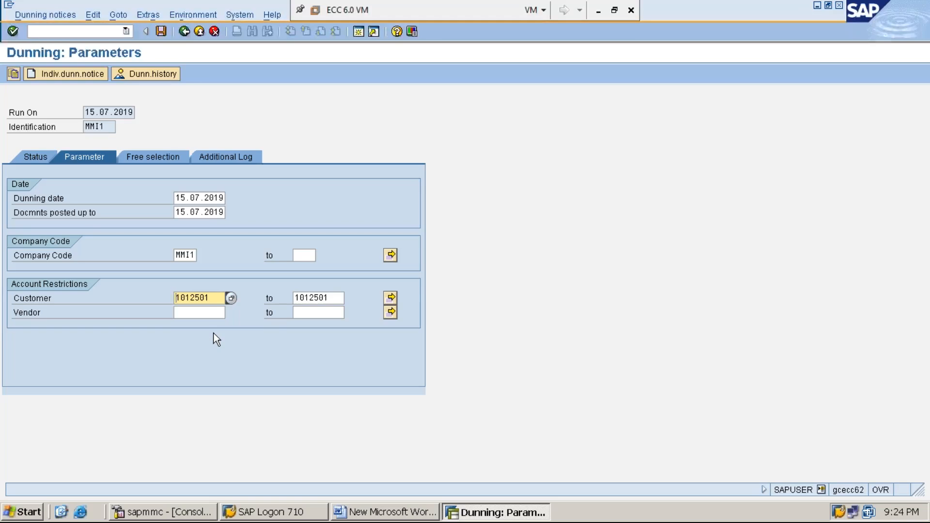
pyautogui.click(71, 76)
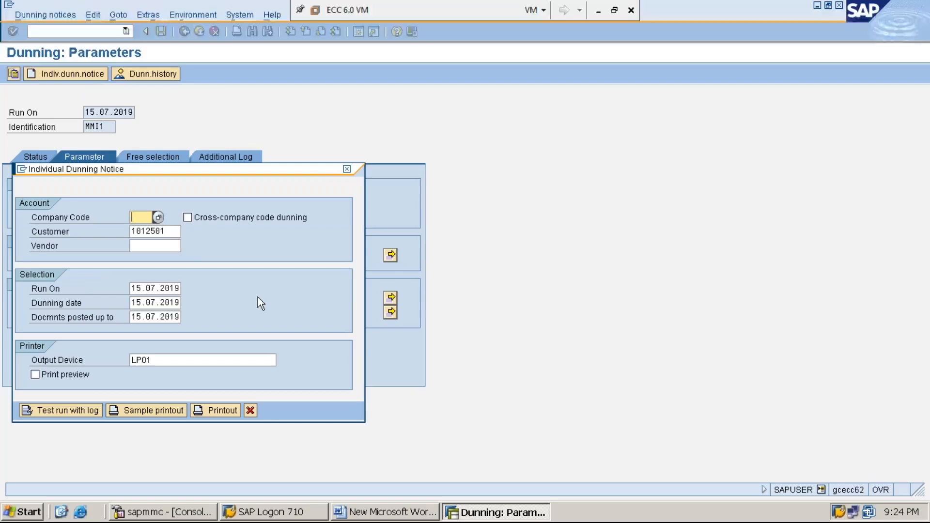
pyautogui.write('MMI1')
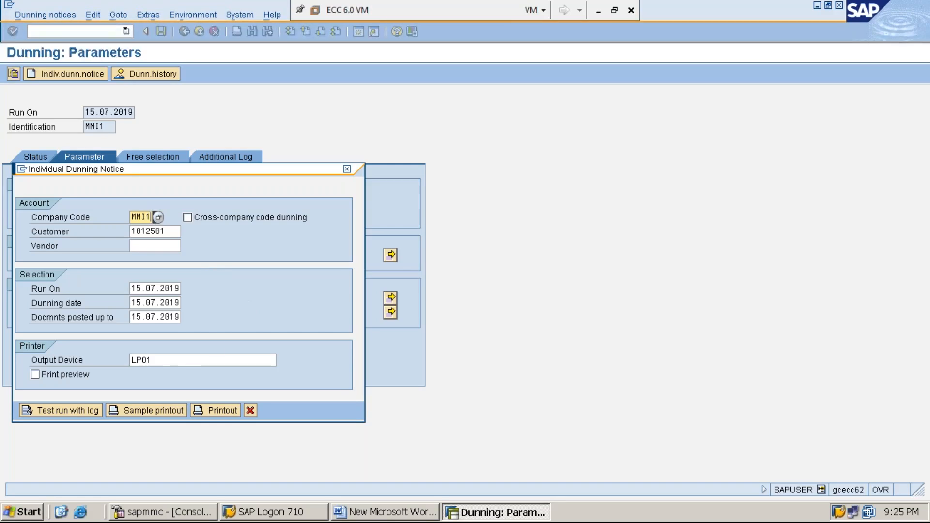
# Set the individual dunning notice's output device to LP01 and enable its print preview.
pyautogui.click(172, 360)
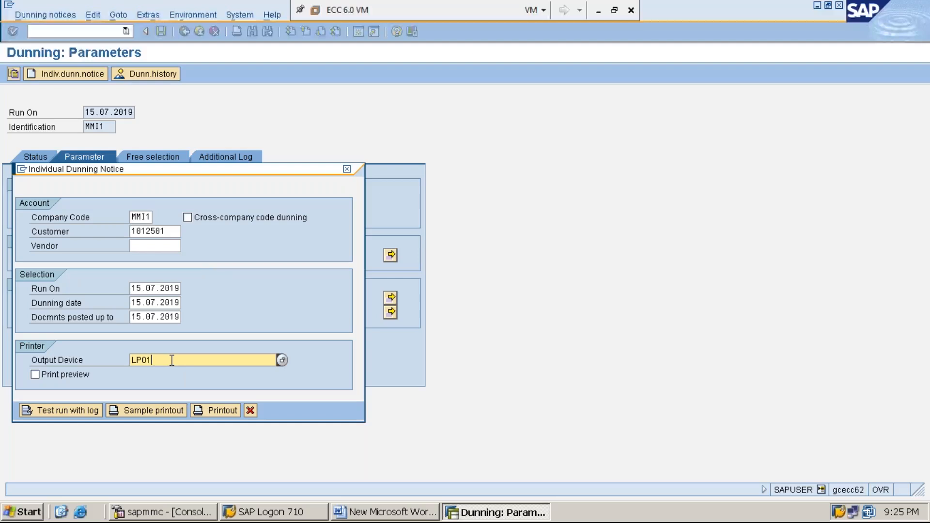
pyautogui.press('BackSpace')
pyautogui.press('BackSpace')
pyautogui.press('BackSpace')
pyautogui.press('BackSpace')
pyautogui.write('LP01')
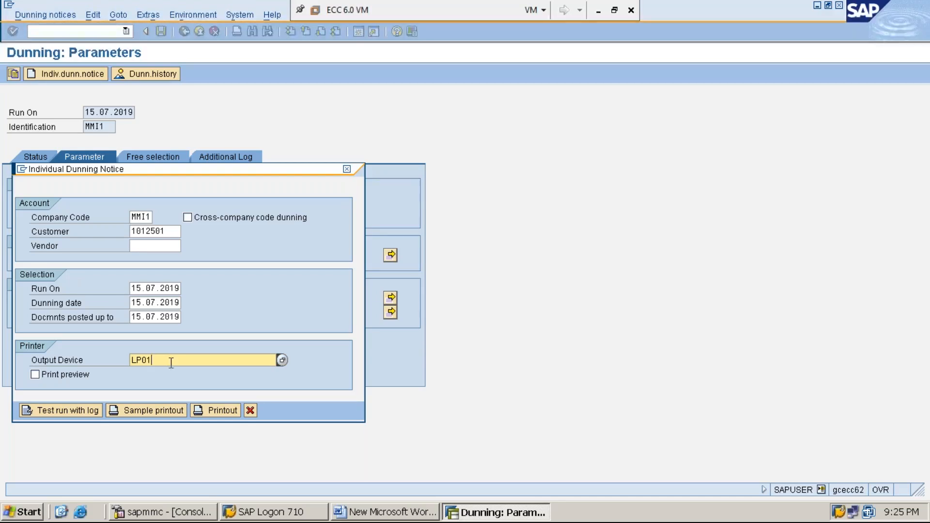
pyautogui.click(35, 374)
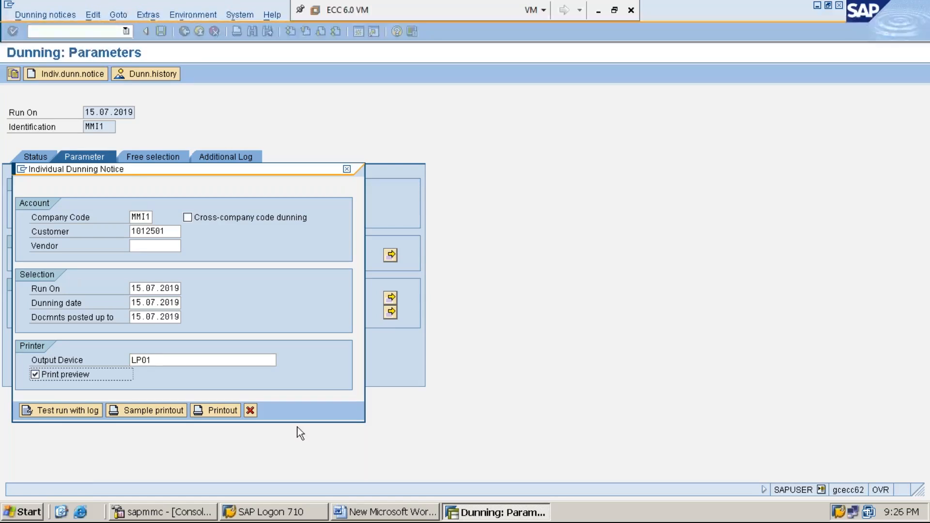
# Generate the sample printout, examine the previewed letter down to the item totals, and return to the individual dunning notice.
pyautogui.click(150, 410)
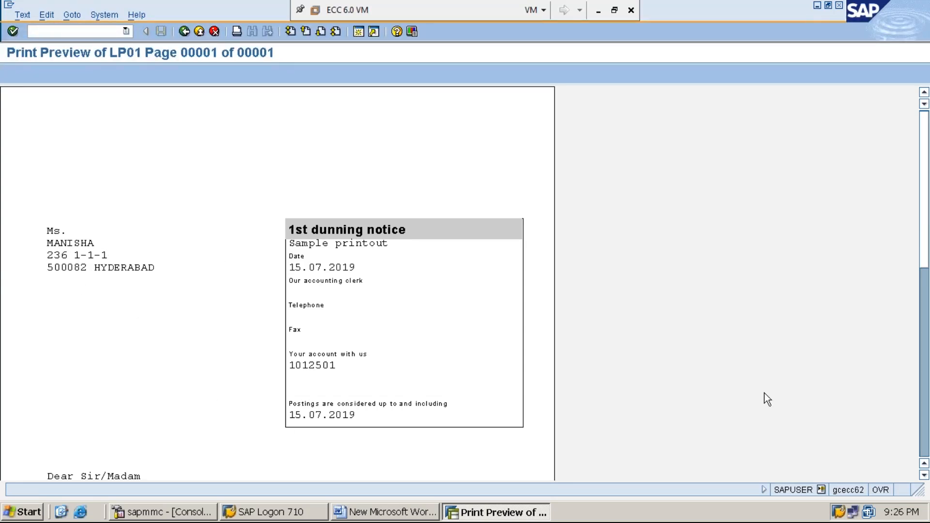
pyautogui.click(924, 475)
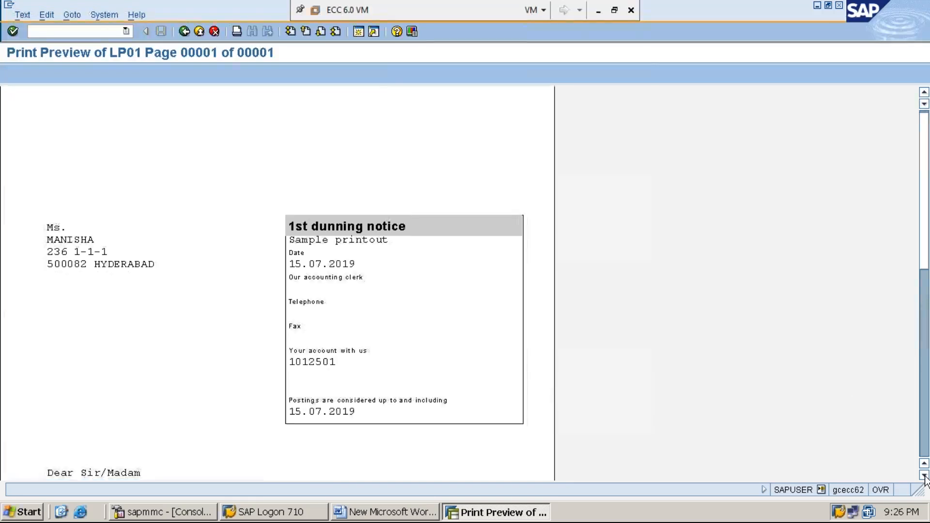
pyautogui.click(924, 475)
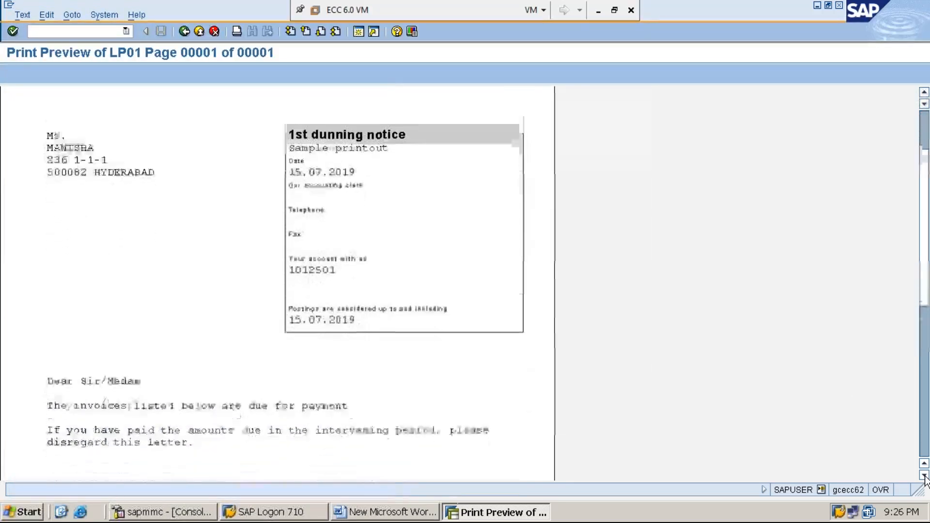
pyautogui.click(924, 475)
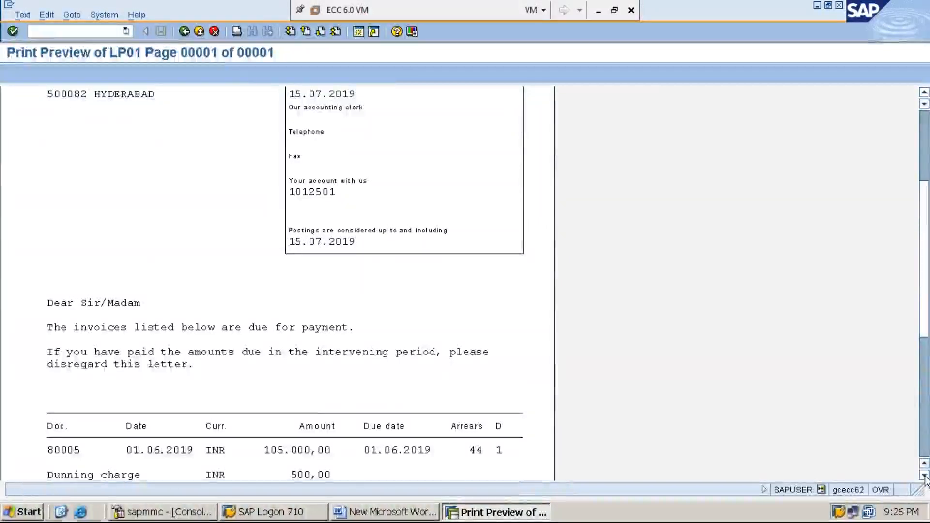
pyautogui.click(924, 476)
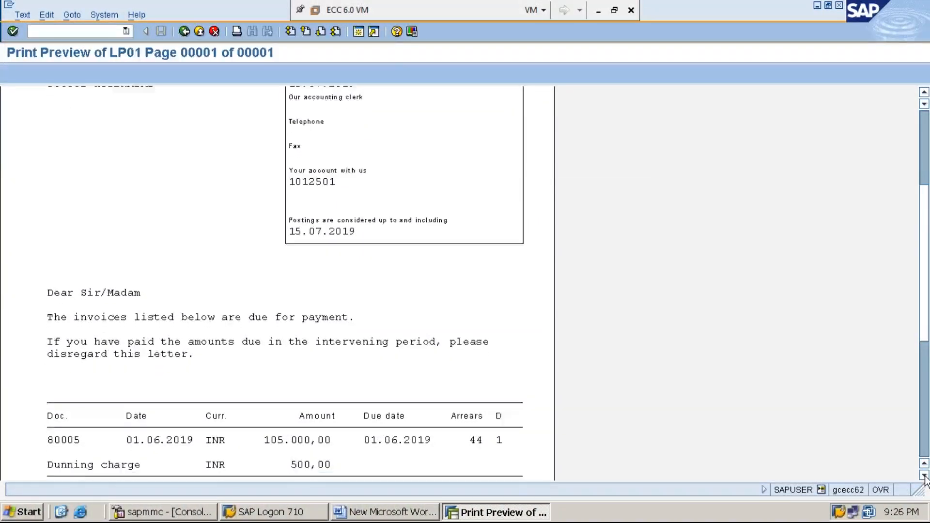
pyautogui.scroll(-5, 924, 476)
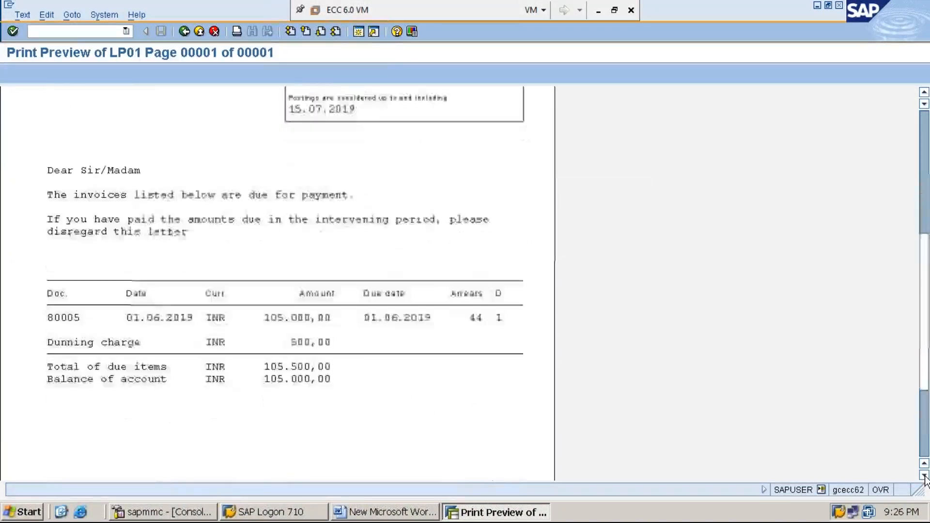
pyautogui.click(924, 476)
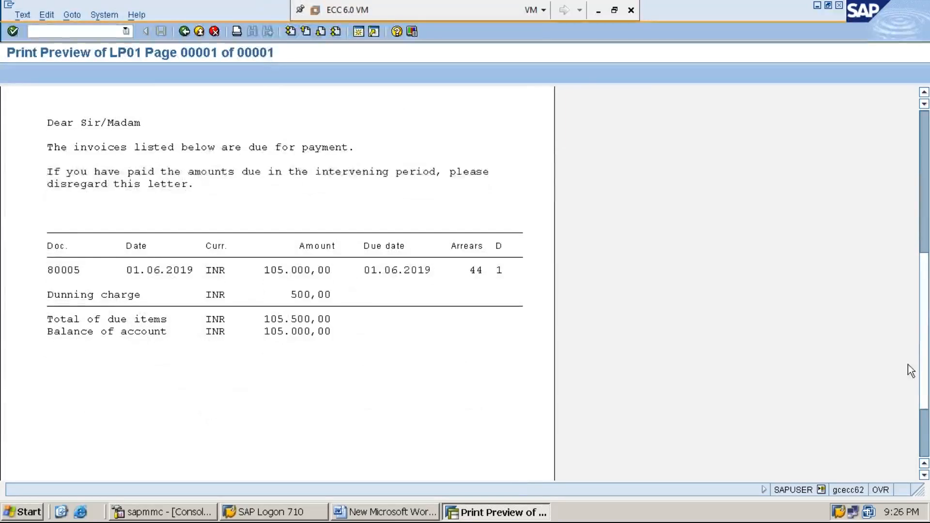
pyautogui.moveTo(925, 339); pyautogui.dragTo(926, 295)
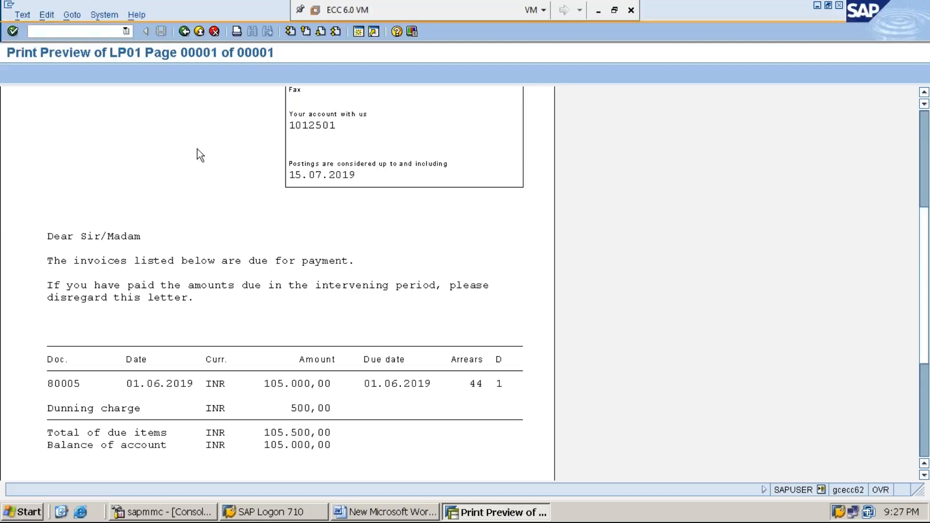
pyautogui.click(924, 131)
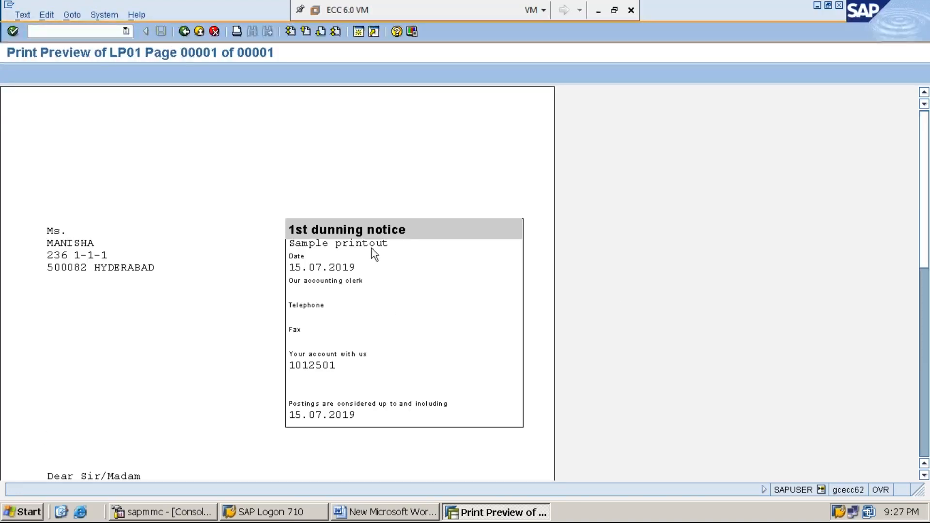
pyautogui.click(184, 32)
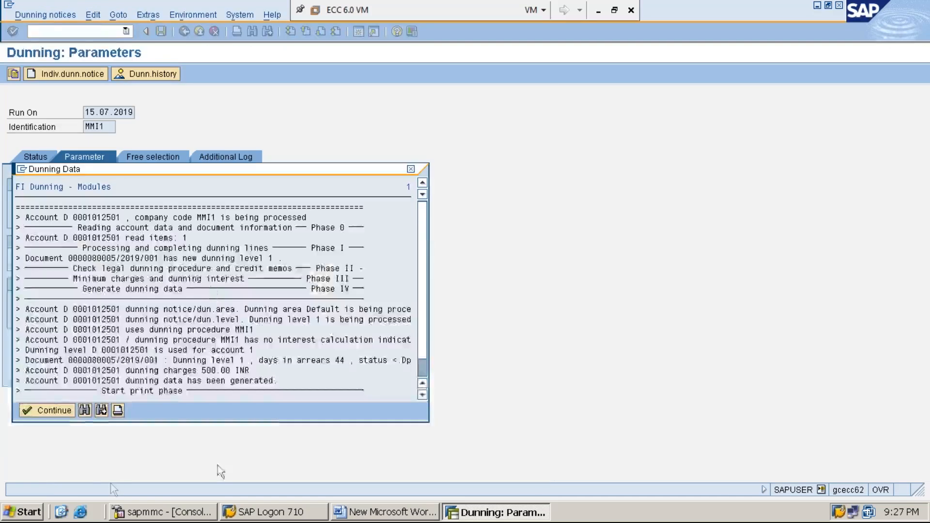
pyautogui.click(39, 410)
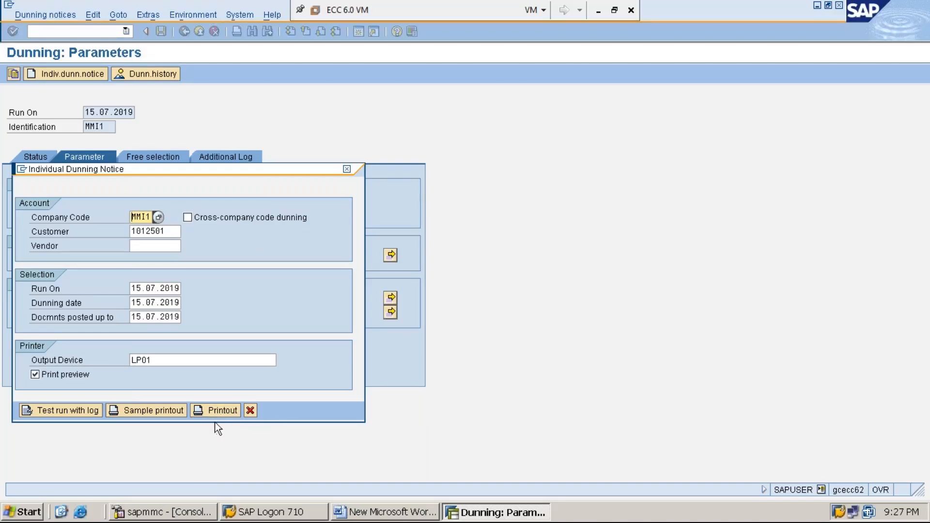
# Run the actual dunning printout, review the previewed letter through its item totals, and return to the dunning run's parameters.
pyautogui.click(217, 410)
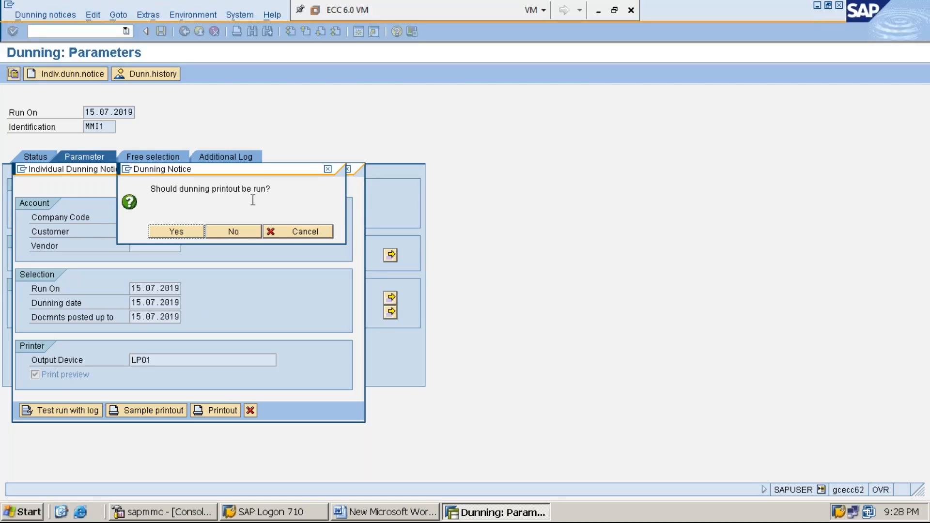
pyautogui.click(182, 234)
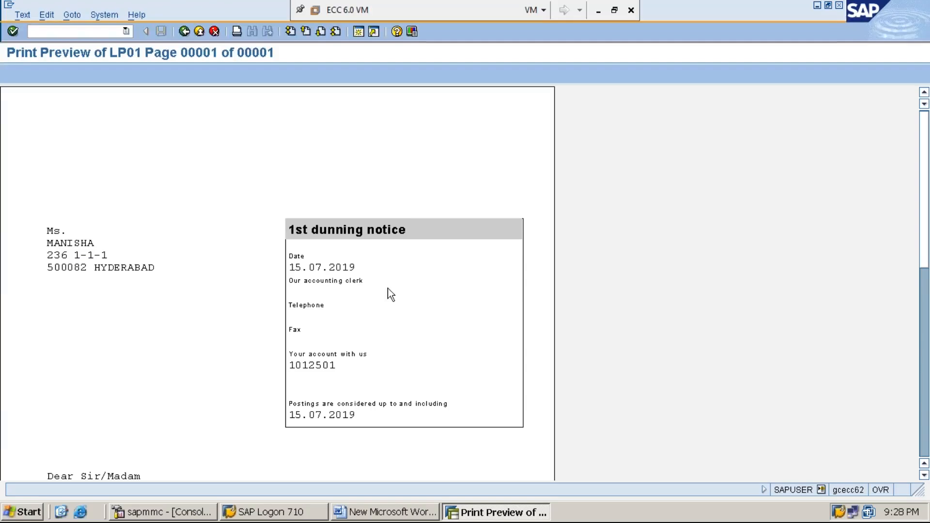
pyautogui.click(924, 475)
pyautogui.click(925, 476)
pyautogui.click(925, 476)
pyautogui.click(924, 476)
pyautogui.click(924, 476)
pyautogui.click(924, 475)
pyautogui.click(924, 475)
pyautogui.click(924, 475)
pyautogui.click(925, 475)
pyautogui.click(924, 475)
pyautogui.click(925, 476)
pyautogui.click(925, 475)
pyautogui.click(925, 476)
pyautogui.click(924, 475)
pyautogui.click(925, 476)
pyautogui.click(924, 475)
pyautogui.click(924, 475)
pyautogui.click(925, 476)
pyautogui.click(925, 476)
pyautogui.click(924, 475)
pyautogui.click(925, 476)
pyautogui.click(924, 476)
pyautogui.click(925, 476)
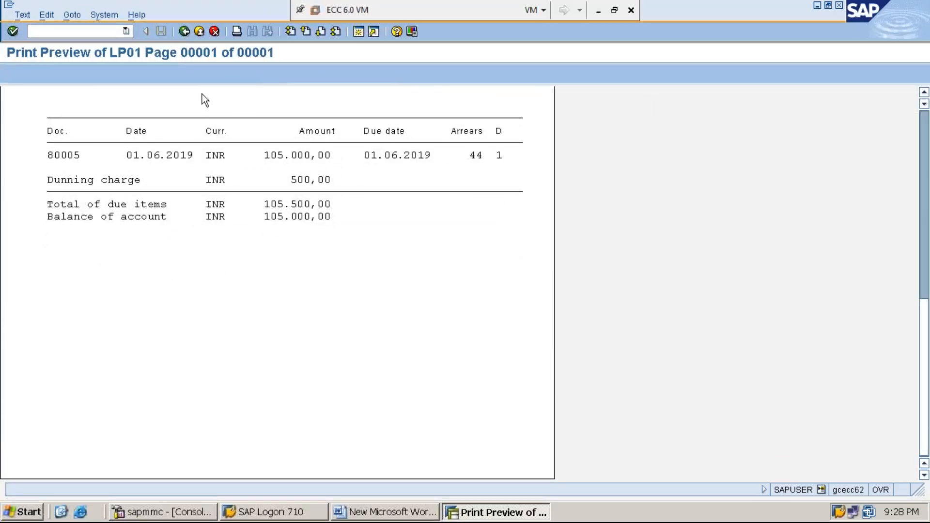
pyautogui.click(185, 32)
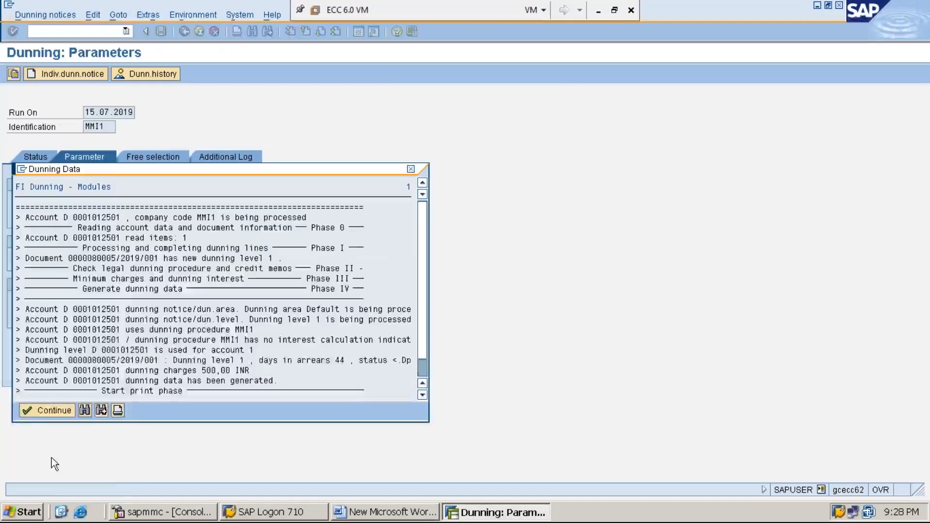
pyautogui.click(34, 411)
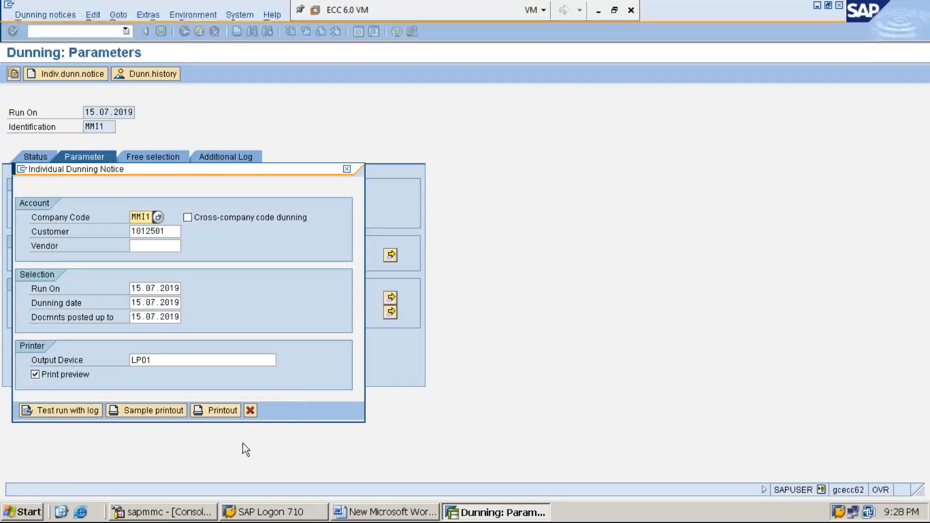
pyautogui.click(250, 411)
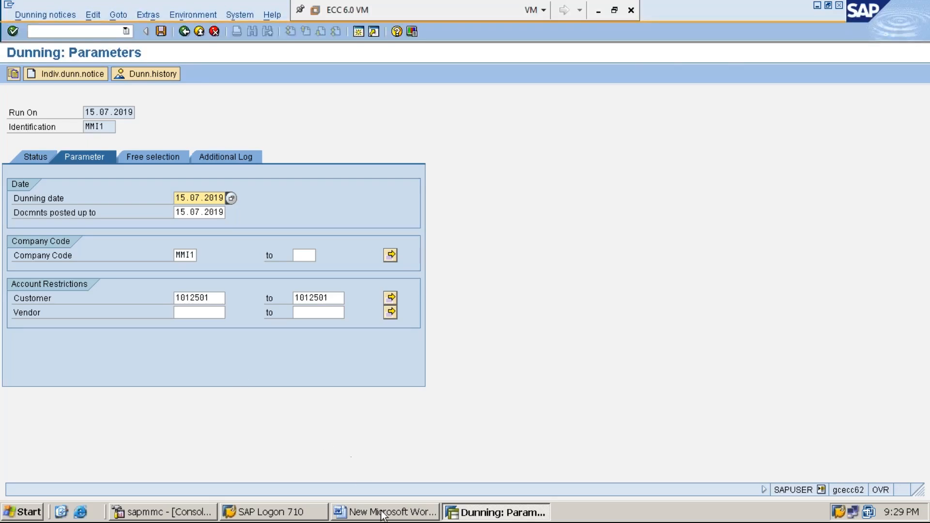
# Switch to the Word document and add the line "STEP:6: DISPLAY CUSTOMER MASTER USING FD03/XD03" below step 5.
pyautogui.click(400, 513)
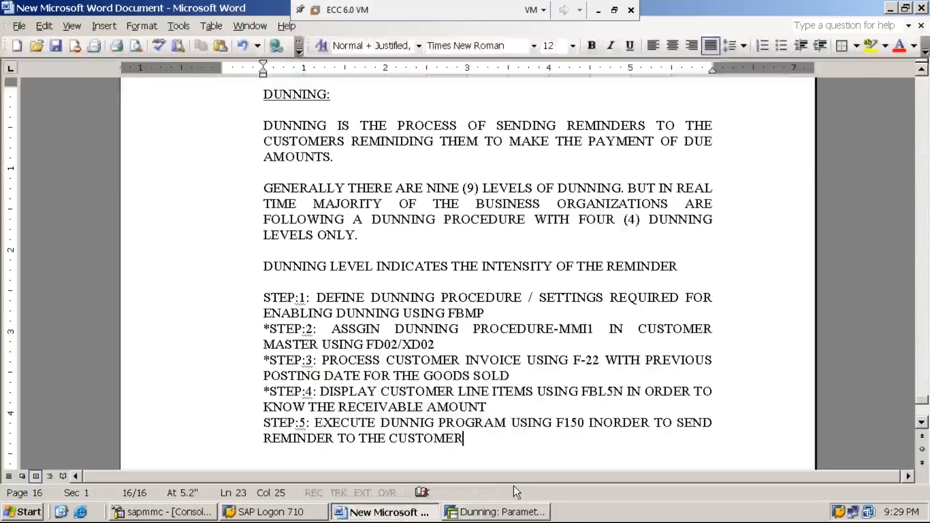
pyautogui.press('Return')
pyautogui.write('S')
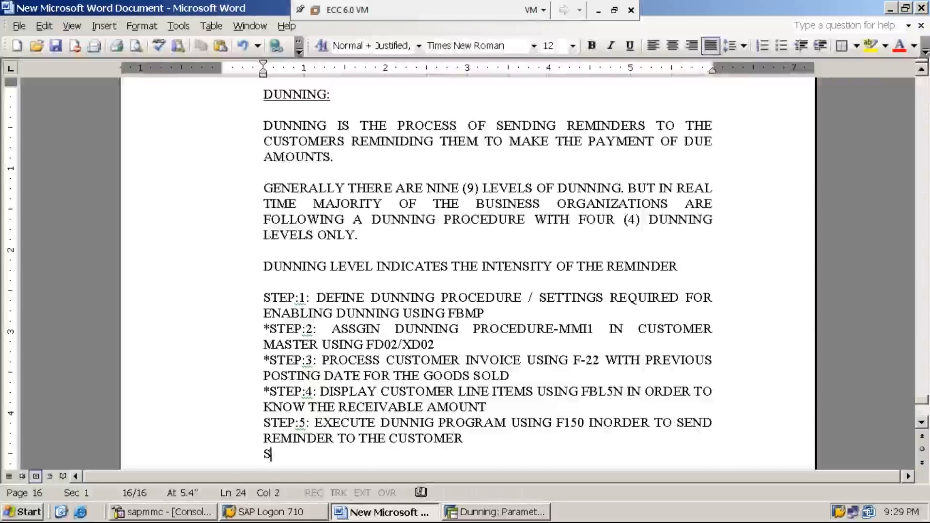
pyautogui.write('TEP:6: ')
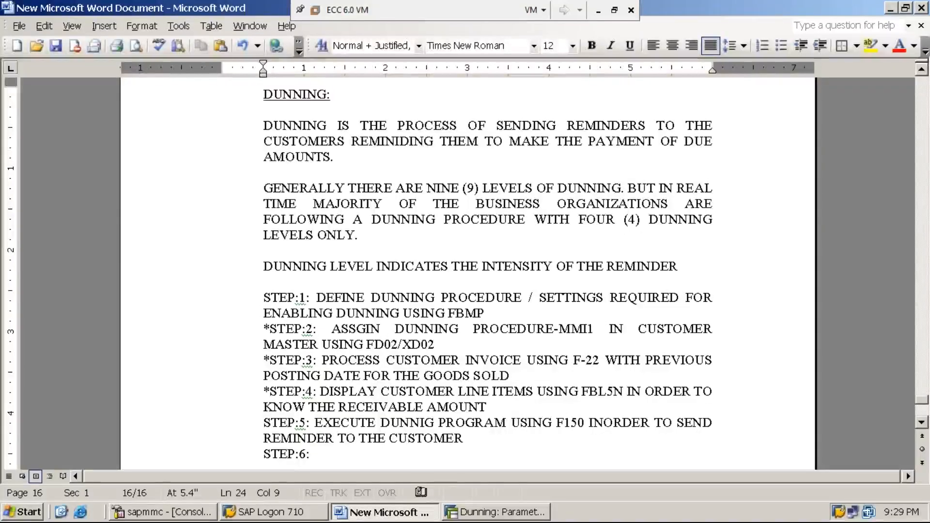
pyautogui.write('DISPLAY CUS')
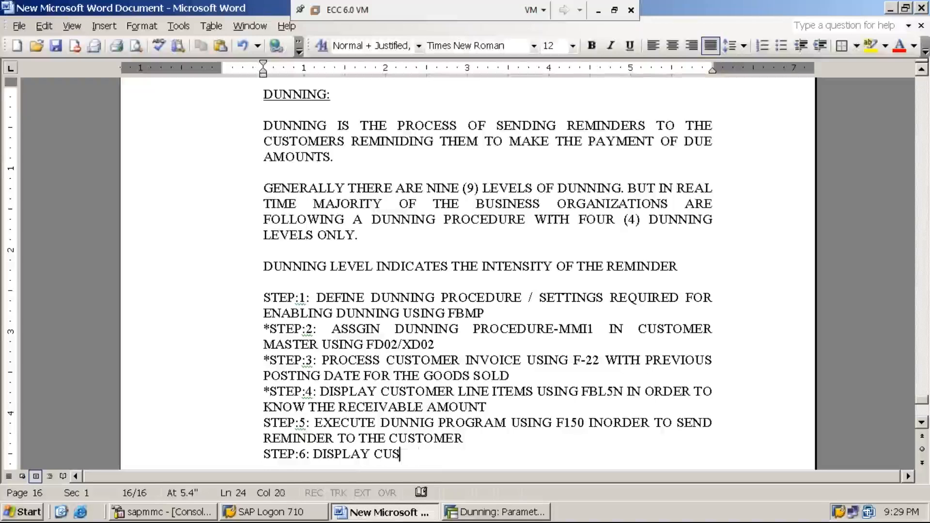
pyautogui.write('TOMER MASTER US')
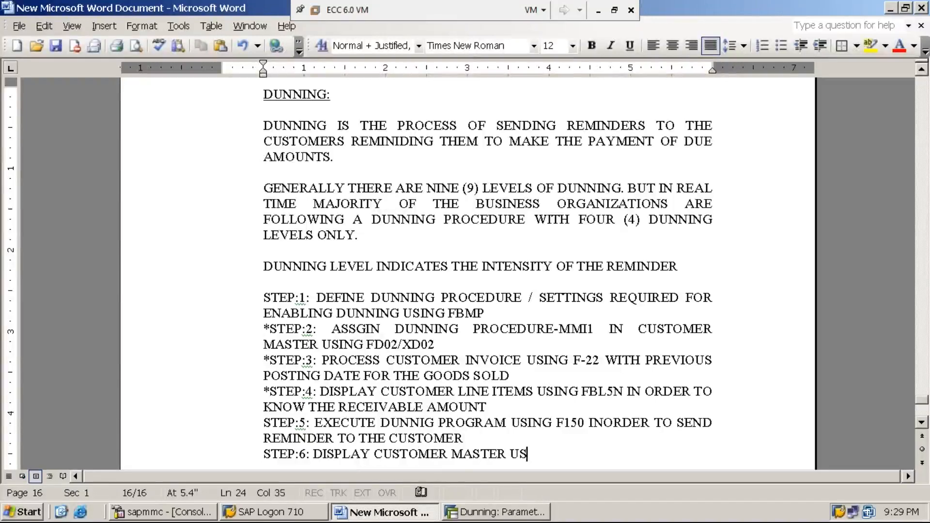
pyautogui.write('ING FD')
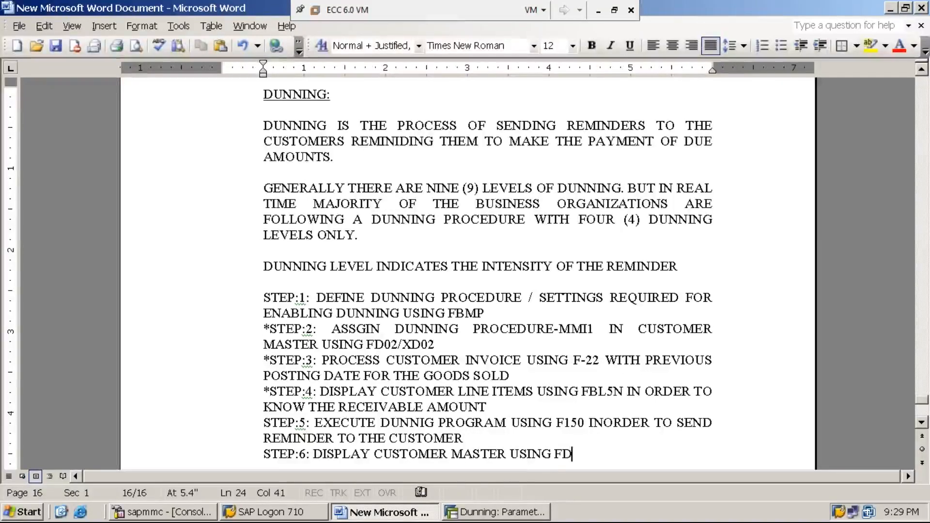
pyautogui.write('03')
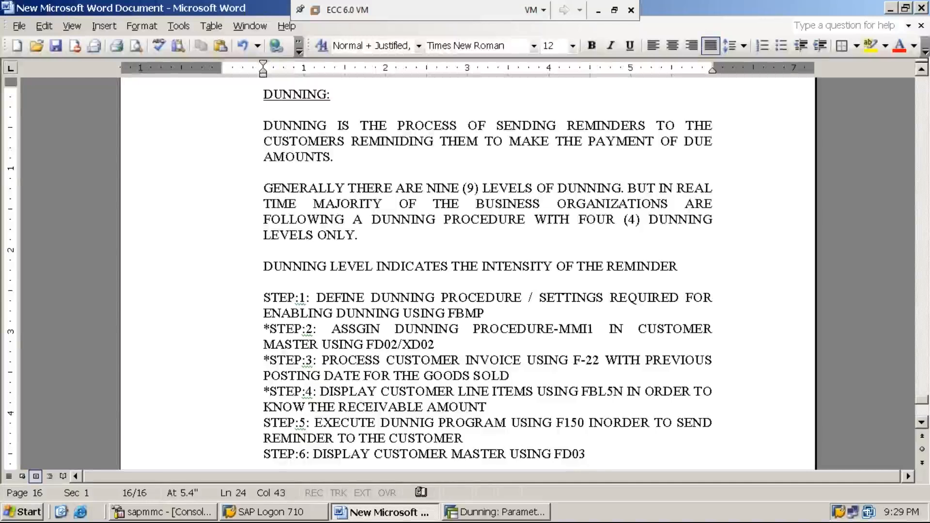
pyautogui.write('/XD03 ')
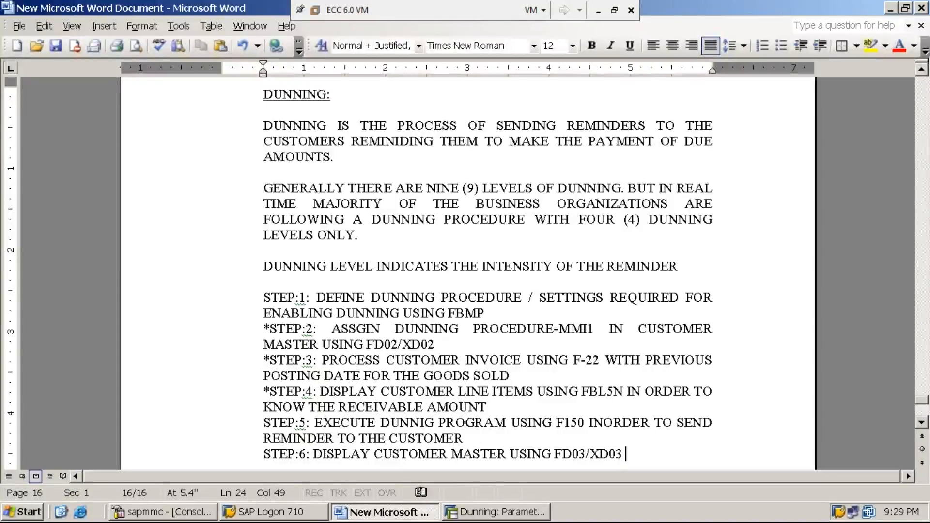
pyautogui.write('TO ')
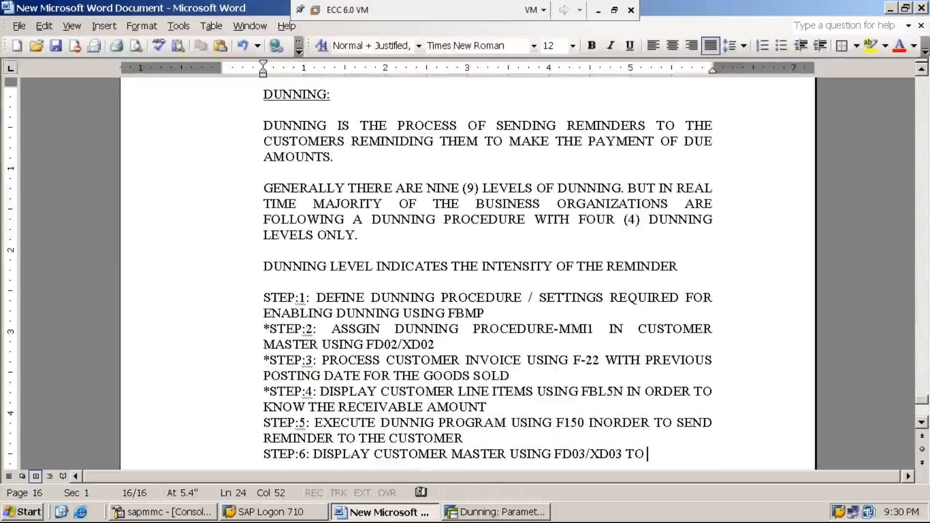
pyautogui.write('VIEW TH')
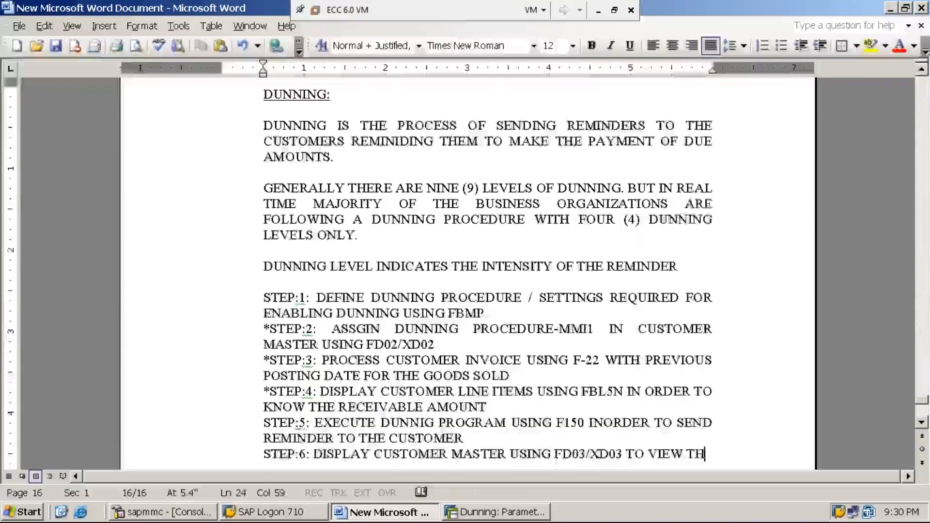
pyautogui.write('E ')
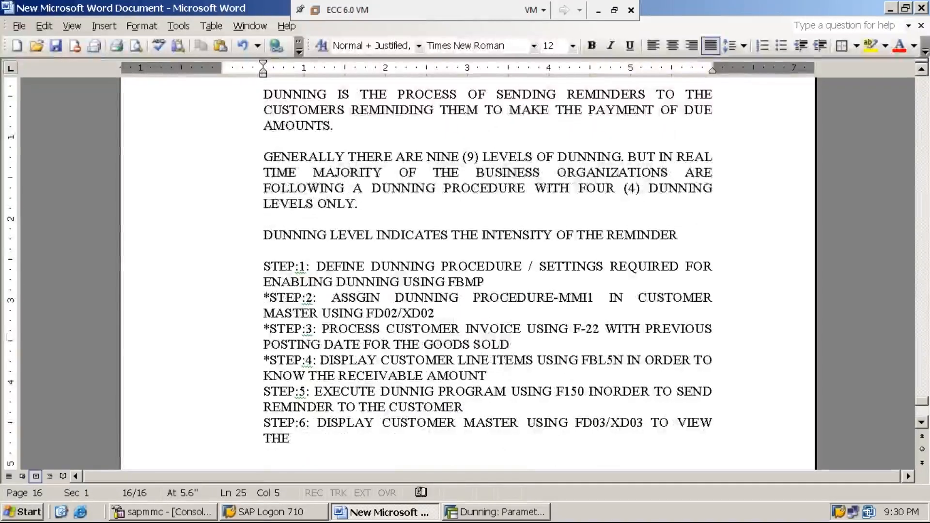
pyautogui.write('UPDATED DUNNING DETAILS')
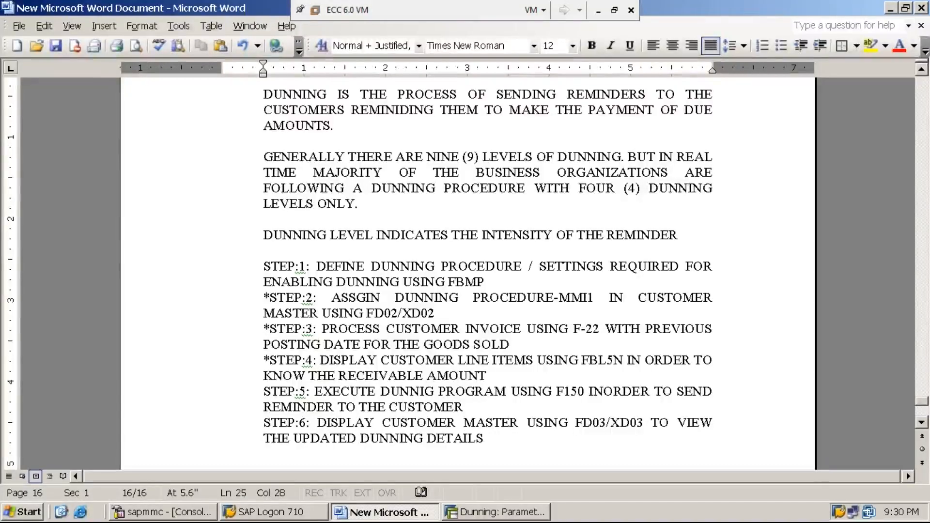
pyautogui.write(' / REMINDER DETAILS')
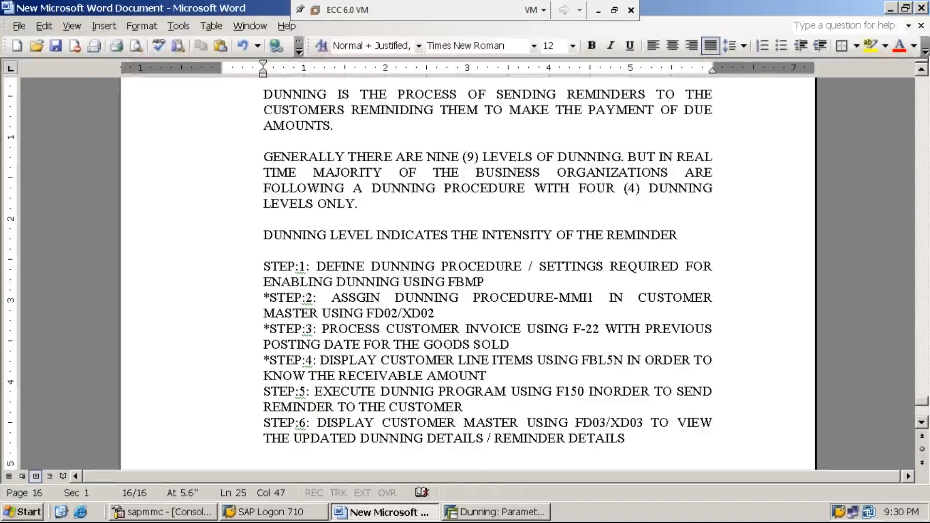
# Switch to SAP, leave the dunning transaction for SAP Easy Access, and collapse the tree to its top-level folders.
pyautogui.click(475, 514)
pyautogui.write('/n')
pyautogui.press('Return')
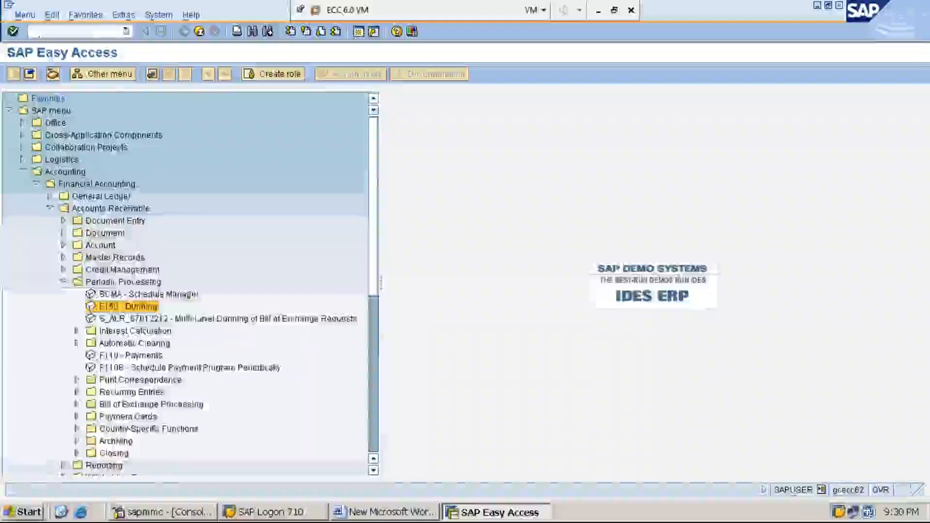
pyautogui.press('Left')
pyautogui.press('Left')
pyautogui.press('Left')
pyautogui.press('Left')
pyautogui.press('Left')
pyautogui.press('Left')
pyautogui.press('Left')
pyautogui.press('Left')
pyautogui.press('Left')
pyautogui.press('Left')
pyautogui.press('Right')
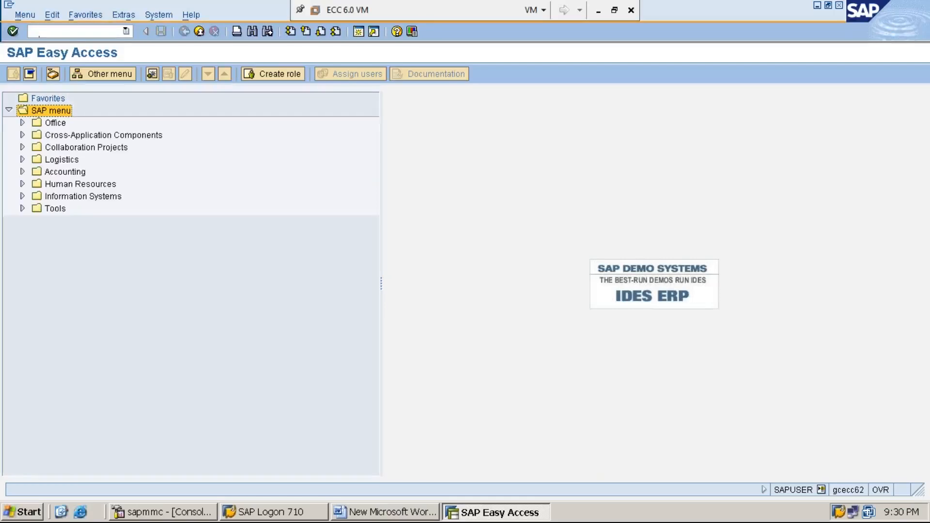
# Expand the SAP tree through Accounting and Financial Accounting to Accounts Receivable.
pyautogui.press('Down')
pyautogui.press('Down')
pyautogui.press('Down')
pyautogui.press('Down')
pyautogui.press('Down')
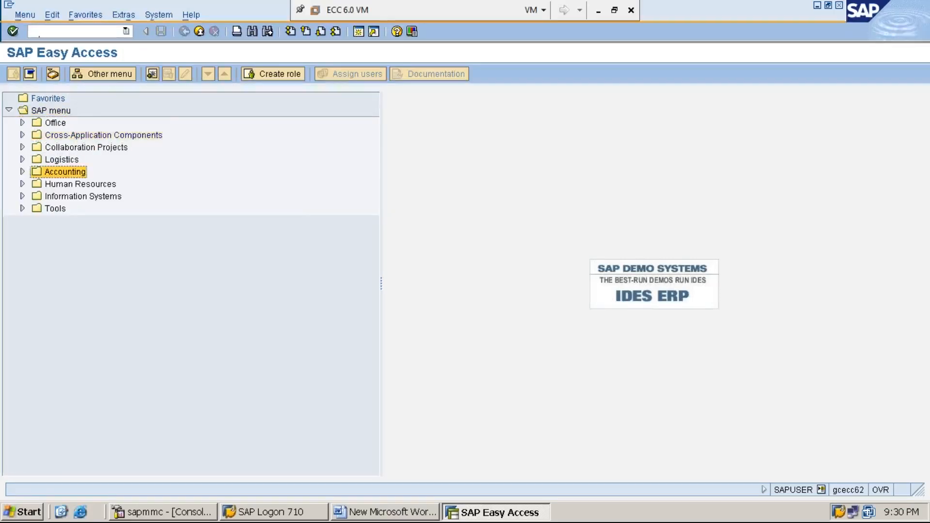
pyautogui.press('Right')
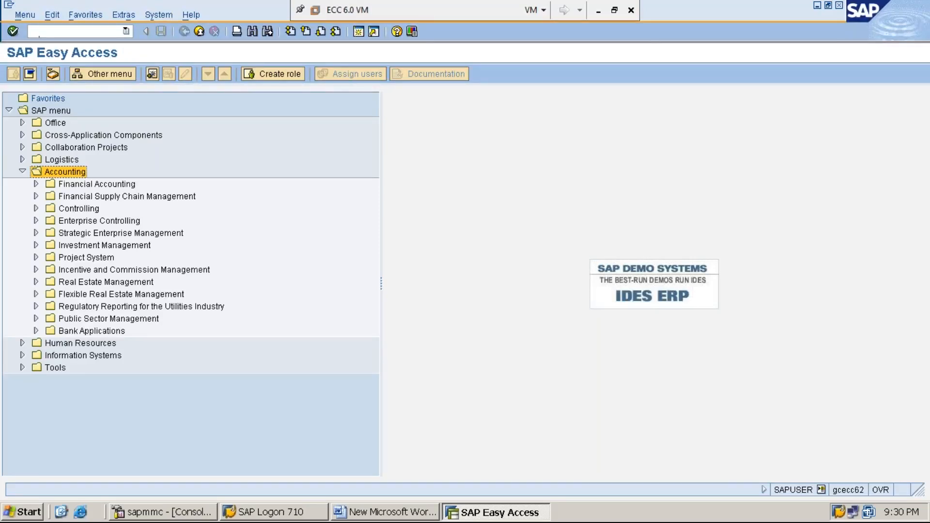
pyautogui.press('Down')
pyautogui.press('Down')
pyautogui.press('Up')
pyautogui.press('Right')
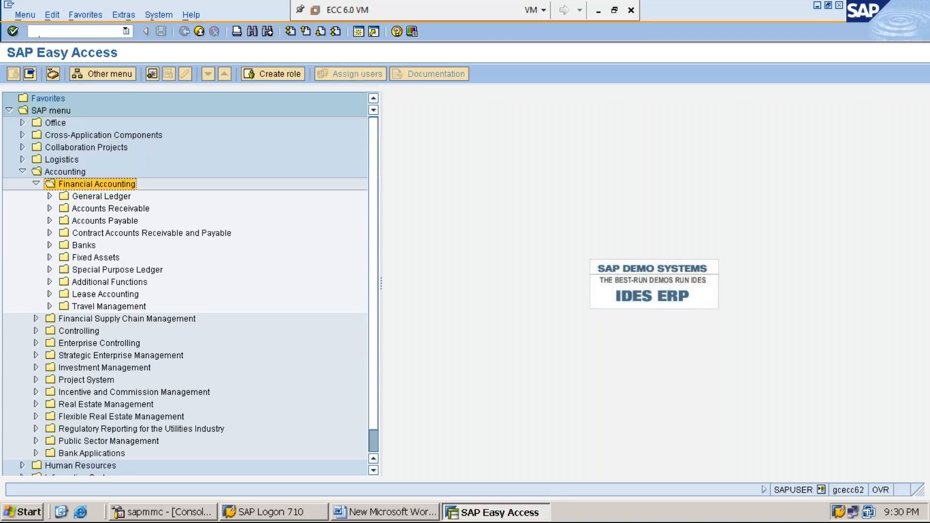
pyautogui.press('Down')
pyautogui.press('Down')
pyautogui.press('Right')
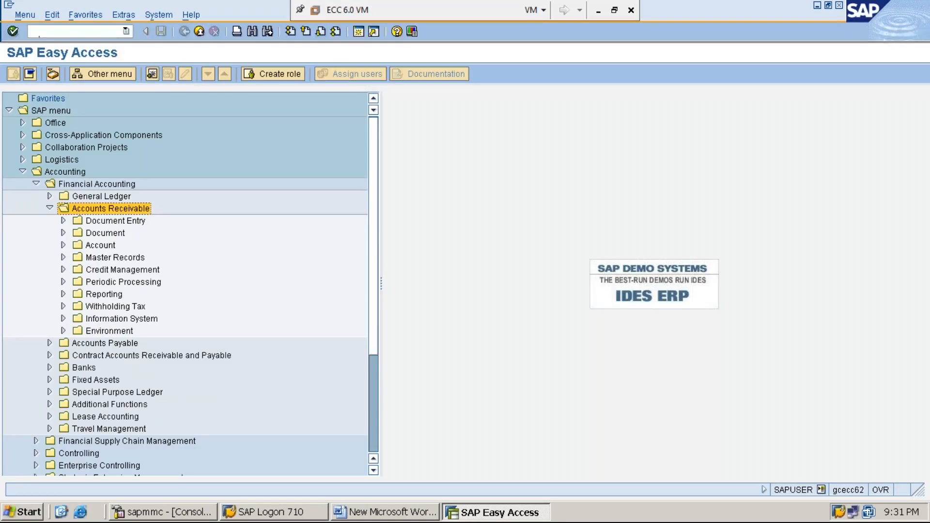
# Open the FD03 customer display transaction from the Master Records folder under Accounts Receivable.
pyautogui.press('Down')
pyautogui.press('Down')
pyautogui.press('Down')
pyautogui.press('Down')
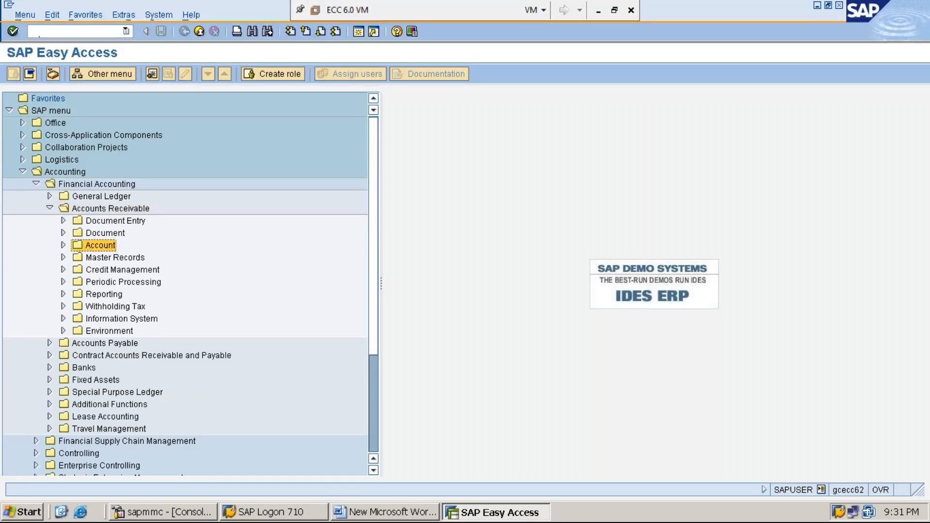
pyautogui.press('Right')
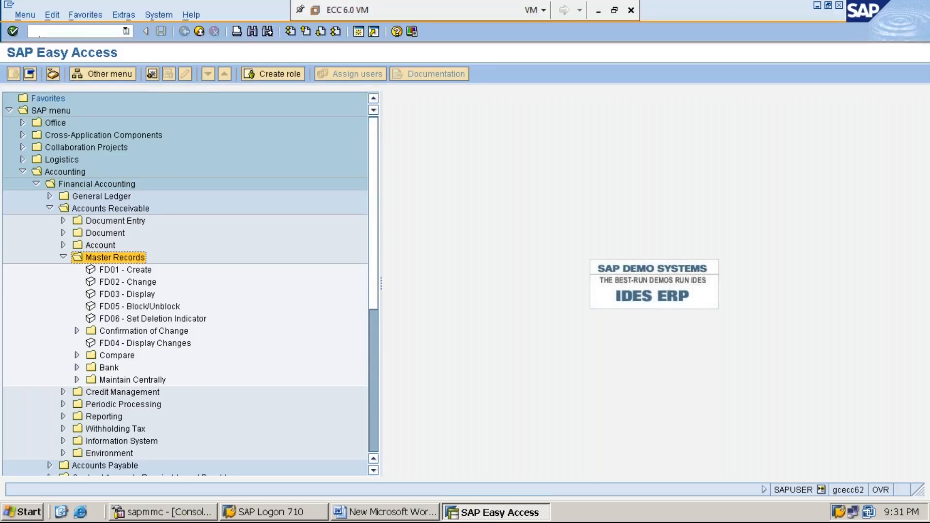
pyautogui.press('Down')
pyautogui.press('Down')
pyautogui.press('Down')
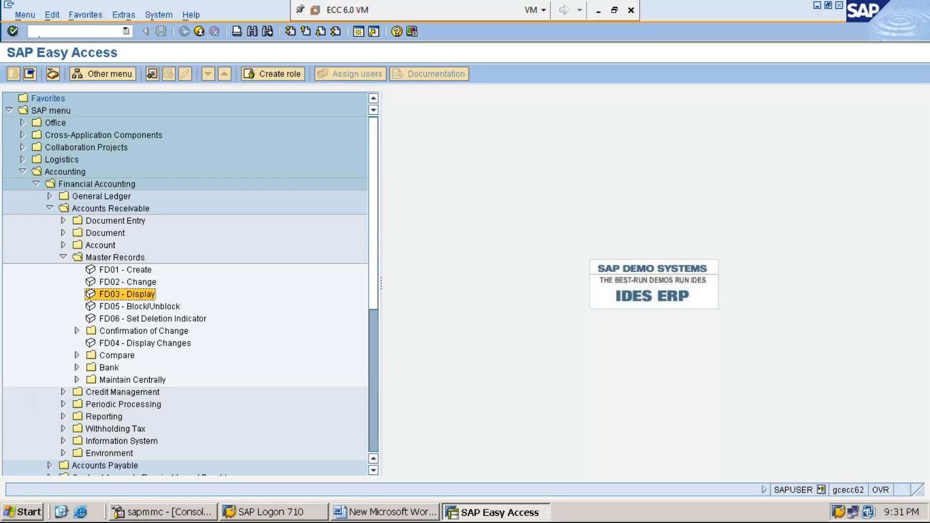
pyautogui.press('Return')
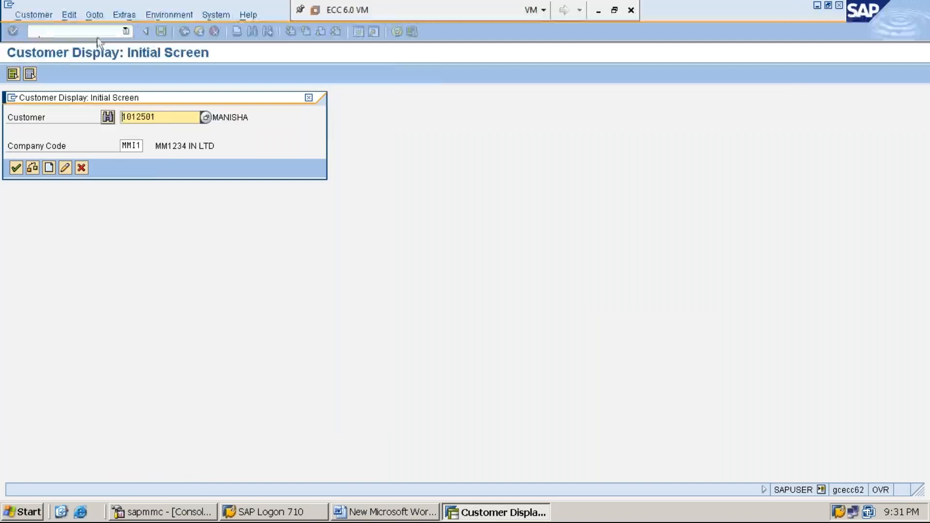
# Display the preset customer in company code MMI1 and examine the last dunned date and dunning level in the correspondence data.
pyautogui.click(167, 117)
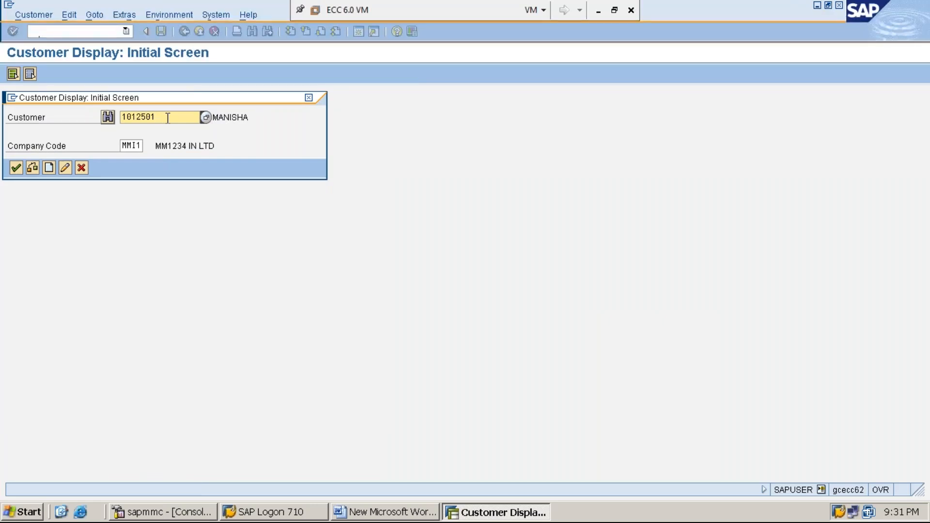
pyautogui.press('Tab')
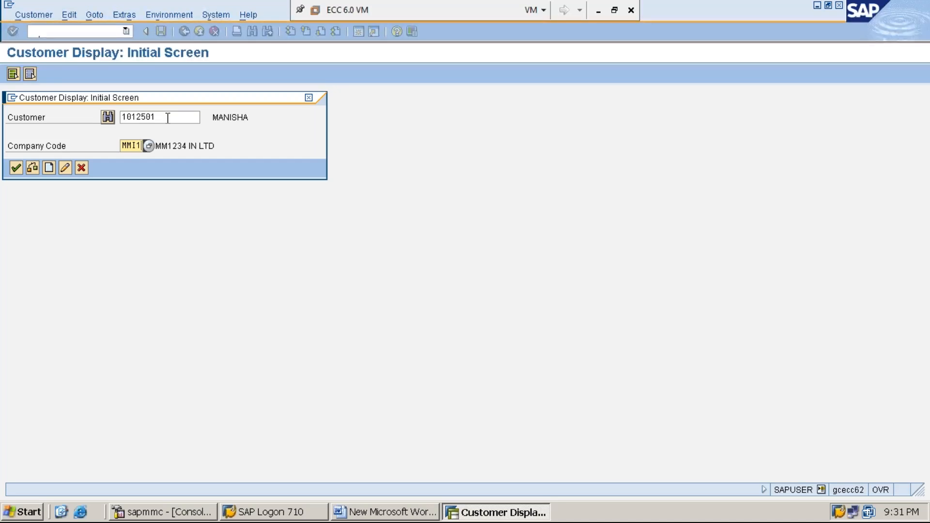
pyautogui.press('Return')
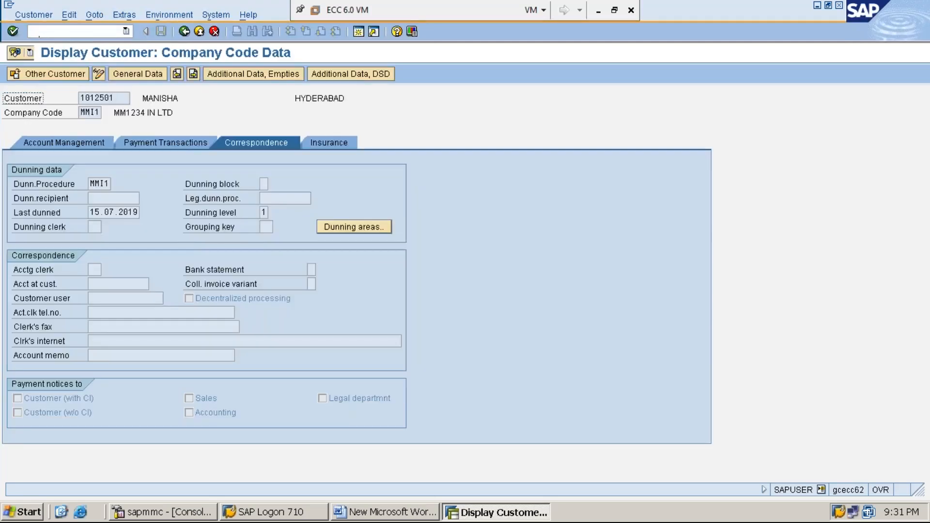
pyautogui.click(258, 211)
pyautogui.click(95, 212)
pyautogui.click(263, 213)
# Return to the Word document, save it, and minimize the virtual machine window.
pyautogui.click(817, 6)
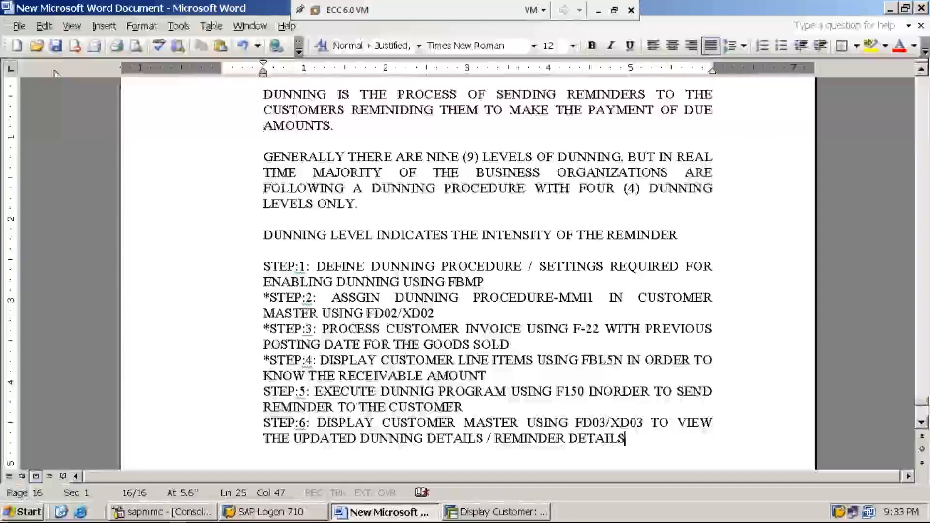
pyautogui.click(57, 44)
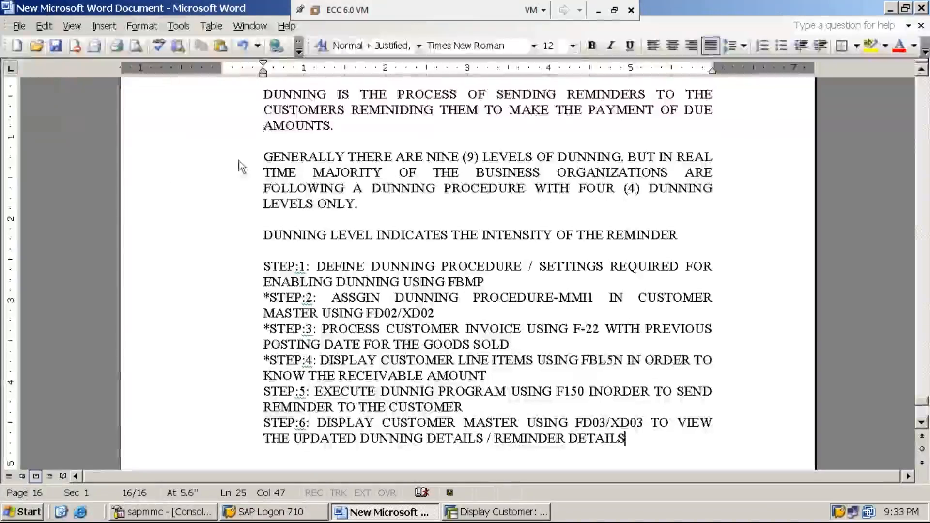
pyautogui.click(598, 13)
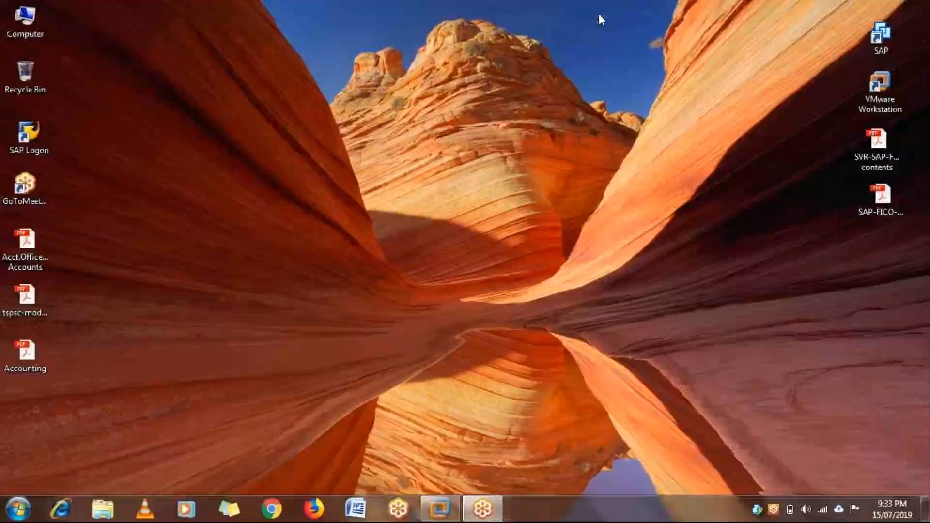